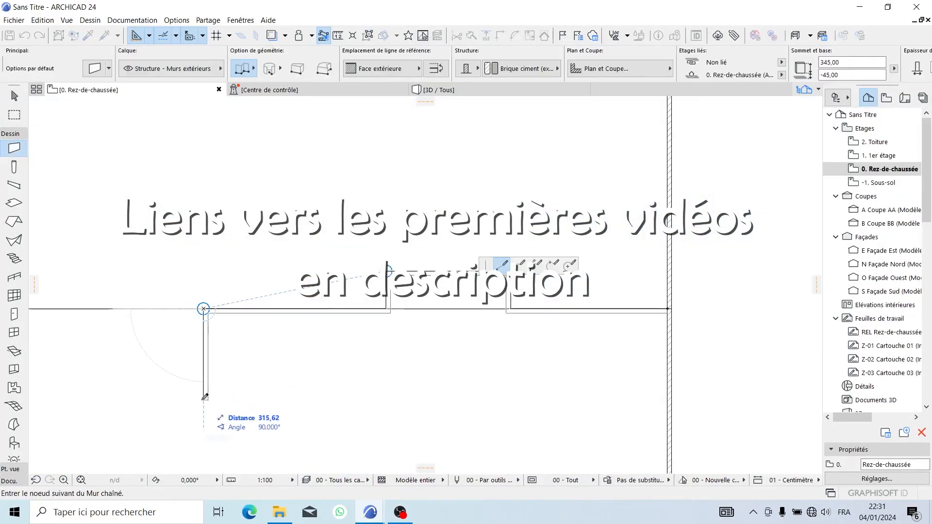
click(203, 388)
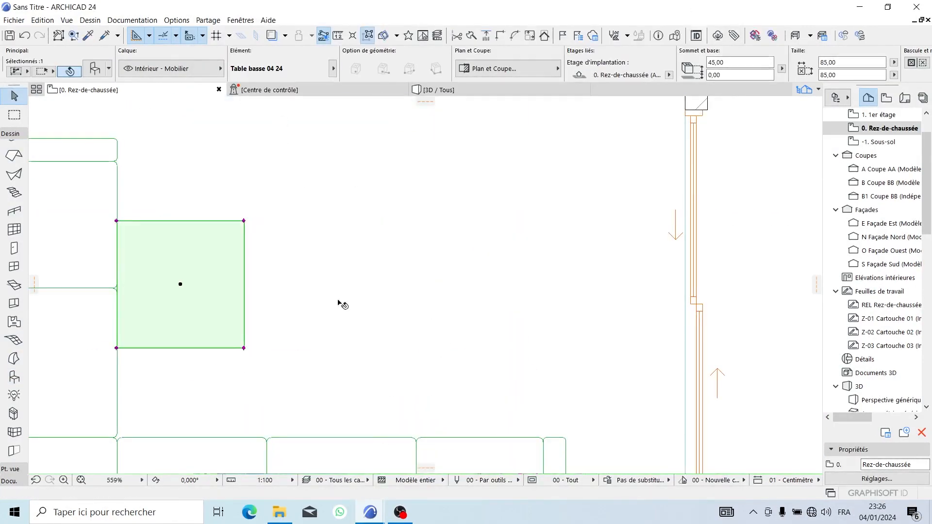
scroll(342, 304, down, 3)
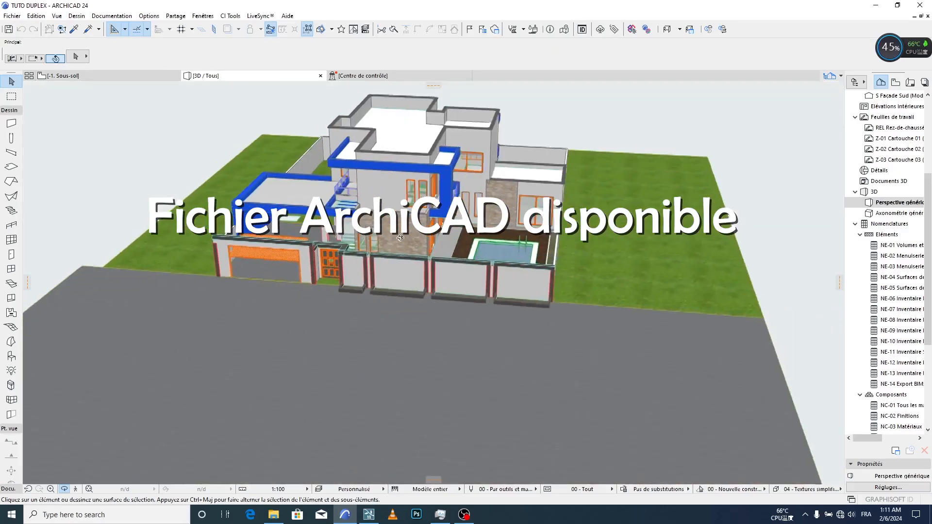
drag(400, 237, 334, 233)
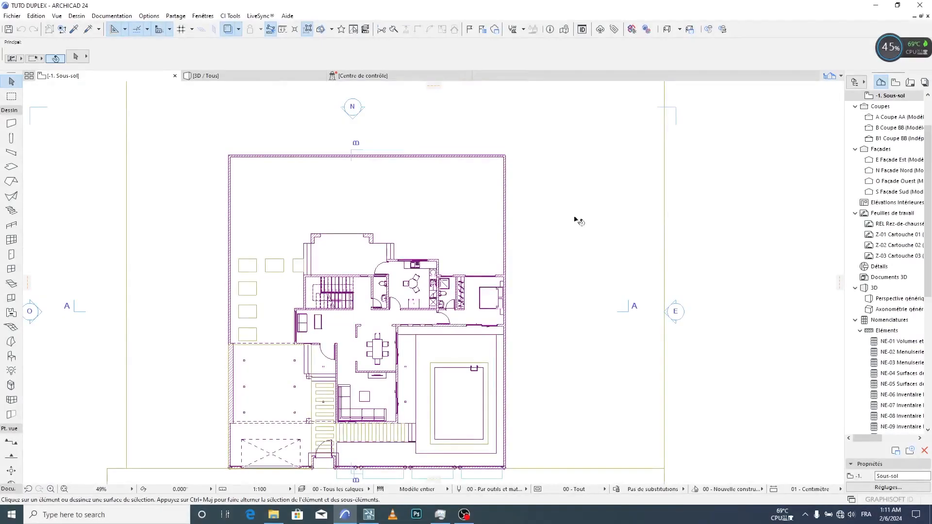
scroll(588, 216, up, 3)
Show the duplex in the 3D view and display the Lumion LiveSync palette
click(230, 79)
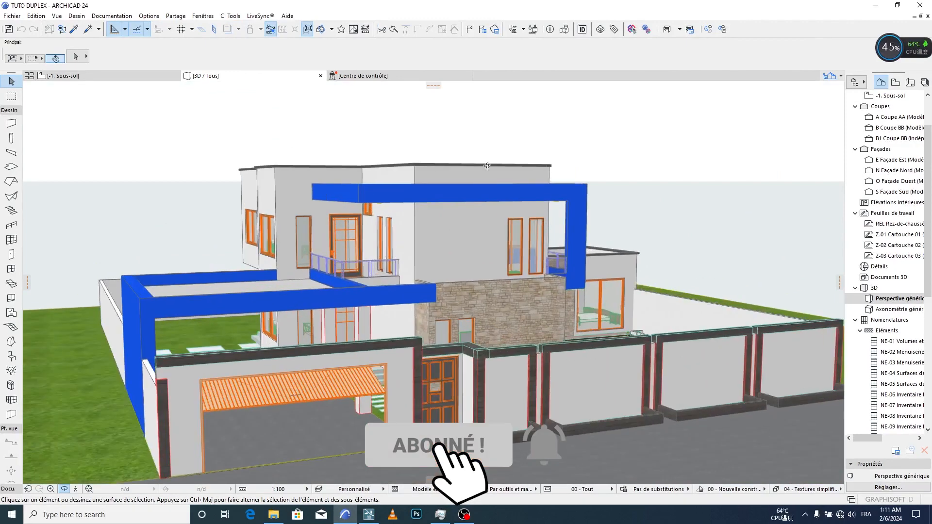
click(260, 15)
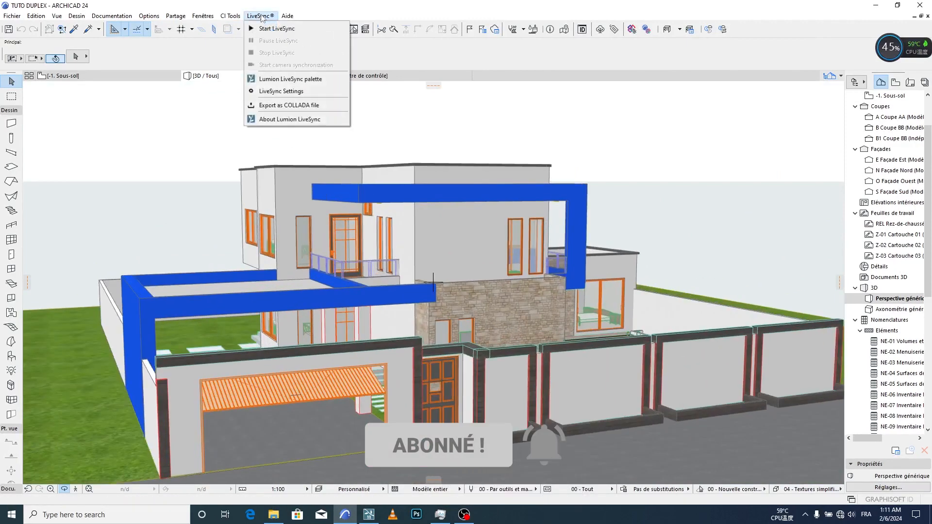
click(290, 78)
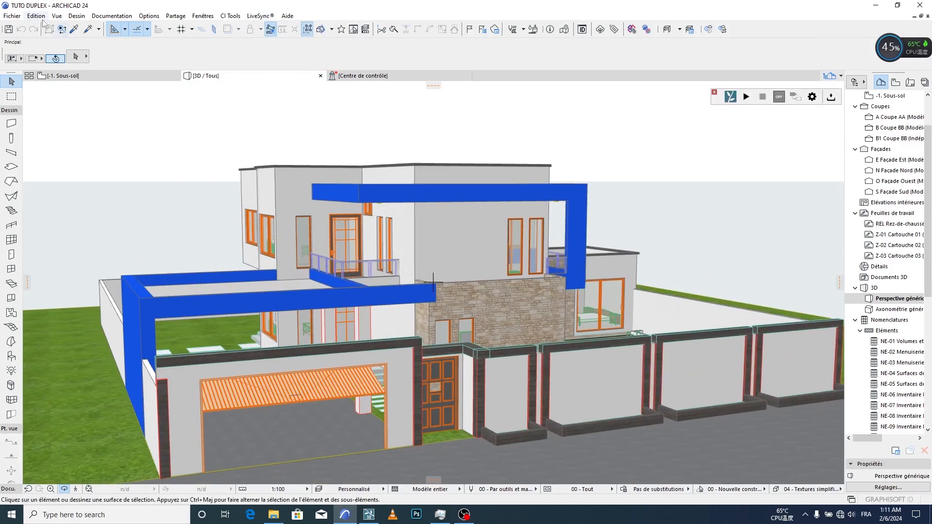
click(15, 16)
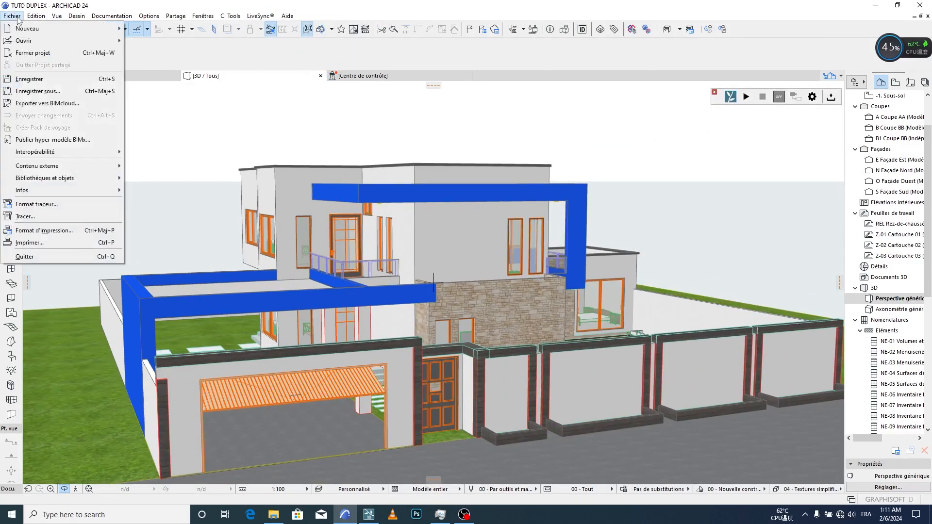
click(66, 92)
click(485, 296)
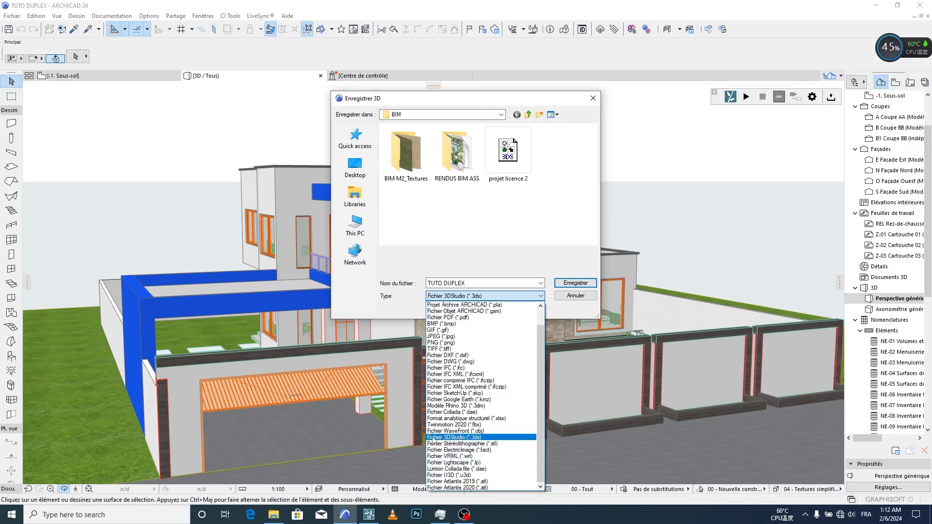
click(546, 249)
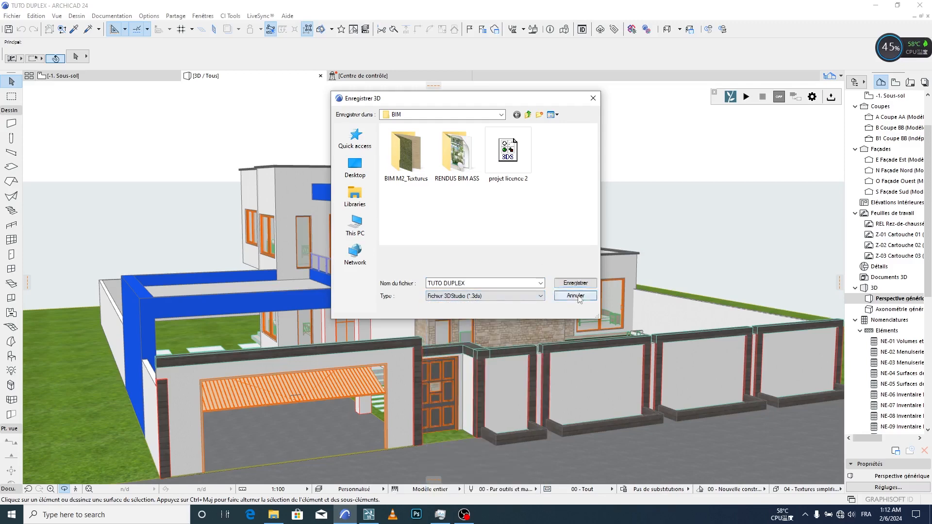
click(576, 295)
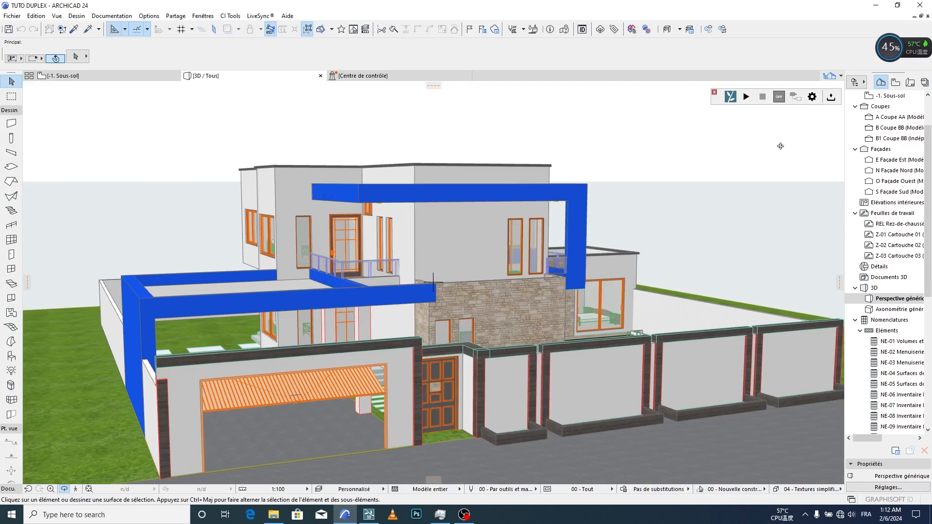
Export the duplex model as a Collada file named TUTO DUPLEX in the Duplex tuto folder
click(830, 97)
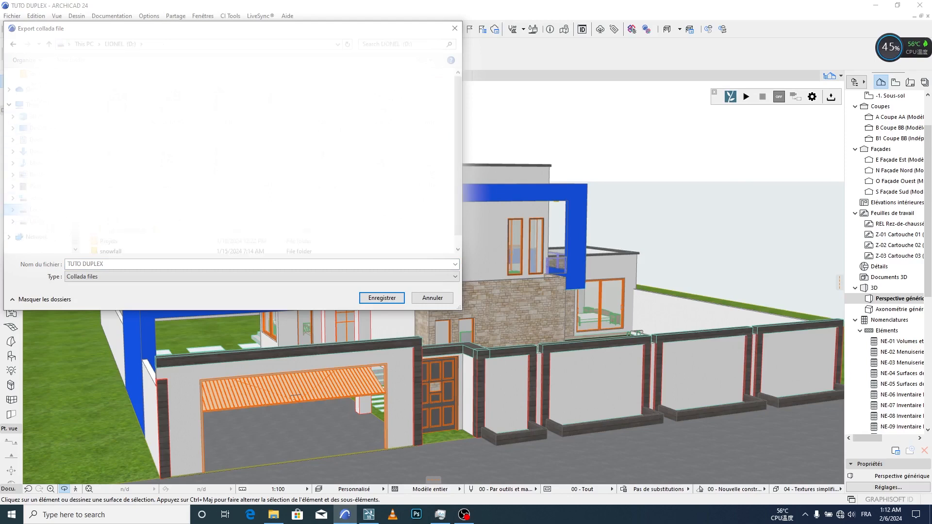
double_click(107, 98)
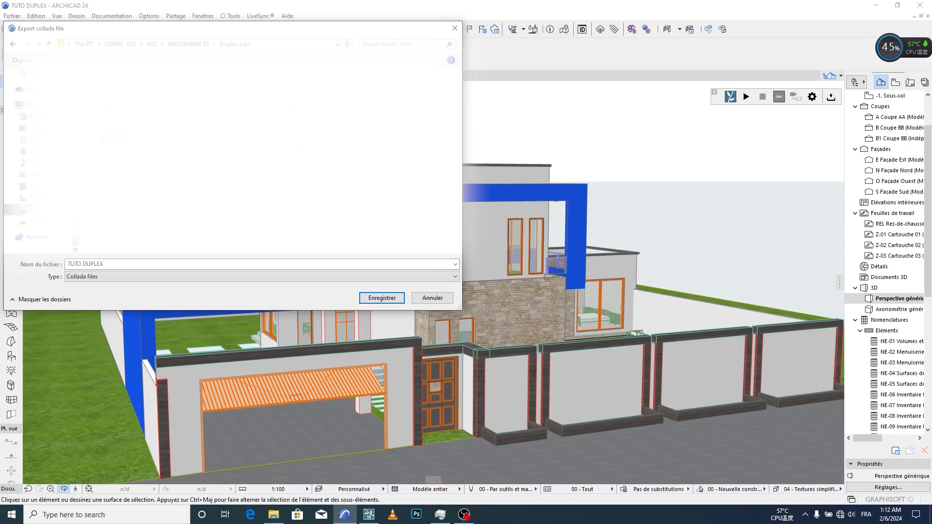
click(382, 298)
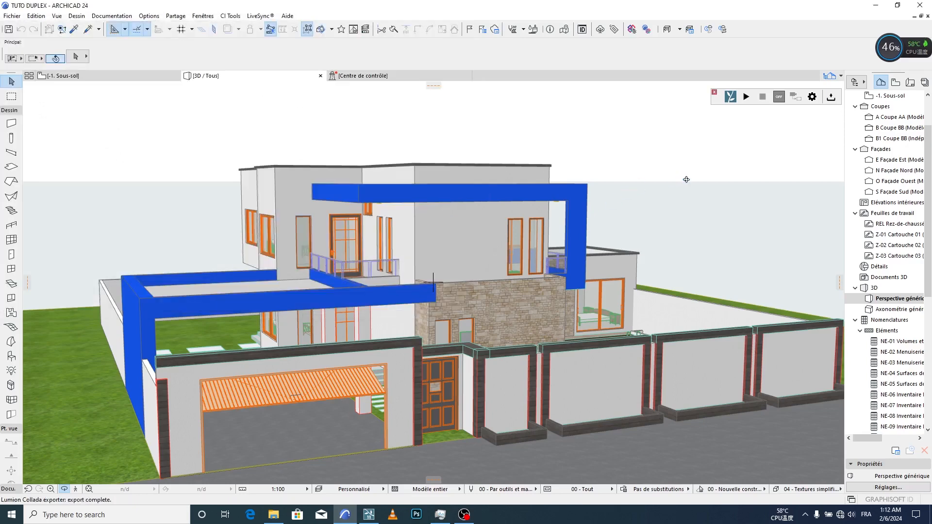
Switch to Lumion and look through its new project, example scene and project loading pages
click(368, 515)
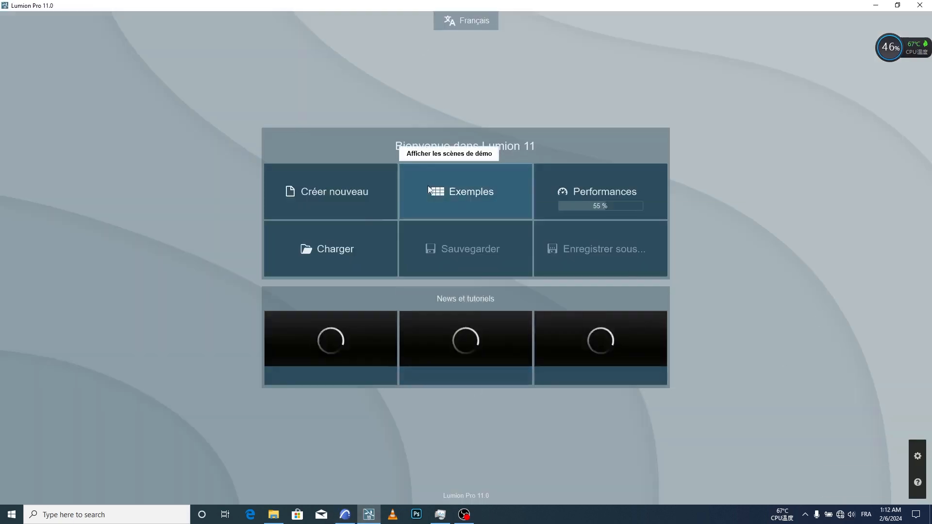
click(348, 199)
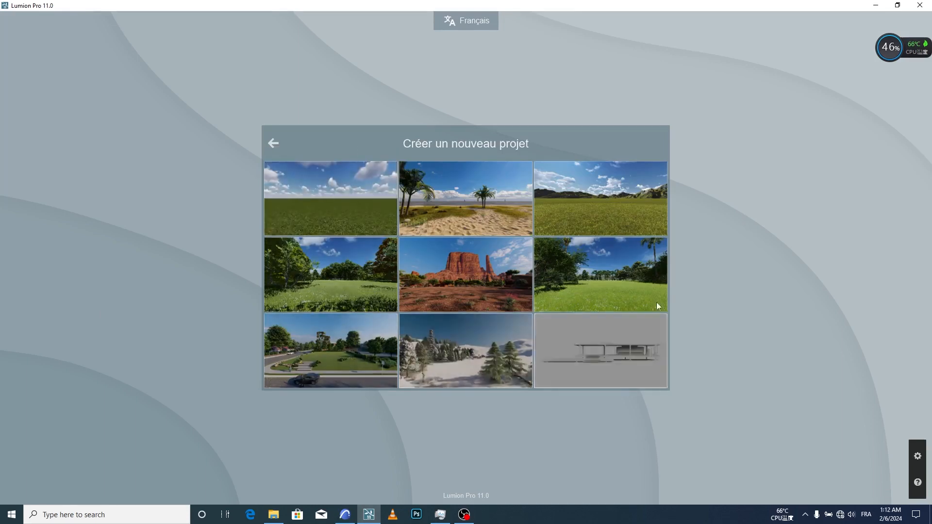
click(272, 143)
click(468, 205)
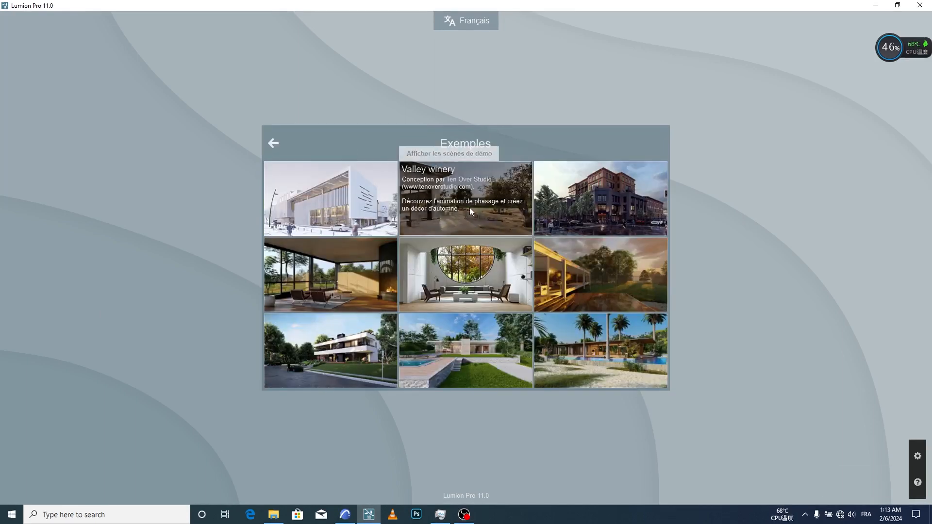
click(273, 143)
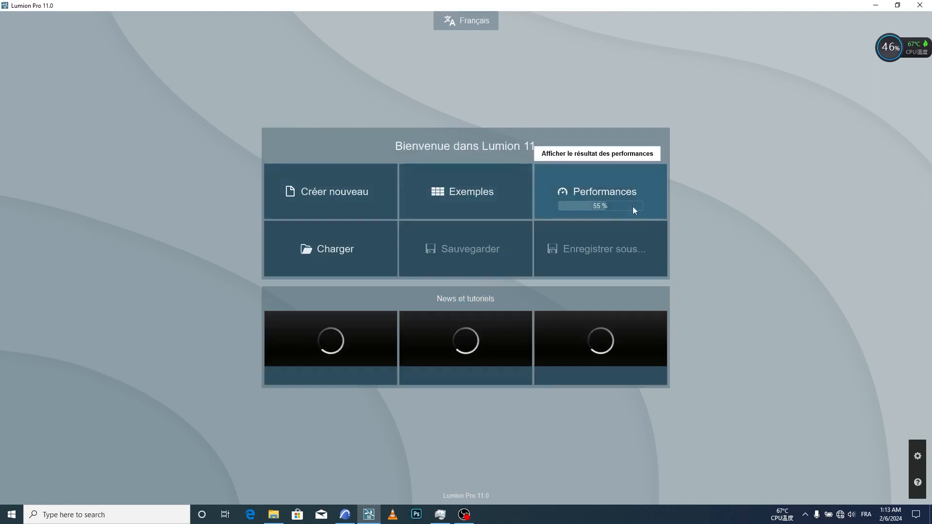
click(328, 252)
click(274, 141)
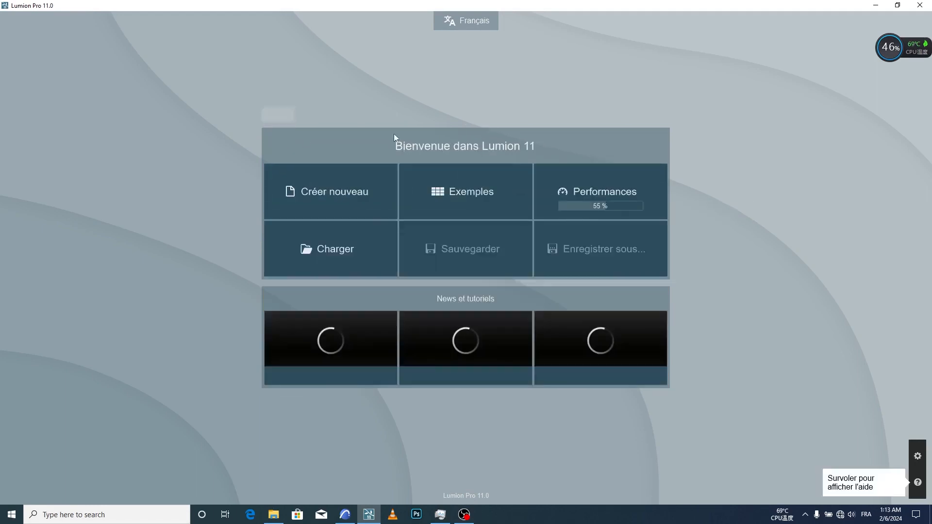
Create a new project from the plain environment template
click(361, 198)
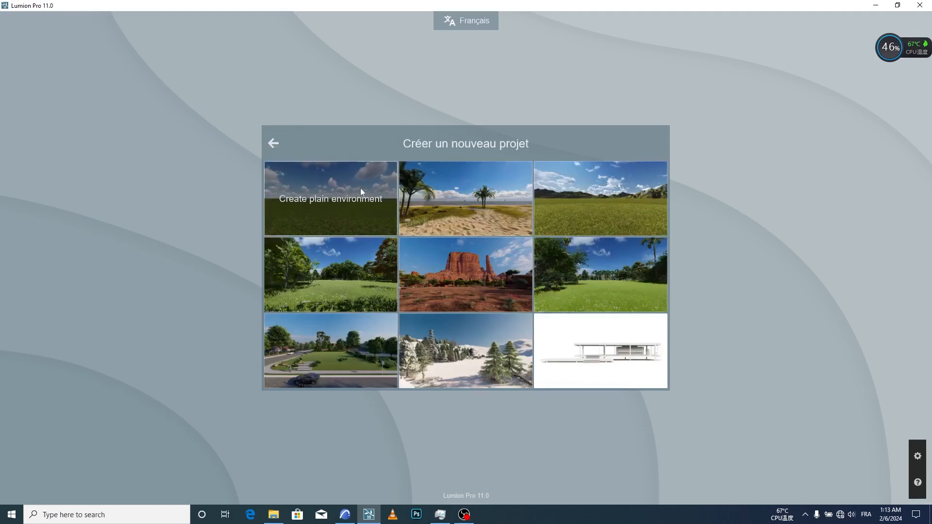
click(361, 198)
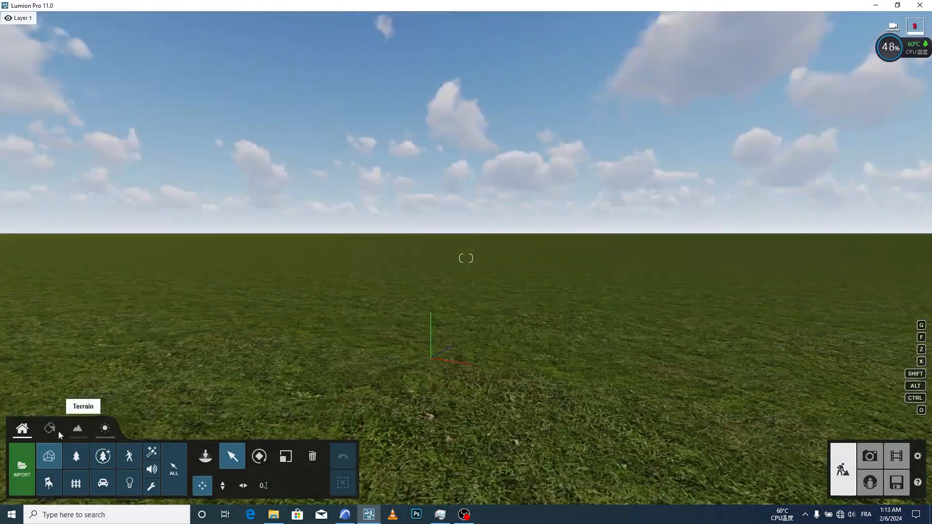
Import TUTO DUPLEX.dae from the Duplex tuto folder into Bibliothèque Principale and place the model on the grass
click(28, 467)
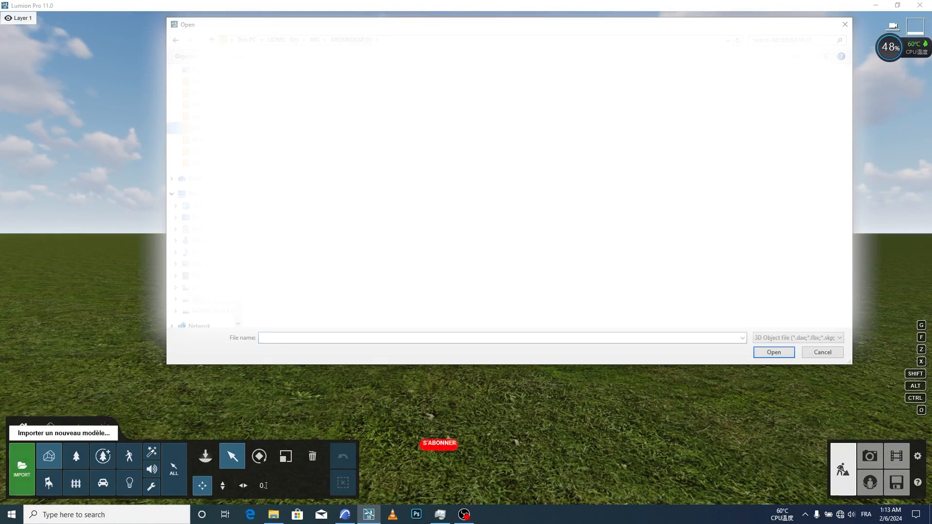
double_click(287, 88)
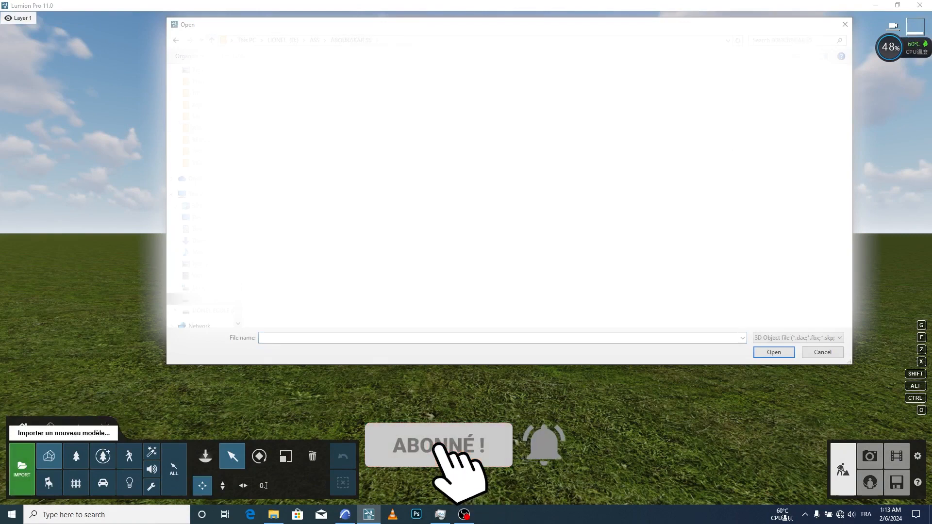
click(175, 41)
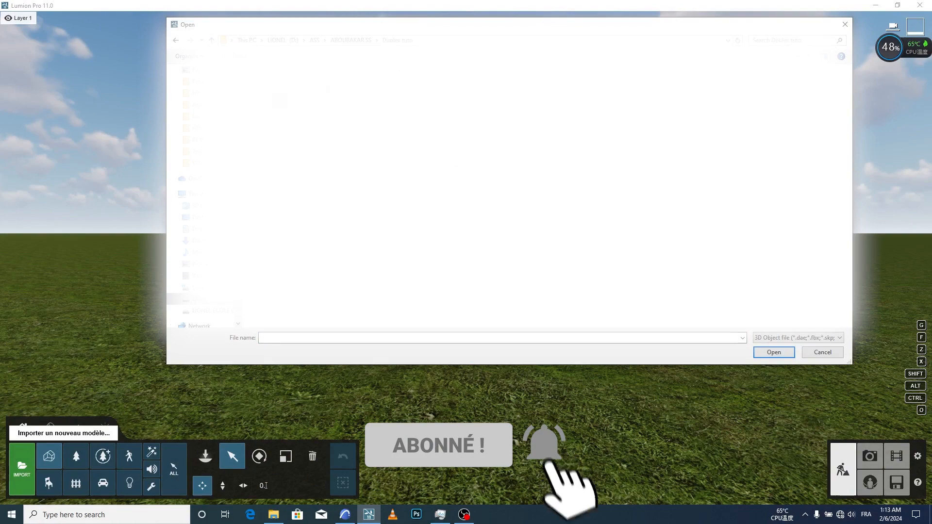
double_click(286, 88)
click(279, 101)
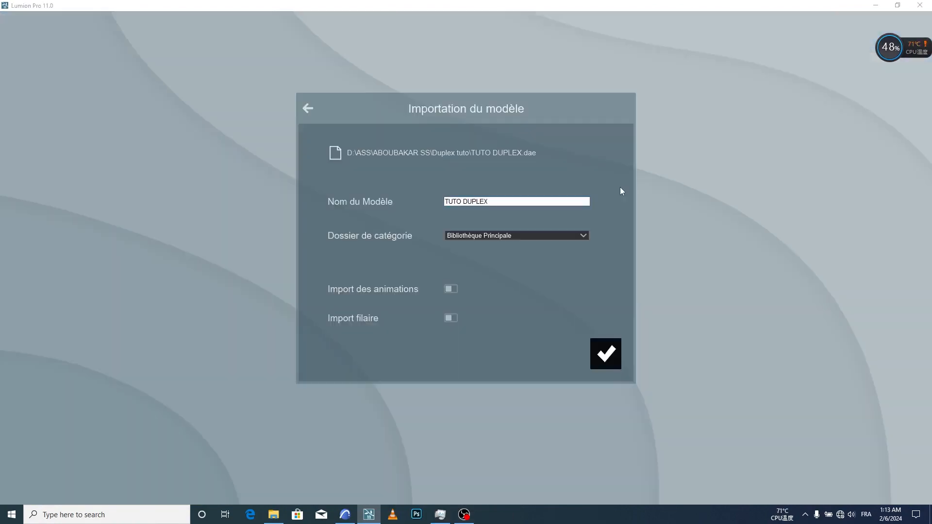
click(609, 368)
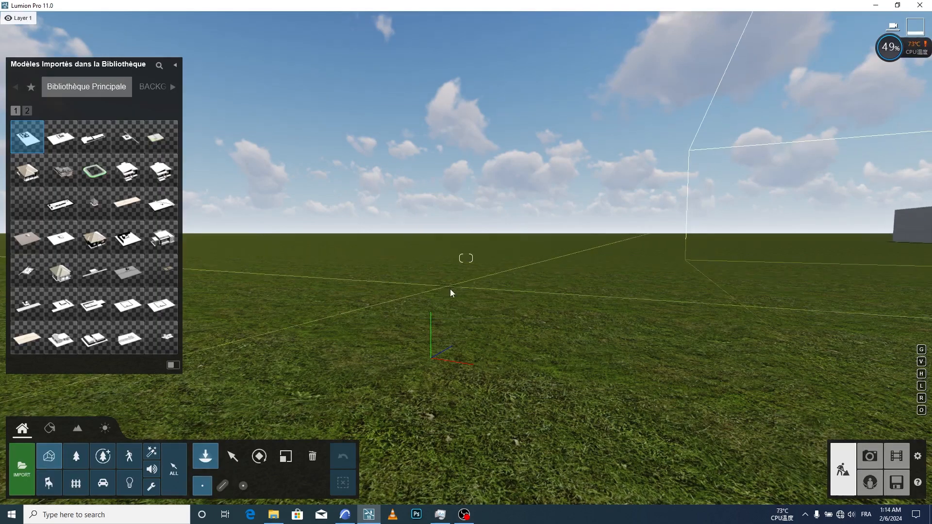
right_drag(450, 289, 462, 260)
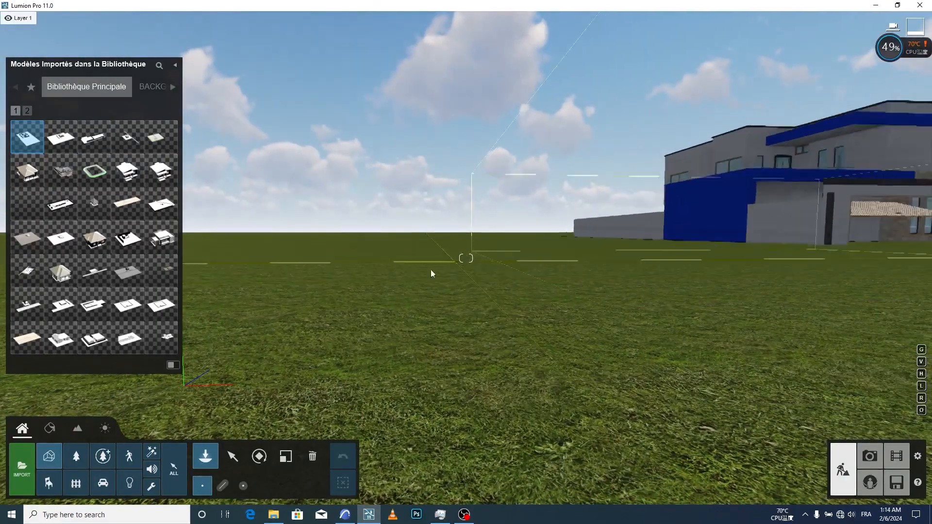
click(421, 256)
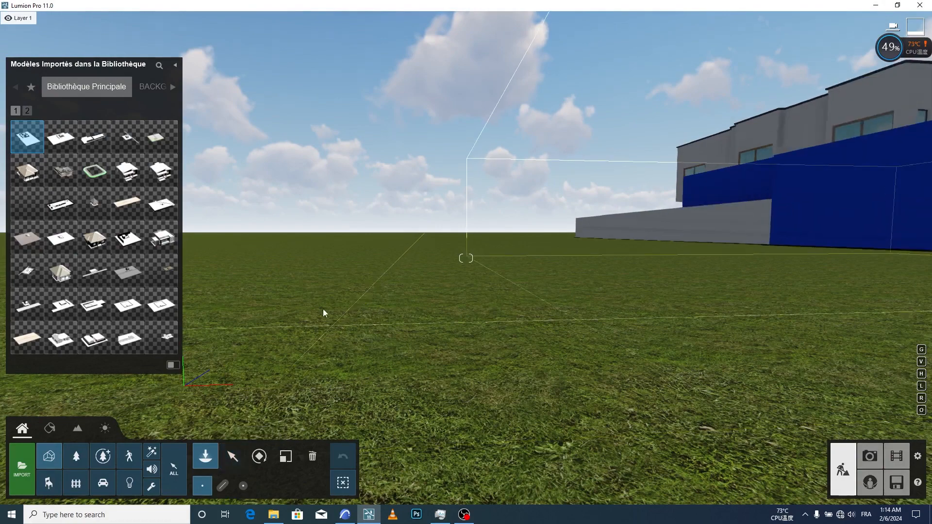
Select the placed duplex model and raise it vertically so its paving and lawn sit above the terrain
click(232, 456)
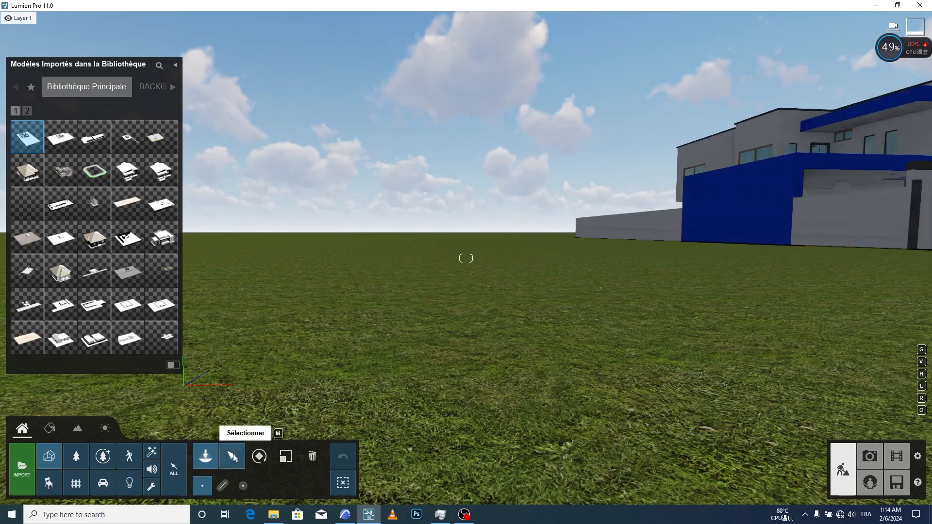
click(233, 456)
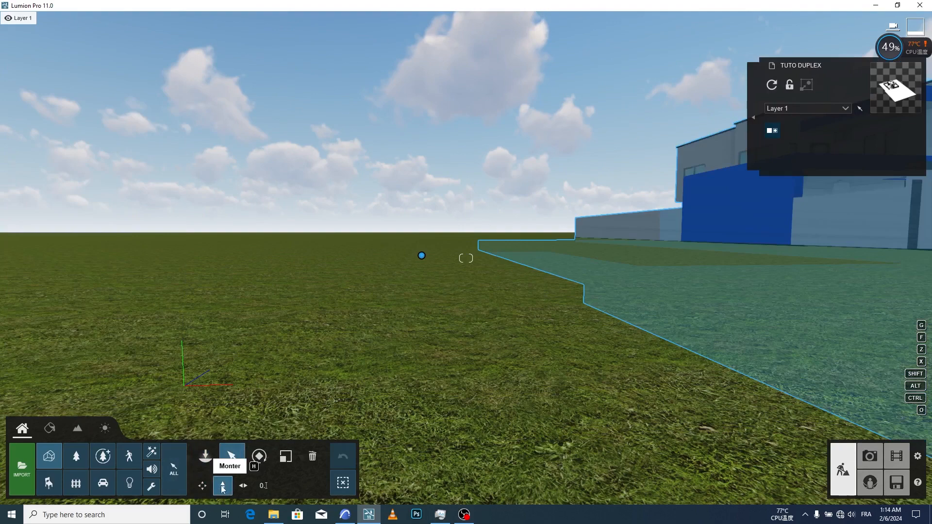
right_drag(421, 255, 372, 259)
key(w)
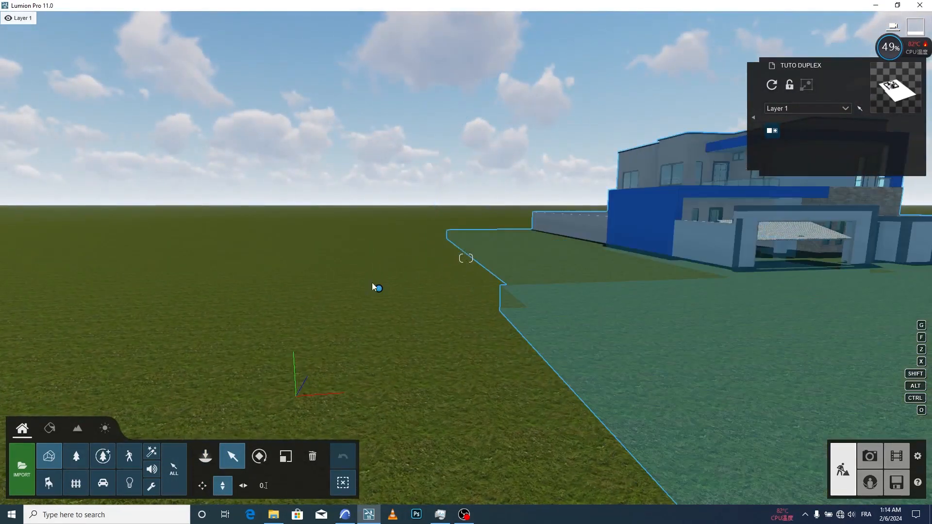
mouse_move(383, 290)
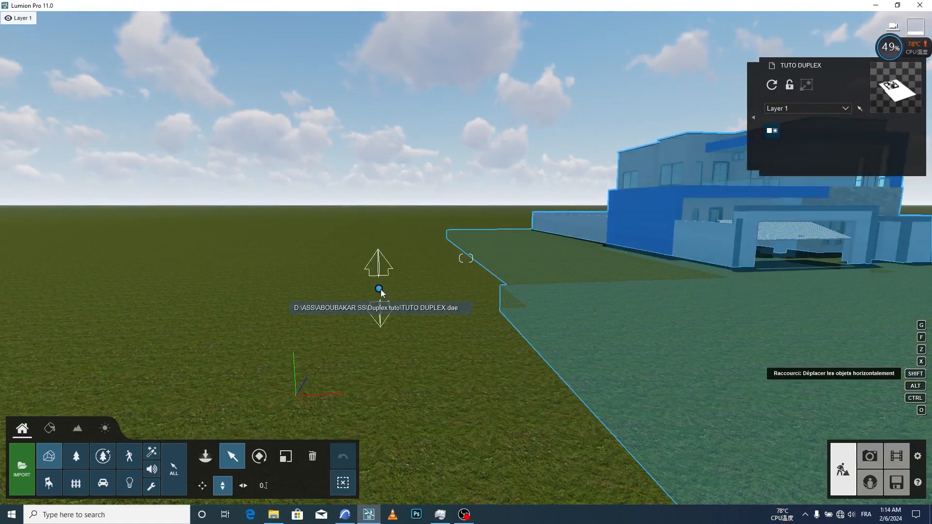
drag(381, 291, 381, 268)
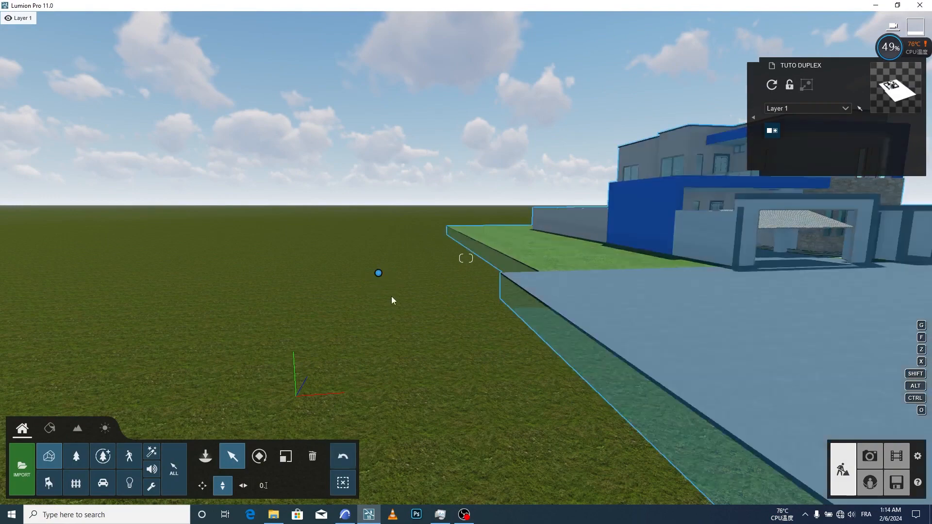
key(w)
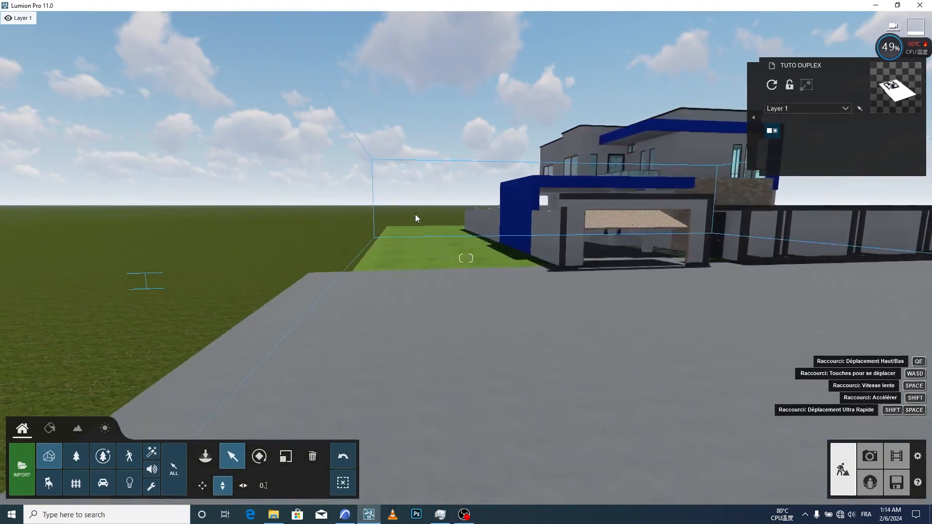
right_drag(415, 214, 414, 189)
right_drag(308, 184, 321, 199)
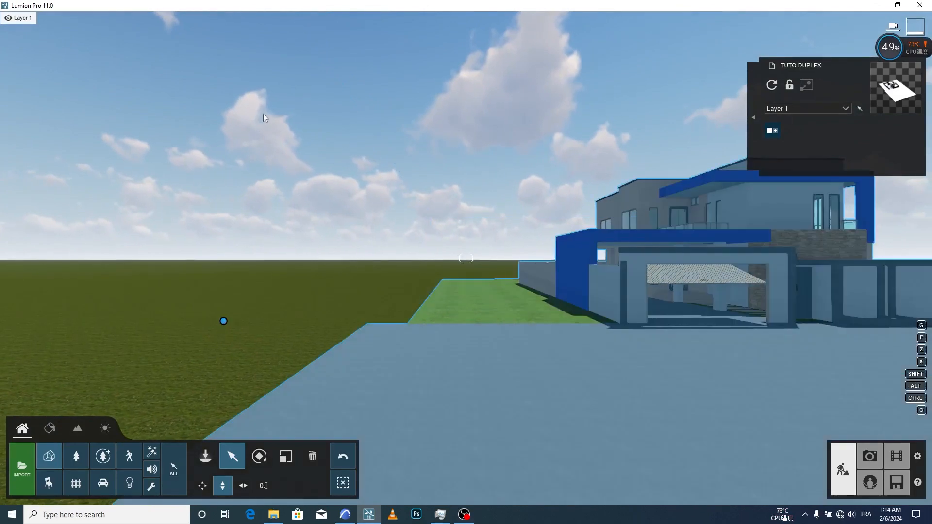
key(d)
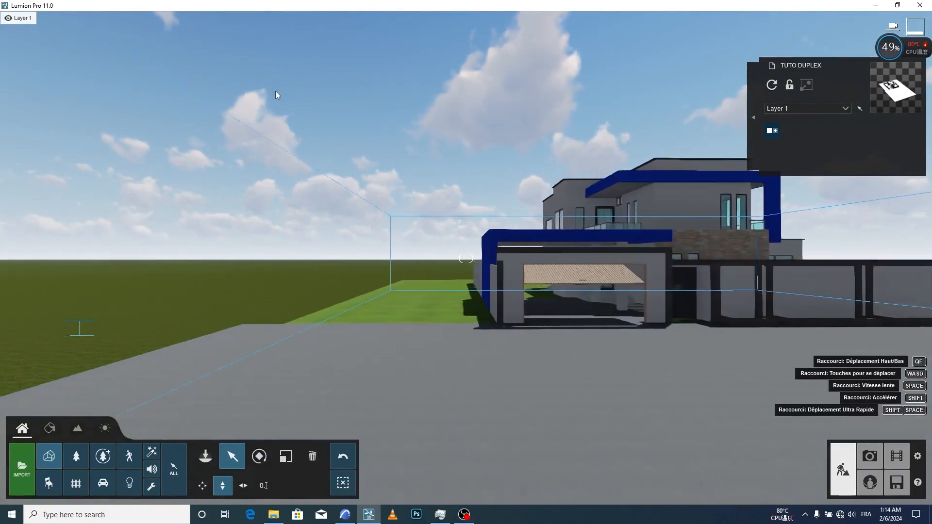
Examine the raised duplex from the street, checking the garage, entrance facade, boundary wall and pool side
key(a)
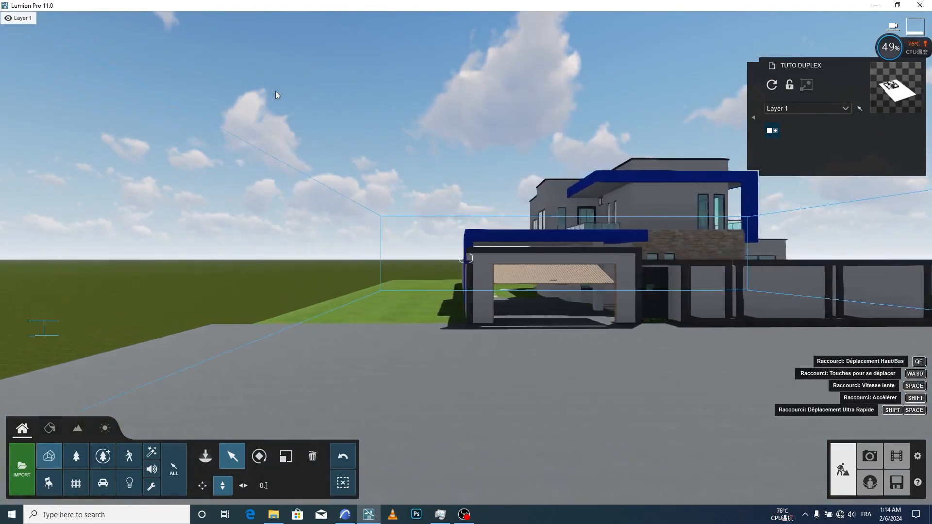
key(q)
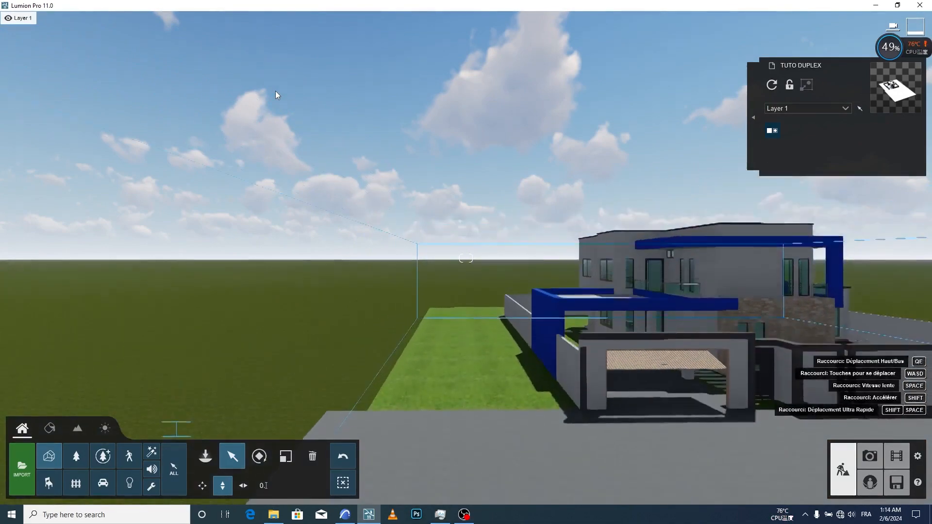
key(e)
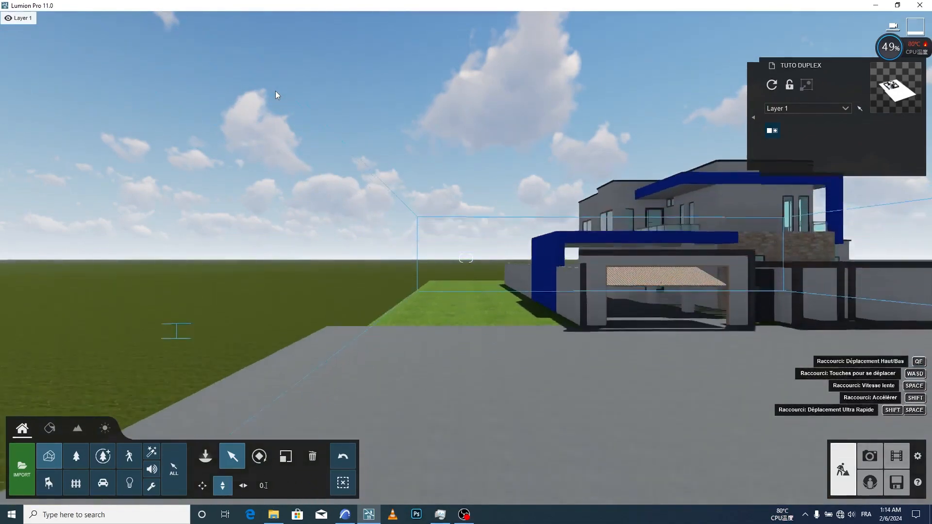
key(w)
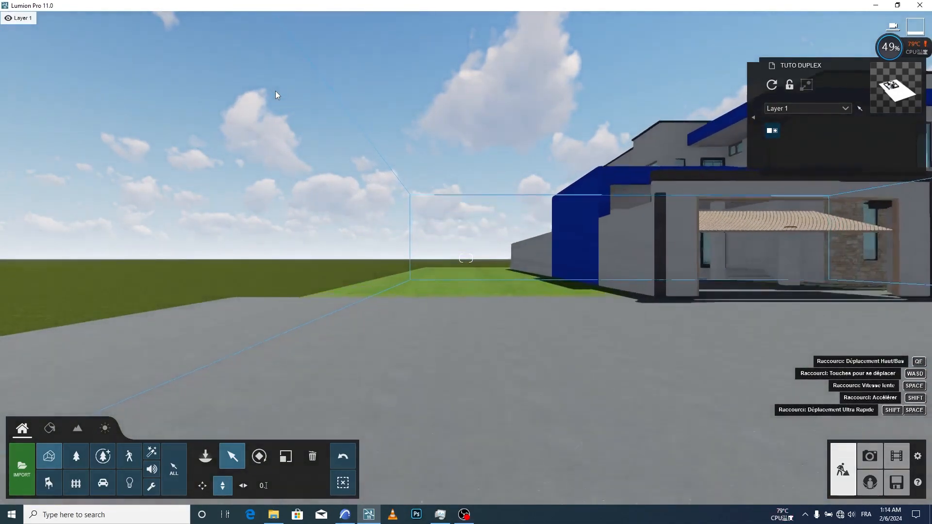
key(s)
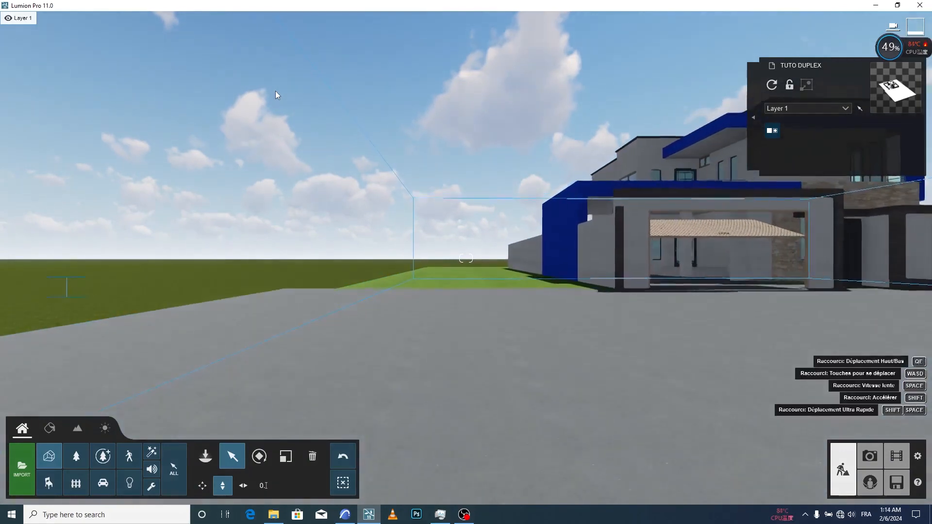
key(d)
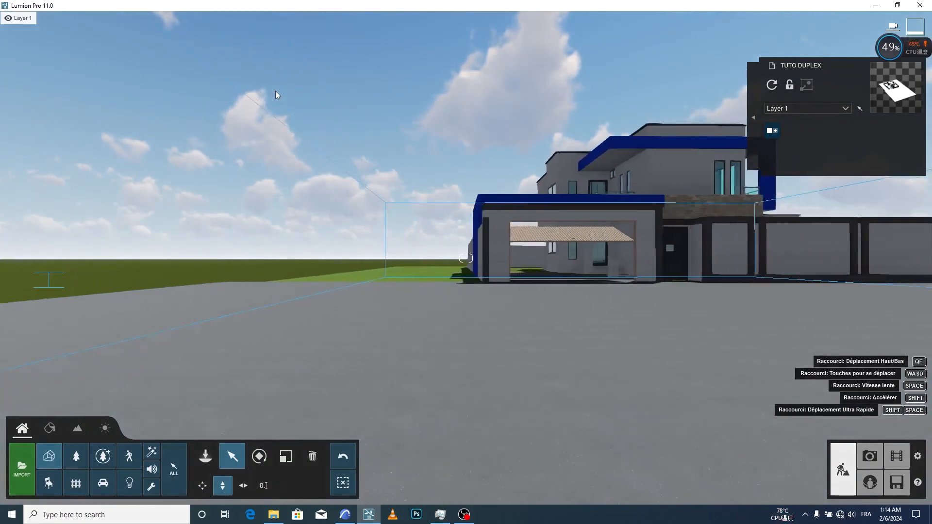
key(d)
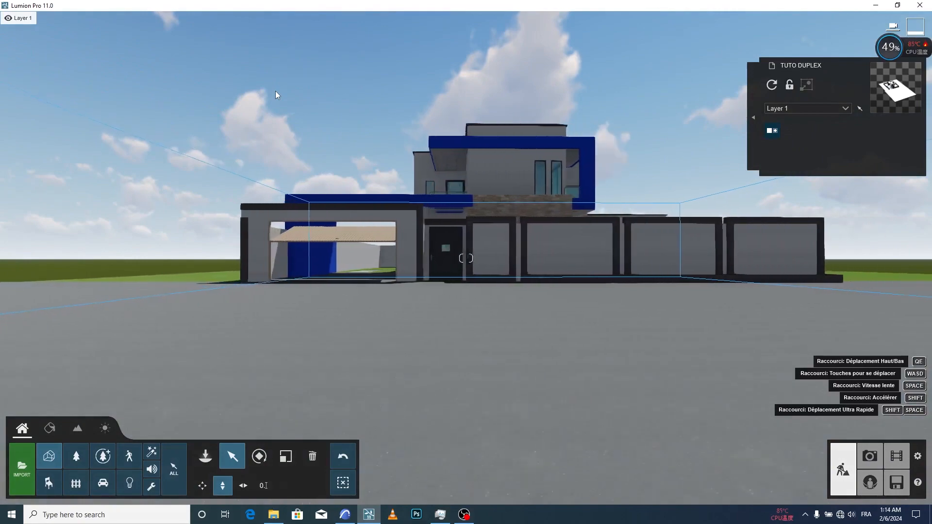
key(w)
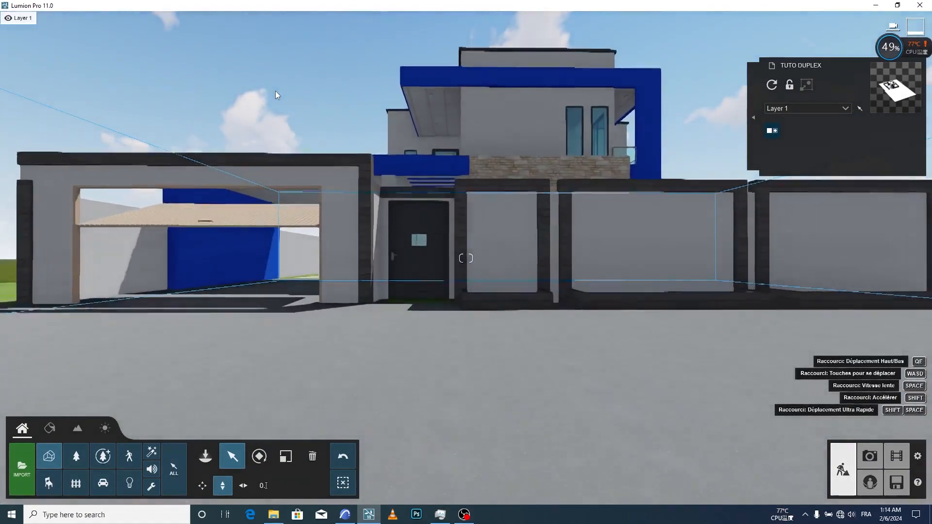
key(a)
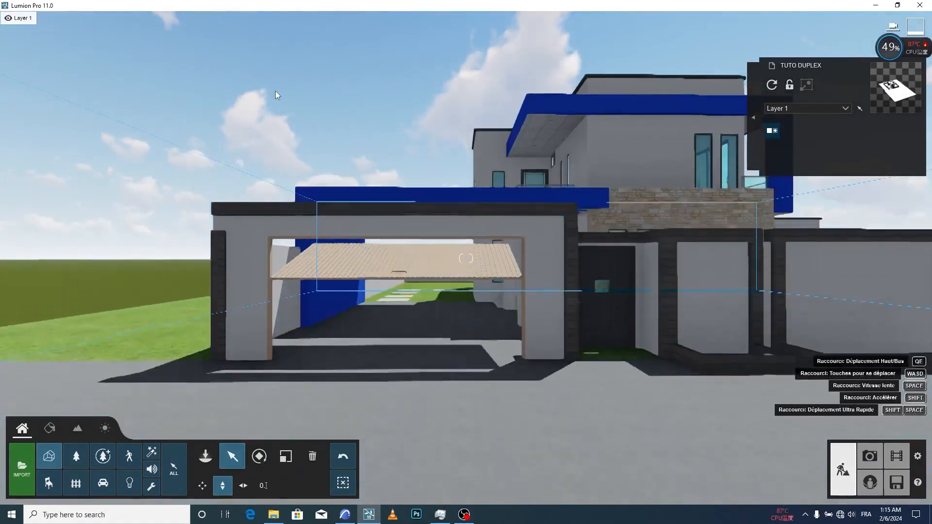
key(s)
key(d)
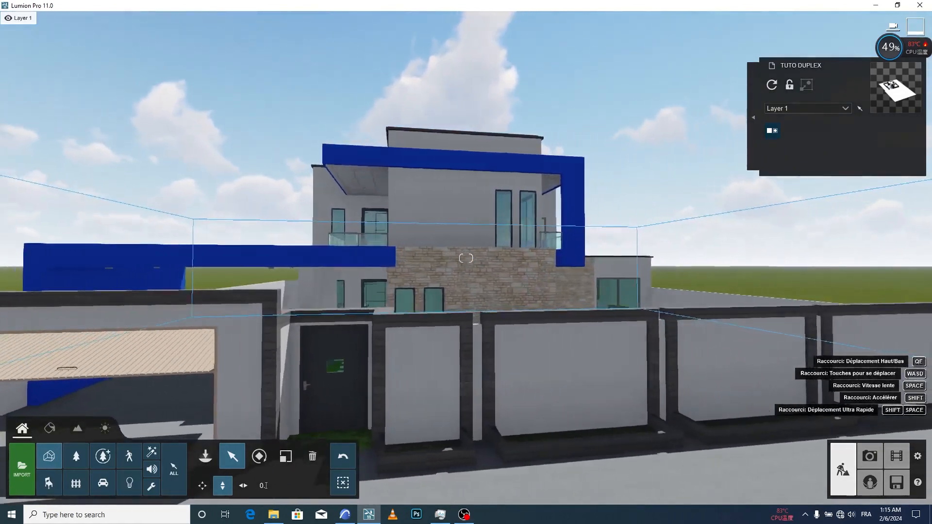
key(d)
right_drag(273, 114, 321, 116)
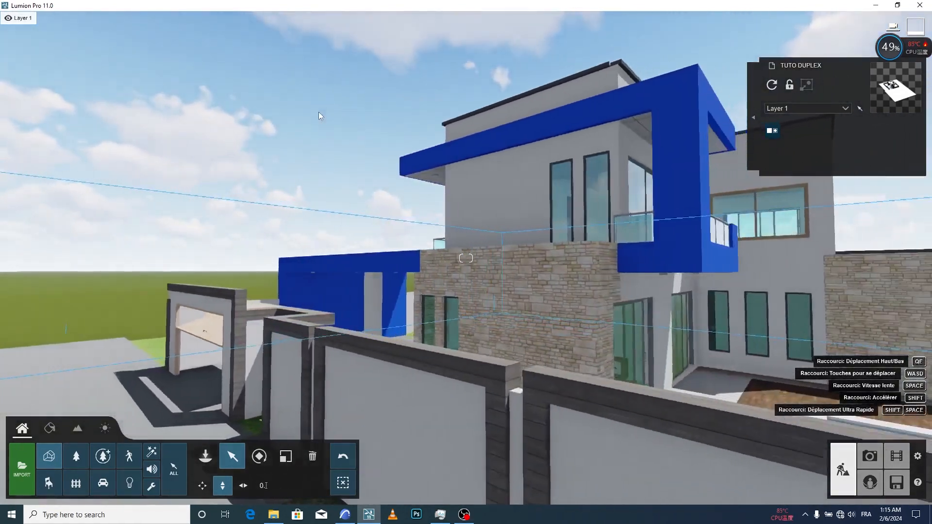
key(d)
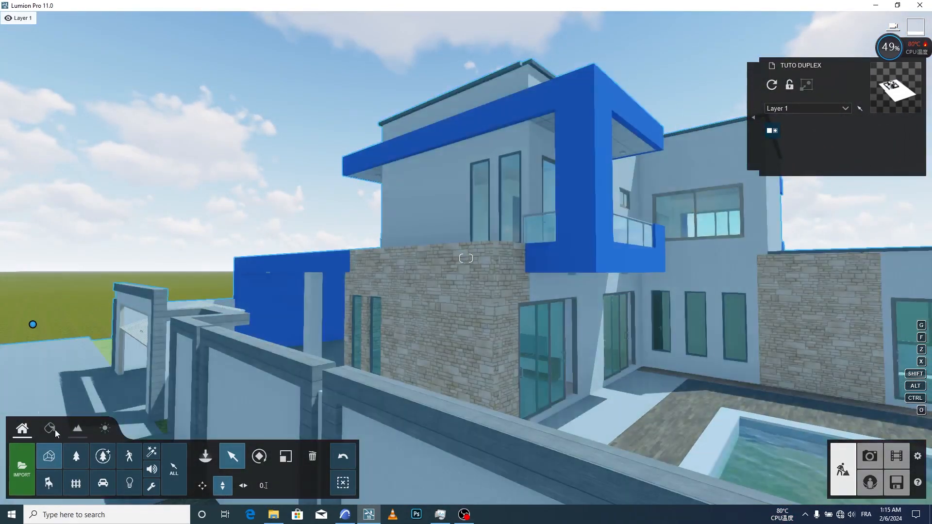
Replace the Peinture _ Bleu royal material on the house's blue frames with the exterior concrete material Concrete 001 1024
click(54, 430)
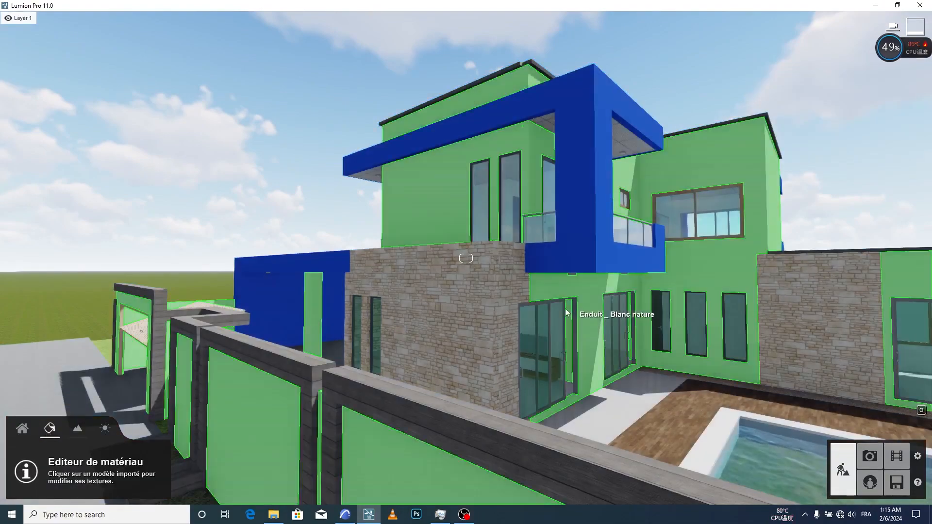
right_drag(404, 282, 450, 293)
key(a)
key(a)
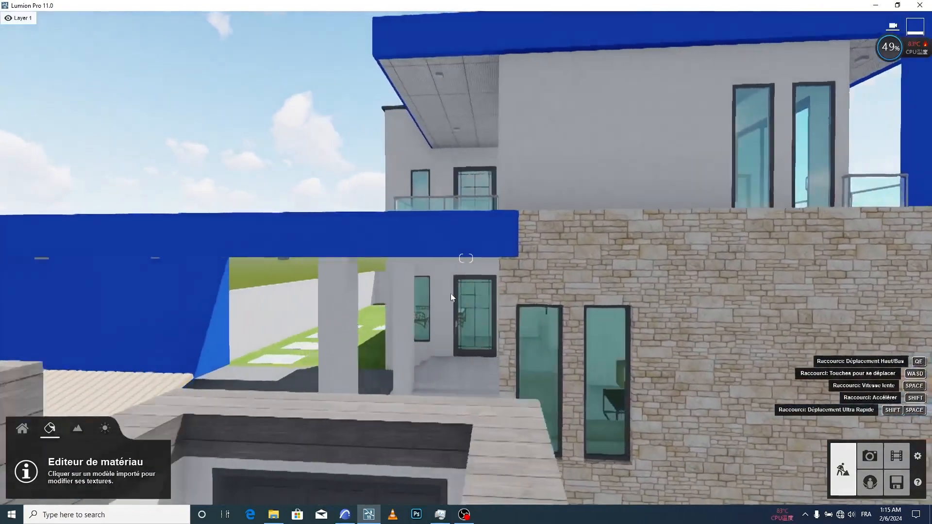
key(a)
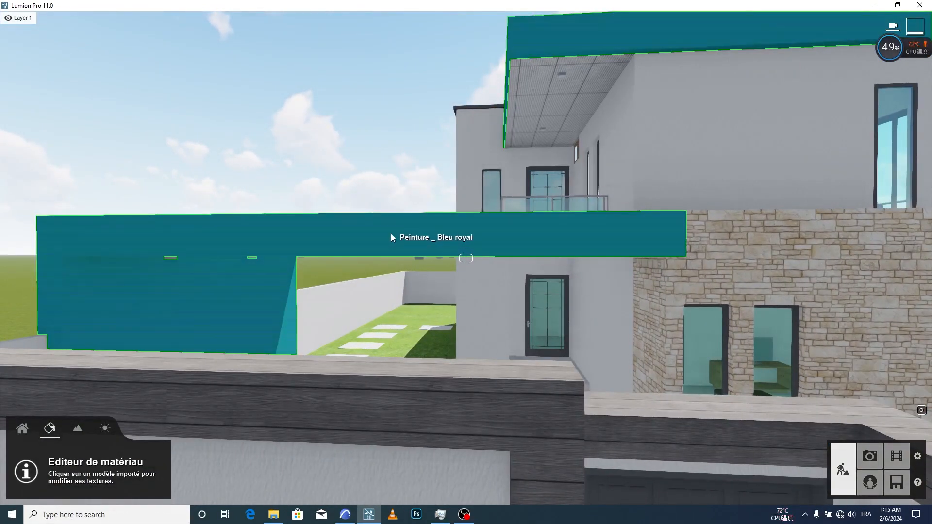
click(391, 234)
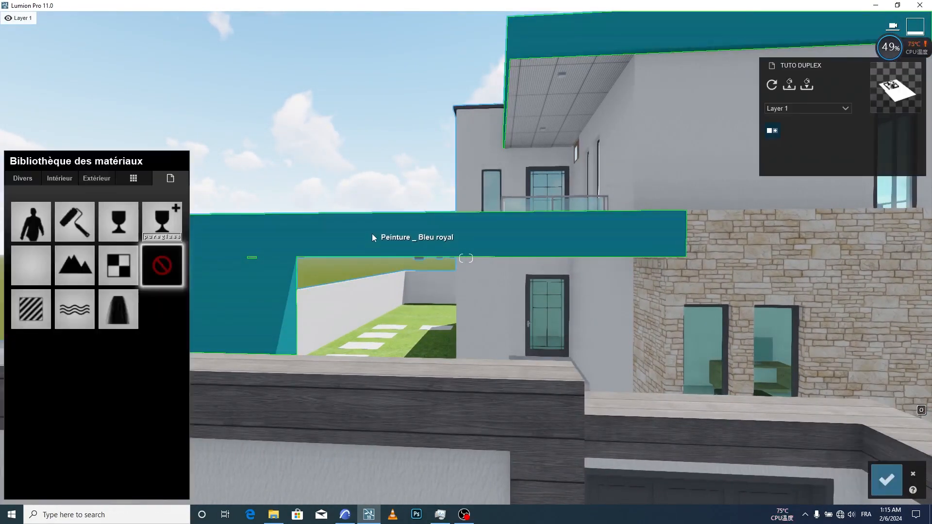
click(97, 178)
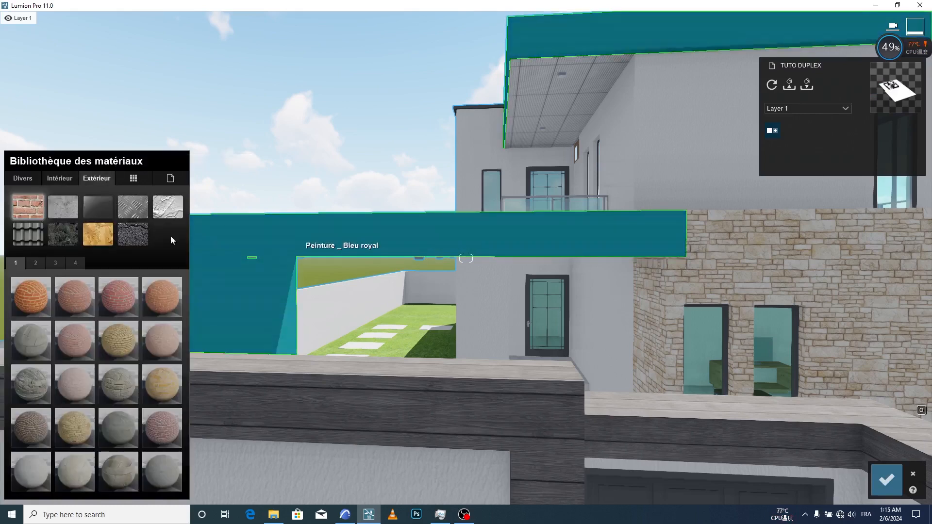
click(64, 206)
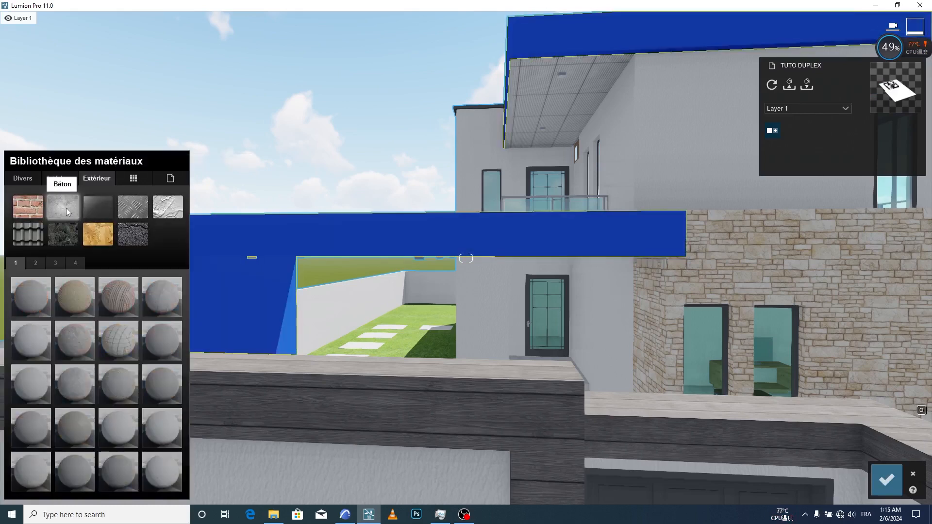
click(36, 305)
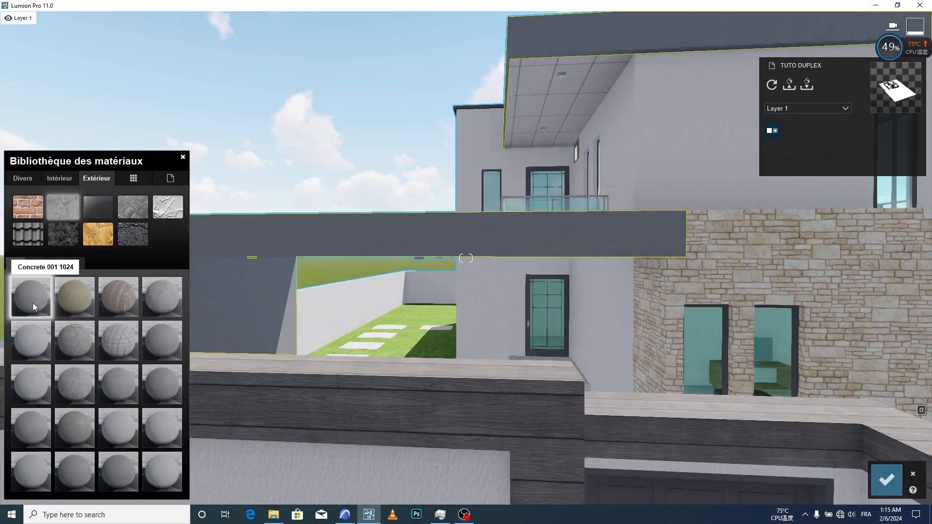
Lower the gloss and relief of Concrete 001 1024, raise its reflectivity and adjust its custom texture scale
click(33, 303)
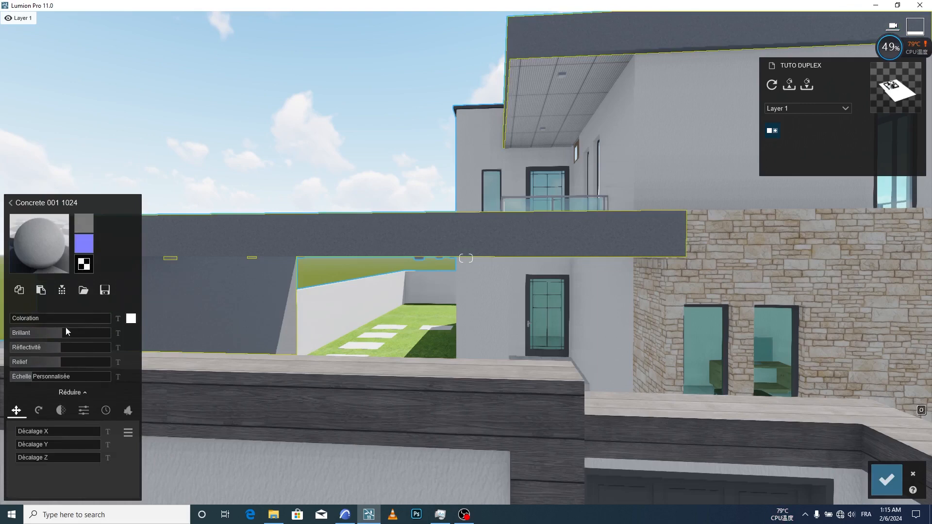
drag(60, 333, 47, 361)
scroll(354, 287, up, 5)
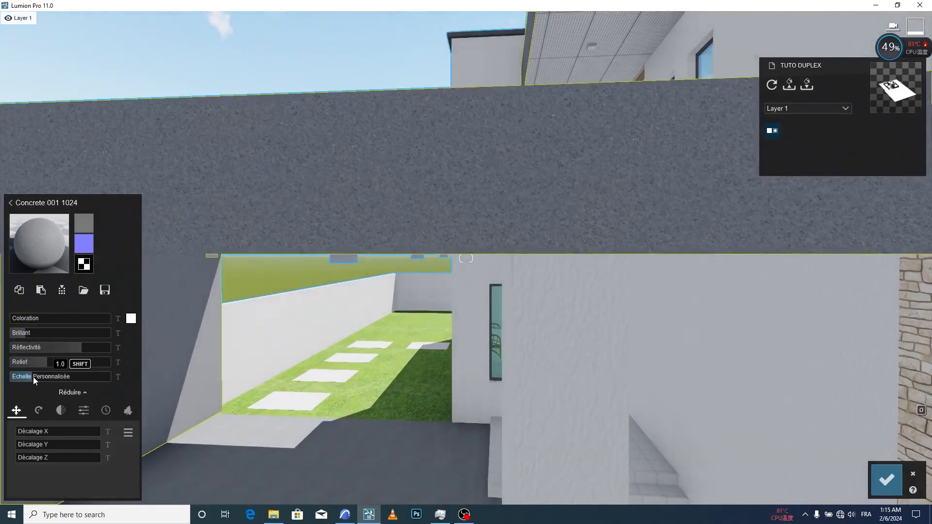
click(26, 378)
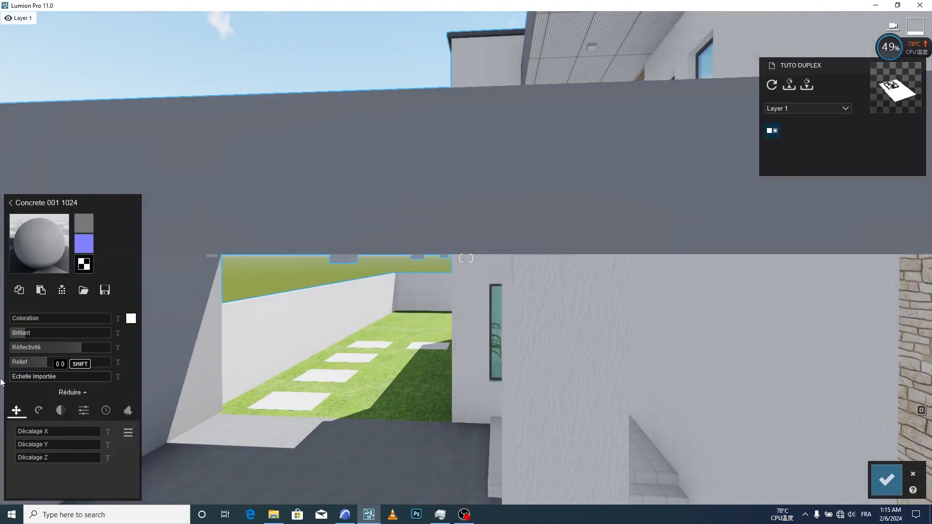
click(94, 378)
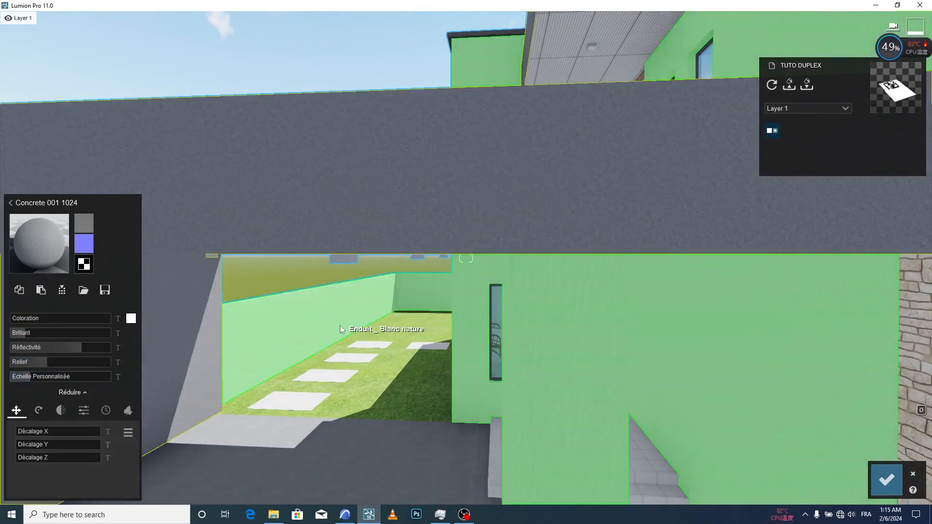
Apply the exterior stone material Polii Cobblestone 040 VAR1 3K to the Appareillage _ Pierre taillée wall cladding
scroll(263, 325, down, 5)
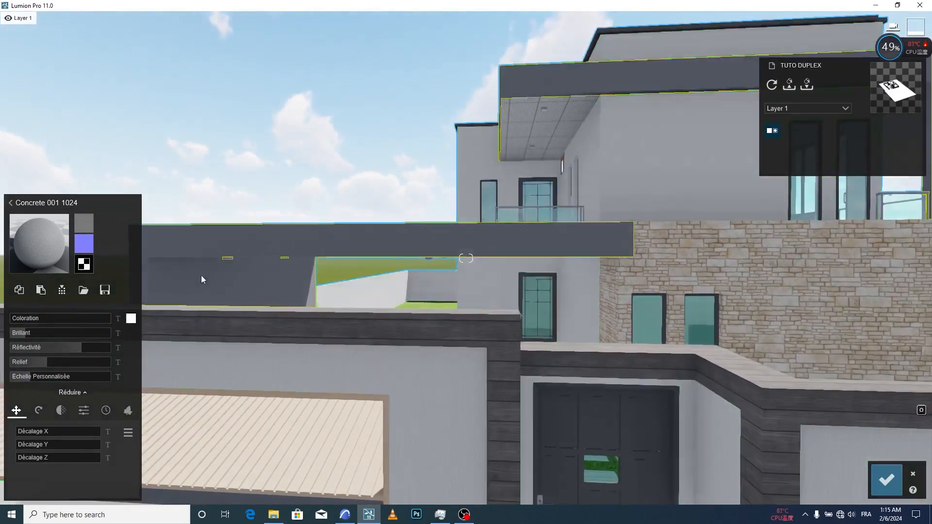
right_drag(434, 268, 452, 253)
key(d)
key(d)
key(w)
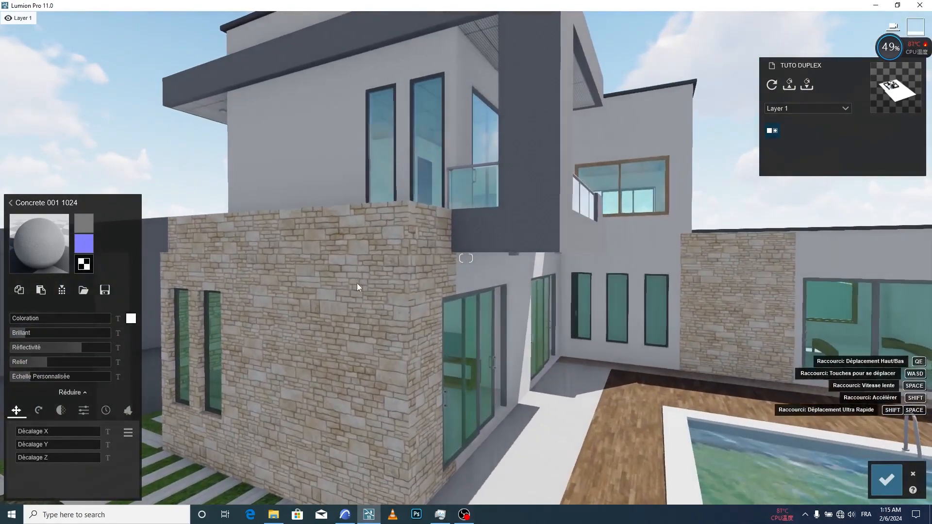
click(361, 293)
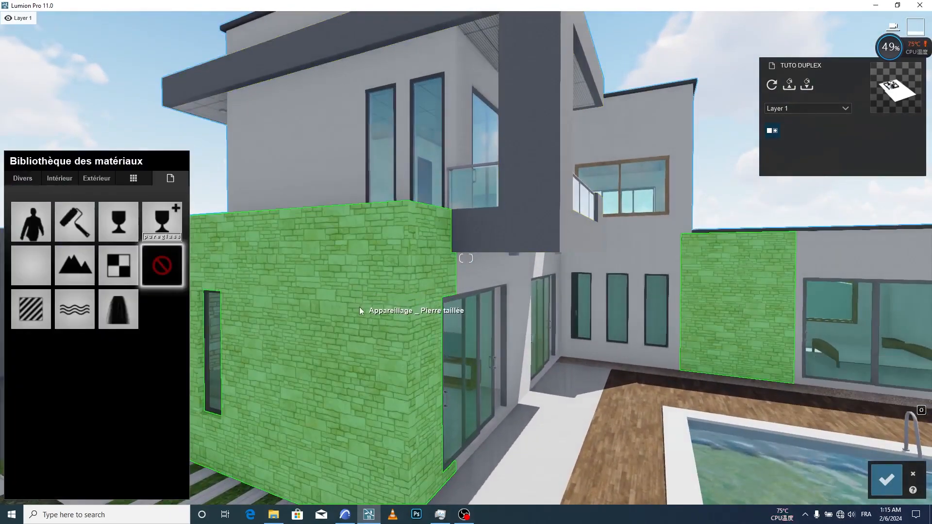
click(89, 179)
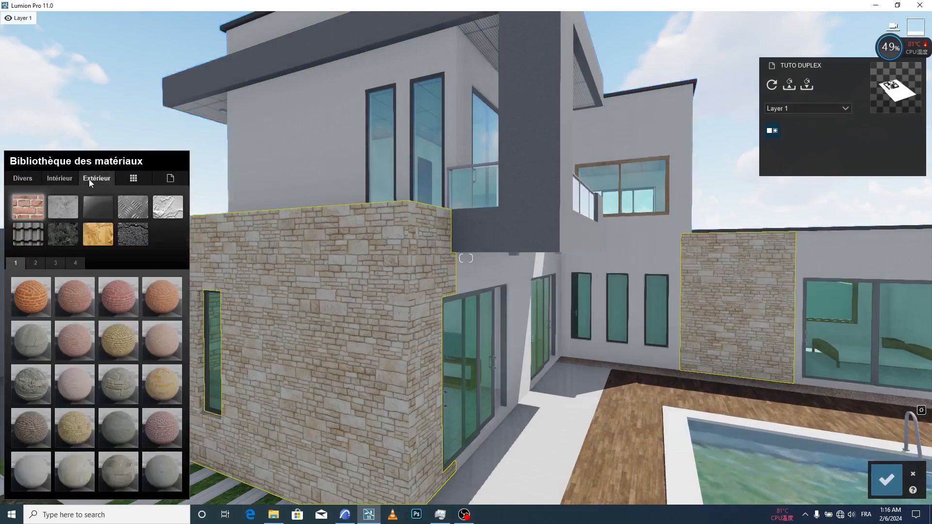
click(62, 232)
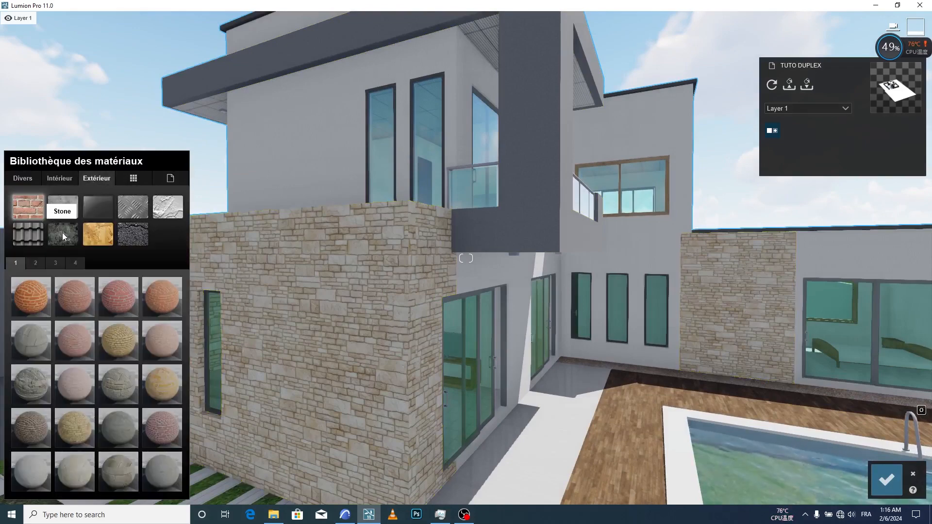
click(76, 263)
click(56, 263)
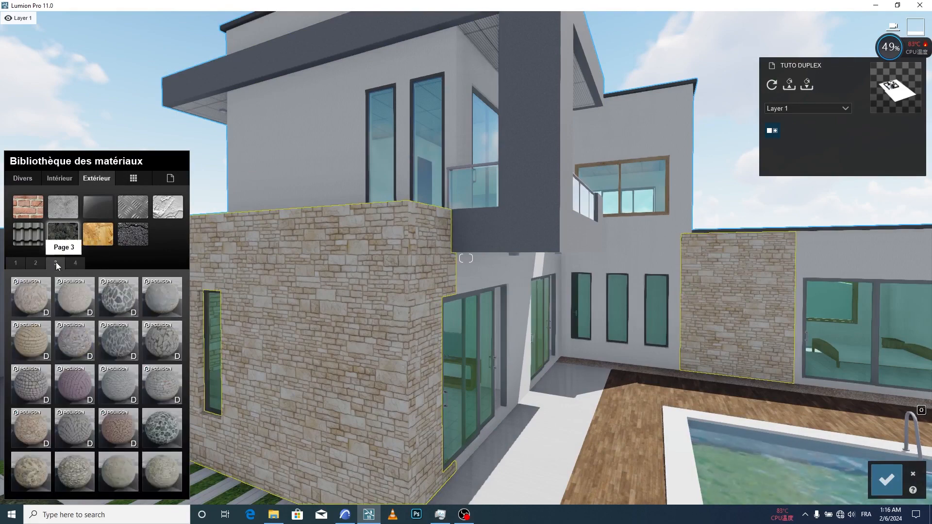
click(121, 305)
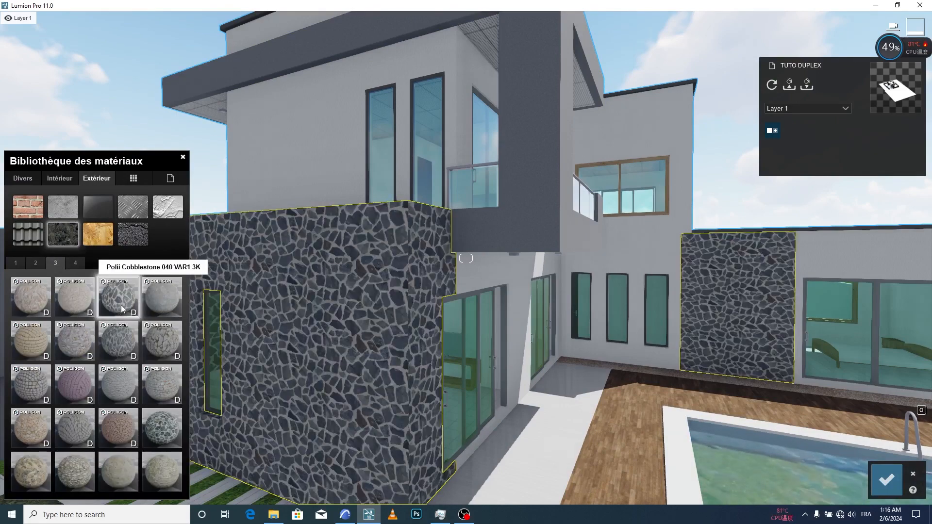
click(114, 346)
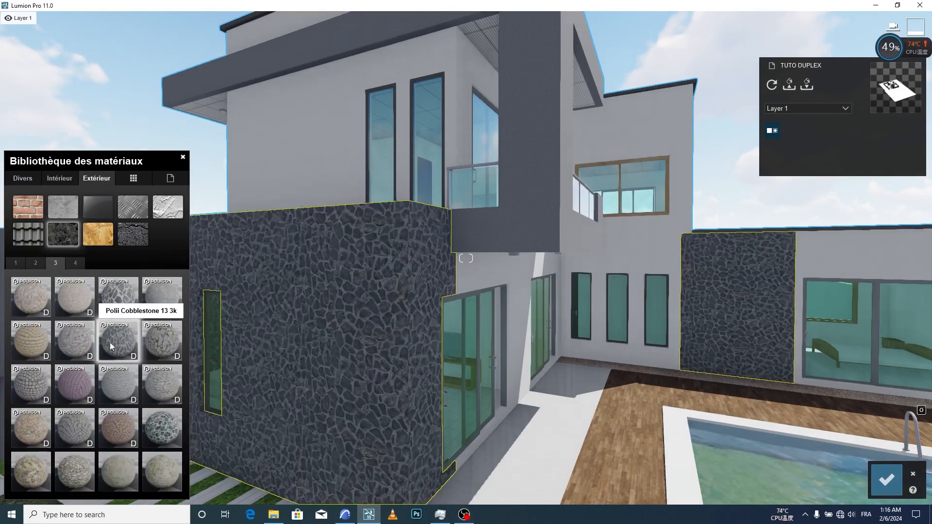
click(69, 340)
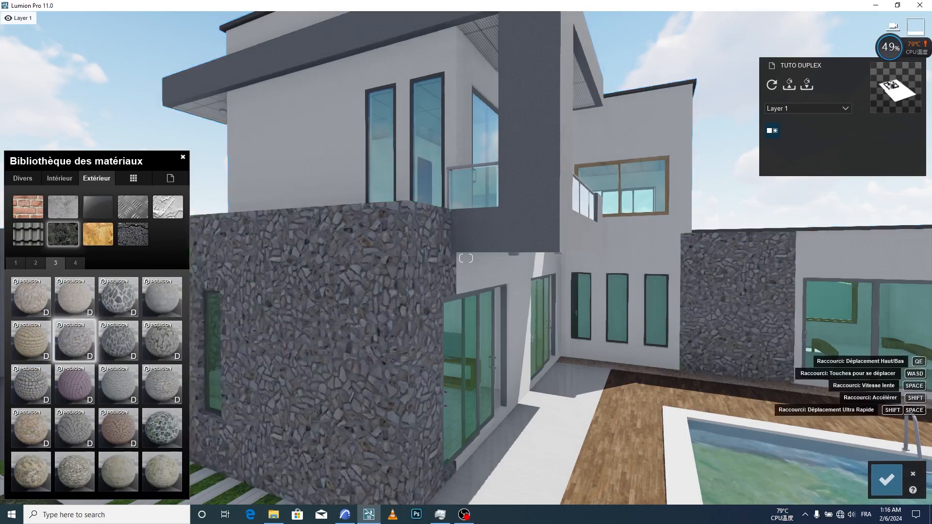
key(s)
right_drag(253, 330, 450, 290)
key(a)
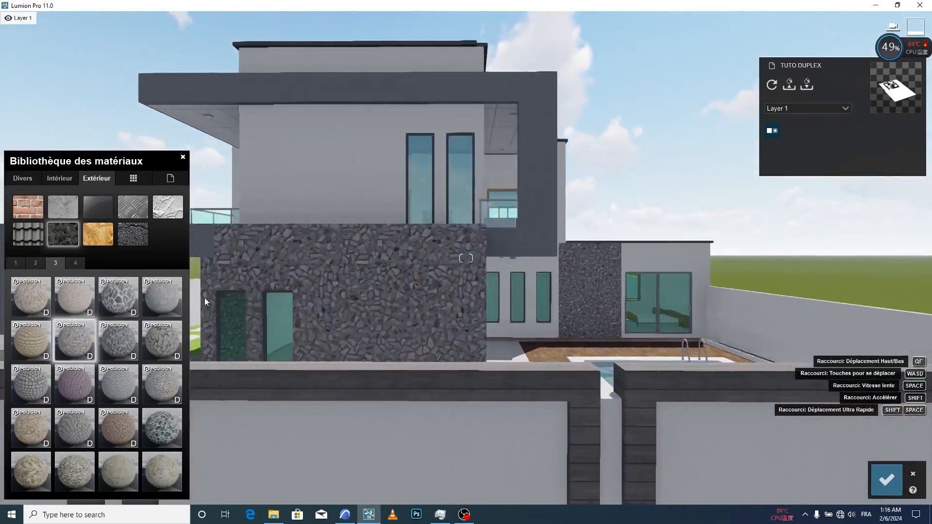
click(170, 420)
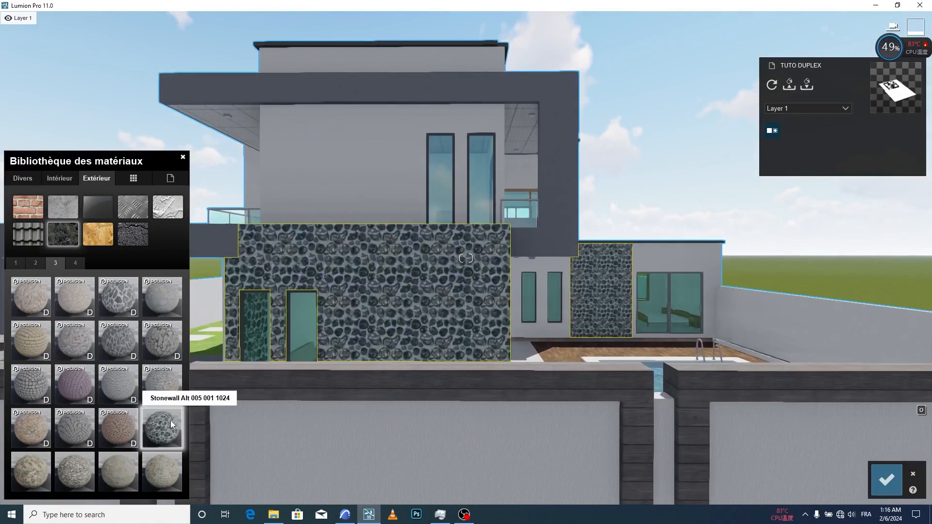
click(115, 311)
click(35, 262)
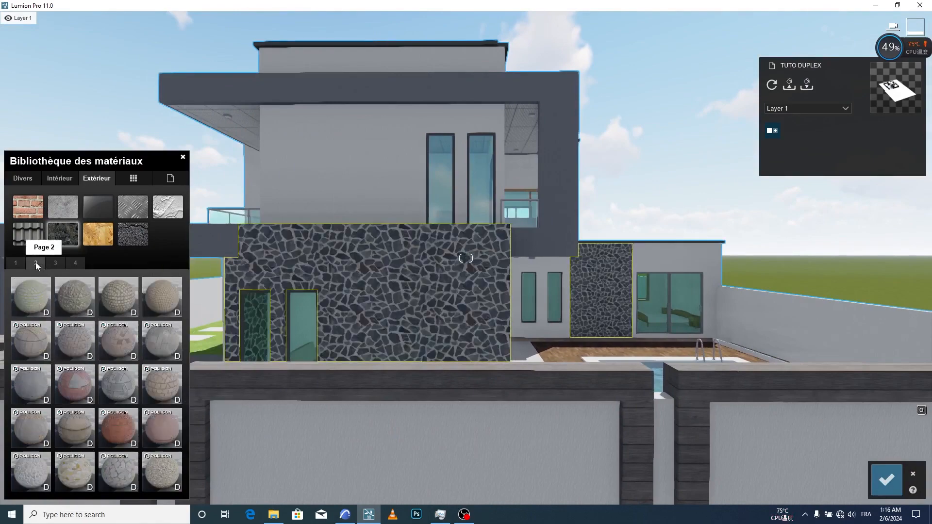
click(54, 263)
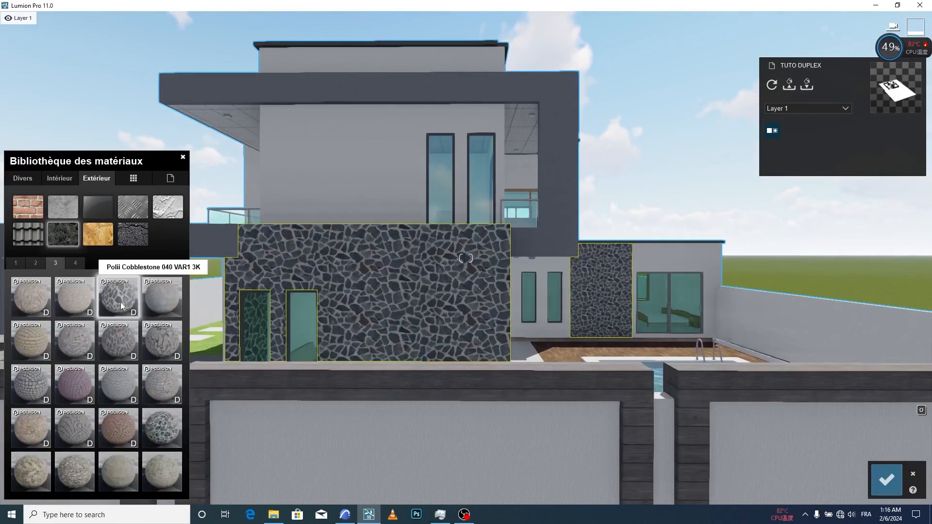
Apply the exterior stone Polii Cobblestone 13 3k to the Appareillage _ Pierre taillée cladding, adjust its custom texture scale and save the change
click(121, 337)
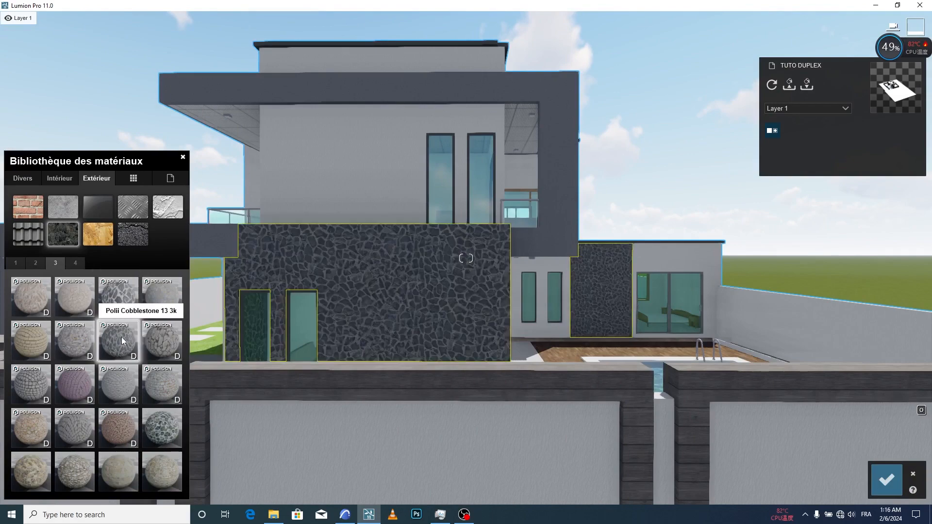
click(121, 336)
drag(33, 378, 36, 377)
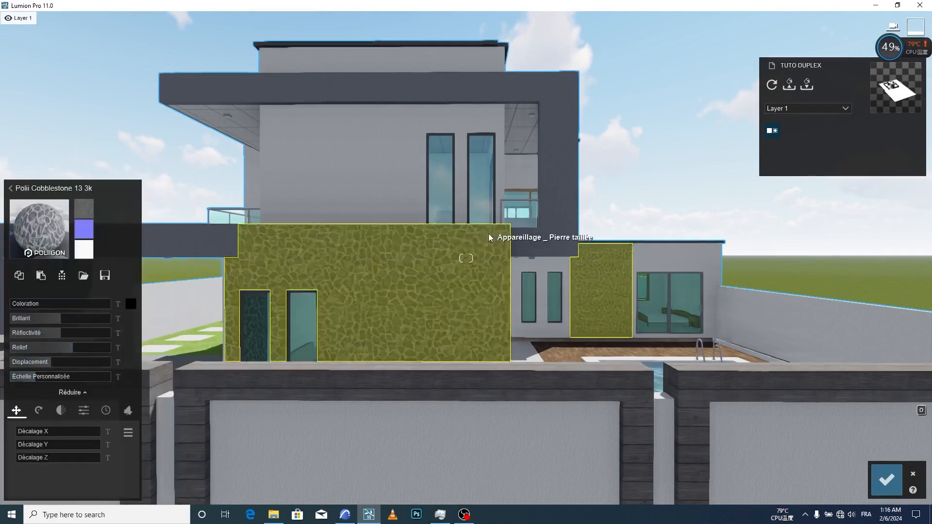
right_drag(489, 234, 505, 237)
scroll(512, 239, up, 3)
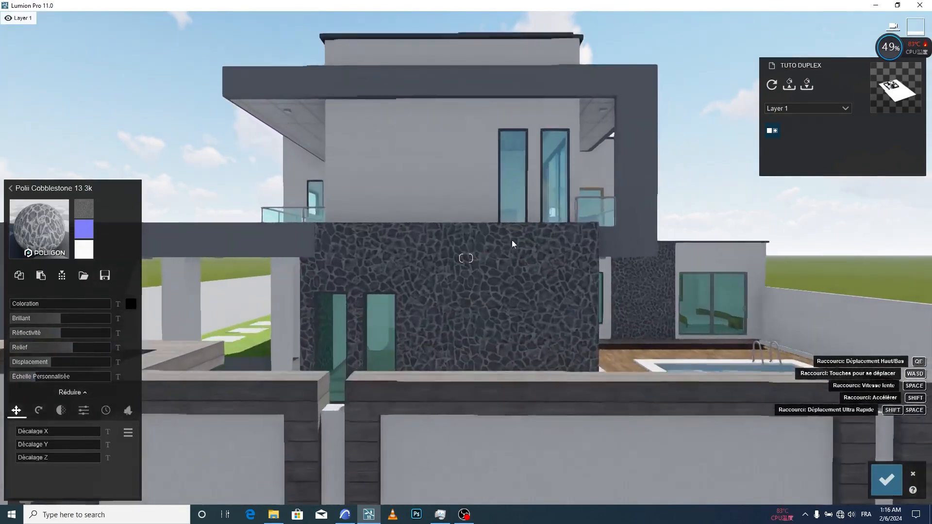
click(884, 480)
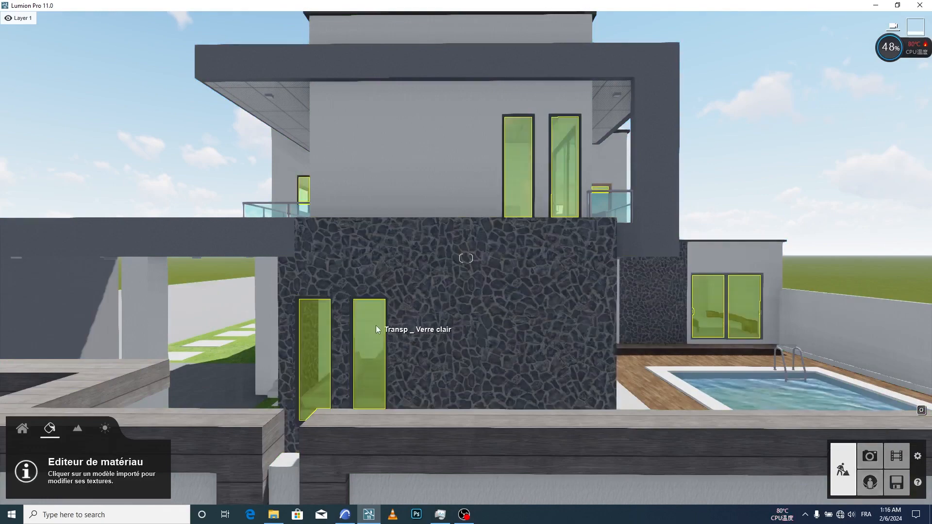
Tint the Transp _ Verre clair window glass neutral grey, adjust its internal reflections, lower its transparency and save the change
click(369, 329)
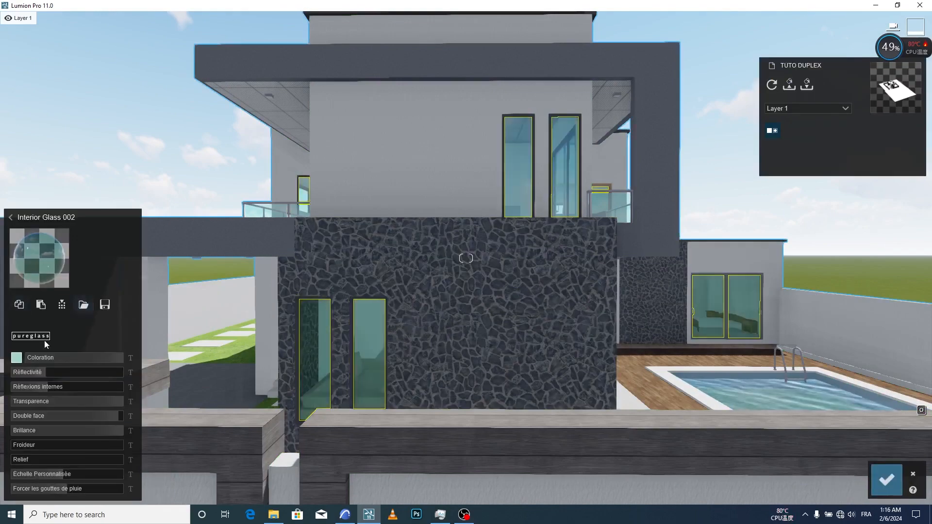
click(18, 358)
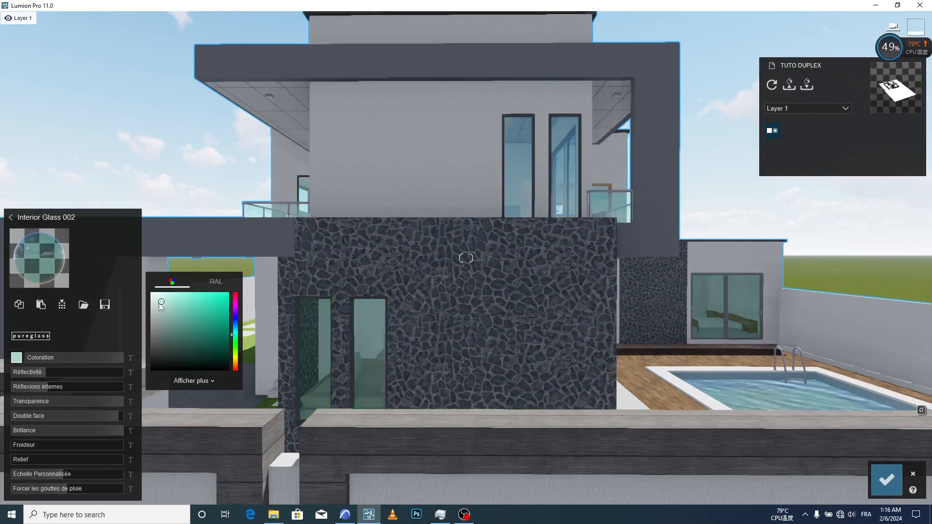
click(150, 316)
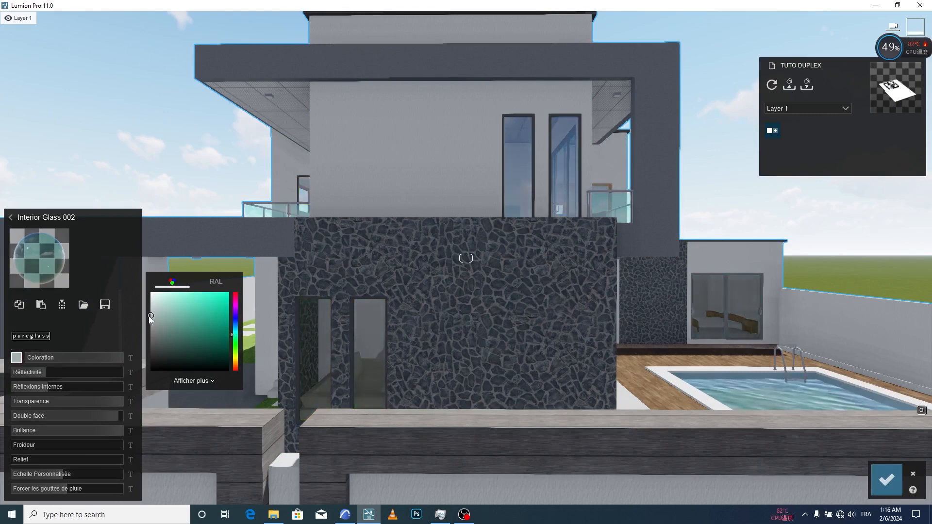
click(41, 389)
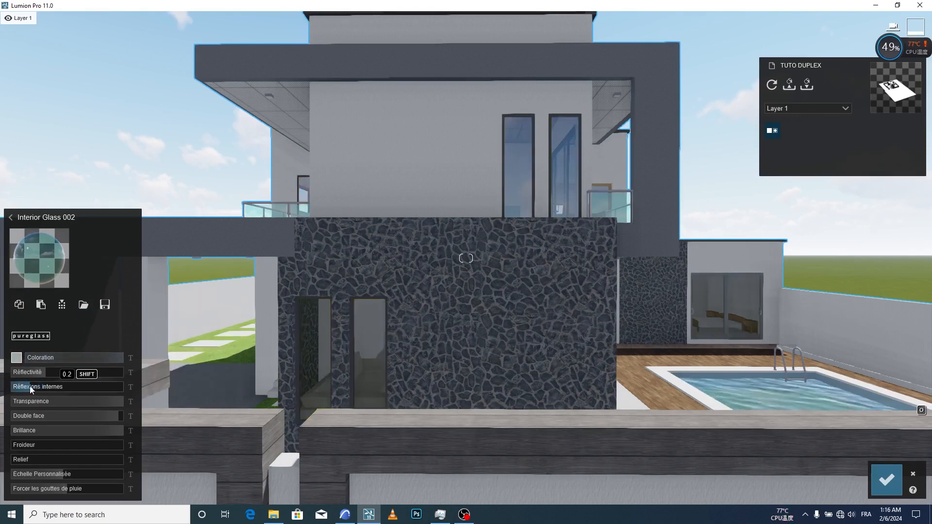
mouse_move(80, 403)
mouse_down()
mouse_move(121, 401)
mouse_move(95, 400)
mouse_up()
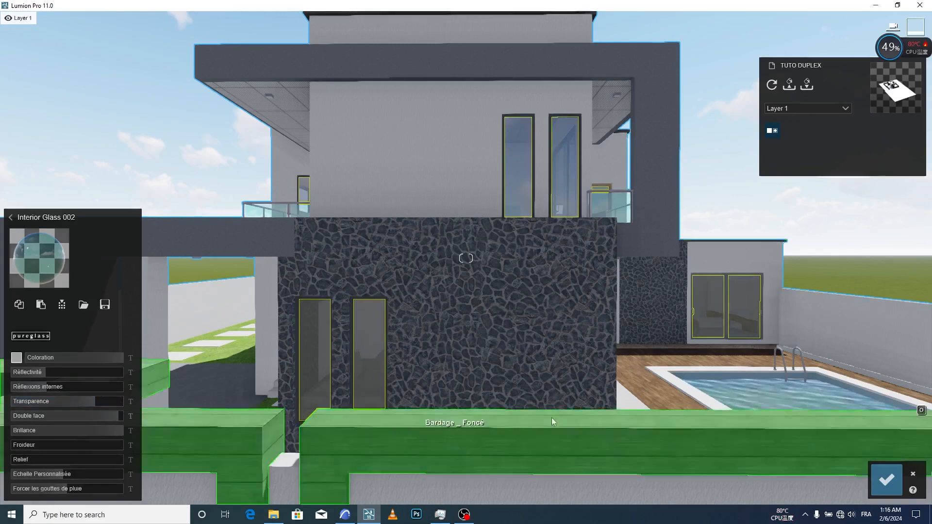
click(887, 480)
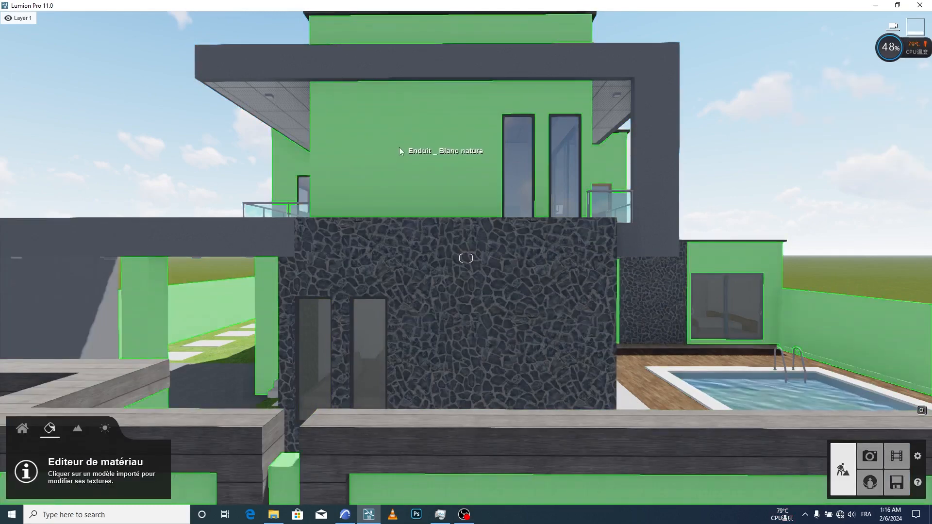
Replace the Enduit _ Blanc nature material on the house walls with the exterior concrete material Concrete 017 1024
click(399, 149)
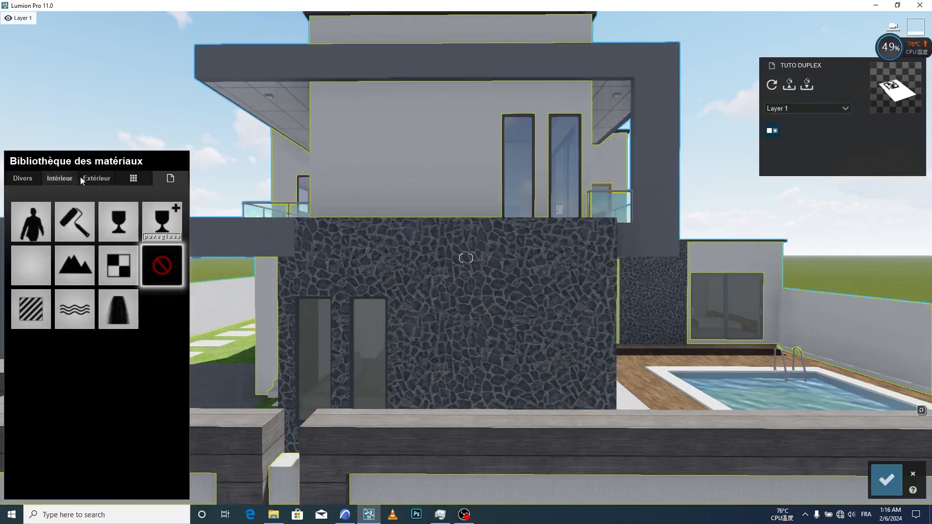
click(96, 178)
click(66, 204)
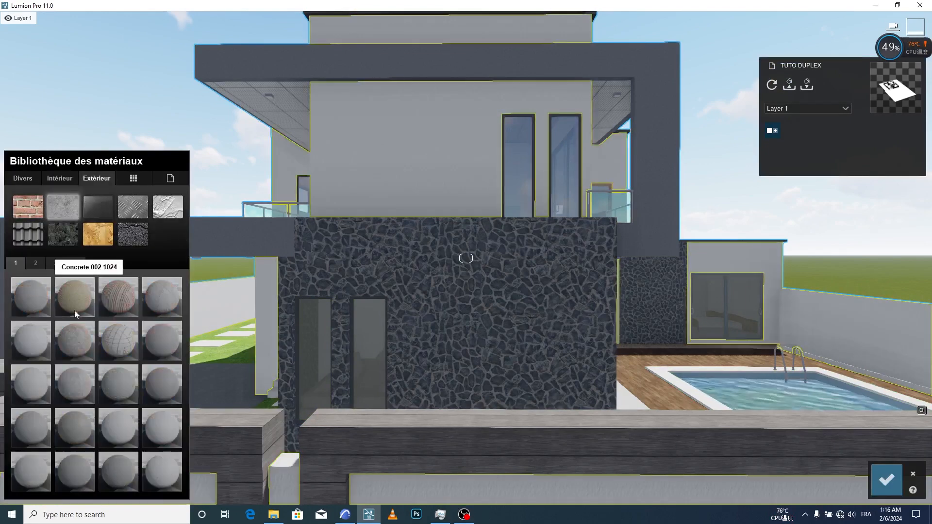
click(120, 427)
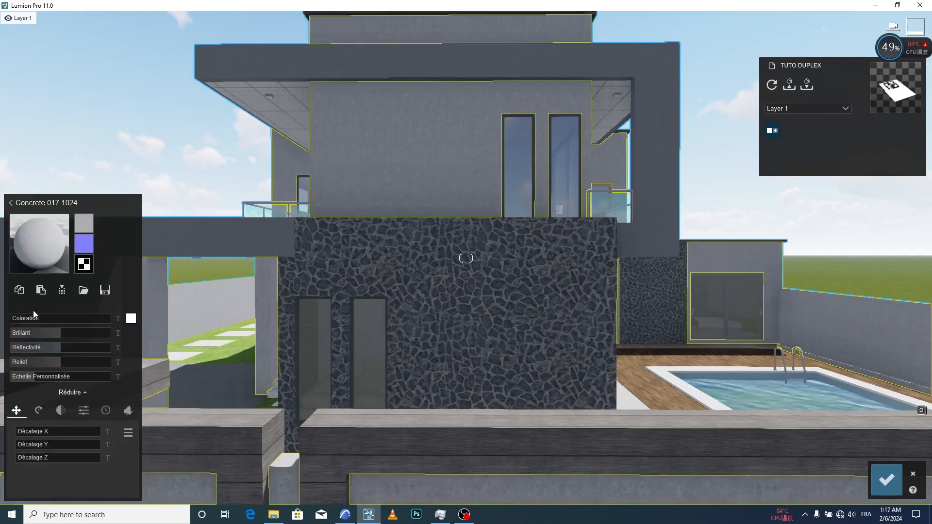
Raise the white coloration of Concrete 017 1024 to just below its maximum
drag(18, 319, 113, 319)
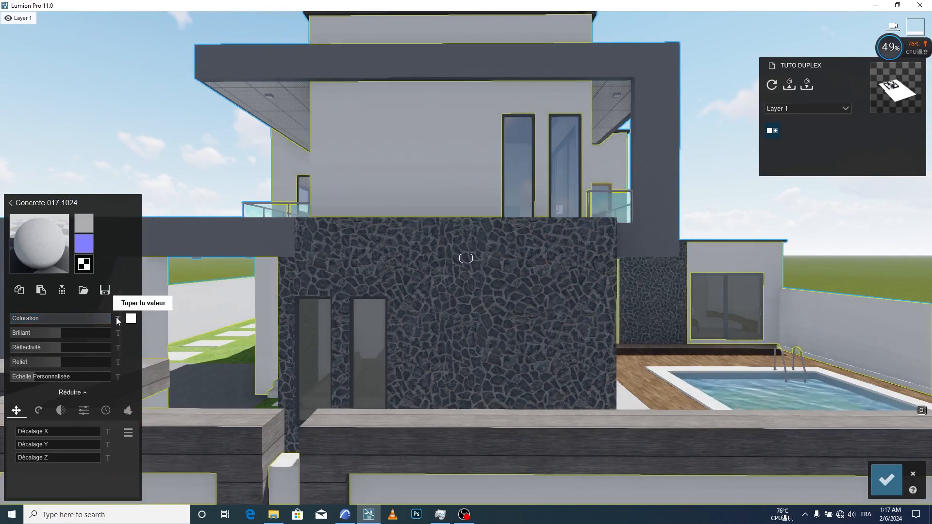
key(a)
right_drag(427, 268, 134, 276)
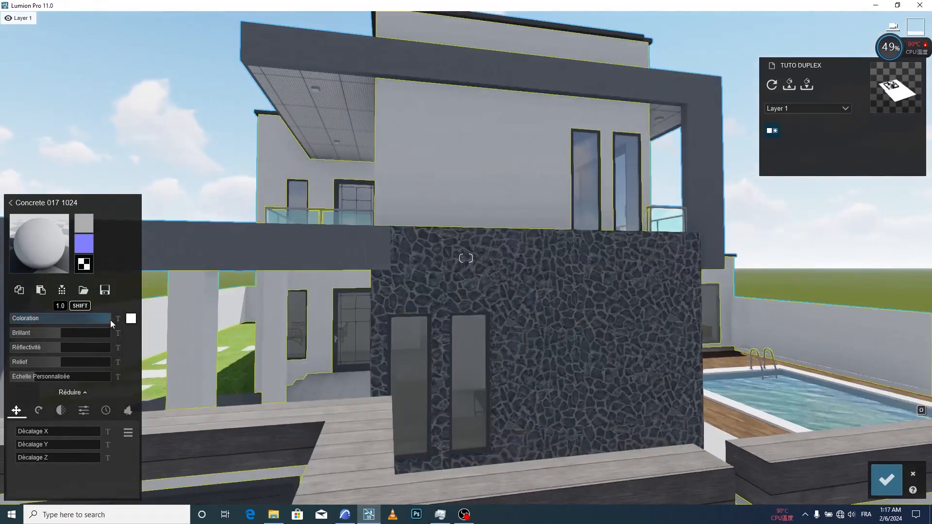
drag(110, 320, 104, 319)
Lower the gloss and custom texture scale of Concrete 017 1024 and raise its reflectivity and relief slightly
key(w)
key(w)
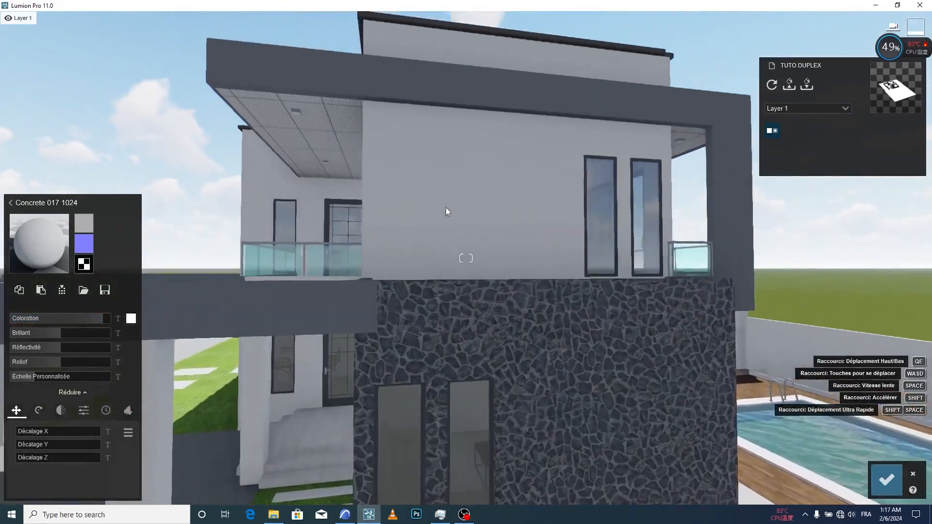
key(w)
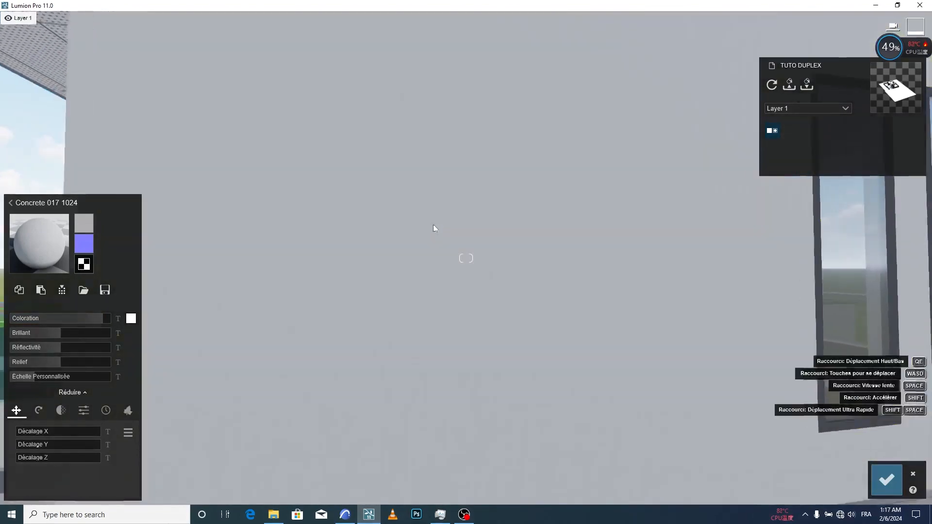
key(s)
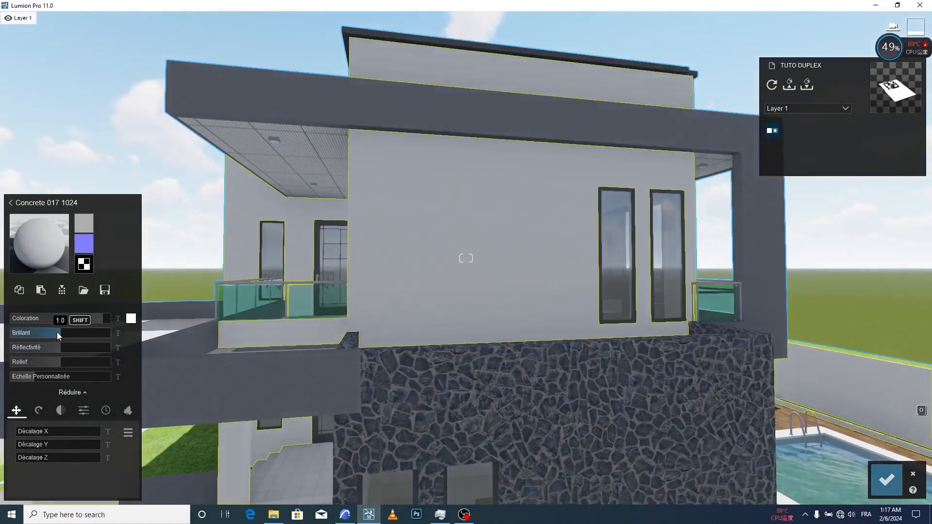
drag(57, 333, 43, 336)
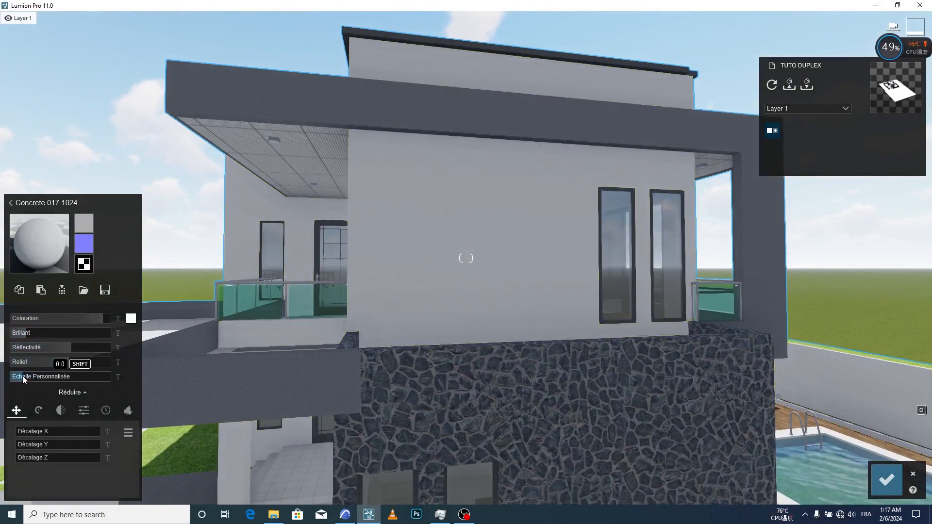
scroll(434, 319, down, 5)
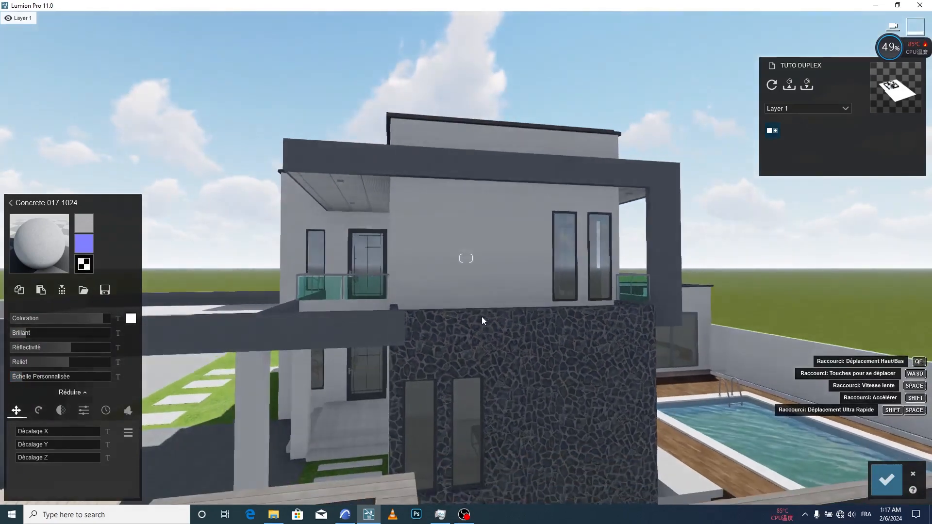
Try full weathering of 1.0 on the Concrete 017 1024 walls and inspect it on the upper facade and balcony
scroll(482, 316, up, 3)
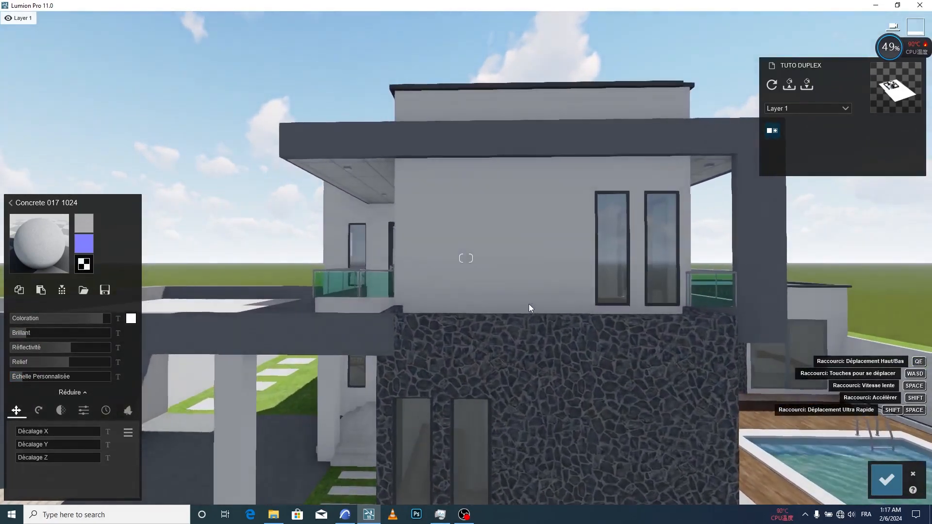
scroll(529, 304, up, 3)
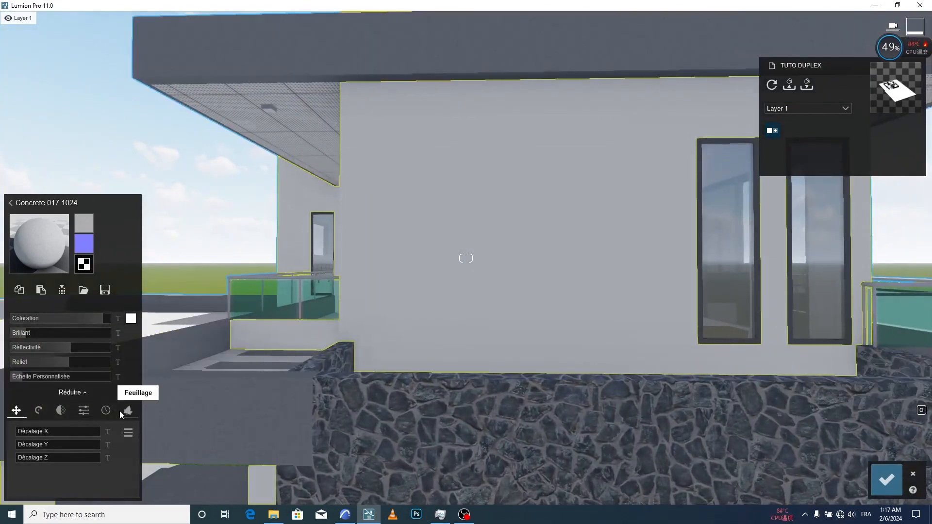
click(107, 410)
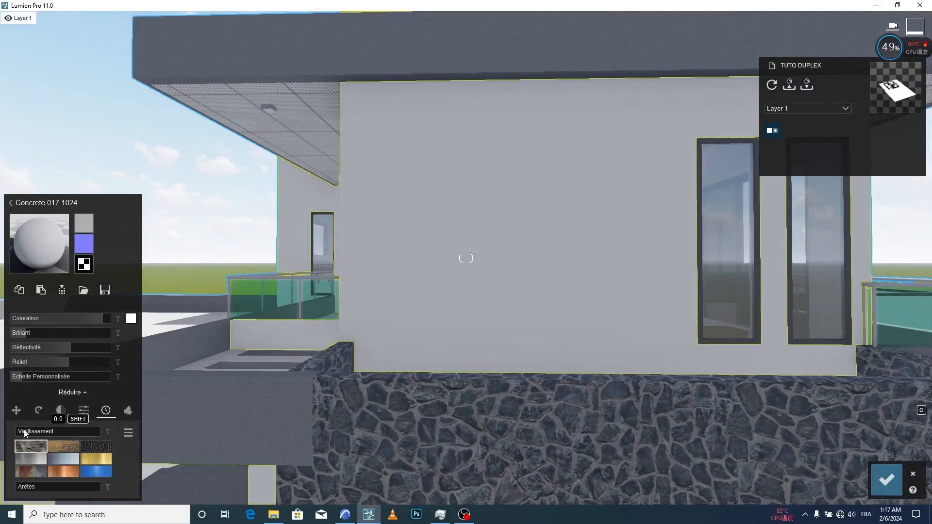
drag(46, 432, 100, 432)
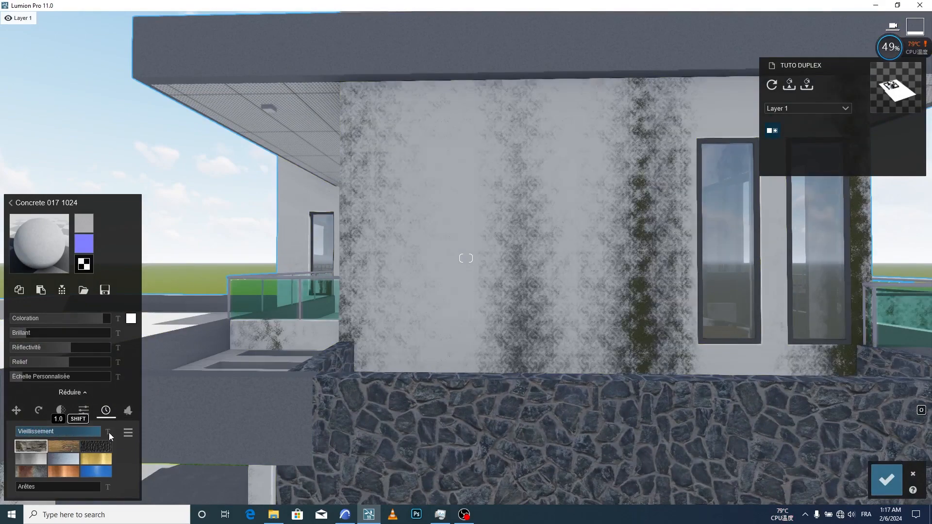
scroll(453, 300, down, 5)
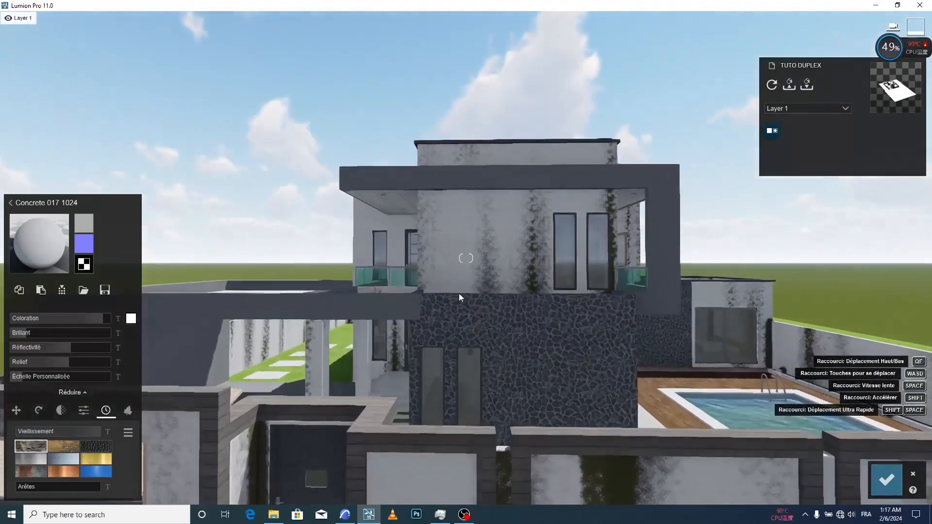
middle_drag(461, 293, 559, 286)
scroll(562, 284, up, 4)
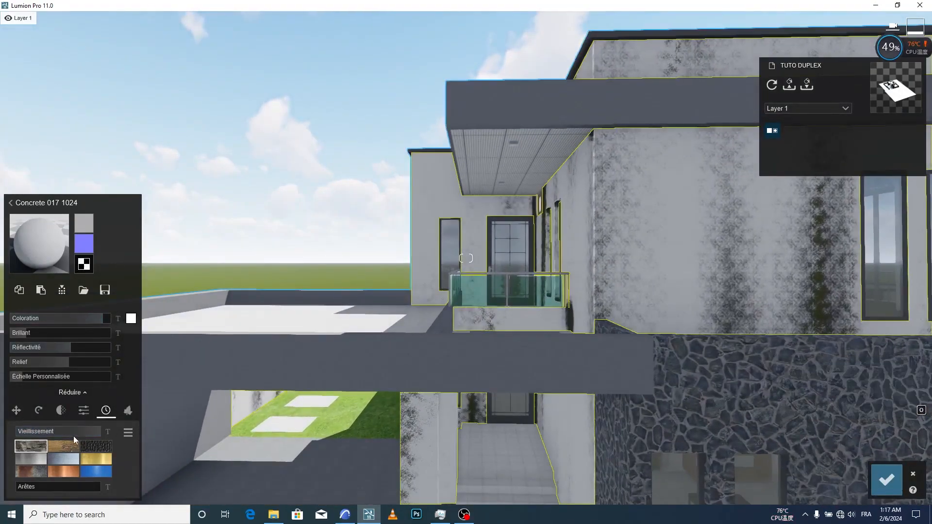
Reduce the weathering of Concrete 017 1024 to almost nothing and save the material changes
drag(74, 438, 27, 433)
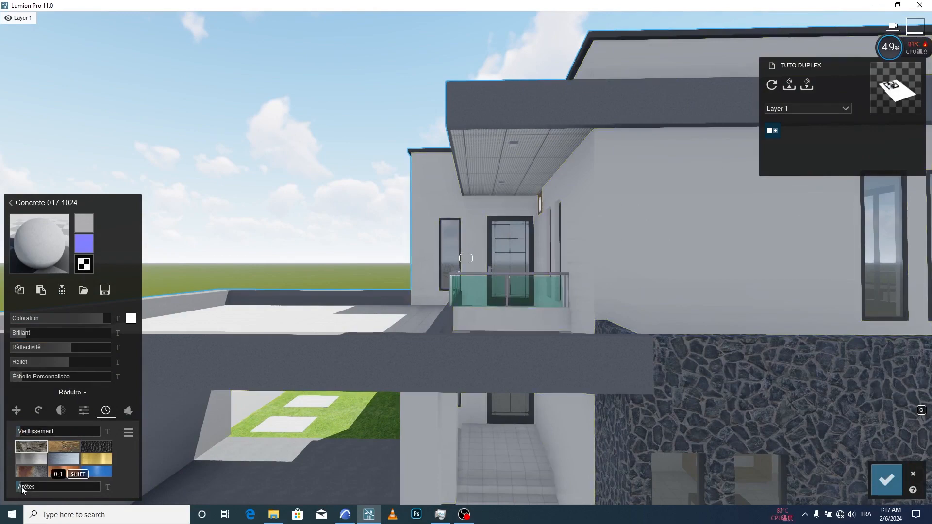
scroll(587, 250, down, 5)
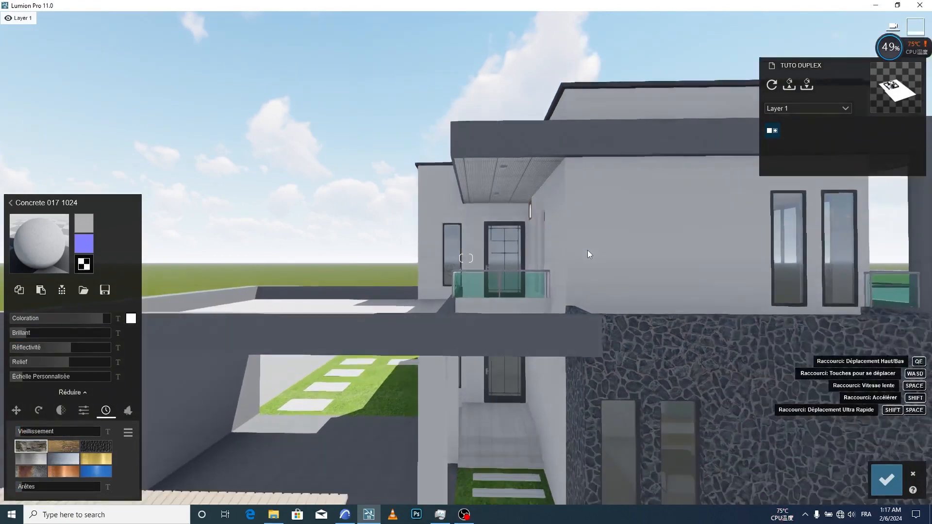
click(886, 480)
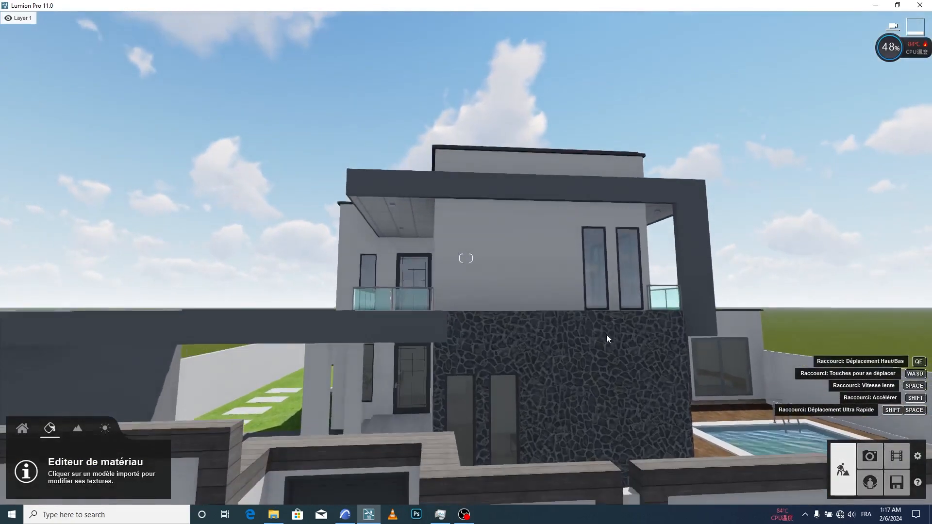
Replace the Plafond _ Phonique material on the balcony ceiling with the exterior wood material Wood Floor 021b 1024
right_drag(606, 333, 494, 214)
scroll(495, 216, up, 4)
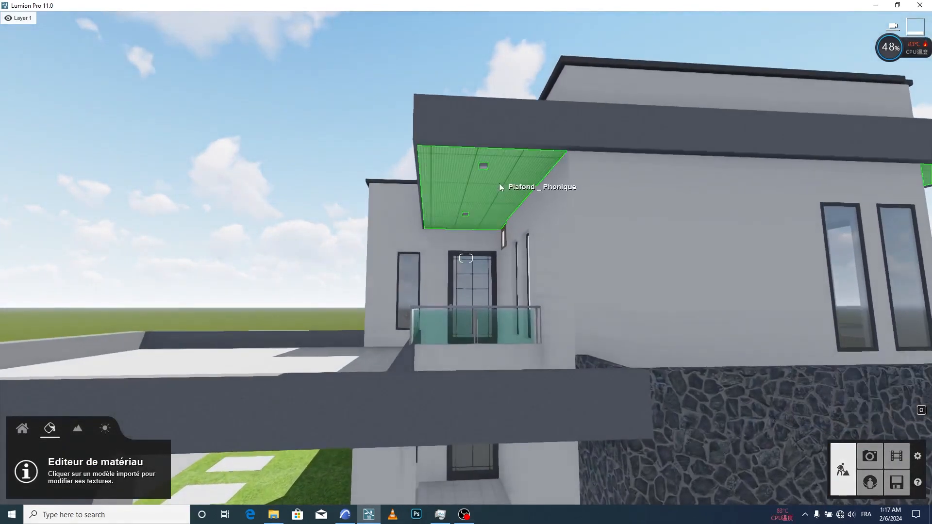
click(500, 183)
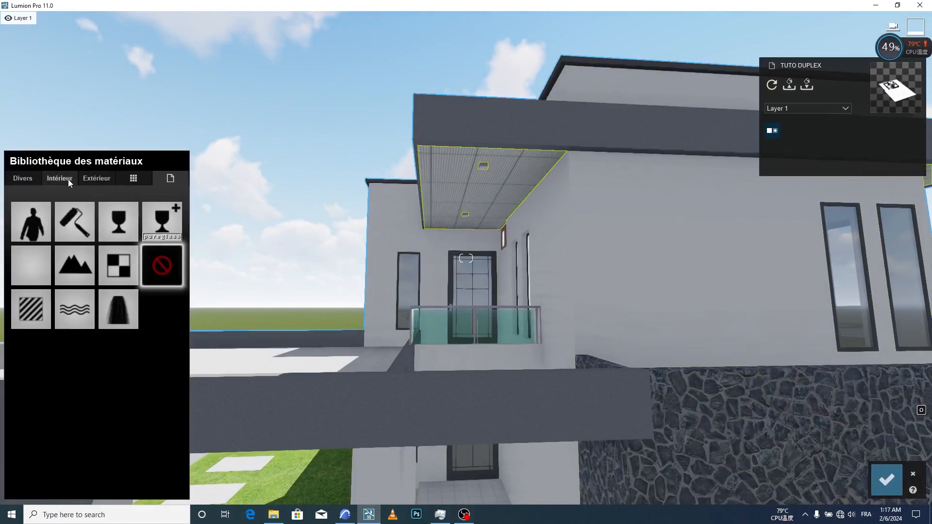
click(91, 178)
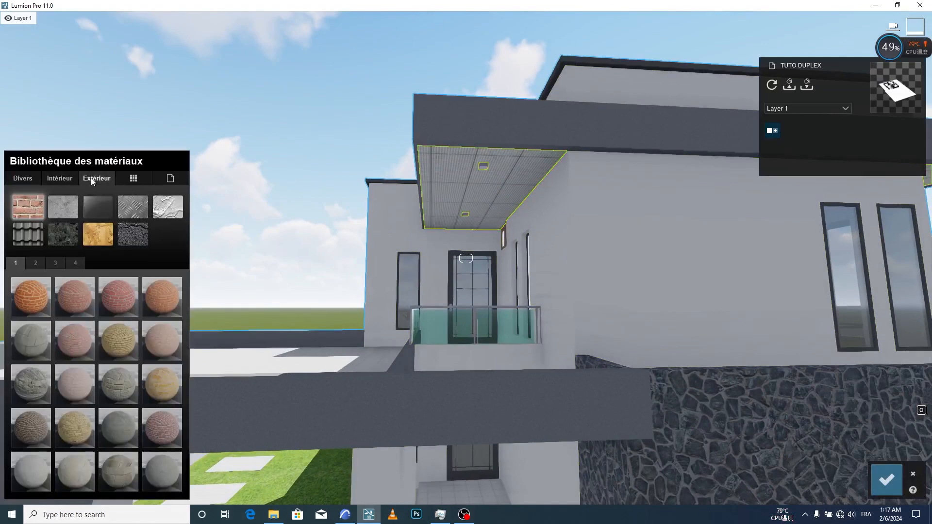
click(104, 235)
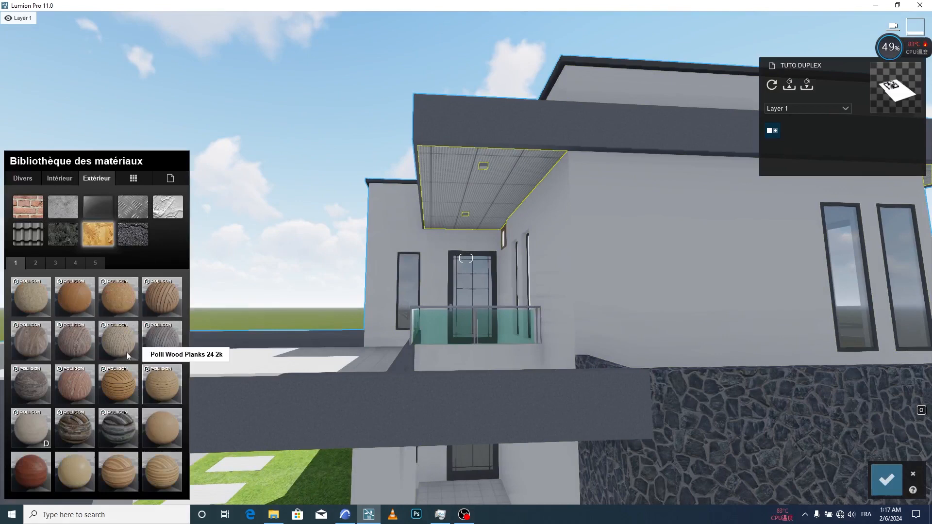
click(76, 263)
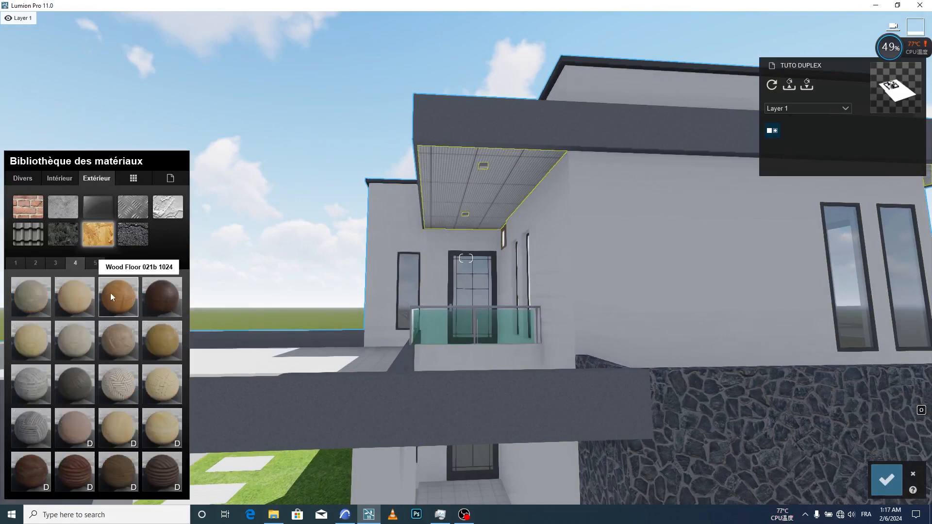
click(121, 305)
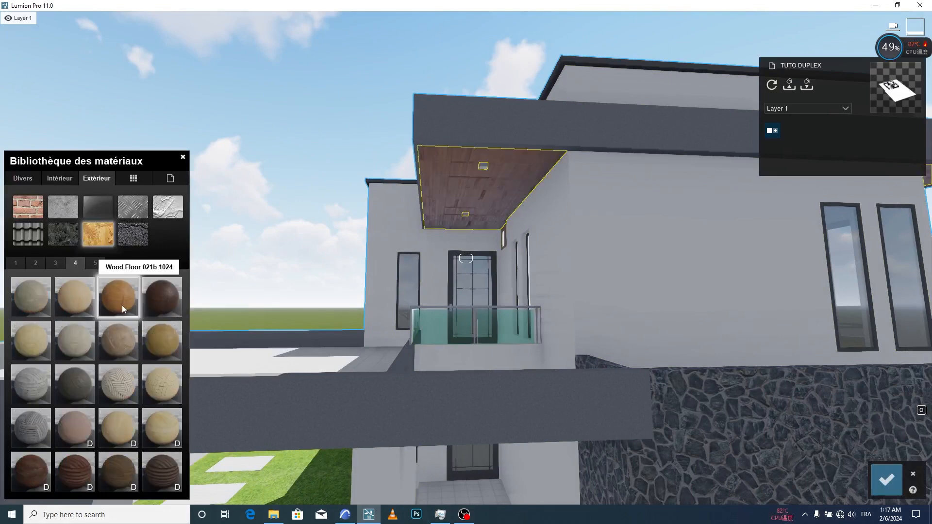
Lower the gloss of Wood Floor 021b 1024, enlarge its custom texture scale slightly and save the material changes
click(121, 305)
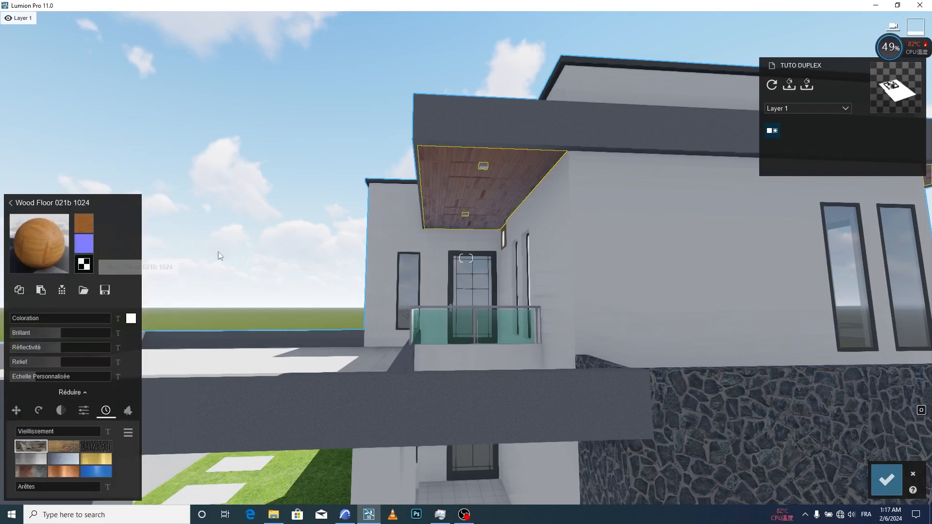
drag(59, 333, 31, 330)
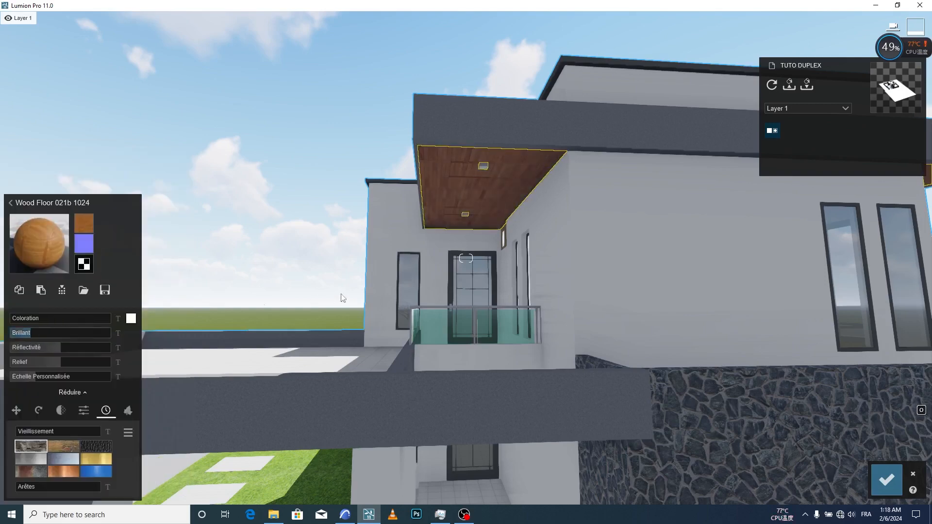
right_drag(31, 330, 381, 299)
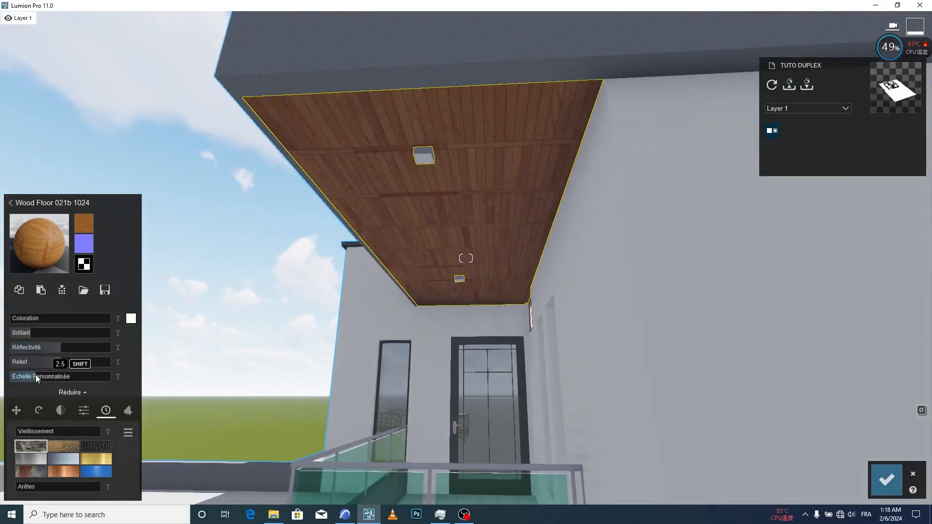
drag(36, 375, 37, 374)
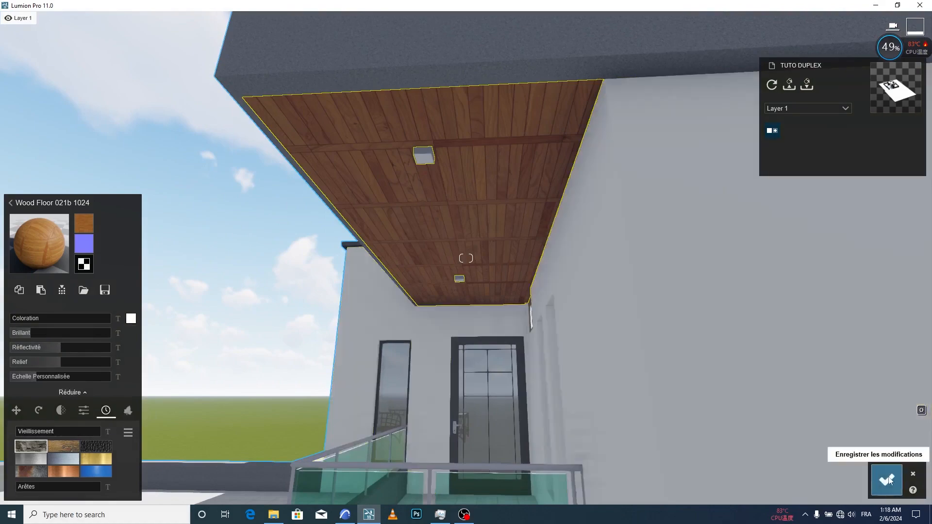
click(886, 479)
Copy the upper windows' glass material onto the Transp _ Verre balcony railing panels and save the material changes
scroll(517, 278, down, 10)
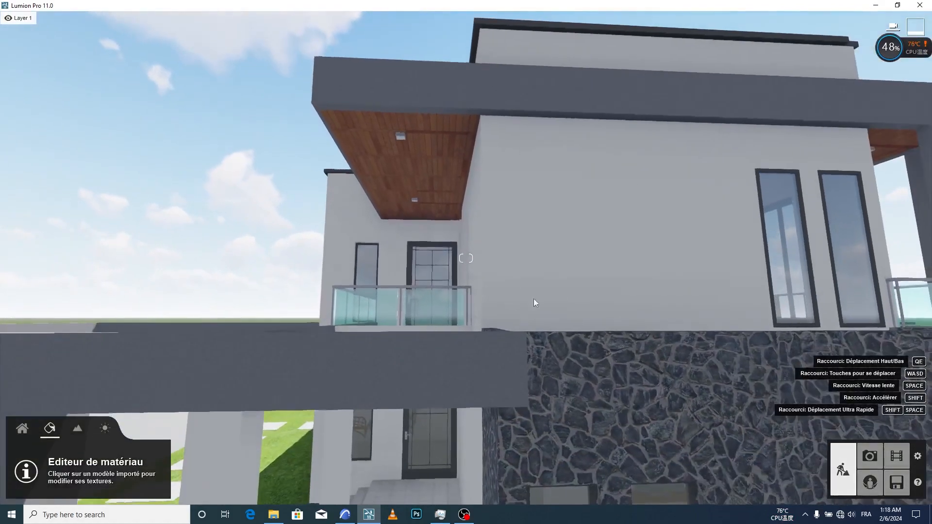
click(790, 245)
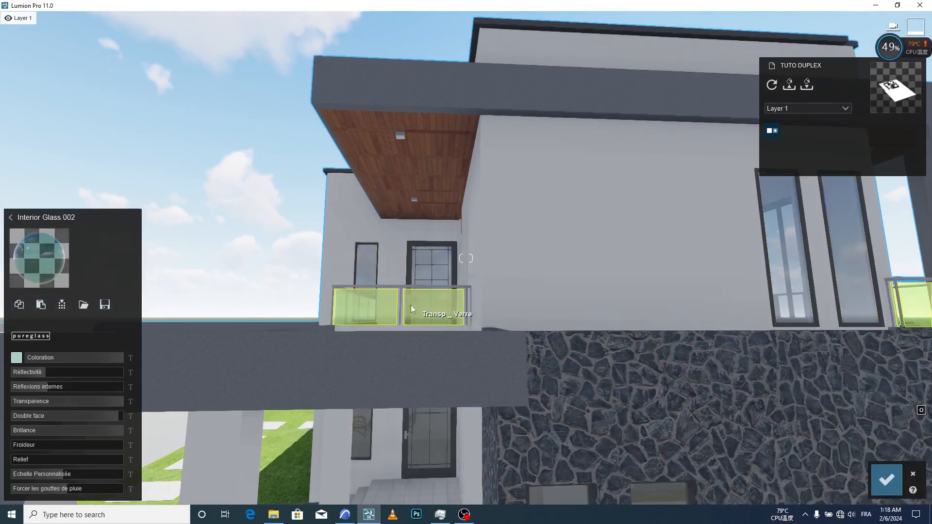
click(41, 304)
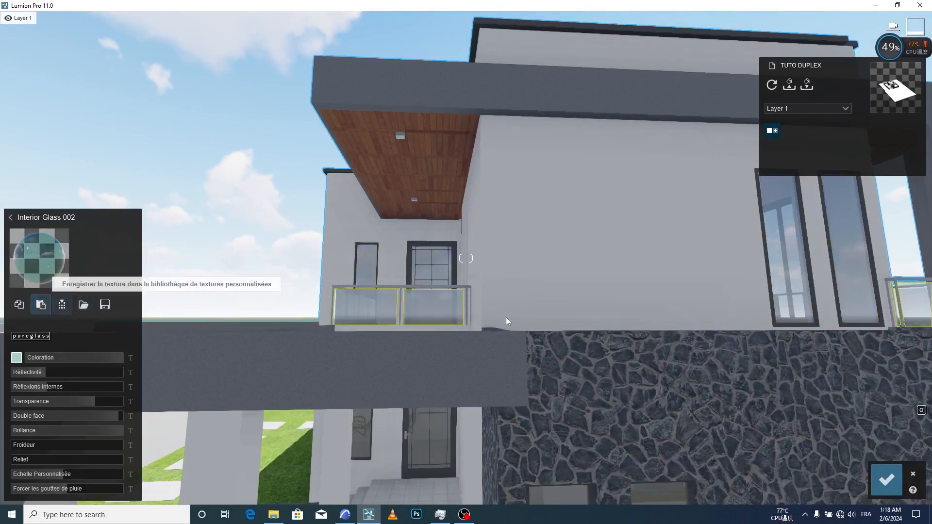
click(886, 480)
Apply the interior metal material Aluminium to the frames of the ground-floor sliding glass doors under the balcony
right_drag(678, 320, 733, 293)
key(d)
key(e)
key(e)
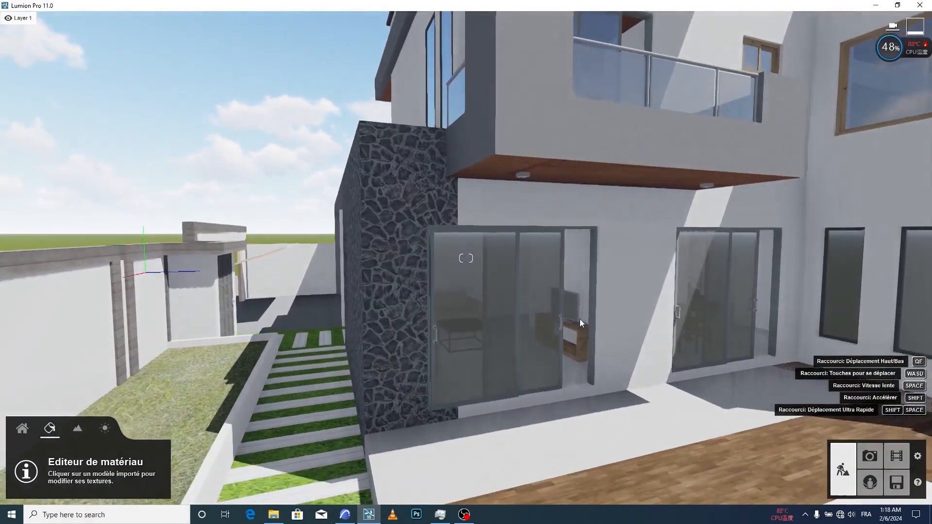
key(w)
click(538, 212)
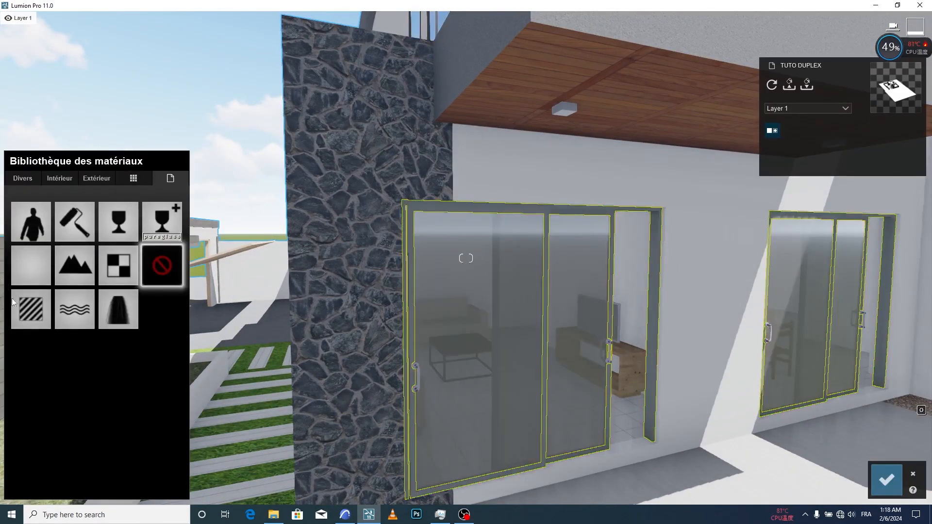
click(58, 179)
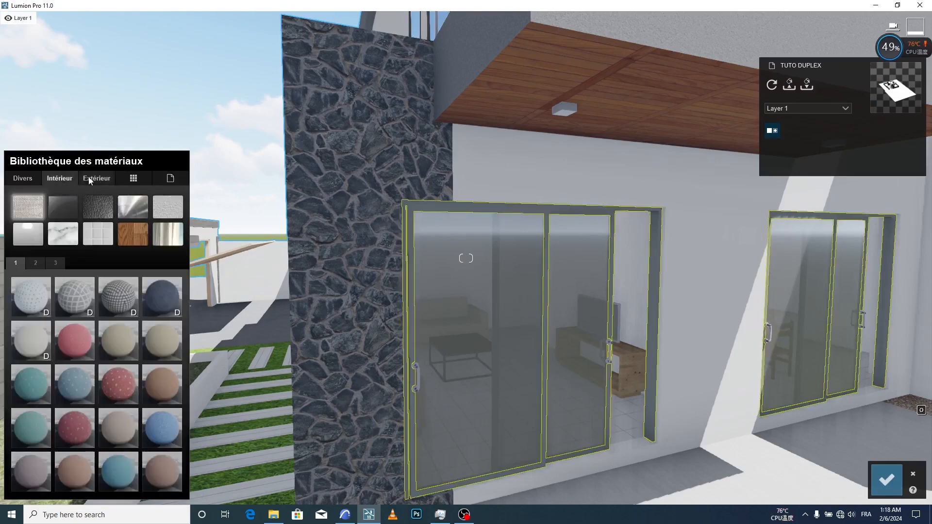
click(138, 205)
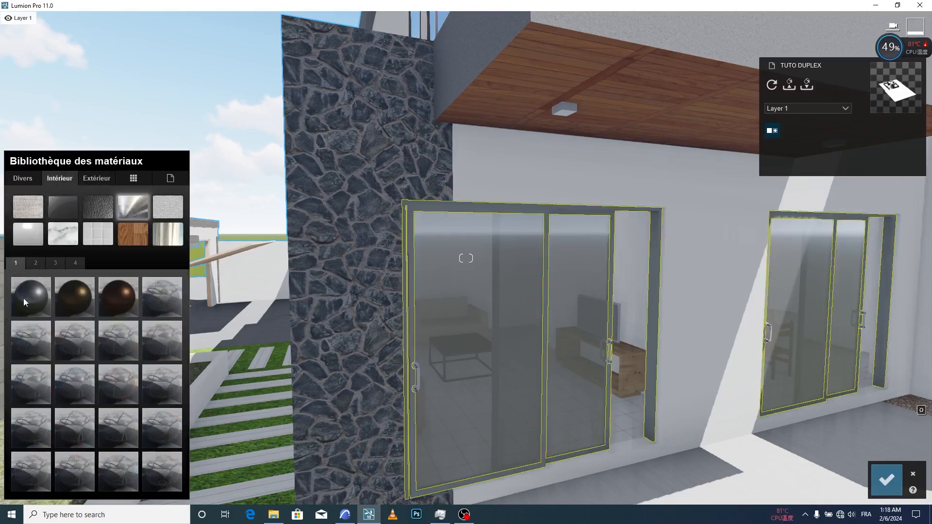
click(24, 297)
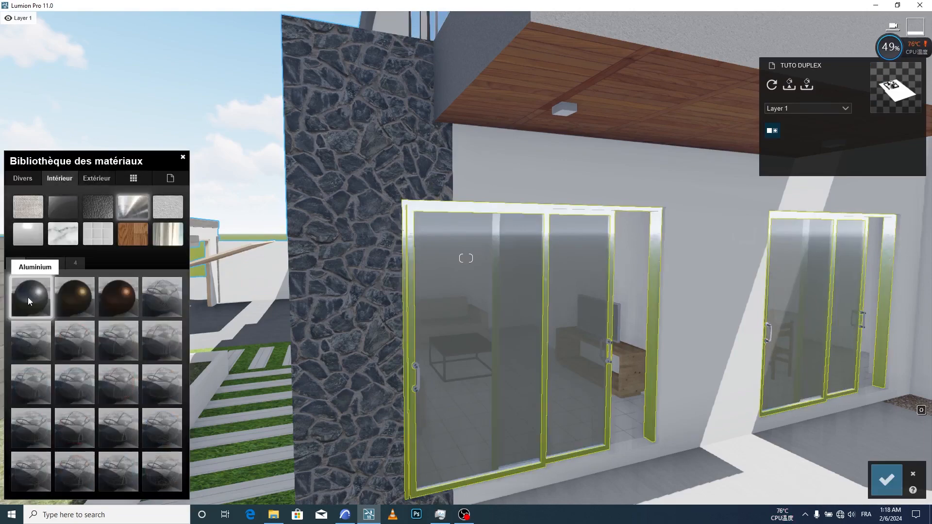
Lower the gloss and reflectivity of the Aluminium frames and tint them black with a coloration of 1.0
drag(64, 332, 28, 332)
drag(93, 348, 66, 348)
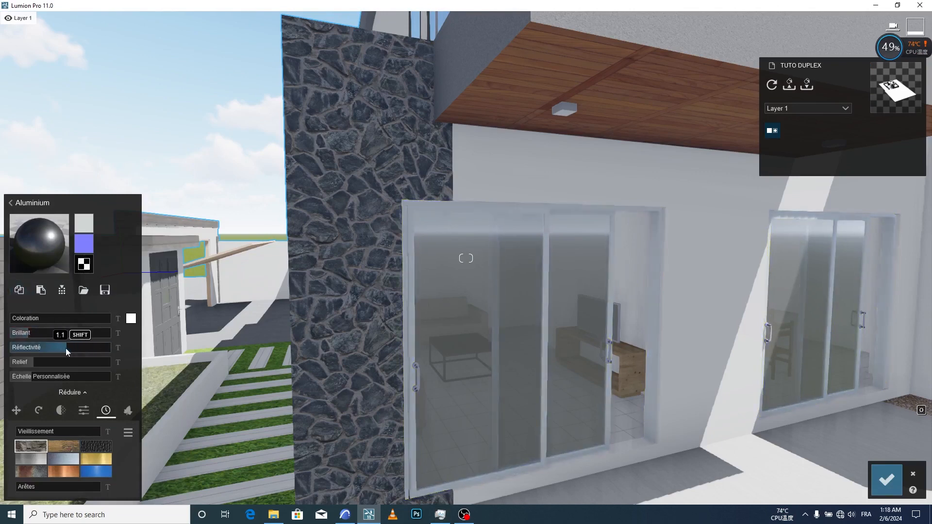
click(131, 319)
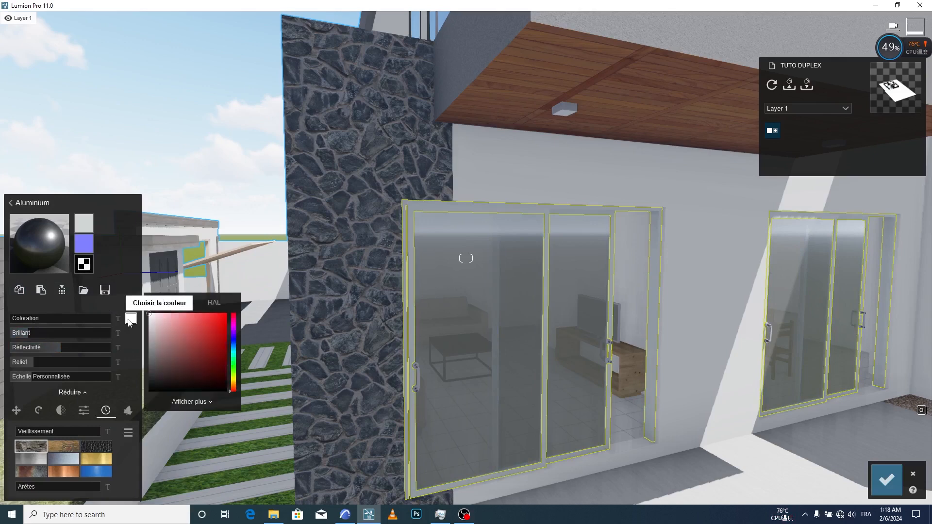
drag(162, 348, 146, 380)
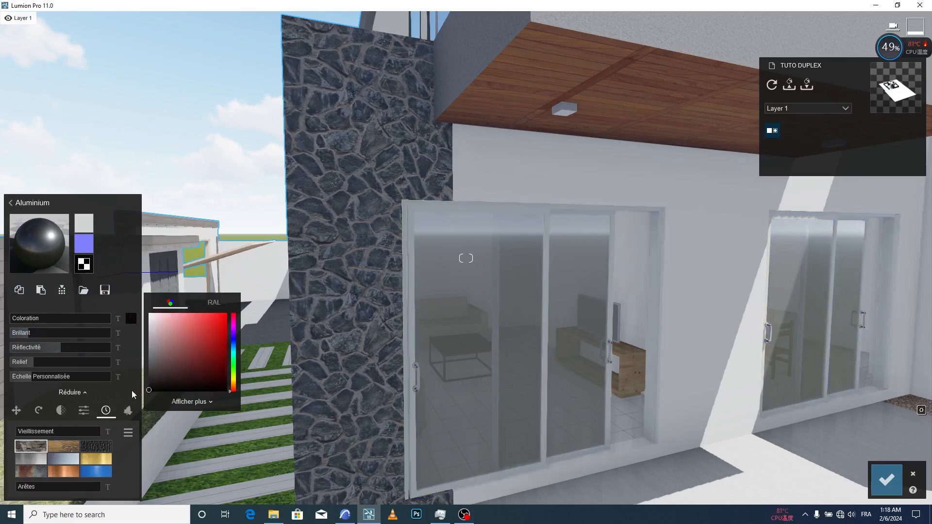
drag(18, 321, 109, 321)
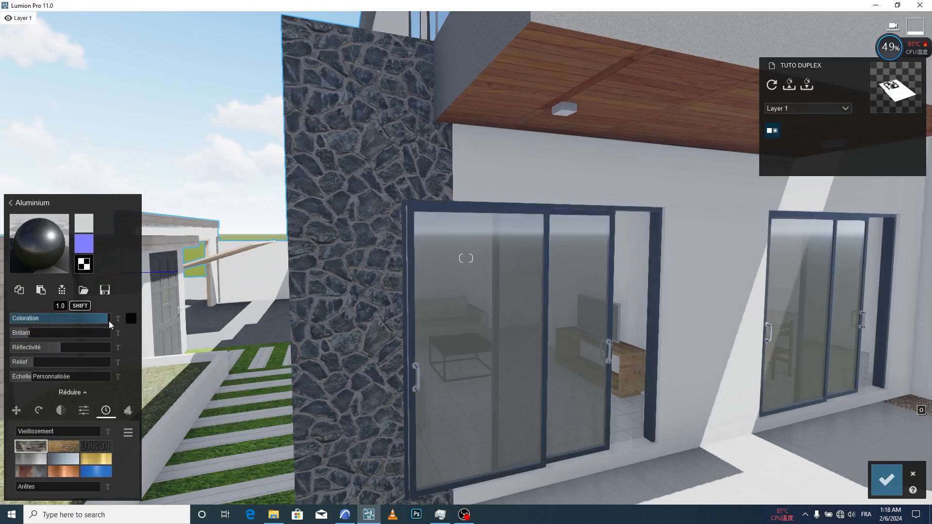
Raise the Aluminium frames' gloss and reflectivity slightly, reduce the black coloration a little and save the material changes
drag(33, 335, 72, 348)
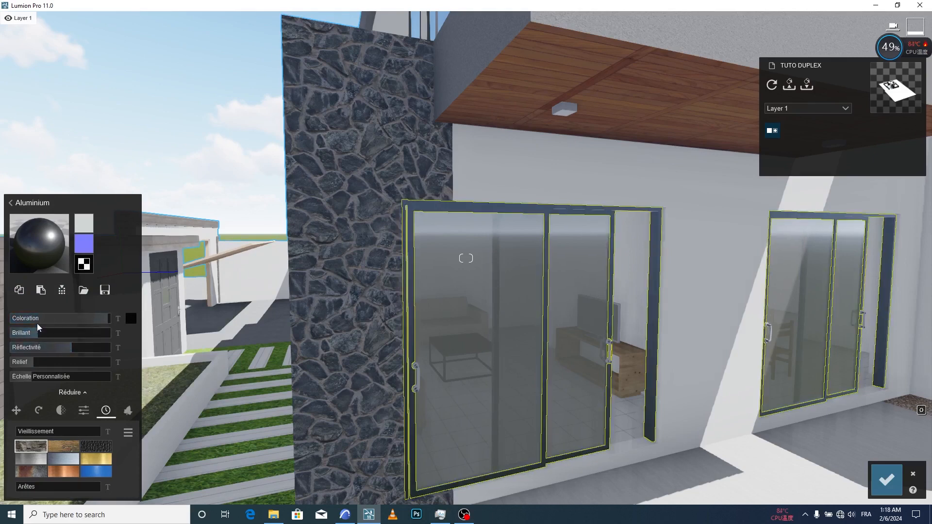
drag(108, 321, 103, 321)
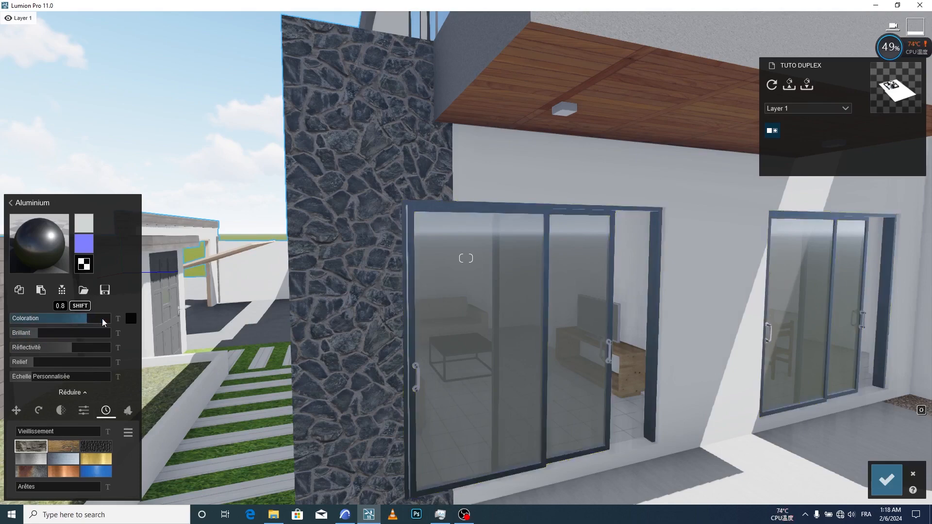
click(886, 479)
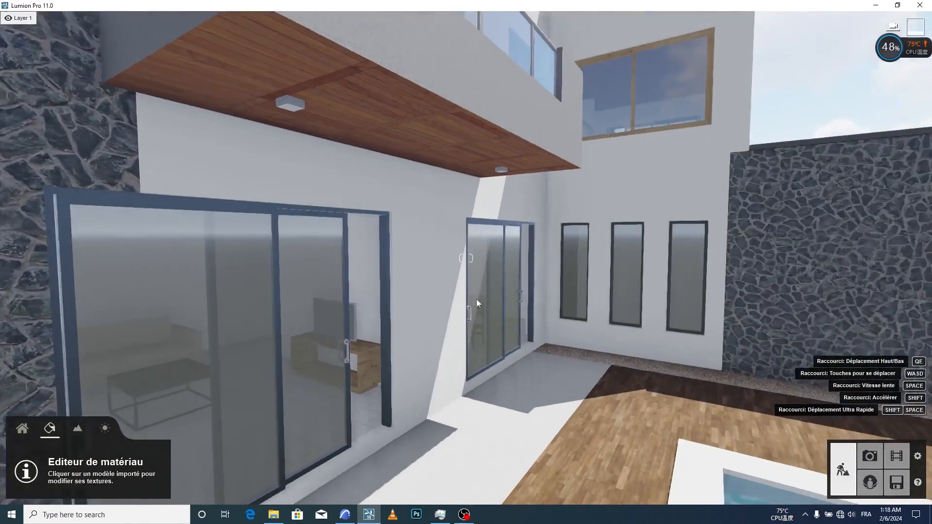
Copy the Concrete 001 1024 material from the dark grey frame around the upper facade
key(s)
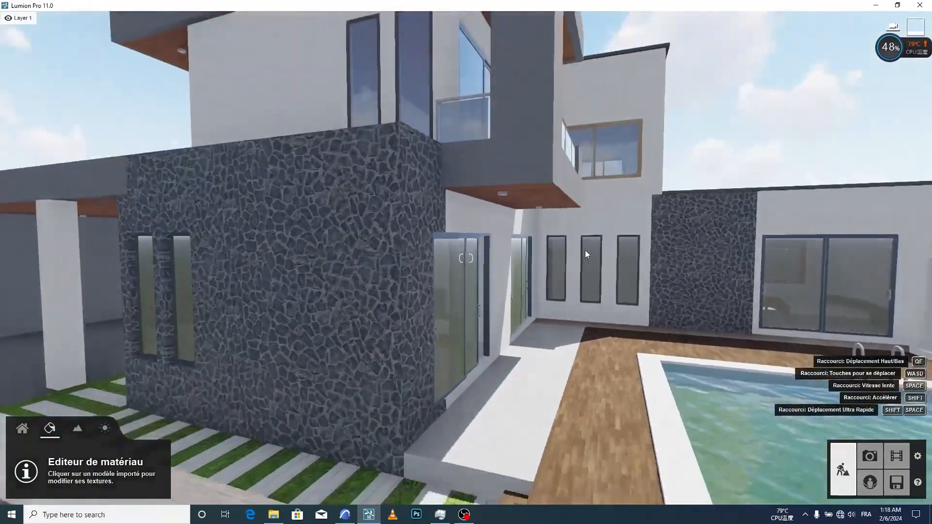
key(s)
key(d)
key(w)
right_drag(601, 256, 596, 290)
key(a)
right_drag(209, 306, 412, 311)
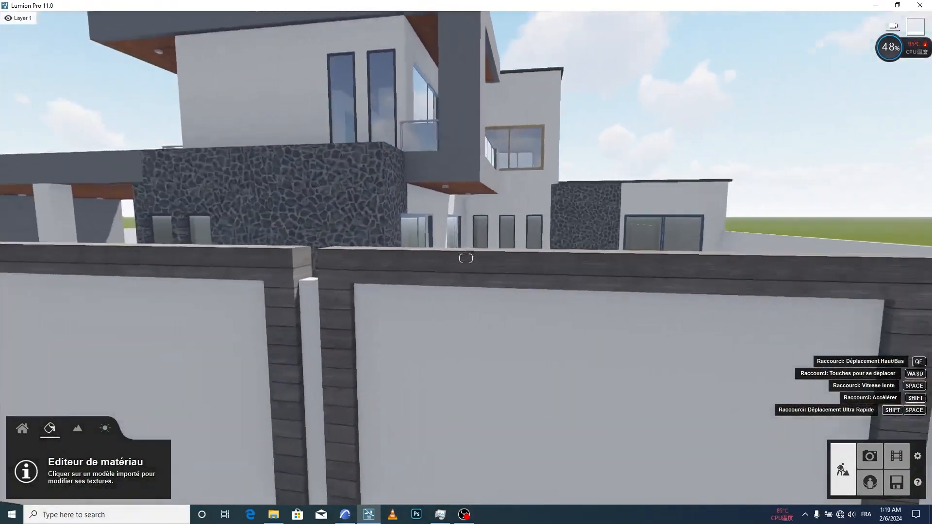
key(a)
key(s)
right_drag(322, 305, 491, 284)
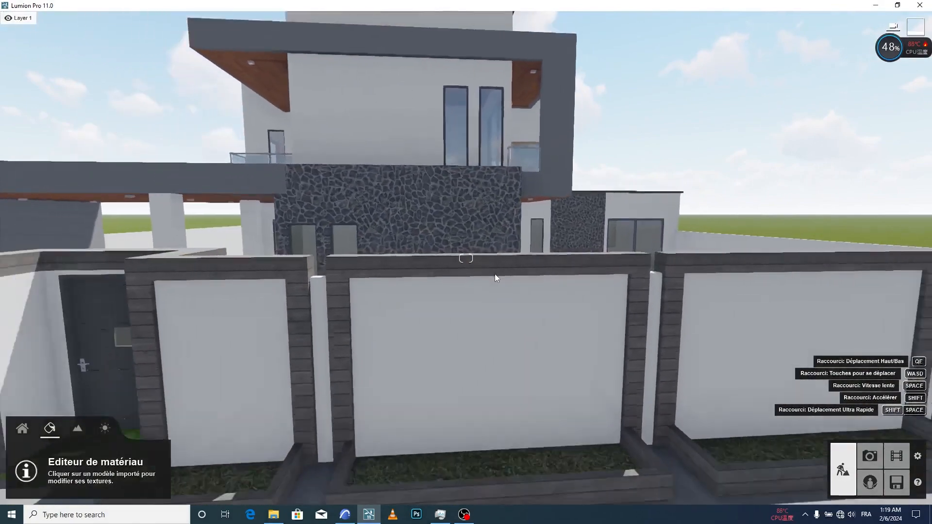
click(535, 153)
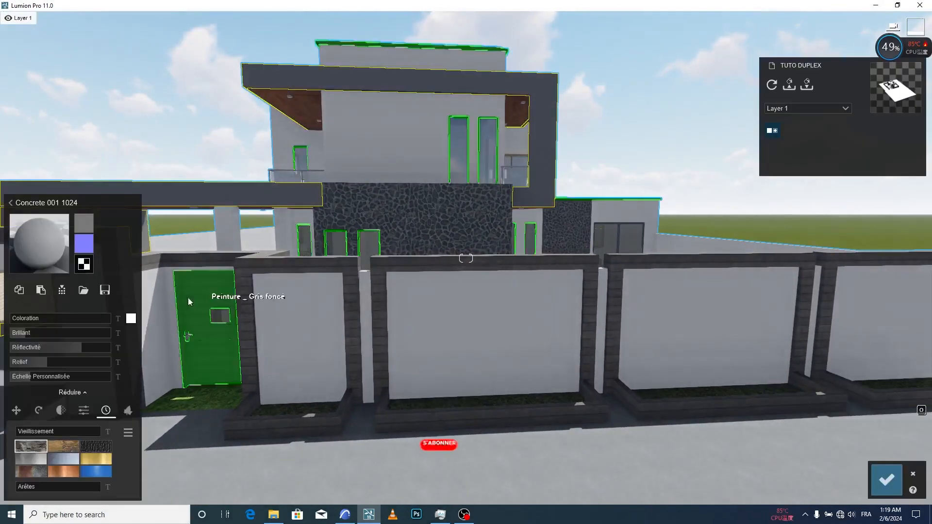
click(20, 290)
Paste Concrete 001 1024 onto the Bardage _ Foncé trim of the boundary wall, starting from Standard, and save the changes
click(335, 266)
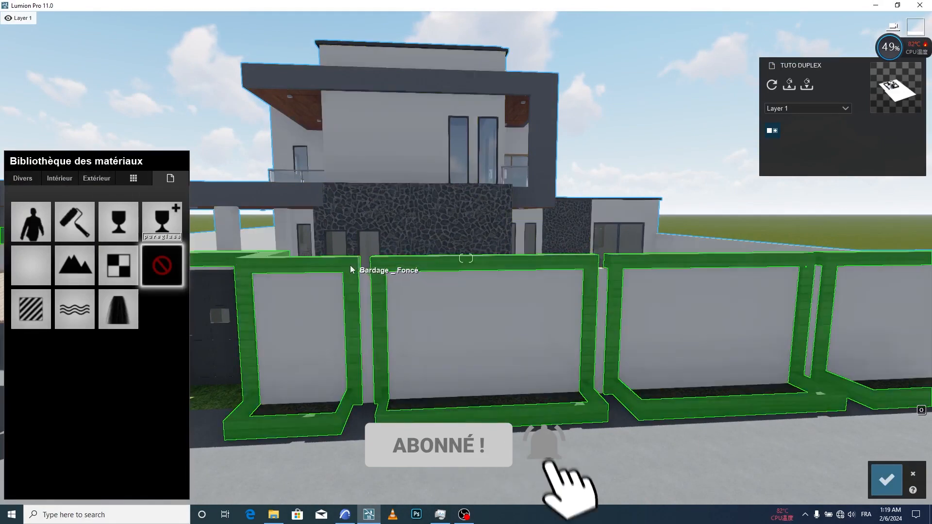
click(32, 310)
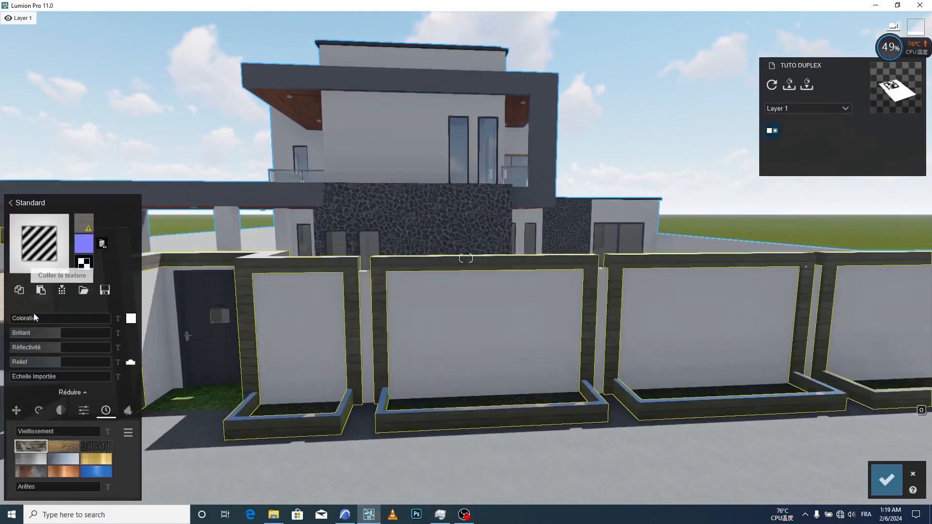
click(41, 290)
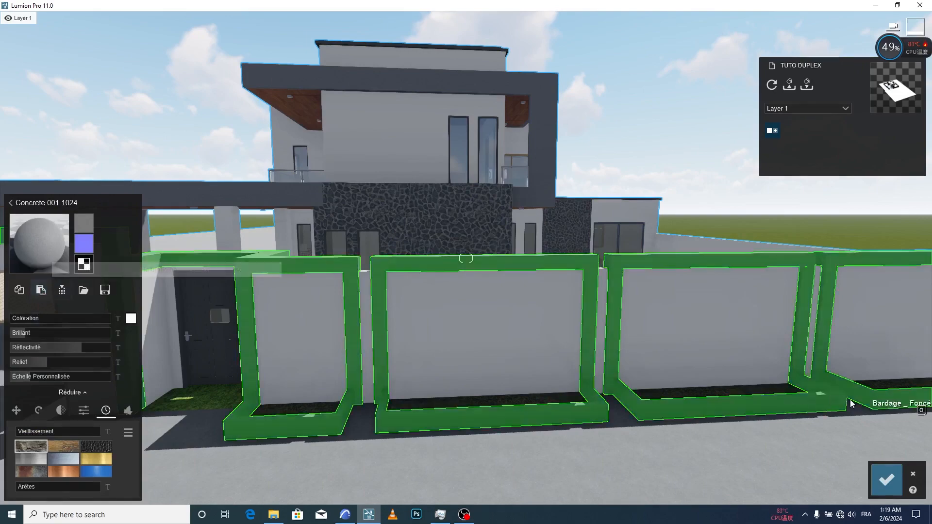
click(887, 479)
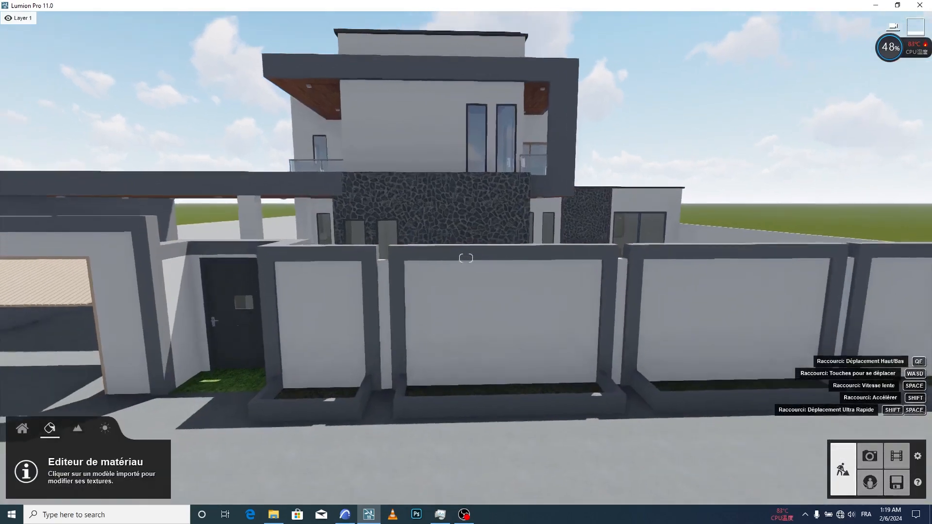
Apply the Standard material to the entrance gate and matching window frames, and lower its gloss
right_drag(728, 330, 703, 298)
key(a)
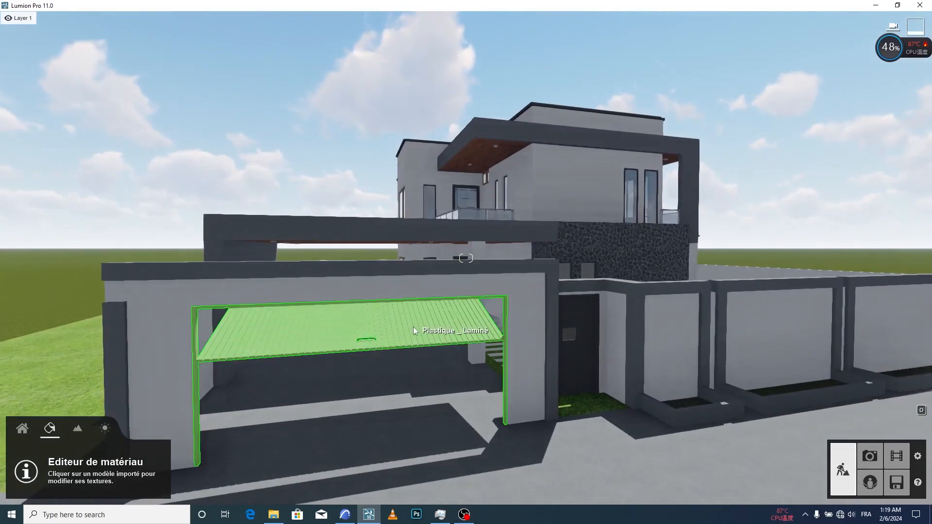
click(413, 329)
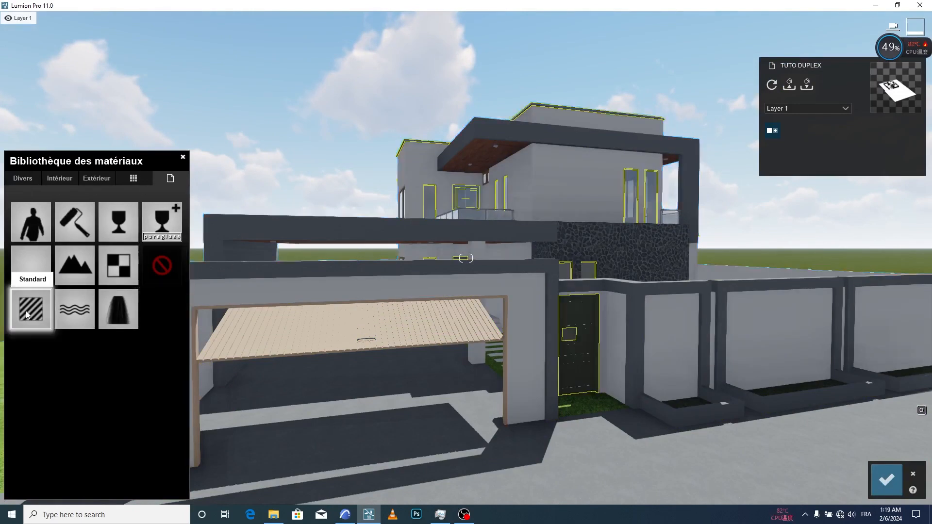
click(25, 310)
key(d)
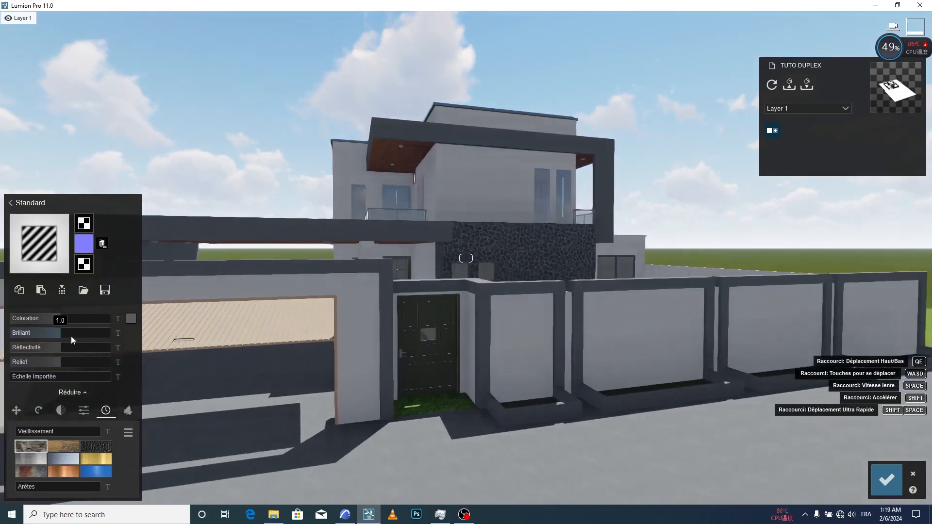
drag(57, 333, 18, 331)
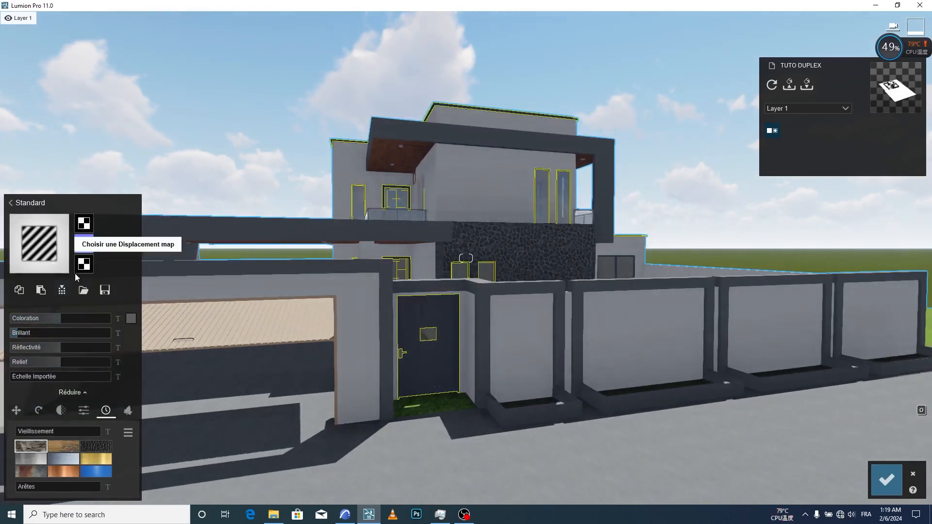
Paste the copied material onto the Plastique _ Laminé garage door, starting from Standard, and save the changes
click(255, 345)
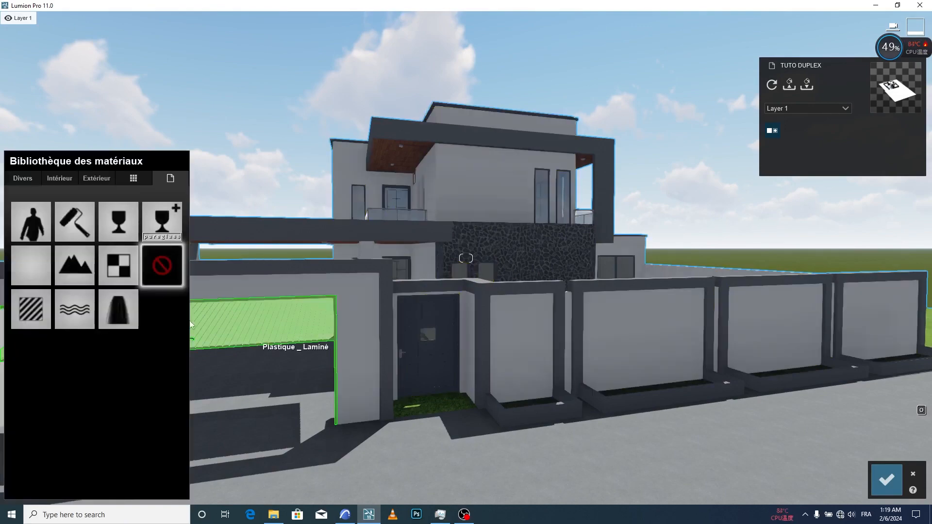
click(30, 320)
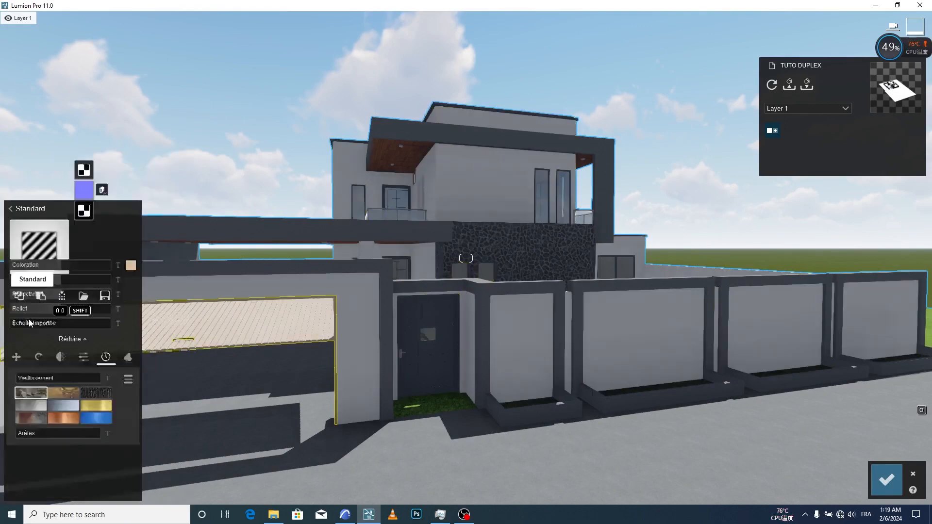
click(41, 290)
click(886, 479)
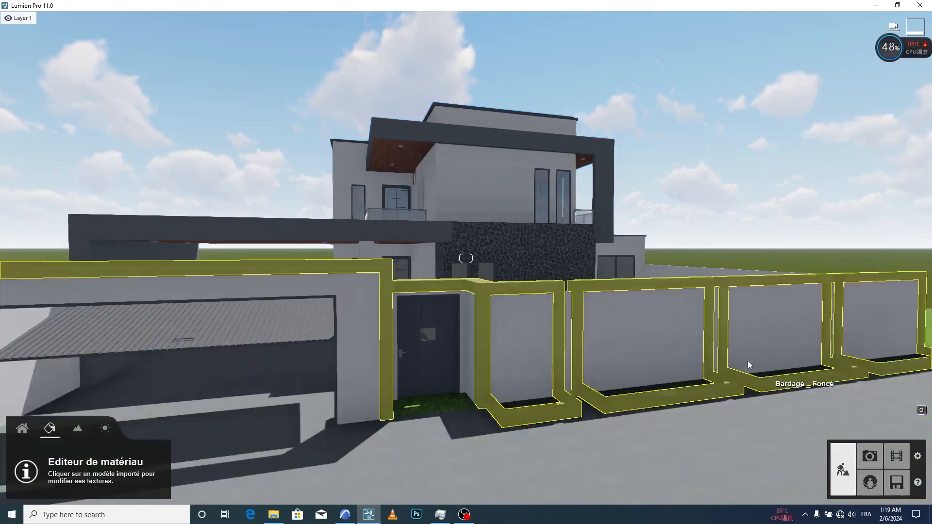
Replace the Sol _ Parquet 04 pool deck with the exterior wood material Polii Wood Fine 022 3k
key(s)
key(d)
right_drag(748, 365, 686, 324)
key(d)
right_drag(779, 331, 746, 349)
key(d)
click(568, 383)
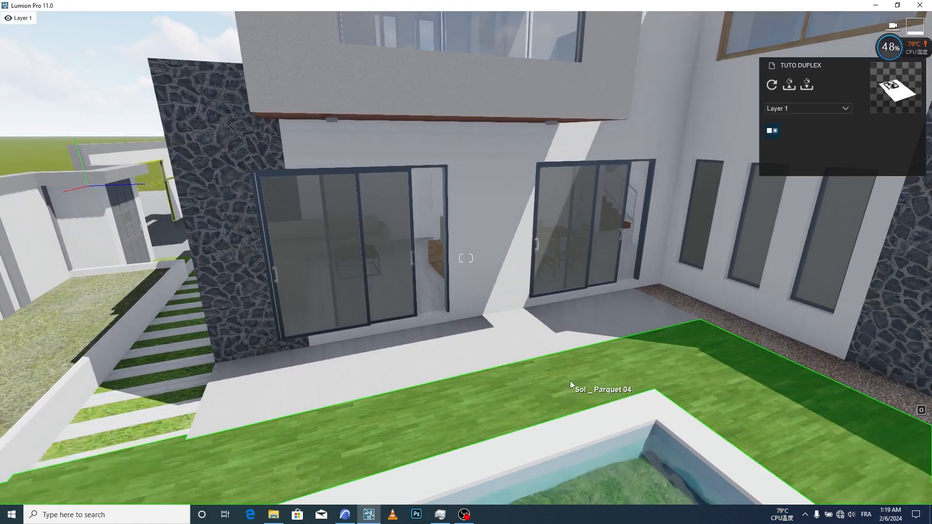
click(97, 178)
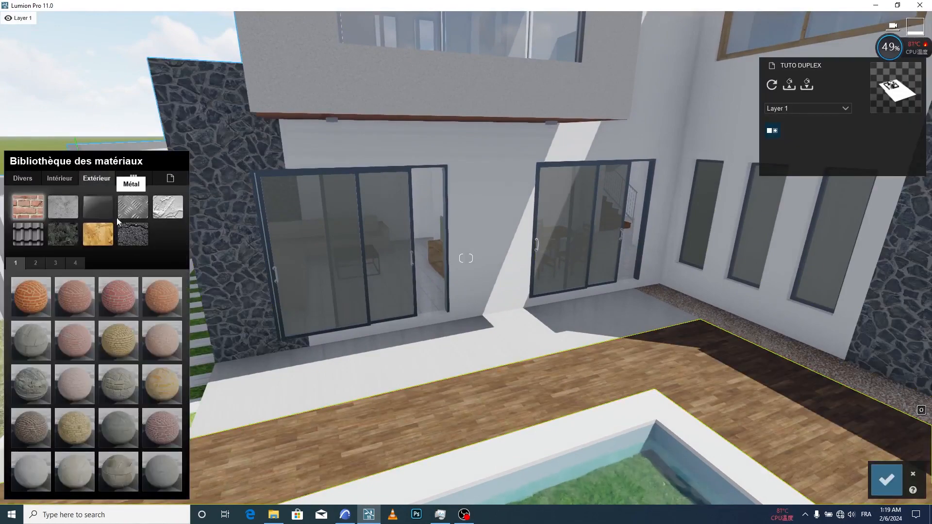
click(108, 233)
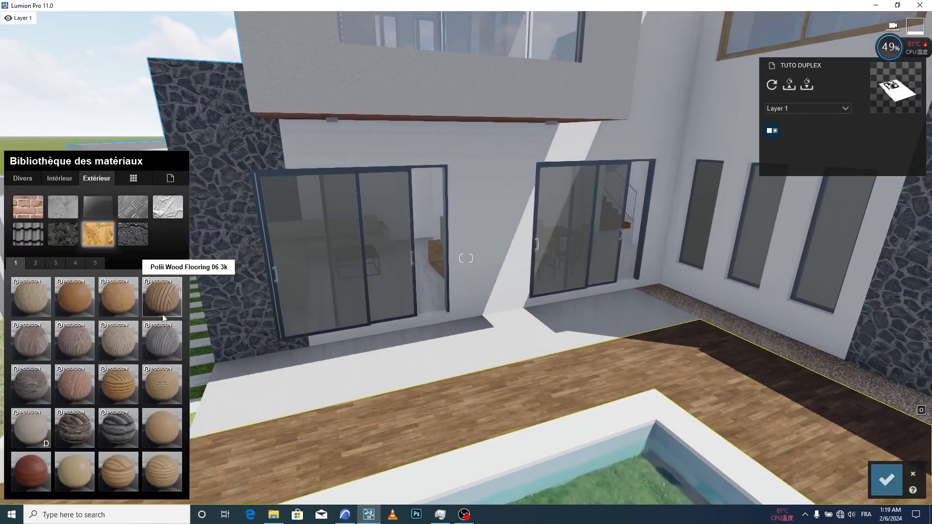
click(78, 298)
Check the pool deck's wood finish up close, fine-tune the Polii Wood Fine 022 3k settings and save the material changes
right_drag(320, 362, 462, 402)
key(s)
key(a)
key(a)
key(d)
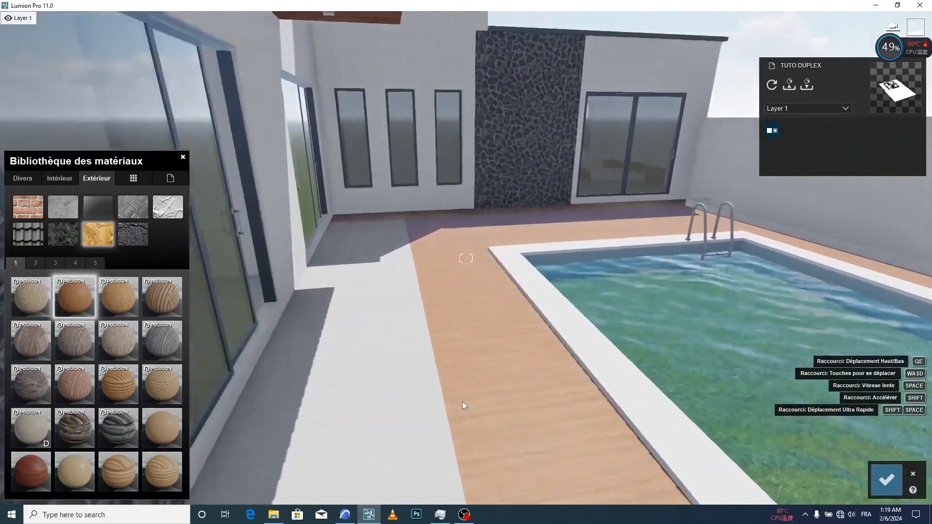
key(d)
key(e)
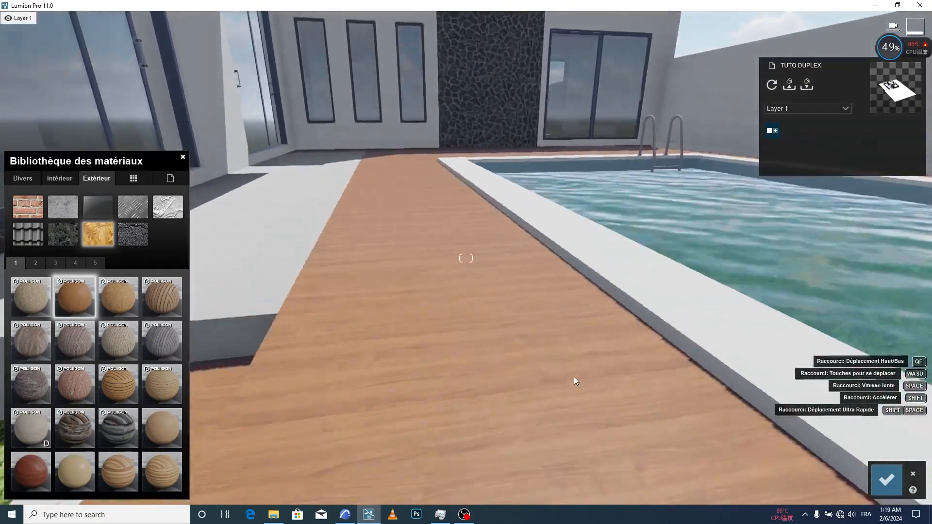
key(a)
key(q)
key(d)
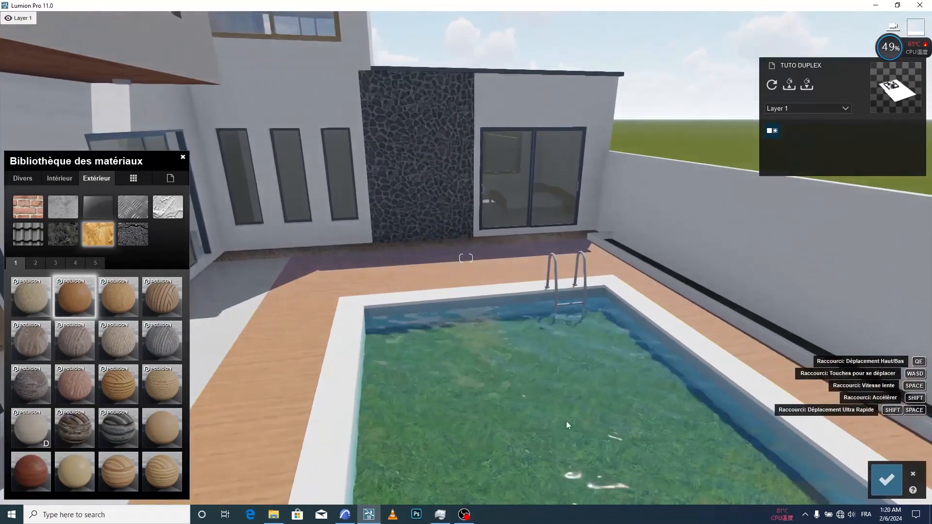
right_drag(464, 387, 469, 376)
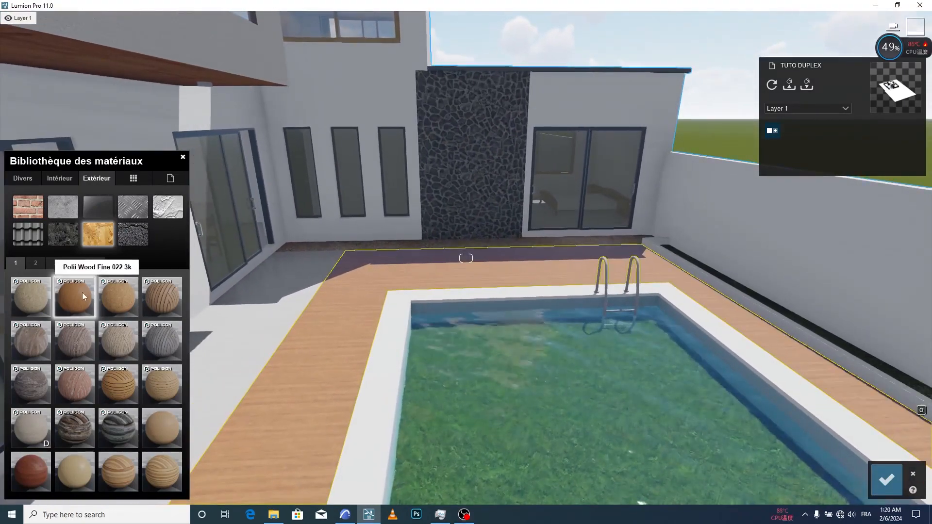
click(83, 292)
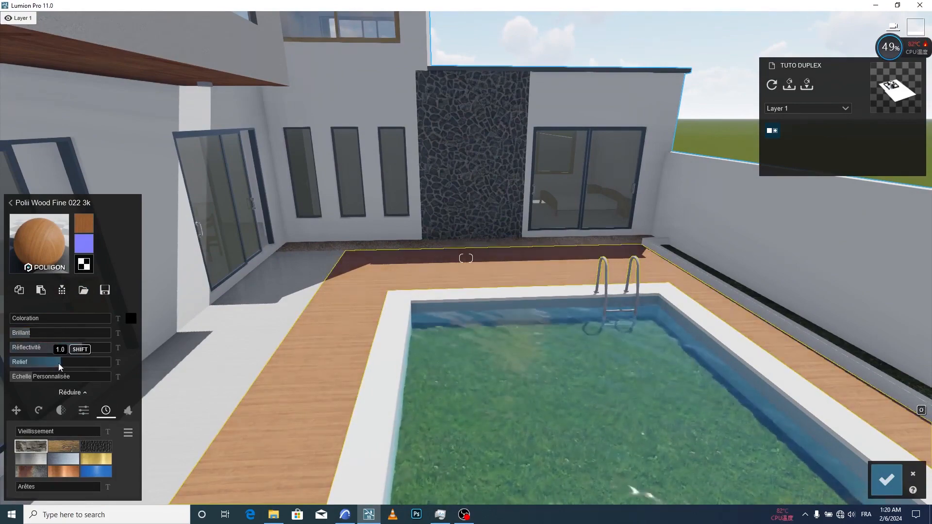
click(886, 479)
Examine the duplex's facade, garage and boundary wall from the street side
scroll(702, 291, down, 10)
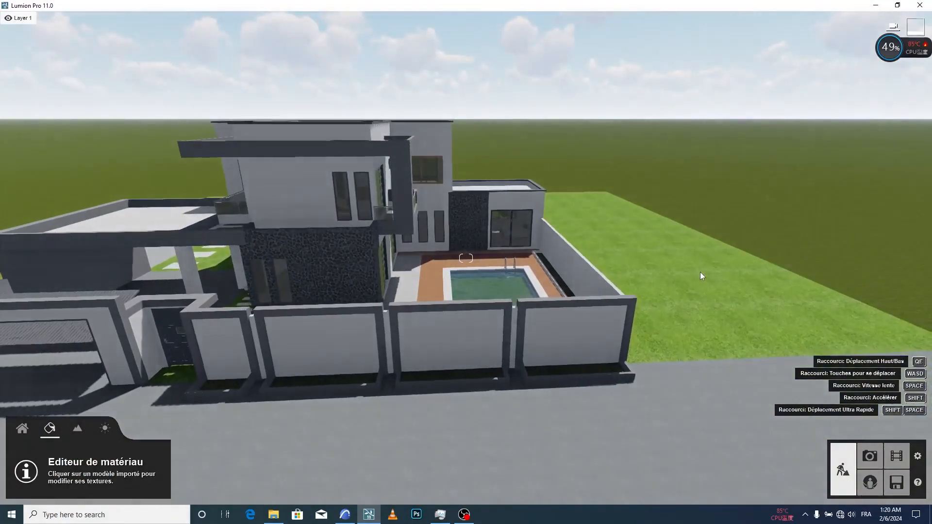
key(a)
right_drag(698, 272, 628, 316)
key(a)
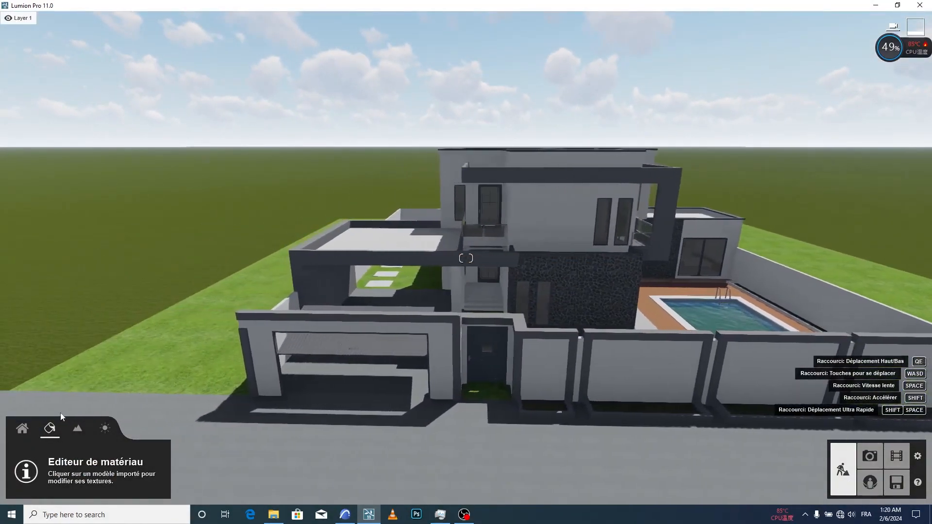
key(d)
right_drag(611, 351, 618, 352)
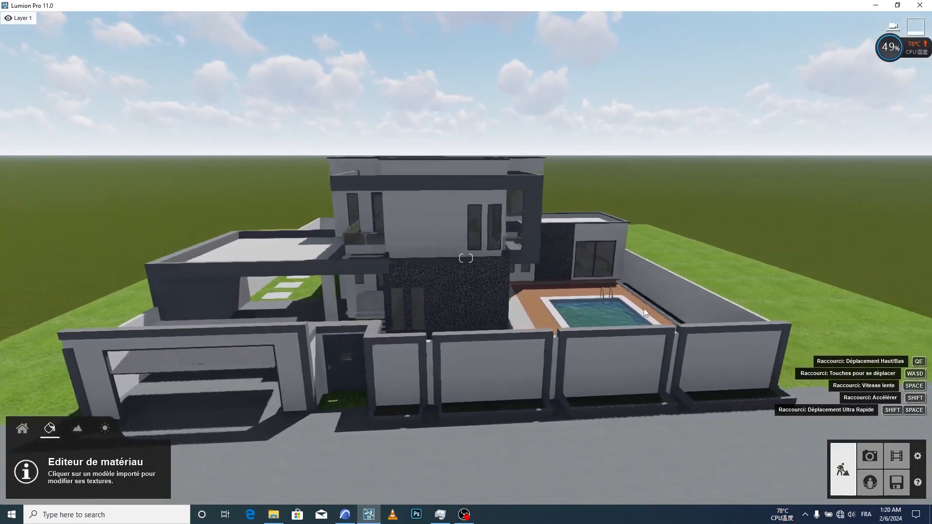
Dig the terrain down inside the pool to remove the grass below the water
key(w)
key(d)
right_drag(464, 315, 372, 276)
key(w)
click(24, 431)
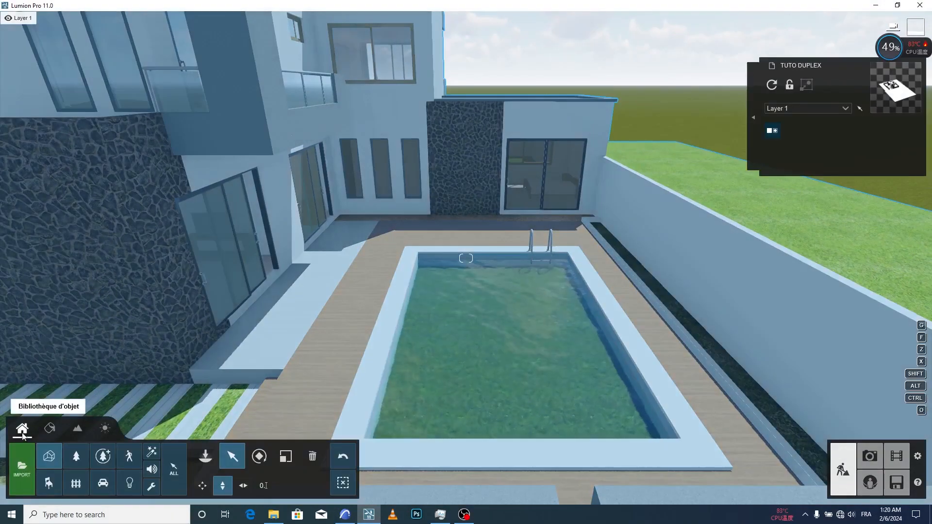
click(76, 430)
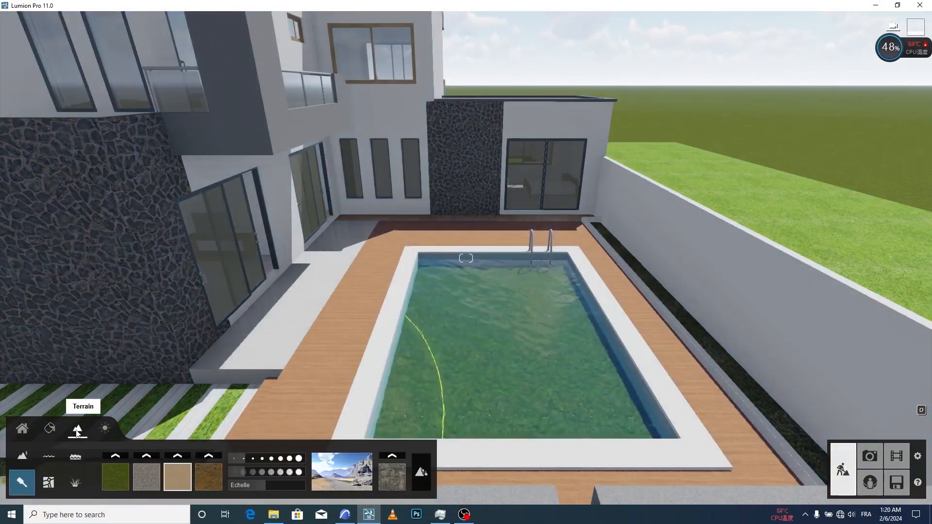
click(23, 455)
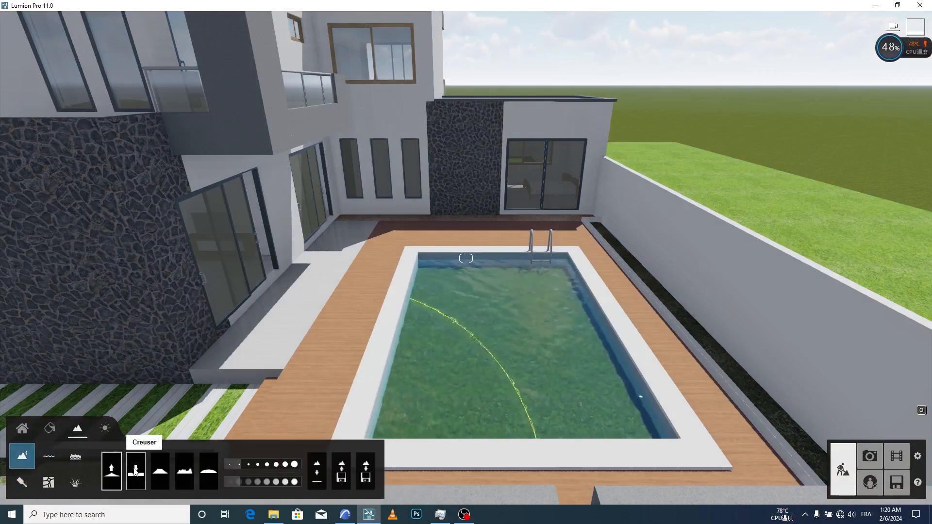
mouse_move(461, 358)
mouse_down()
mouse_move(488, 342)
mouse_move(475, 315)
mouse_move(470, 331)
mouse_up()
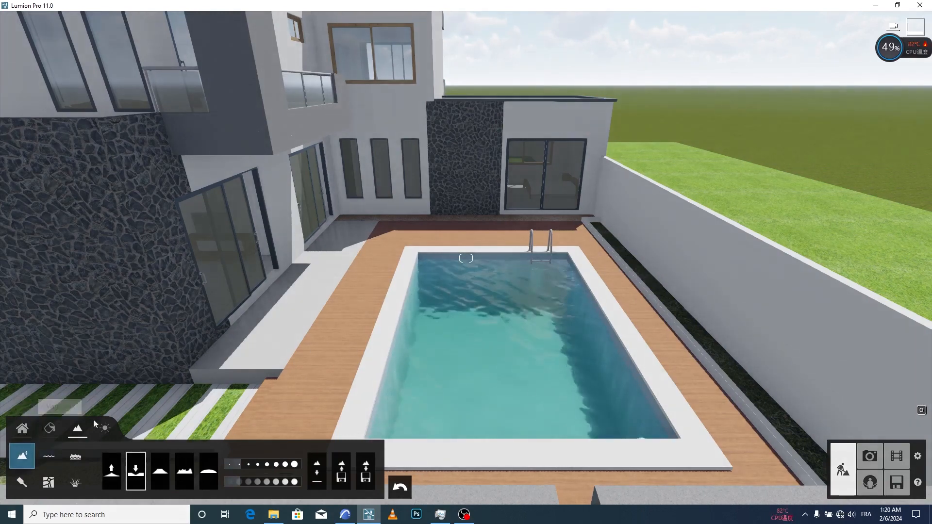
Review the house from the street and then up close around the pool terrace
click(22, 429)
scroll(681, 301, down, 5)
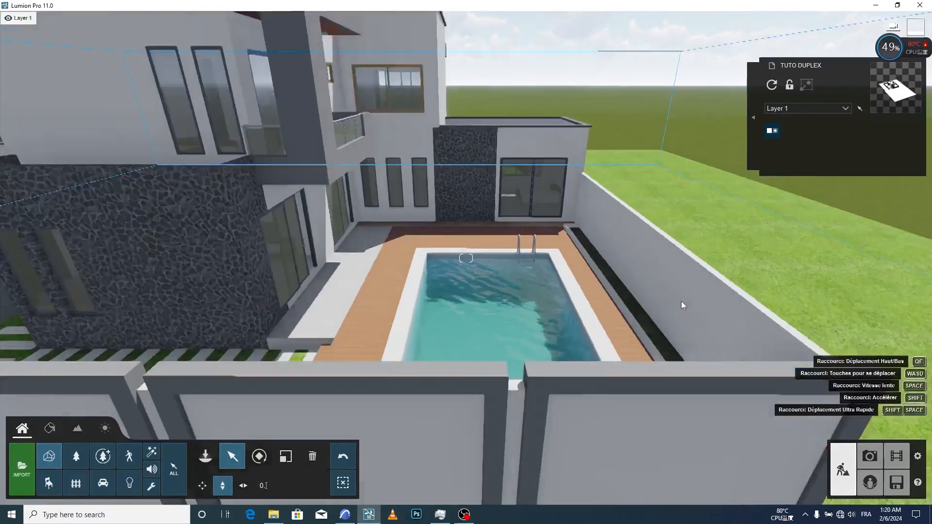
right_drag(683, 299, 662, 306)
key(a)
scroll(625, 356, up, 5)
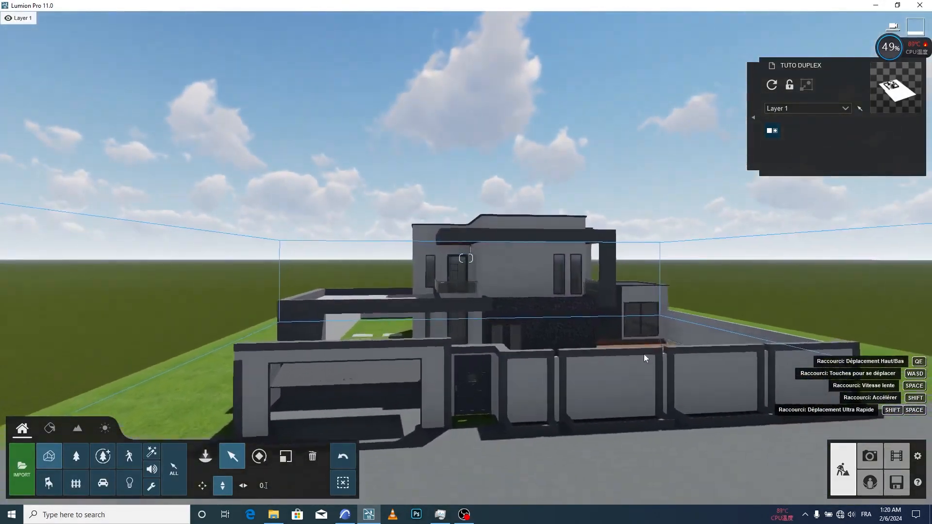
scroll(648, 354, up, 5)
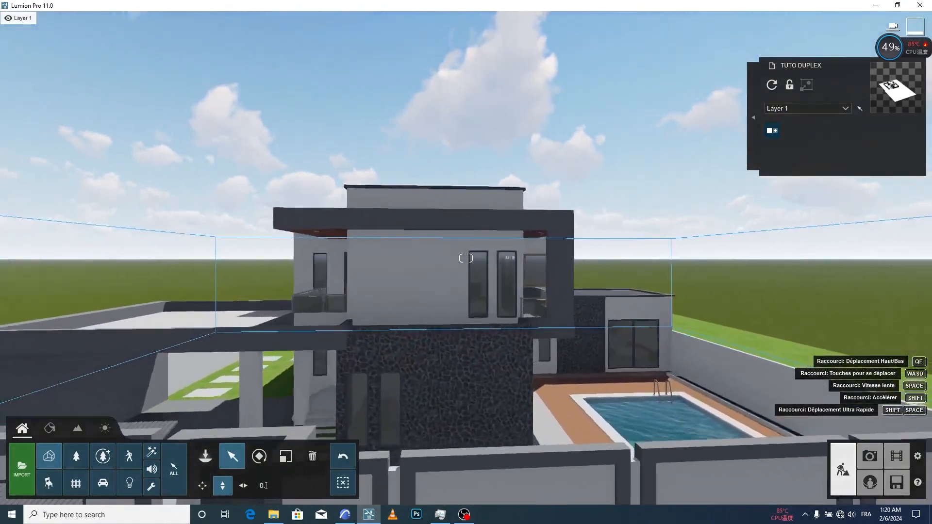
scroll(688, 342, up, 5)
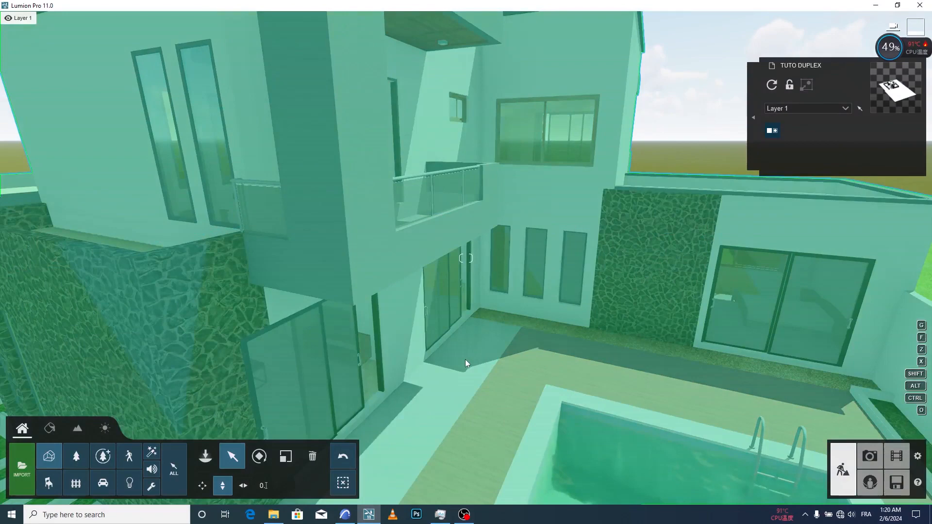
Replace the Bois _ Peint blanc terrace beside the sliding doors with the exterior wood Polii Wood PlywoodFlooring 001 2k
click(465, 360)
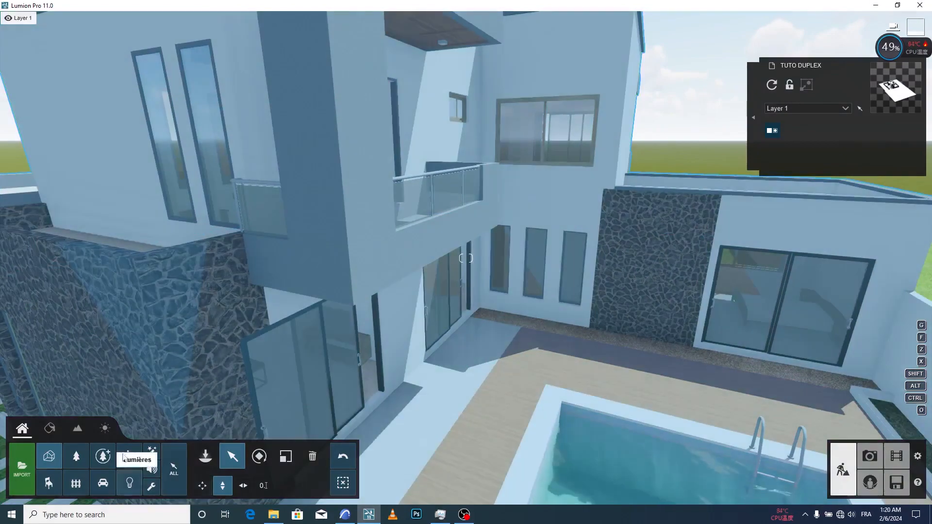
click(51, 430)
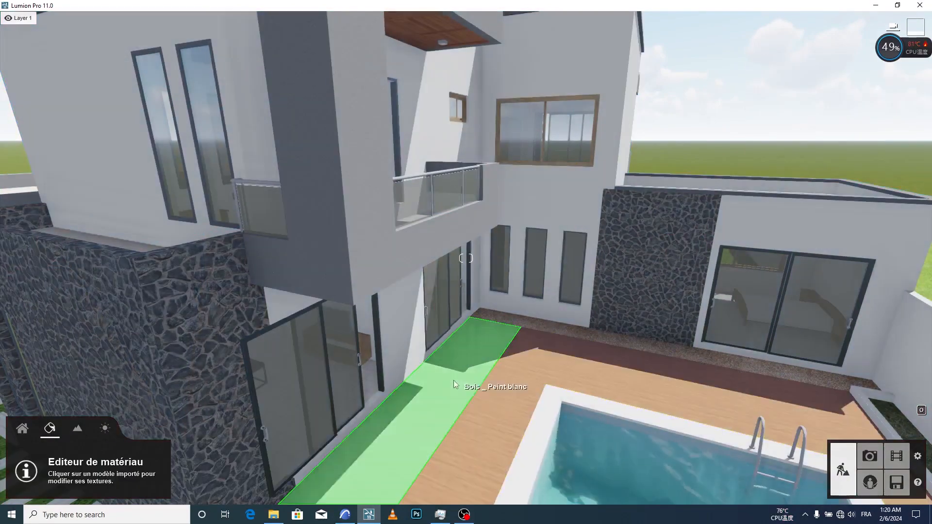
click(454, 384)
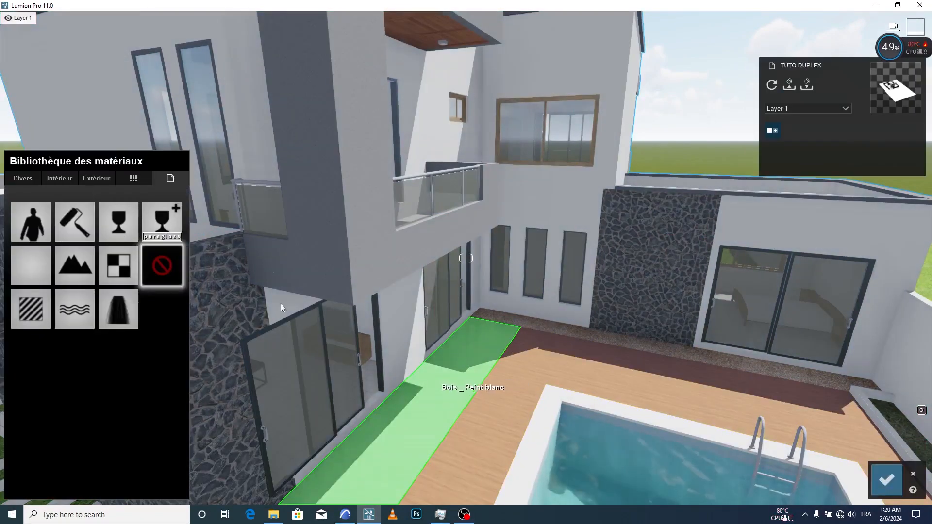
click(106, 180)
click(104, 233)
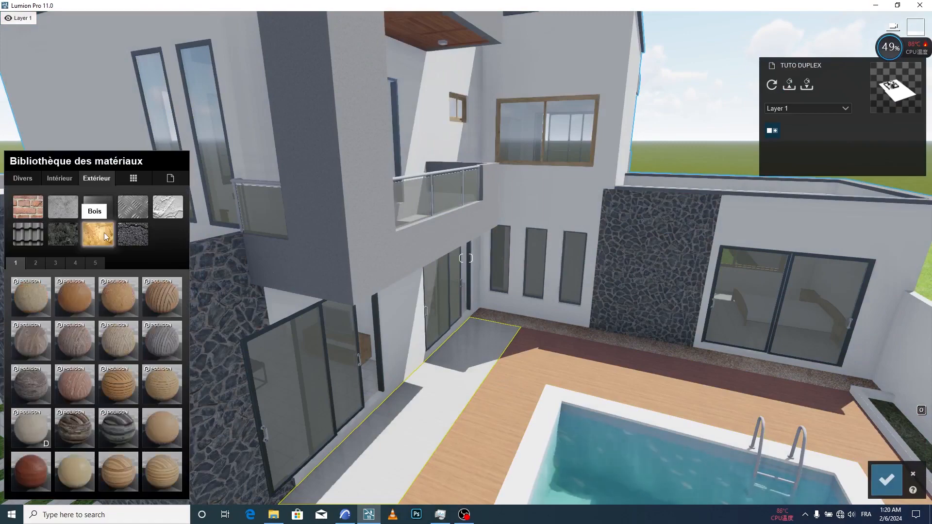
click(38, 428)
right_drag(503, 366, 514, 358)
key(w)
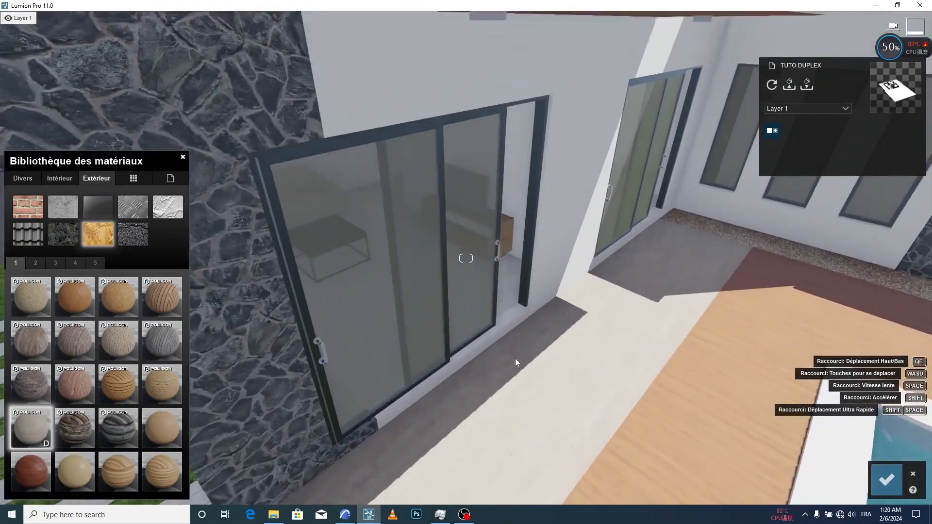
key(s)
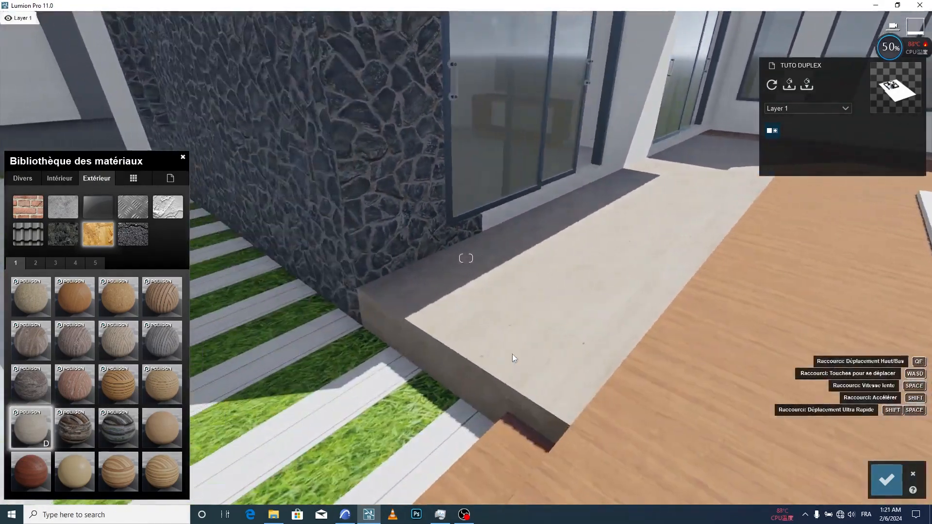
Tint the terrace's Polii Wood PlywoodFlooring 001 2k material partly white, tune its surface settings and save the material changes
click(37, 415)
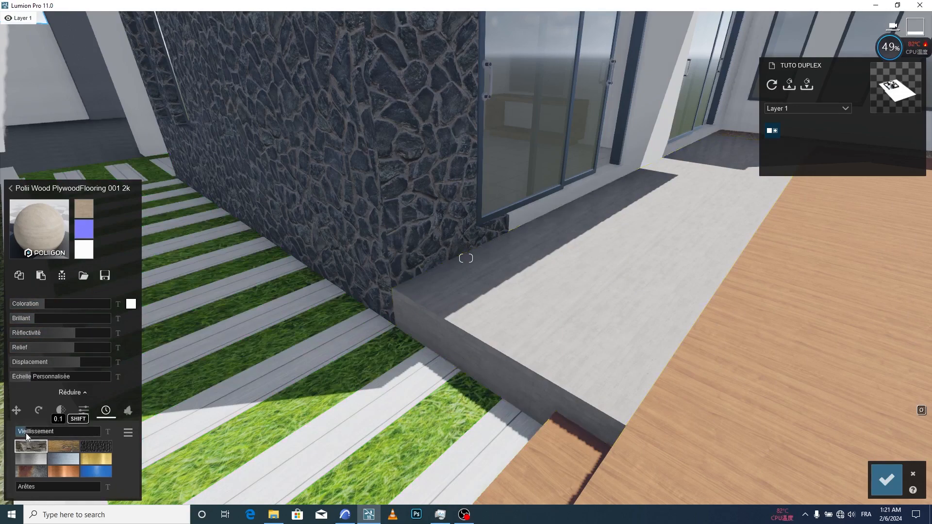
click(689, 430)
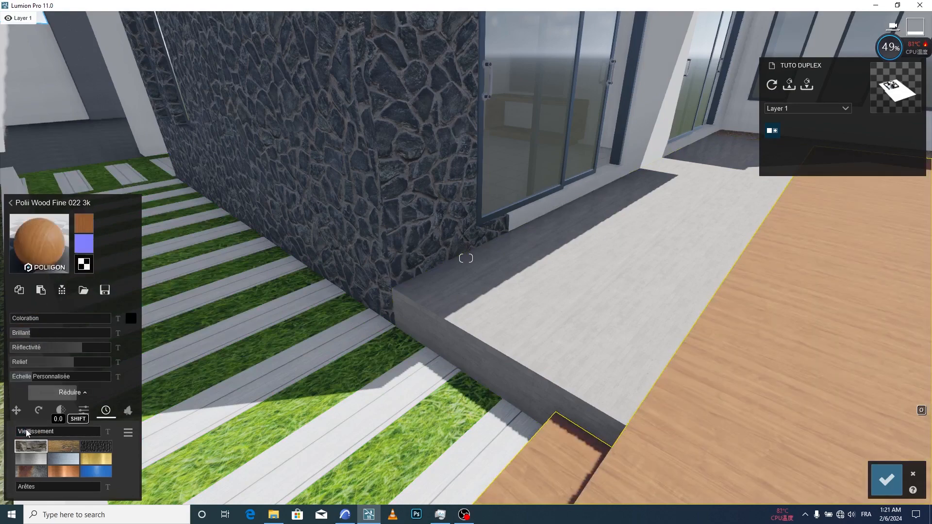
click(886, 480)
Replace the Bardage _ Blanc strips in the lawn with the exterior concrete material Concrete 001 1024
click(424, 385)
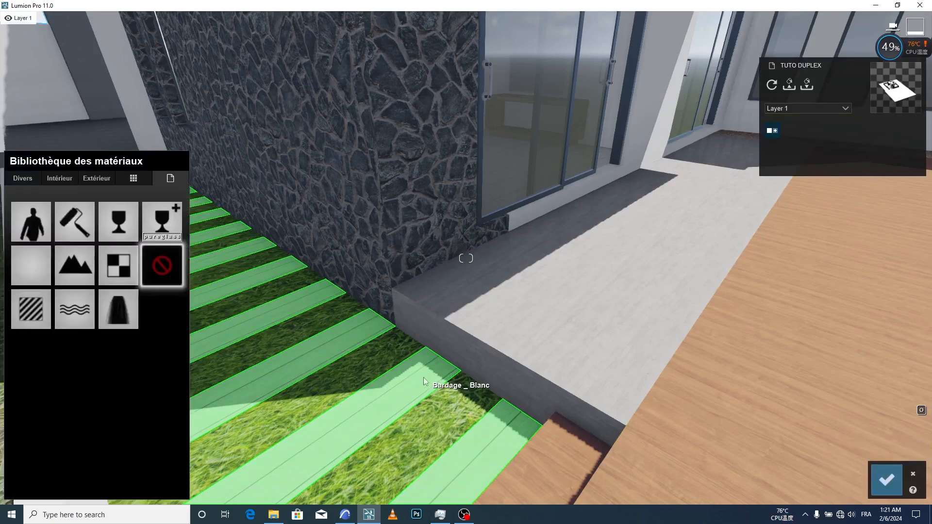
click(97, 178)
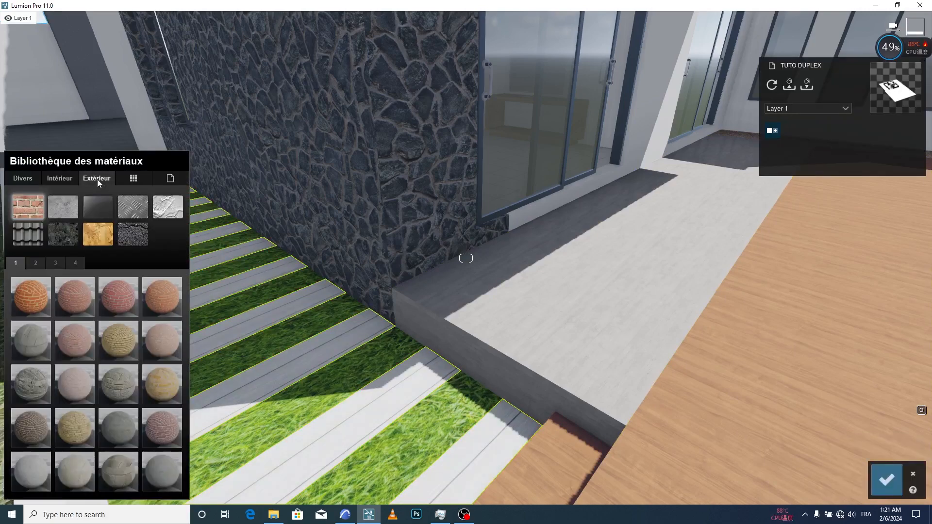
click(72, 204)
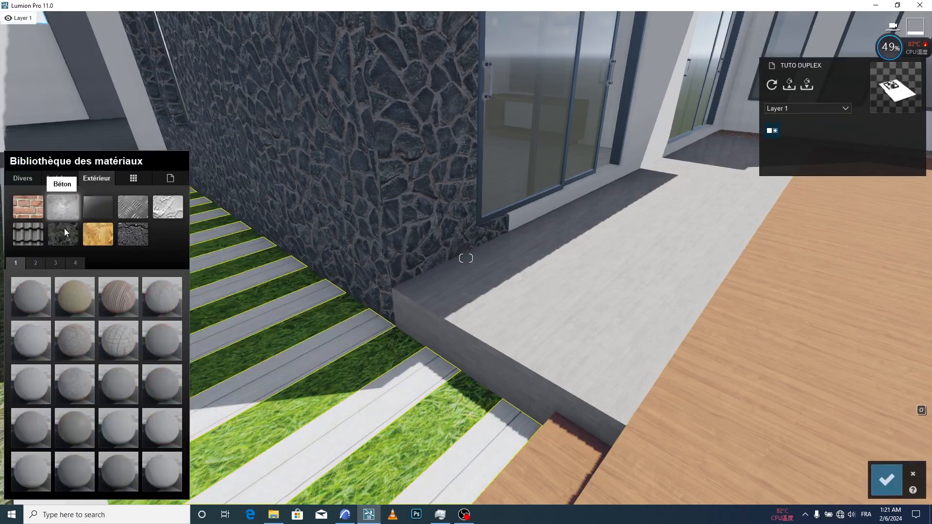
click(30, 299)
Copy the white wall's Concrete 017 1024 material, paste it onto the strips in the lawn and save the material changes
key(s)
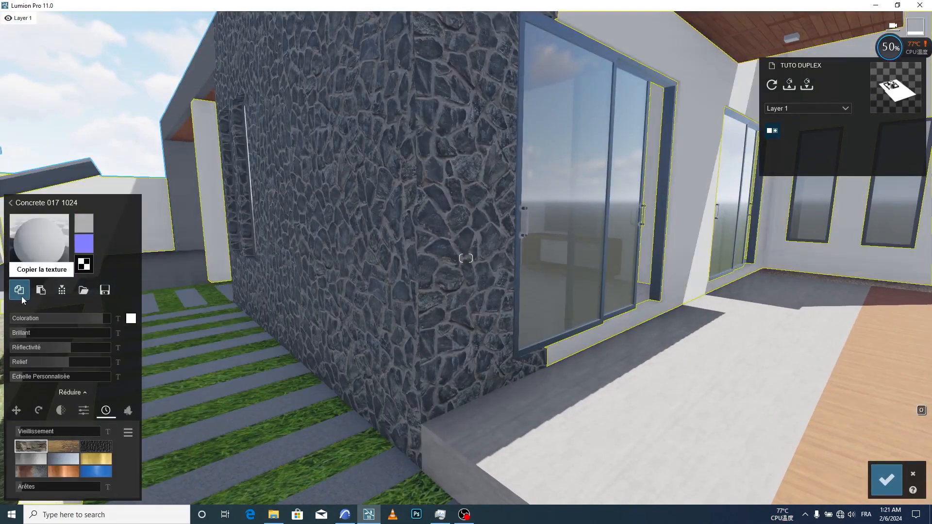
click(286, 408)
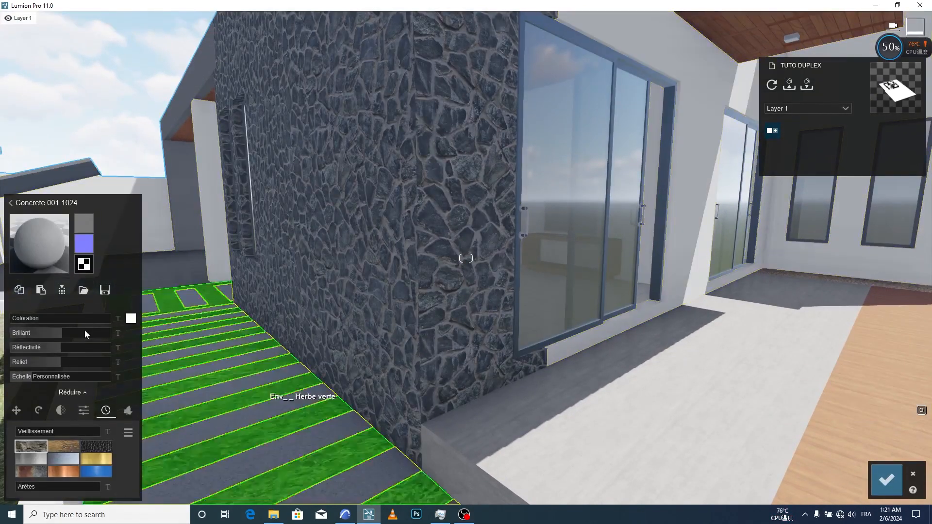
click(41, 290)
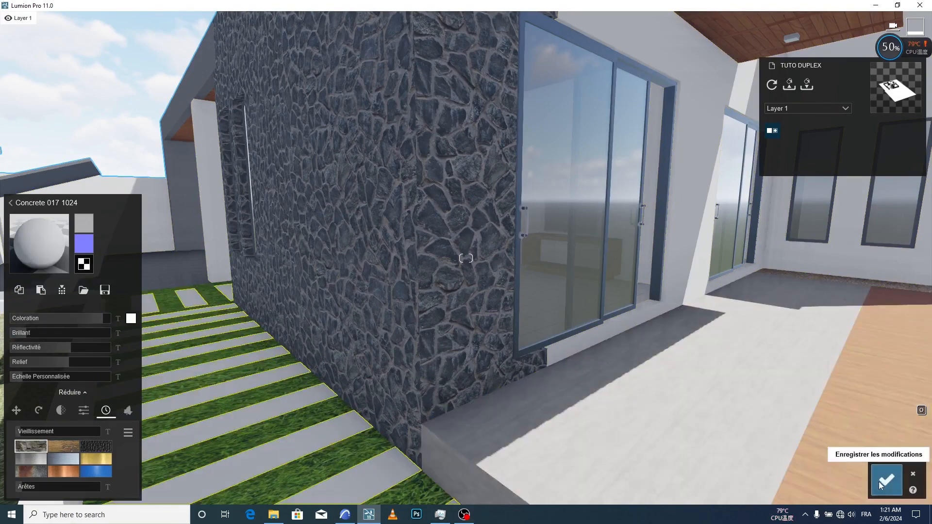
click(886, 480)
Replace the pool's Eau _ Vagues water with the Nice Pool water material and open its settings
right_drag(551, 358, 606, 357)
key(s)
right_drag(490, 350, 534, 312)
key(q)
key(w)
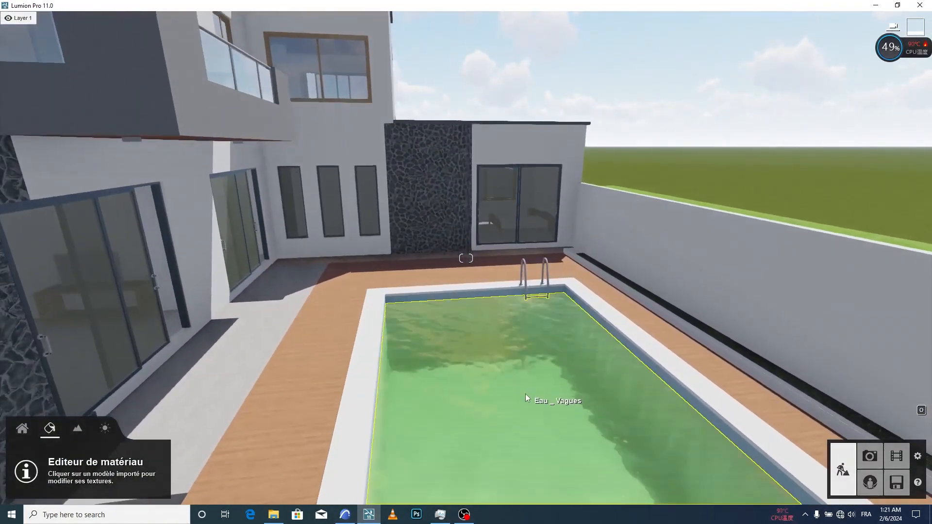
click(483, 366)
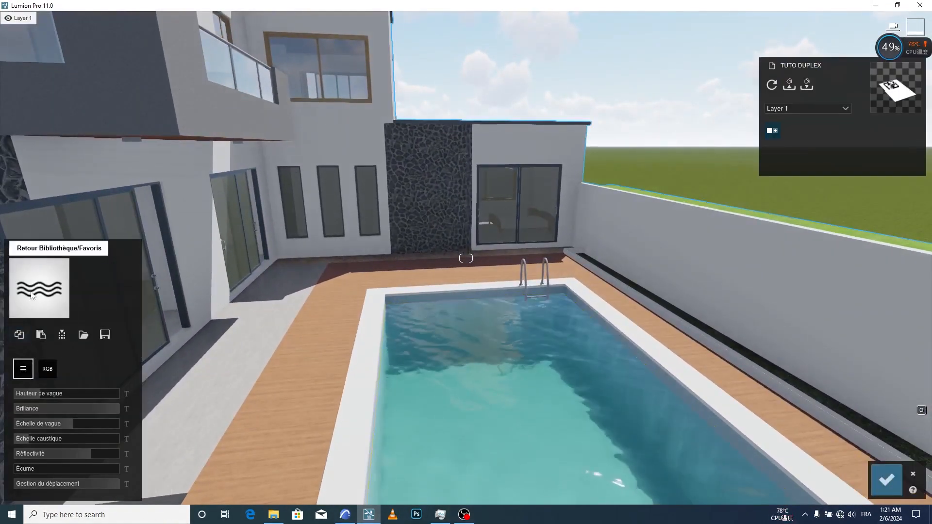
click(44, 276)
click(30, 179)
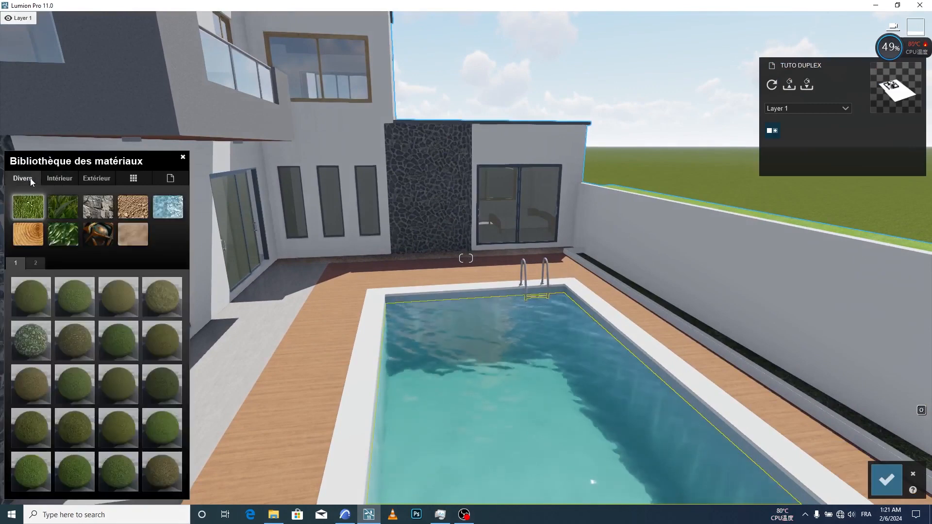
click(168, 205)
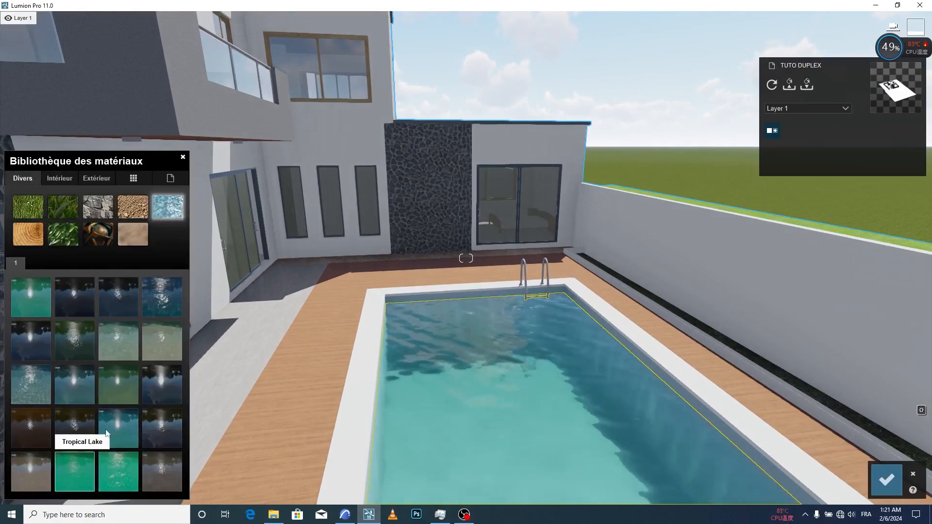
click(130, 427)
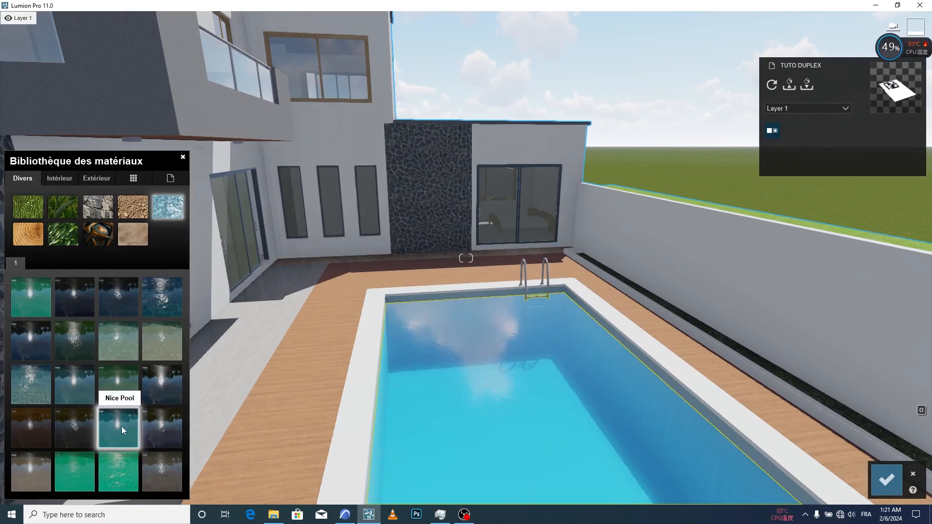
click(122, 426)
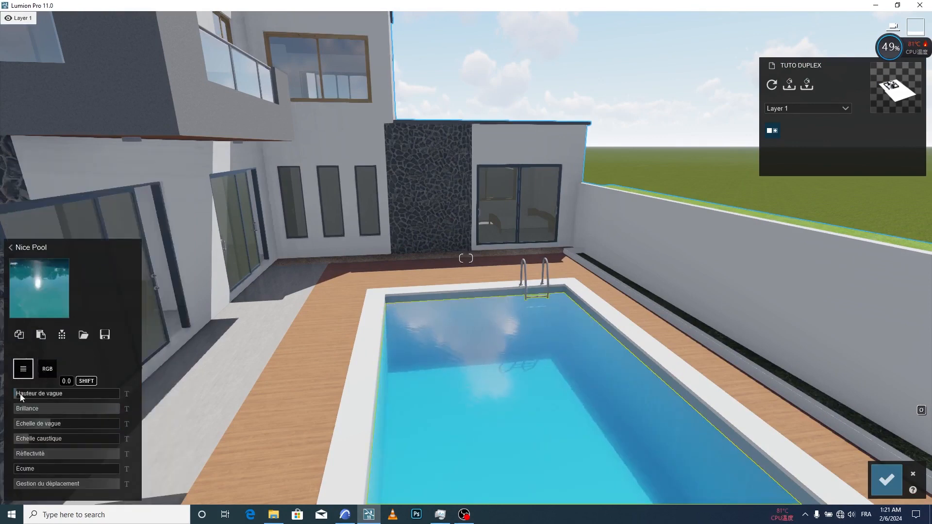
Adjust the Nice Pool water's wave height, increase its colour density and save the material changes
drag(69, 395, 22, 395)
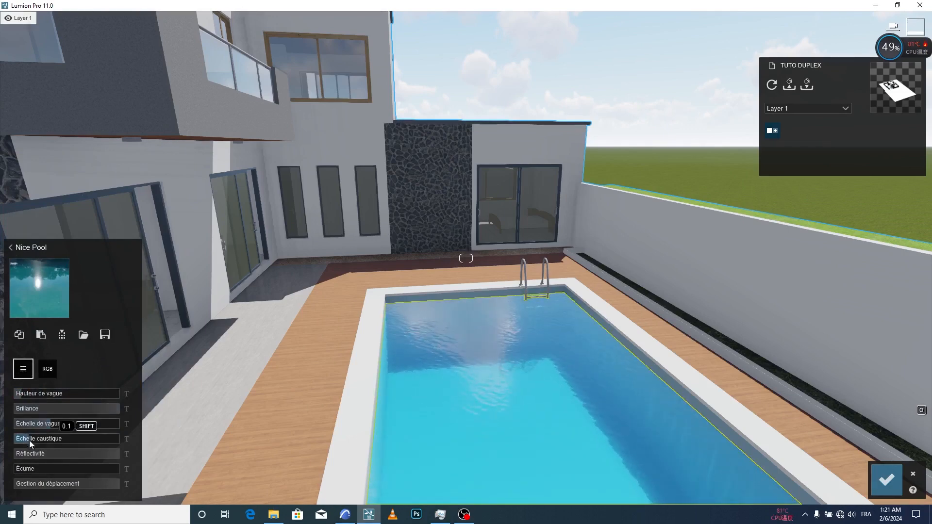
click(47, 375)
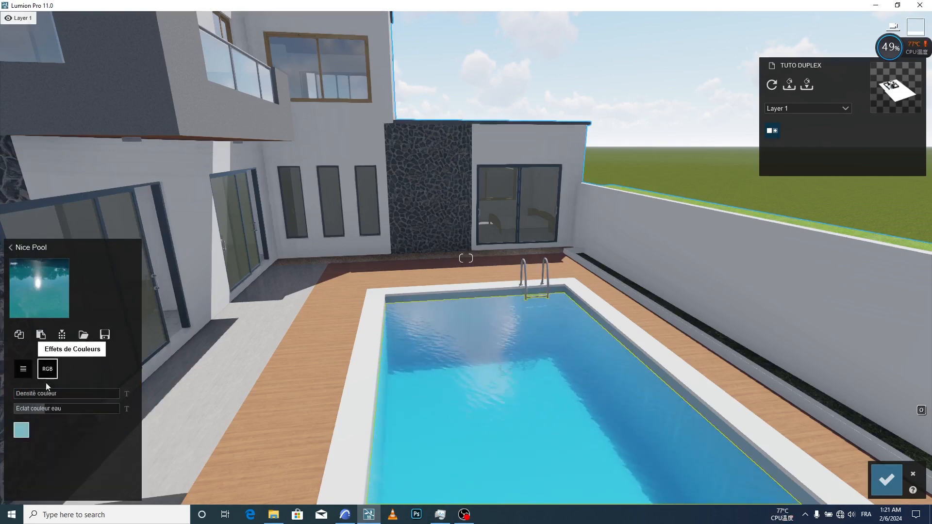
drag(27, 395, 60, 394)
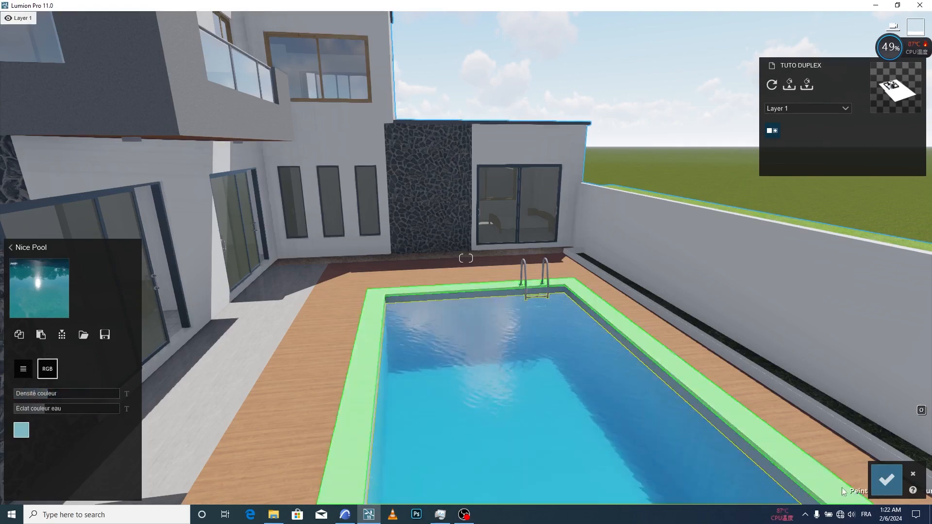
click(886, 479)
Replace the Env__ Herbe brune bed along the boundary wall with the 3D grass Clean Cut Grass 02 and adjust its grass height
key(w)
right_drag(593, 310, 601, 308)
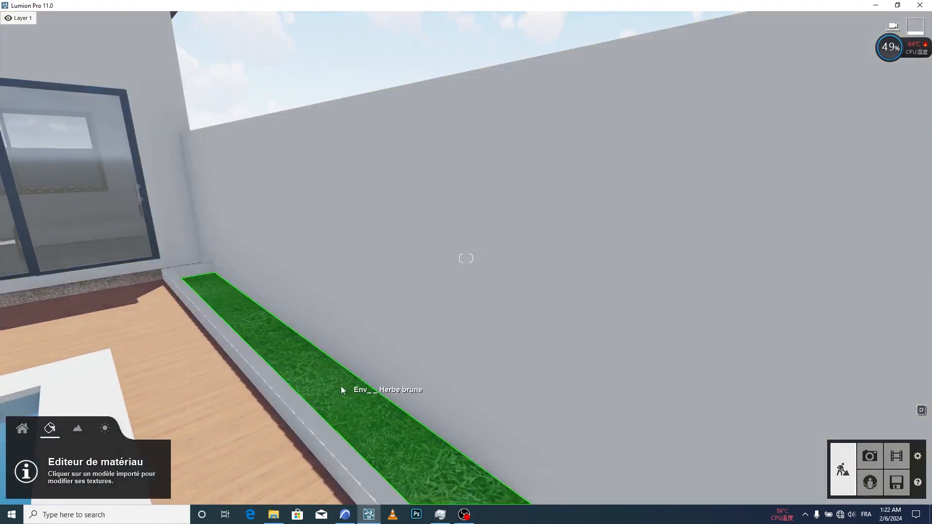
click(339, 388)
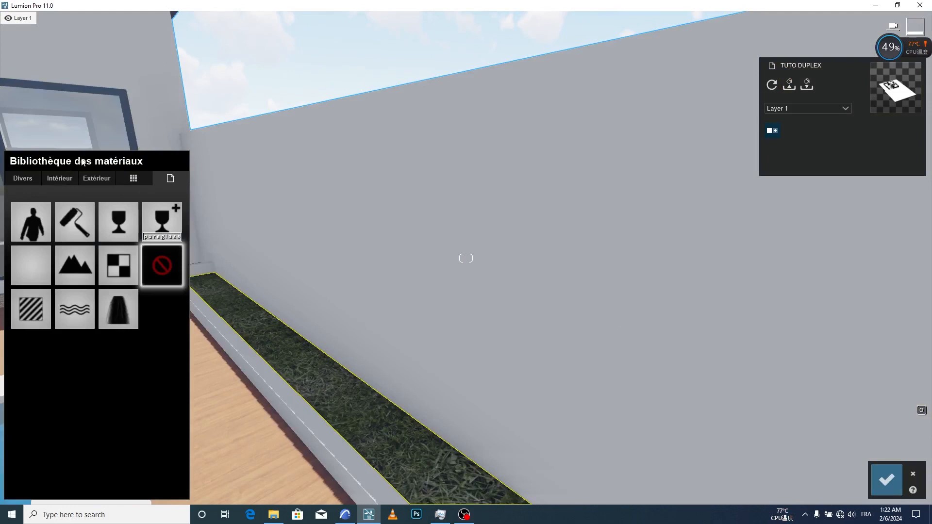
click(23, 179)
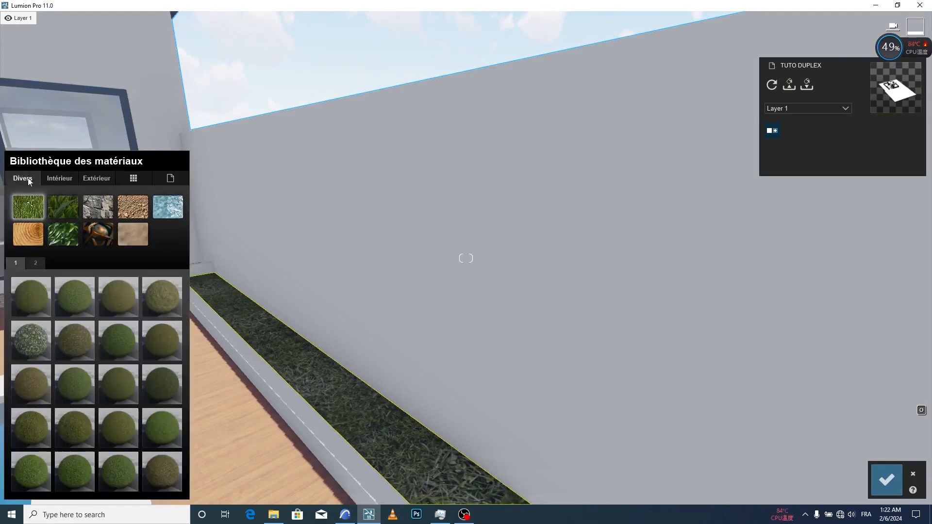
click(66, 208)
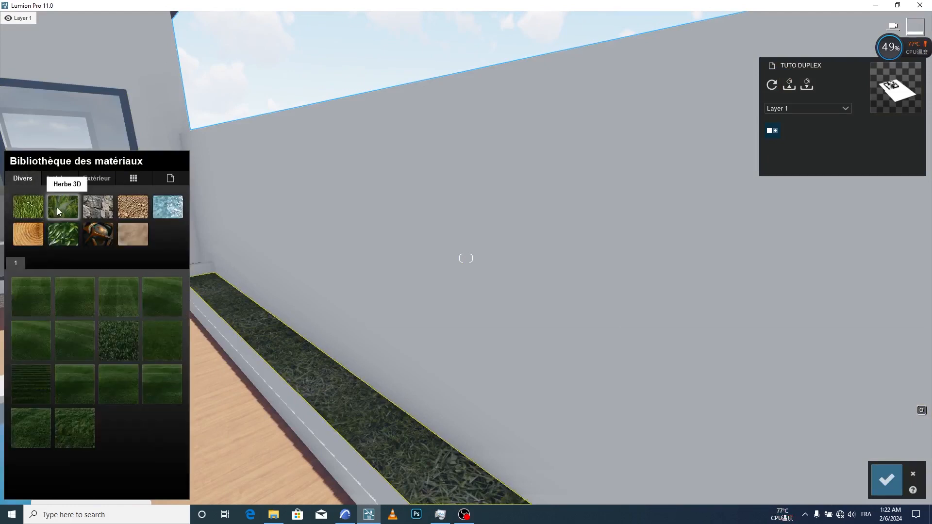
click(160, 340)
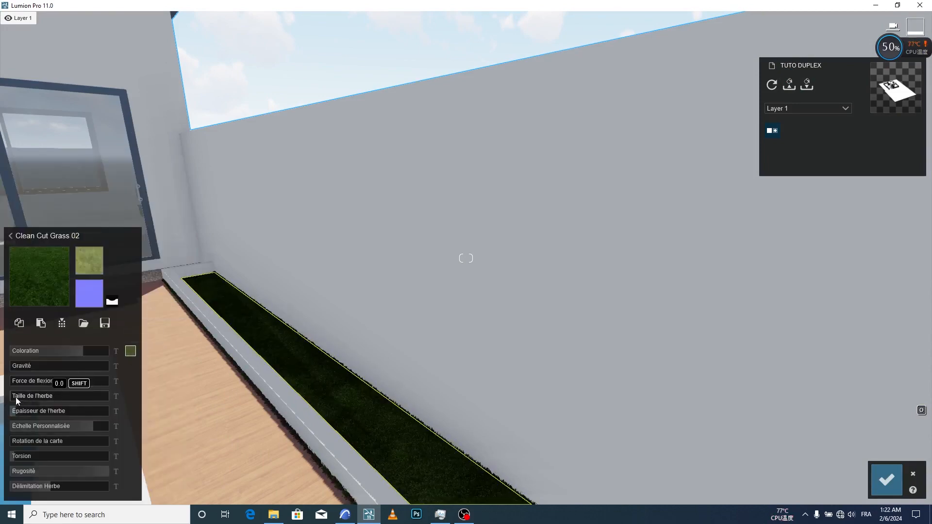
right_drag(285, 395, 522, 377)
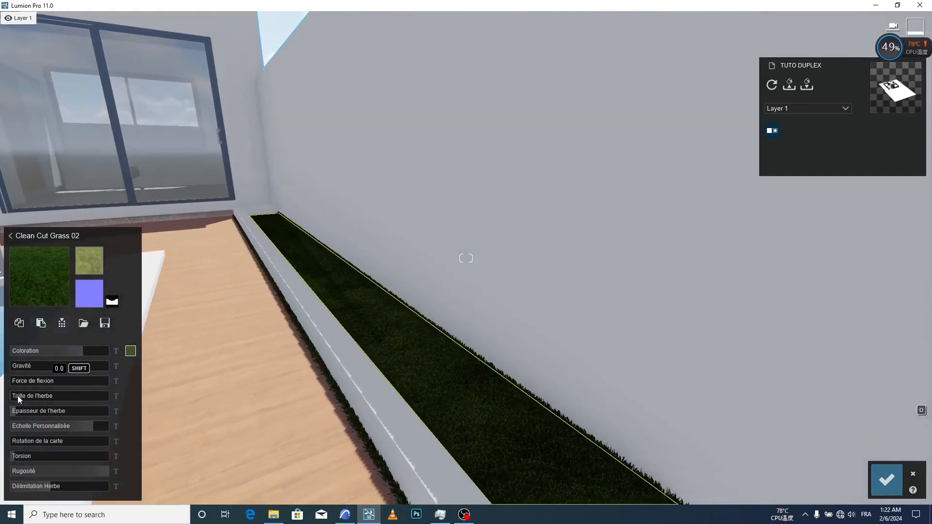
click(17, 397)
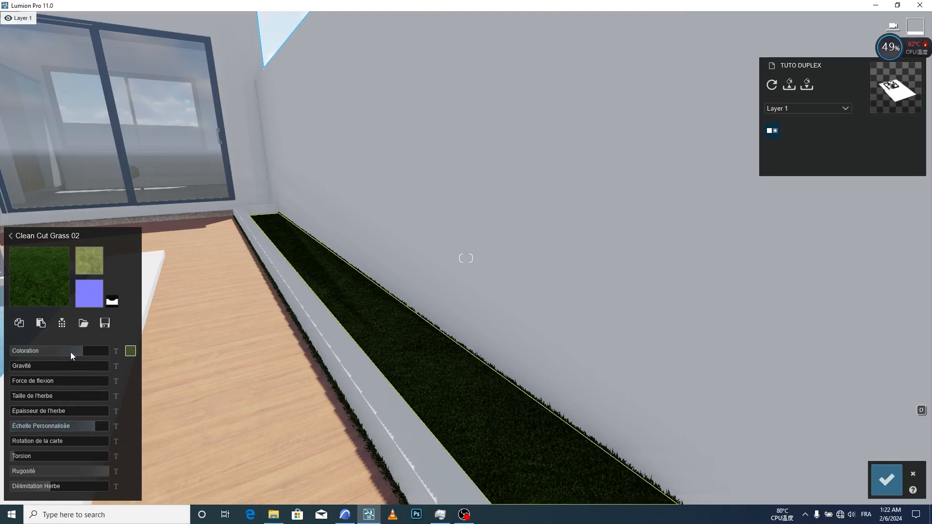
Swap the grass in the bed along the boundary wall for Row Grass 02 and save the material changes
click(55, 288)
click(116, 378)
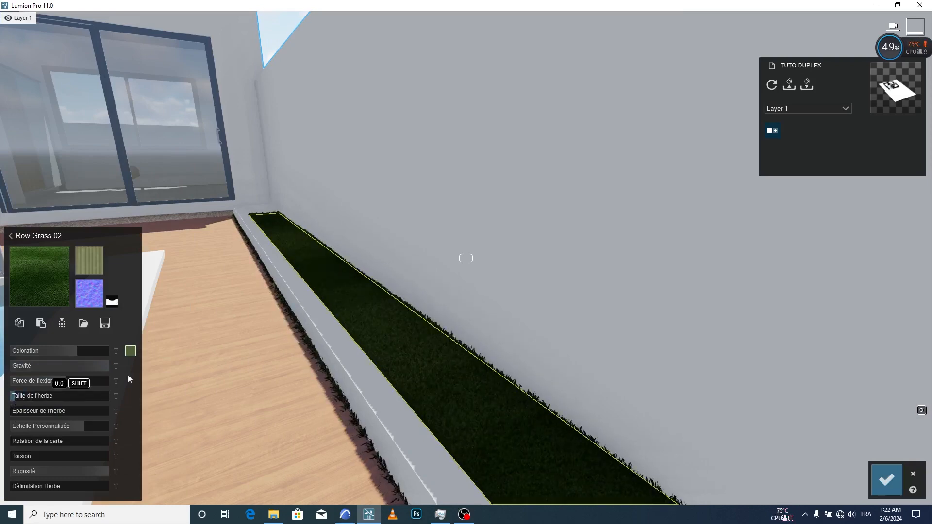
key(q)
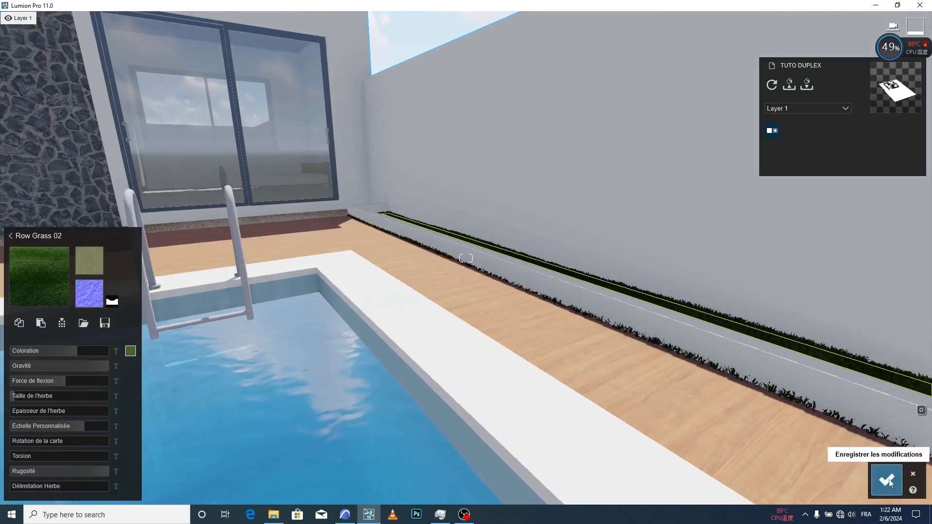
click(887, 481)
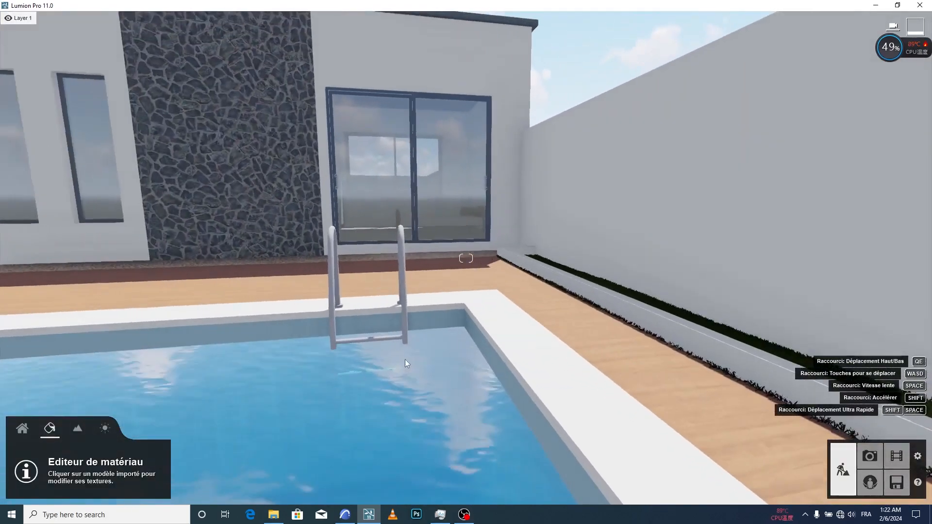
Try Evermotion Gravel 002 2048 and Evermotion Gravel 001 2048 on the Env__ Gravier strip below the stone-clad wall
key(q)
key(a)
key(s)
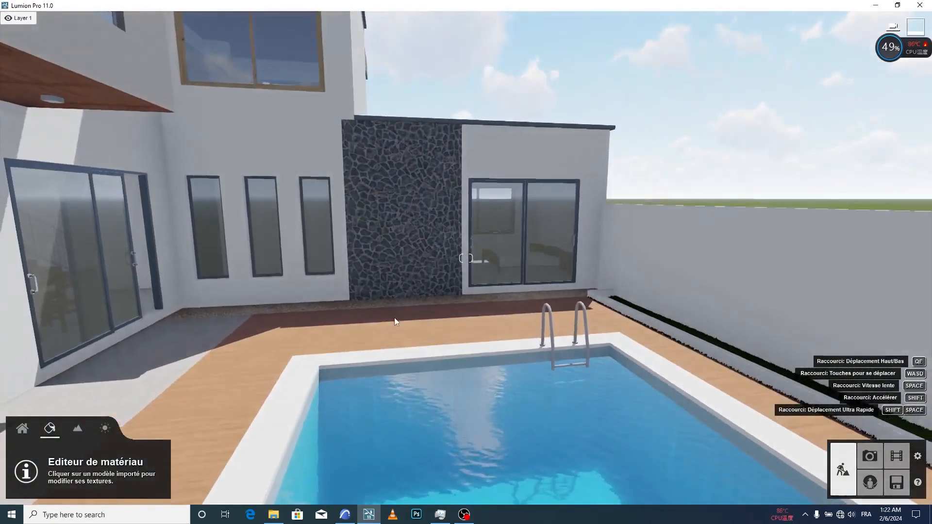
key(q)
key(w)
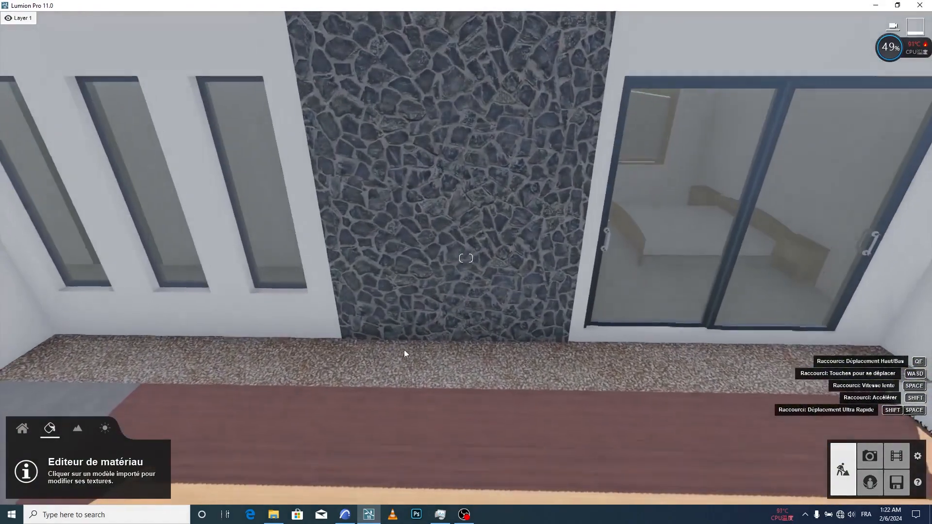
click(418, 361)
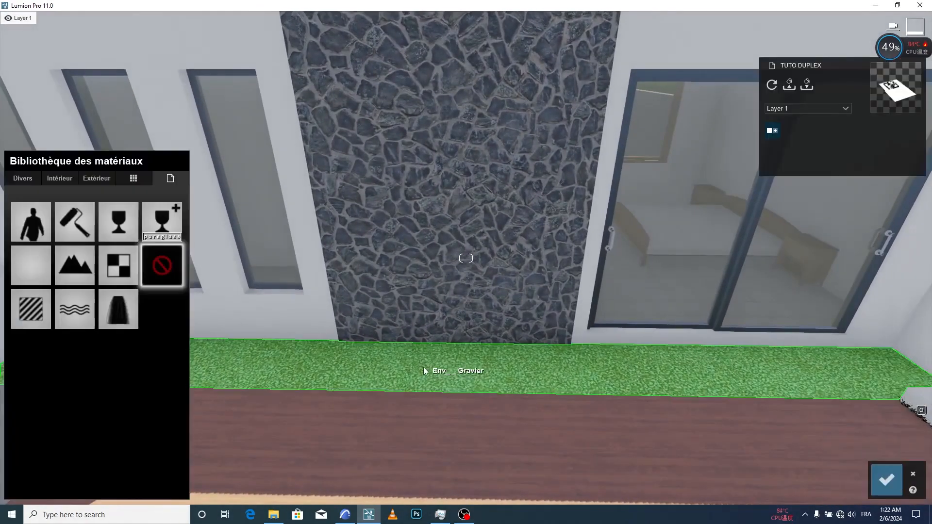
click(99, 179)
click(21, 182)
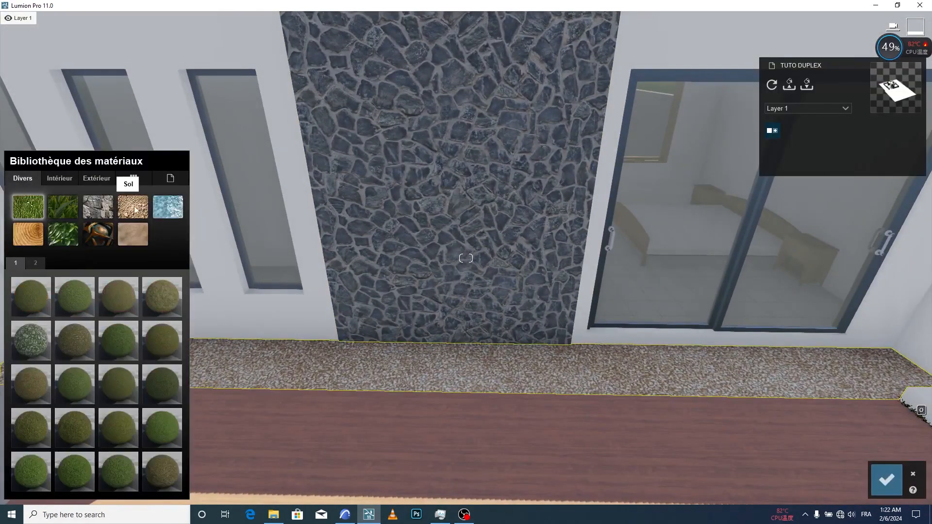
click(98, 207)
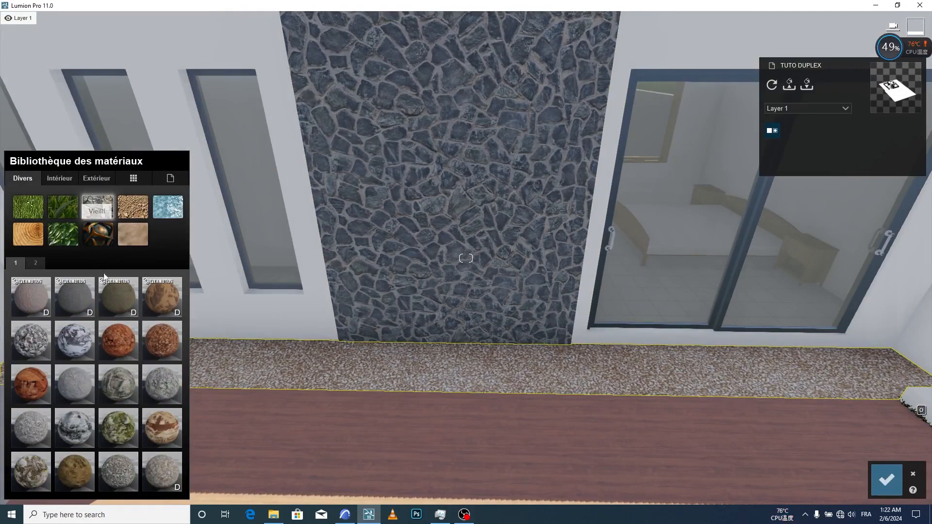
click(122, 298)
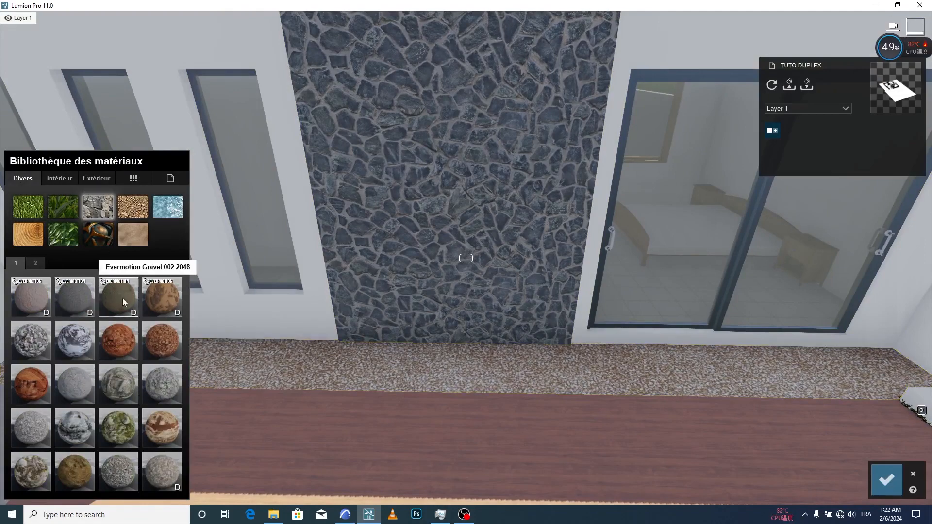
click(90, 302)
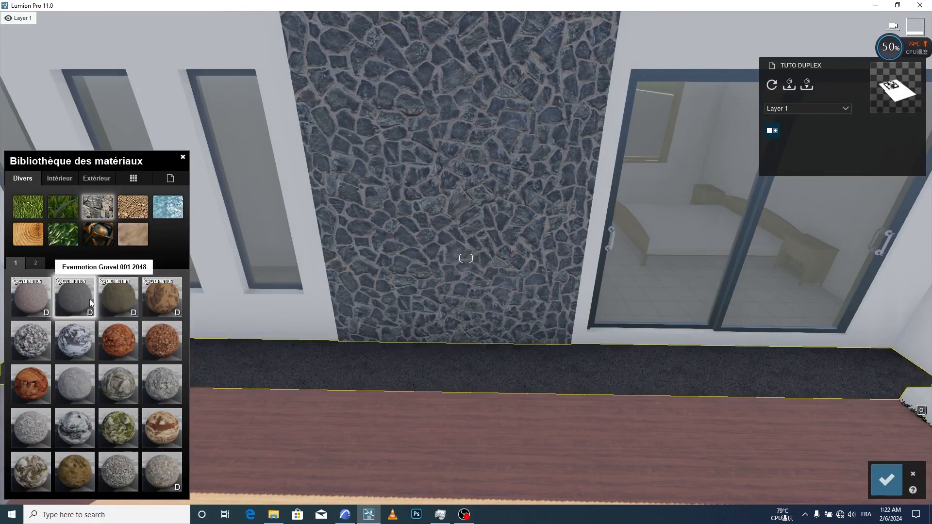
Apply the ground material Ground 009 2048 to the gravel strip below the stone-clad wall and open its settings
click(133, 212)
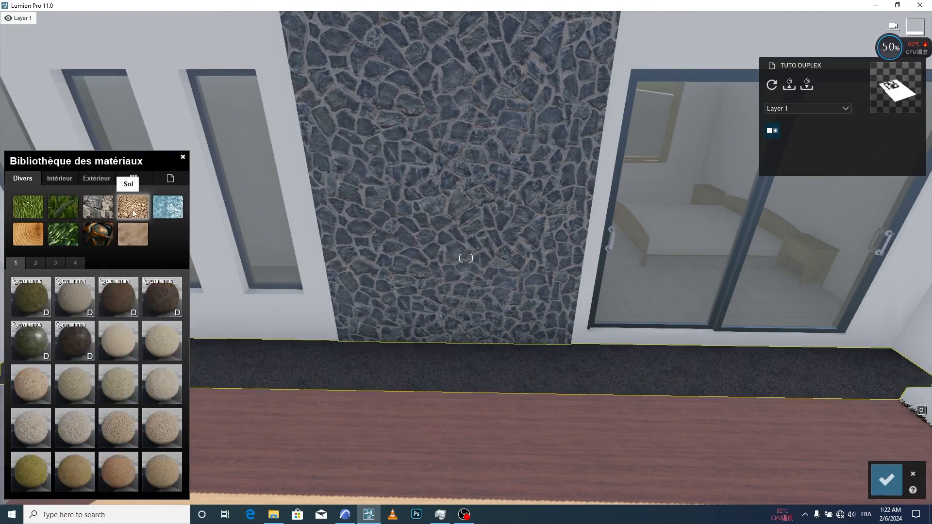
click(123, 422)
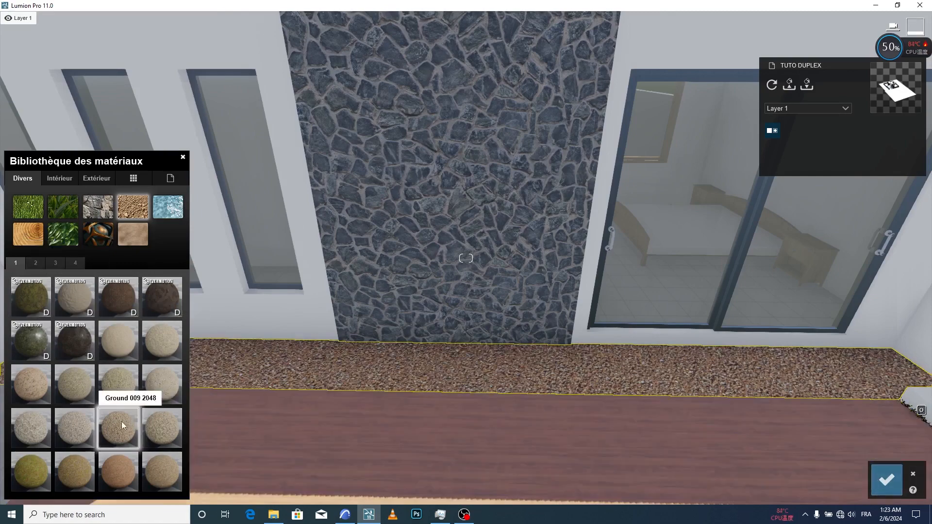
click(122, 422)
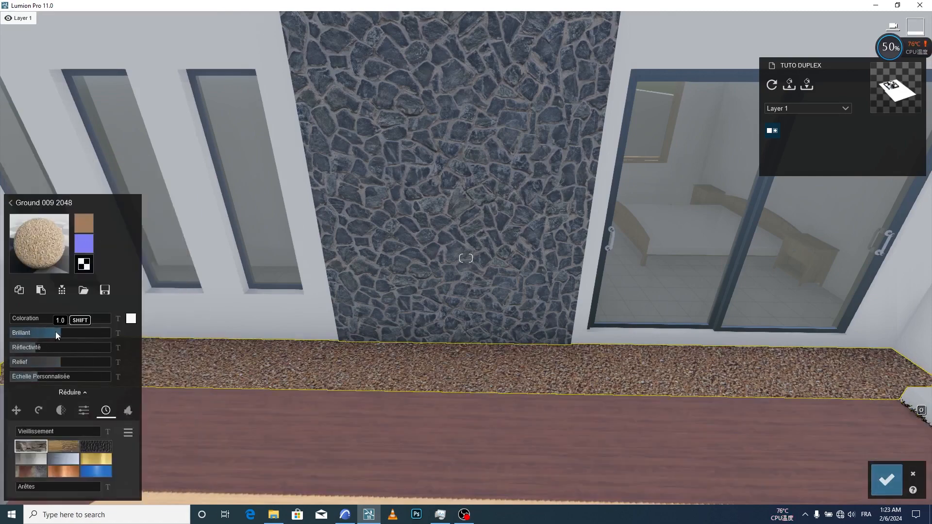
Lower the gloss and reflectivity and raise the relief of the gravel strip's Ground 009 2048 material, and save the changes
drag(56, 332, 80, 363)
right_drag(457, 373, 455, 374)
key(w)
key(w)
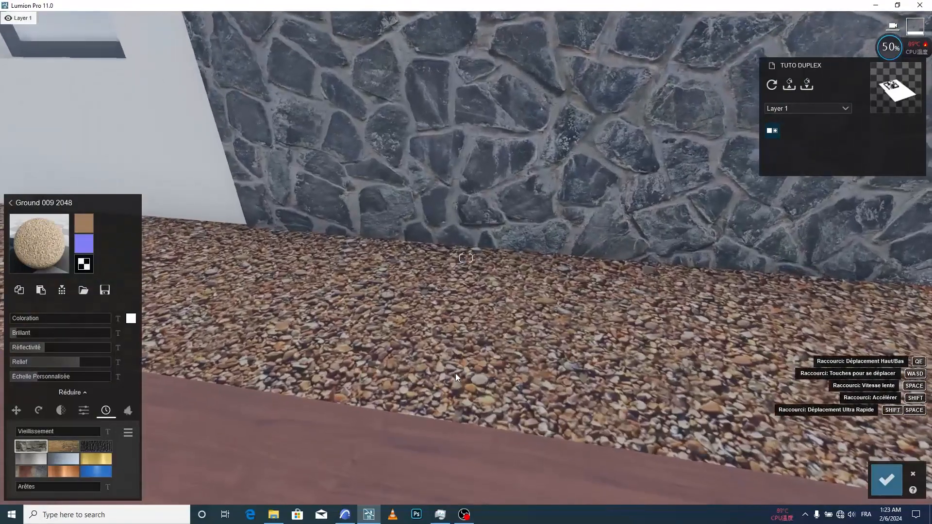
click(886, 480)
Apply the Standard material to the balcony ceiling lights, set its emissive value to 0.2 and save the changes
key(s)
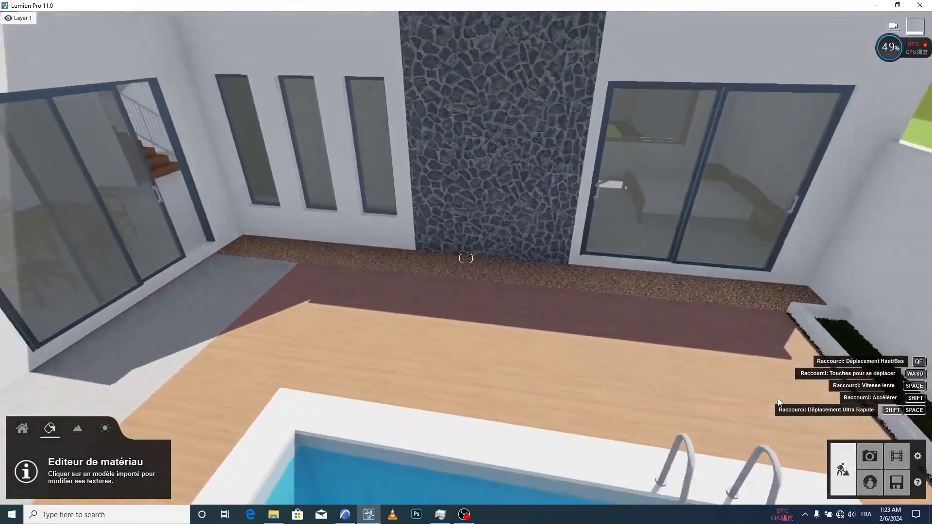
key(s)
right_drag(778, 399, 675, 368)
key(s)
key(d)
key(w)
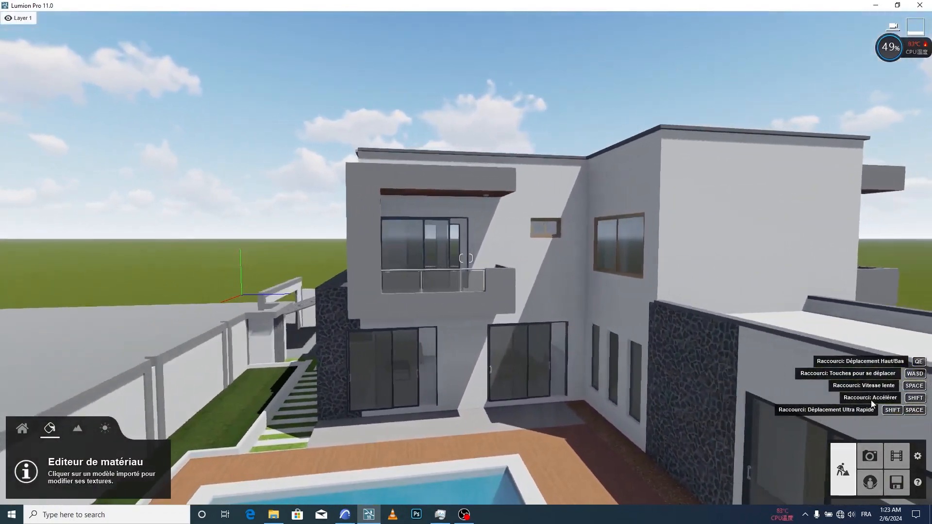
key(w)
right_drag(844, 390, 825, 372)
key(d)
key(e)
key(w)
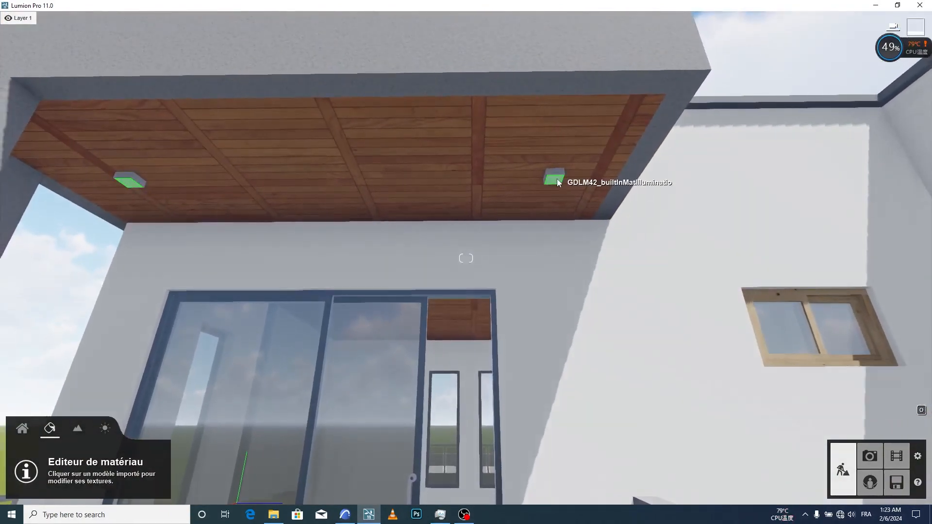
click(557, 178)
click(556, 179)
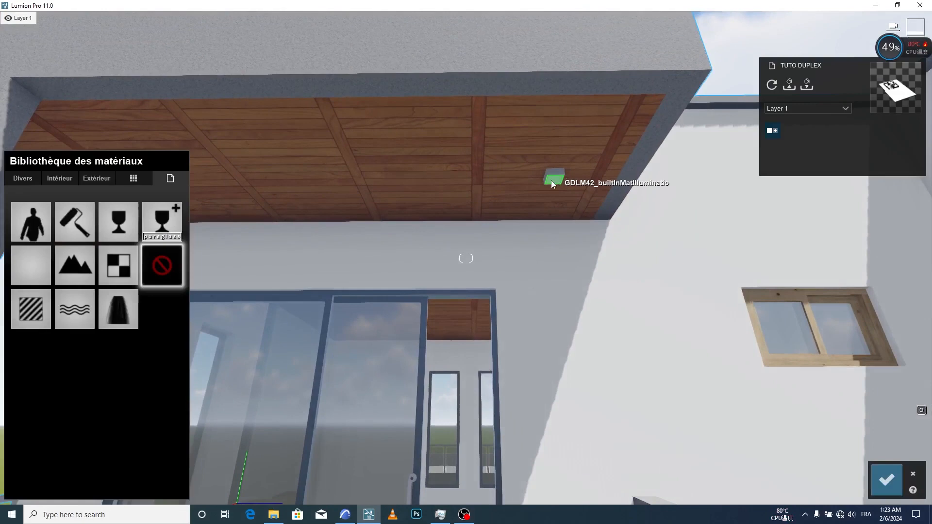
click(30, 309)
click(86, 411)
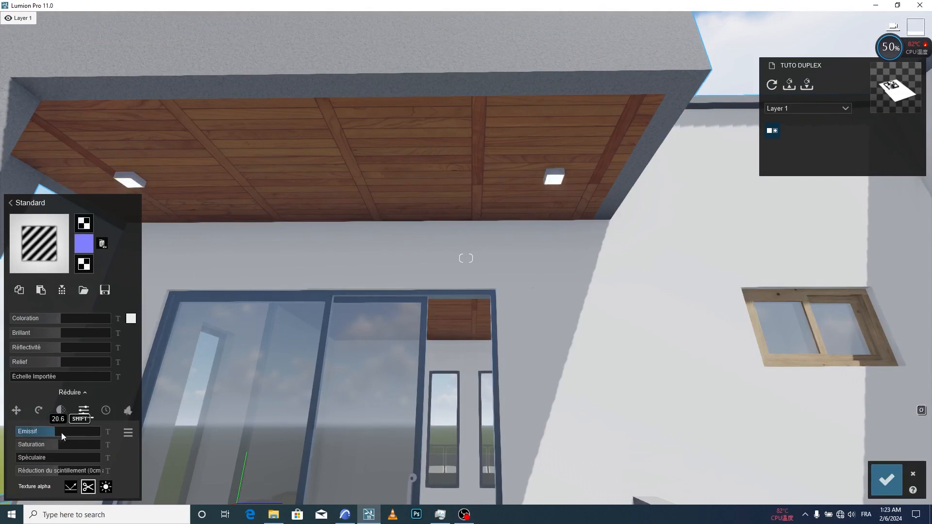
drag(61, 432, 32, 430)
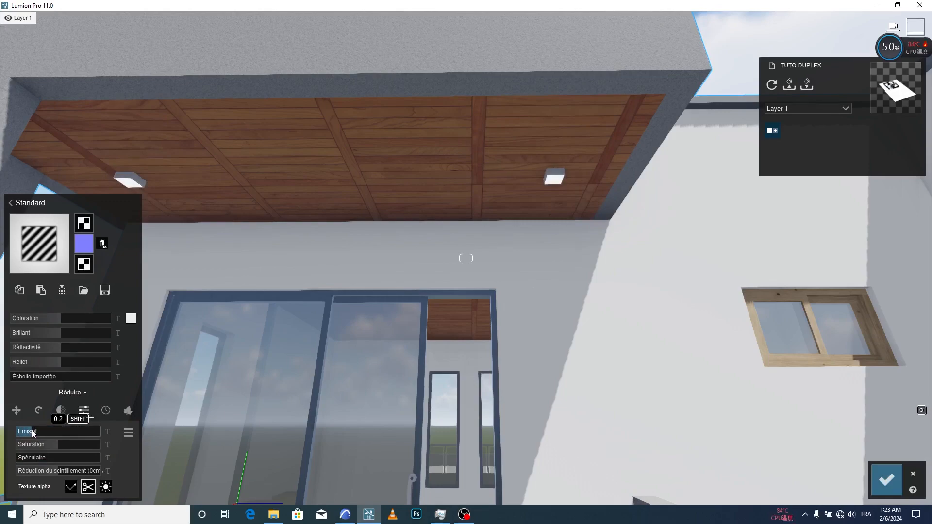
click(886, 479)
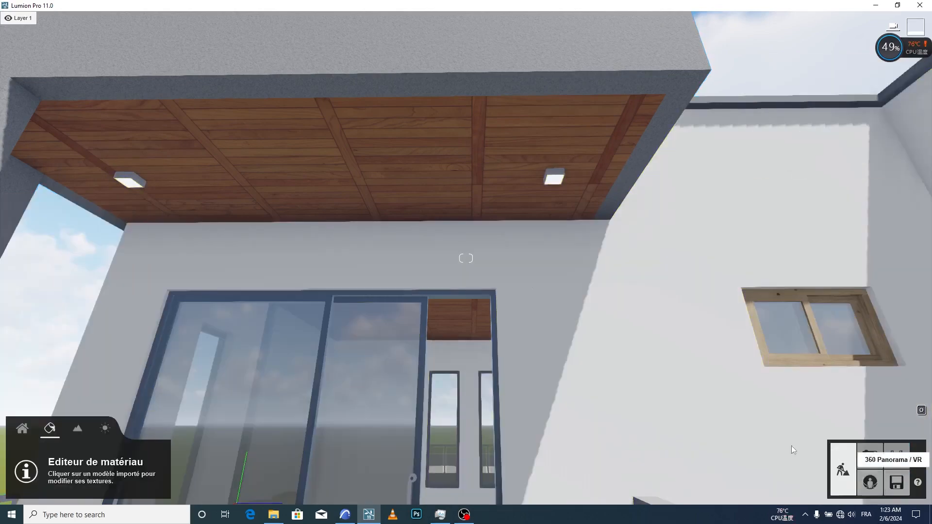
Copy the Aluminium material from the balcony's sliding door frame to the small wooden window frame beside it and save the changes
right_drag(527, 218, 532, 281)
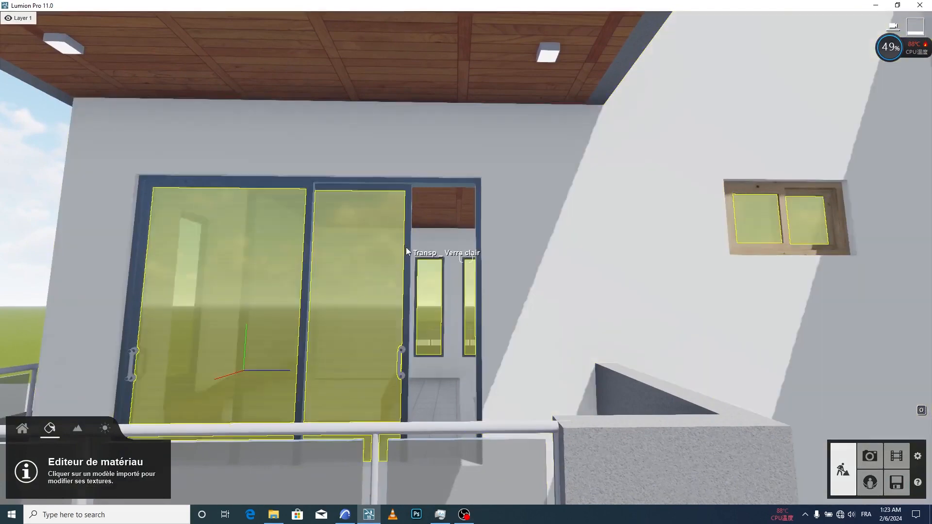
click(407, 252)
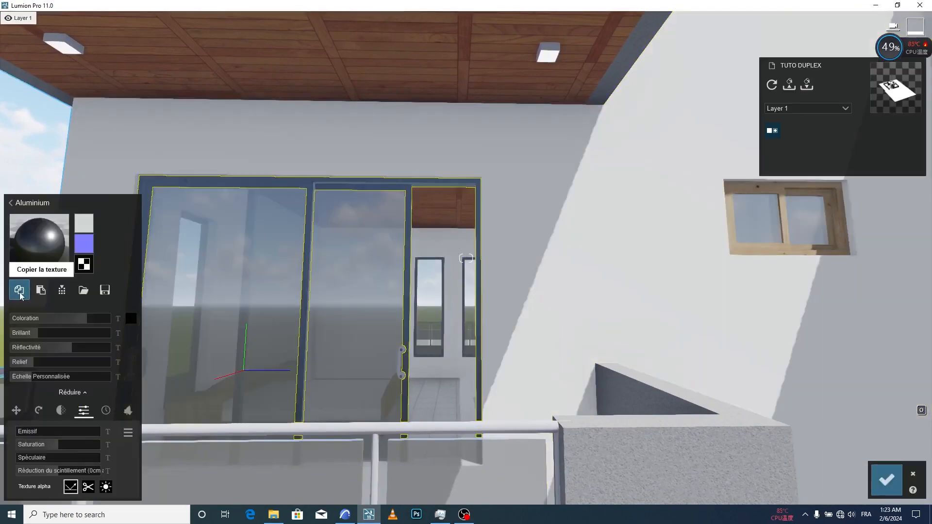
click(776, 239)
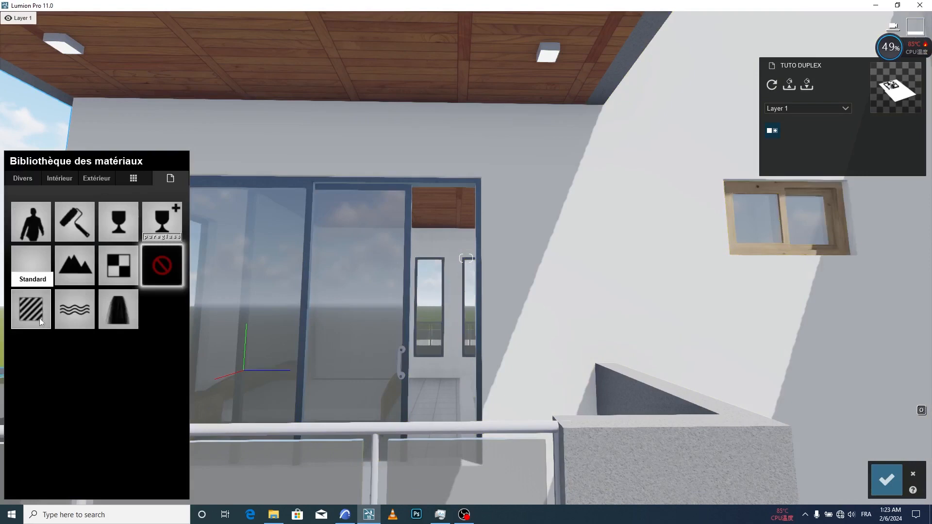
click(49, 332)
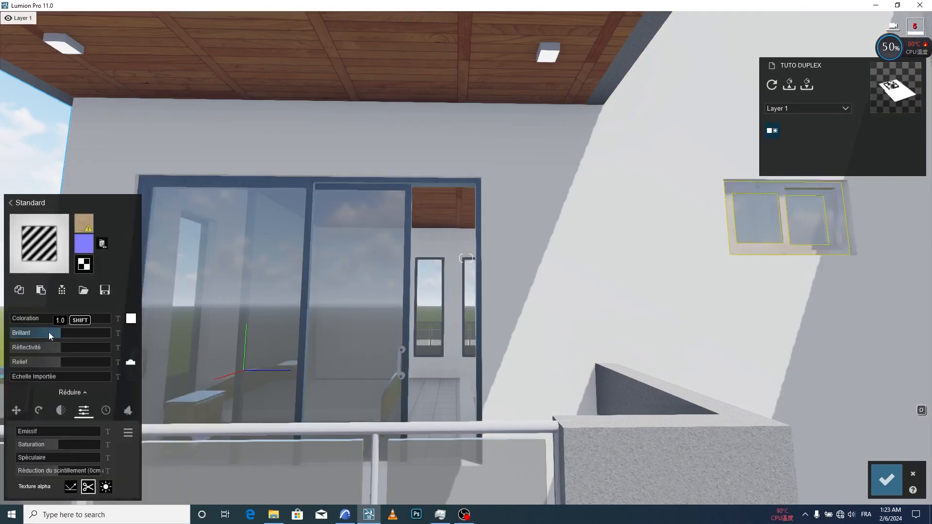
click(43, 290)
click(723, 382)
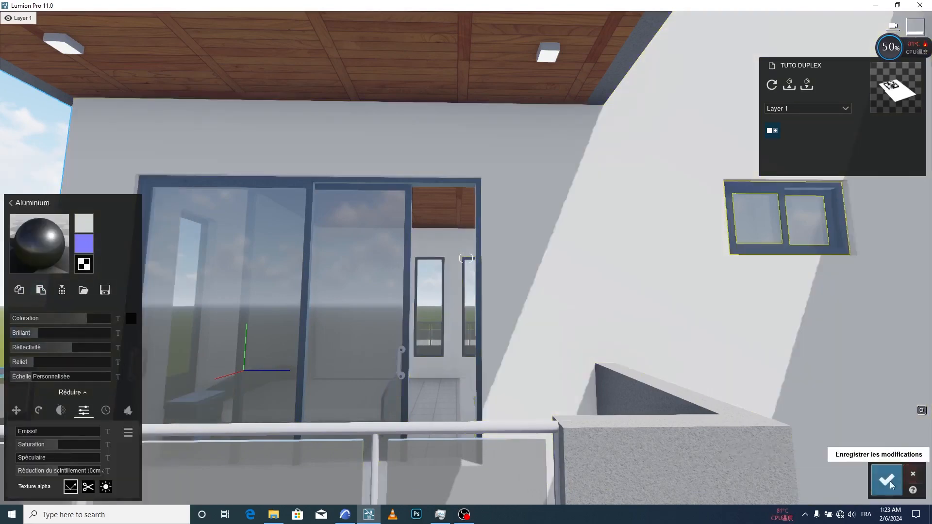
click(886, 480)
Examine the duplex's exterior from the pool side and the street, including the carport, boundary wall and planters
key(s)
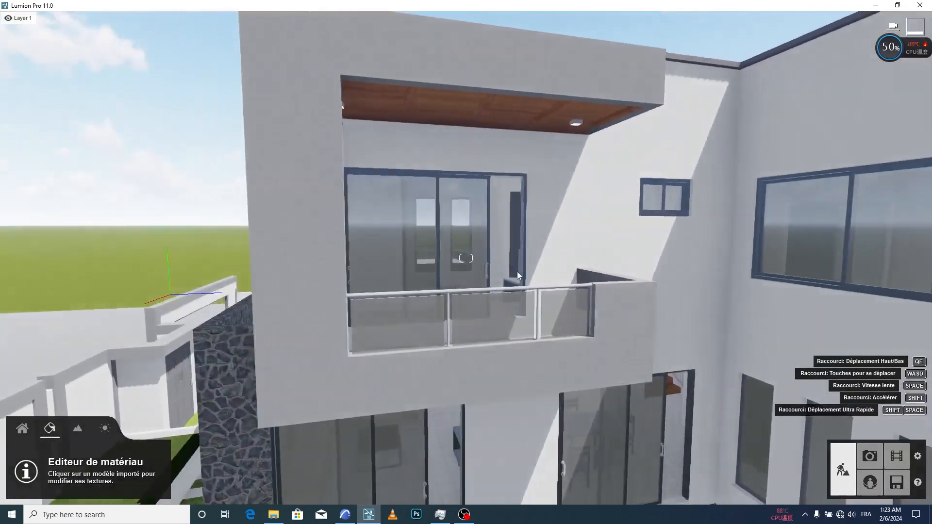
right_drag(517, 272, 456, 275)
key(s)
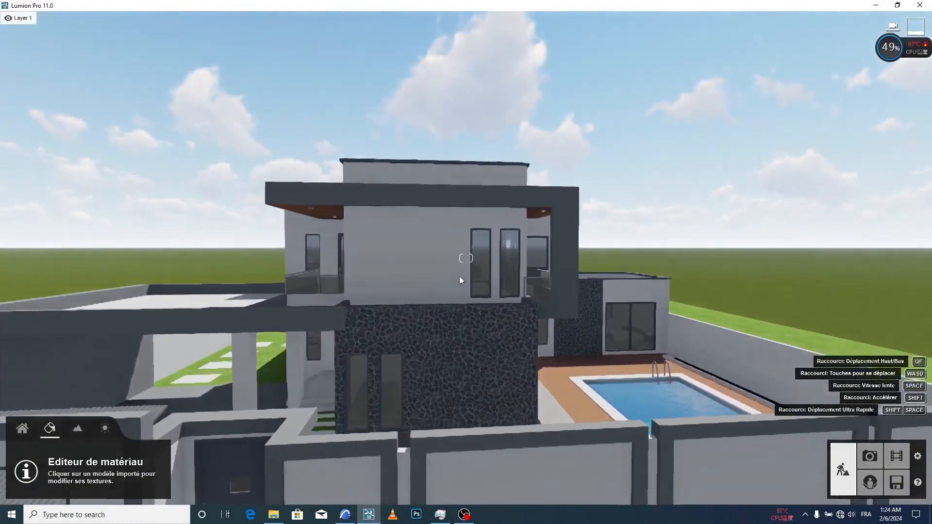
key(w)
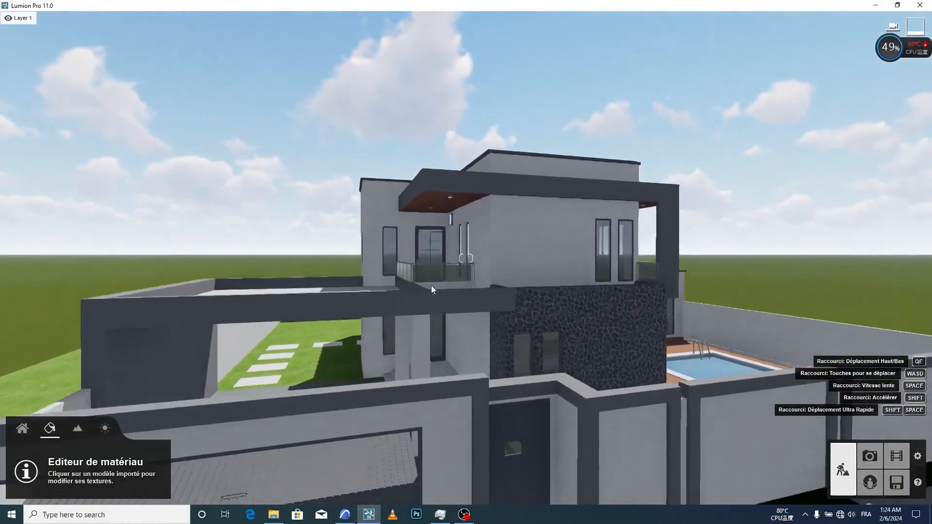
key(s)
right_drag(463, 278, 528, 284)
key(a)
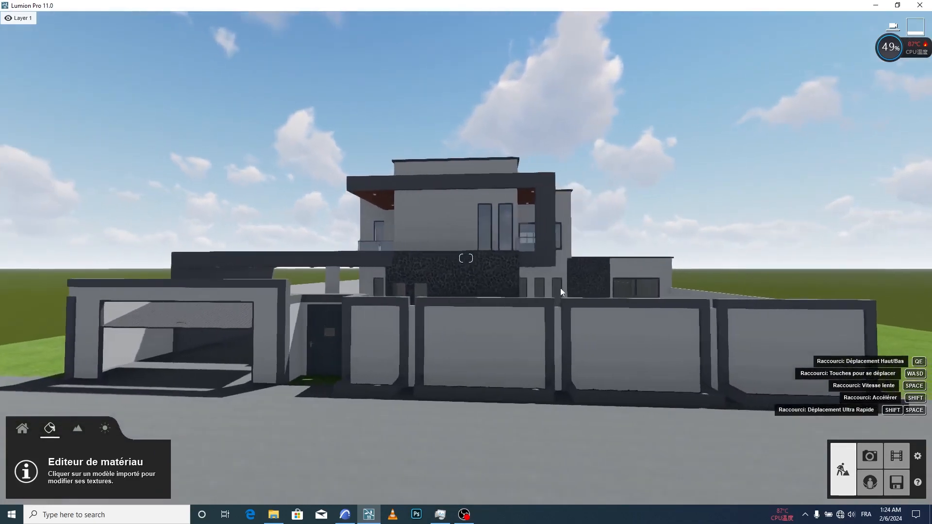
key(w)
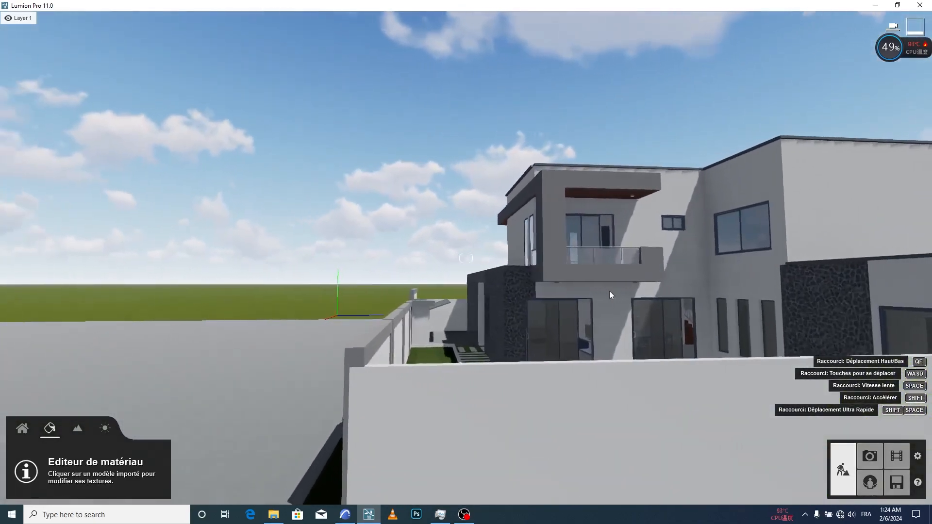
key(a)
right_drag(610, 295, 332, 292)
key(a)
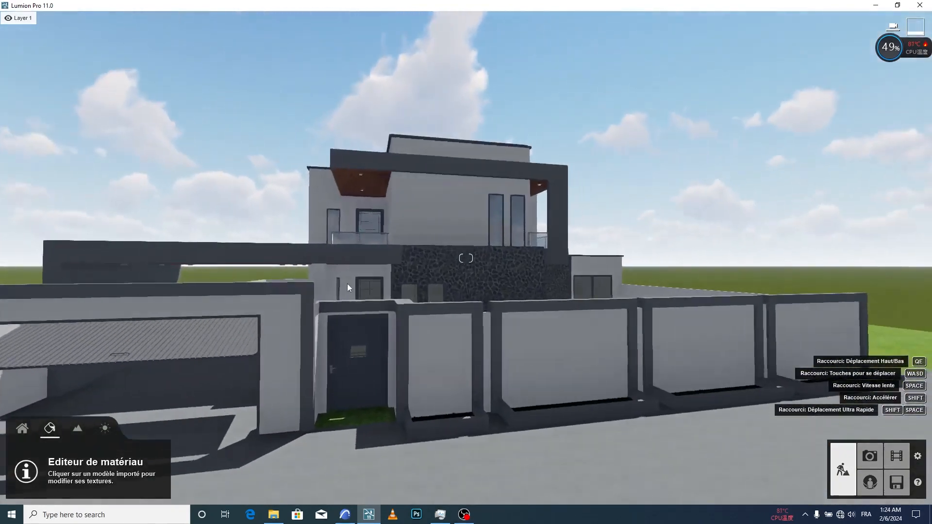
key(q)
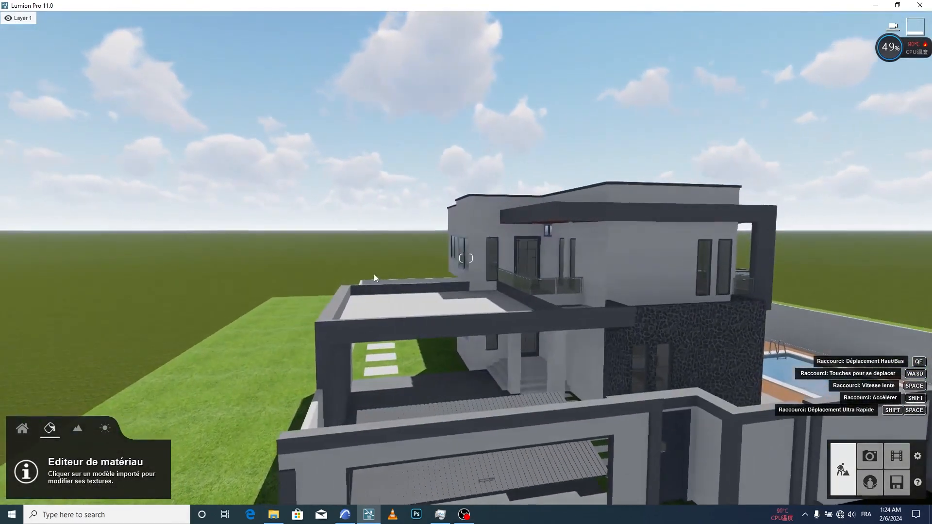
key(e)
key(d)
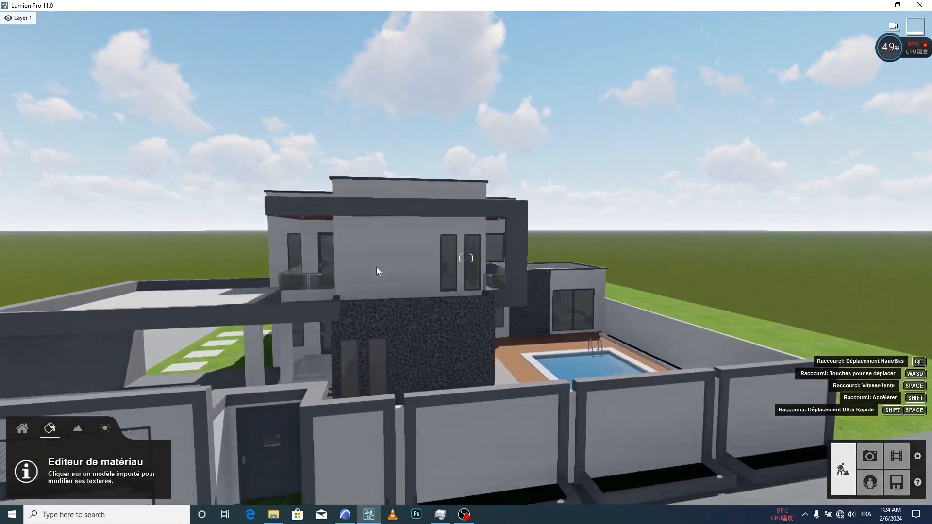
key(w)
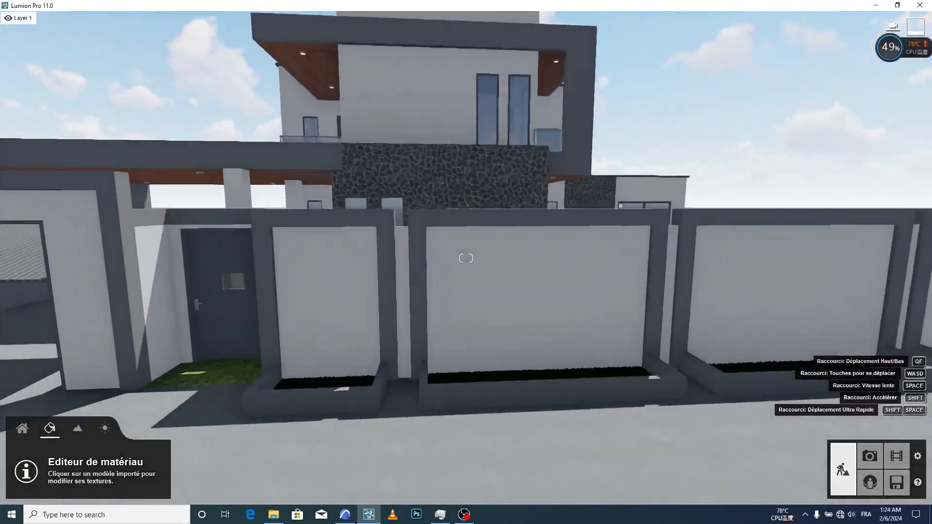
key(w)
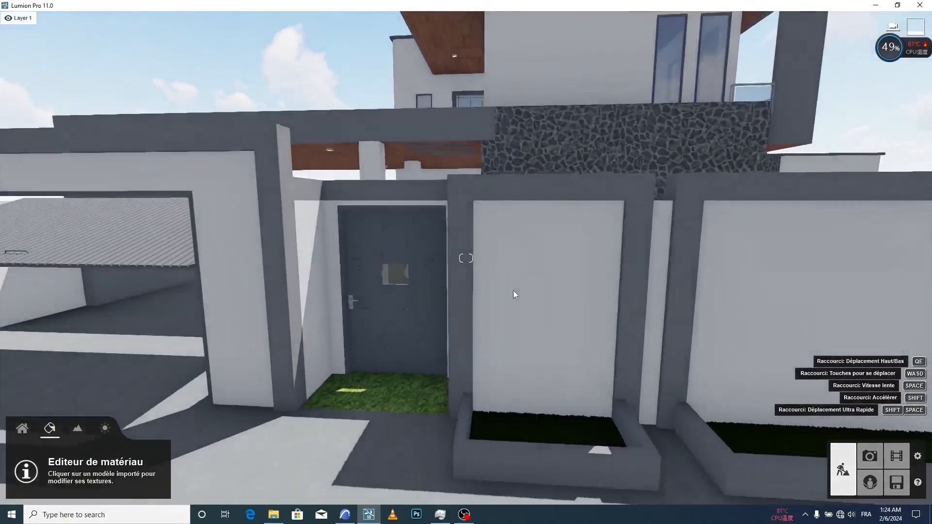
key(s)
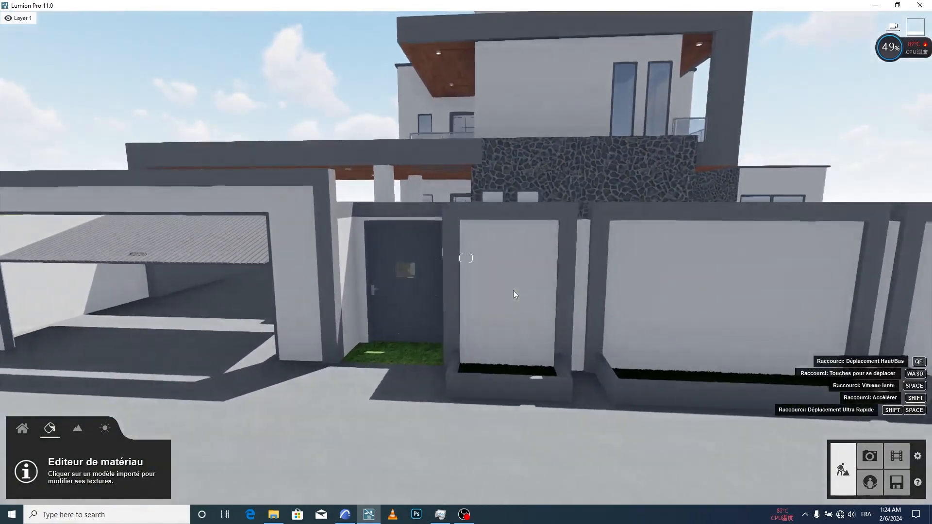
key(a)
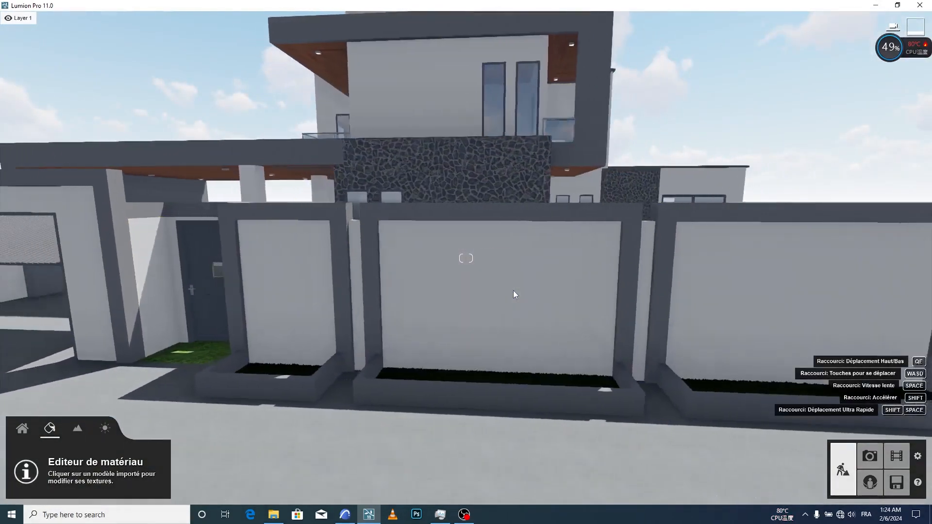
key(w)
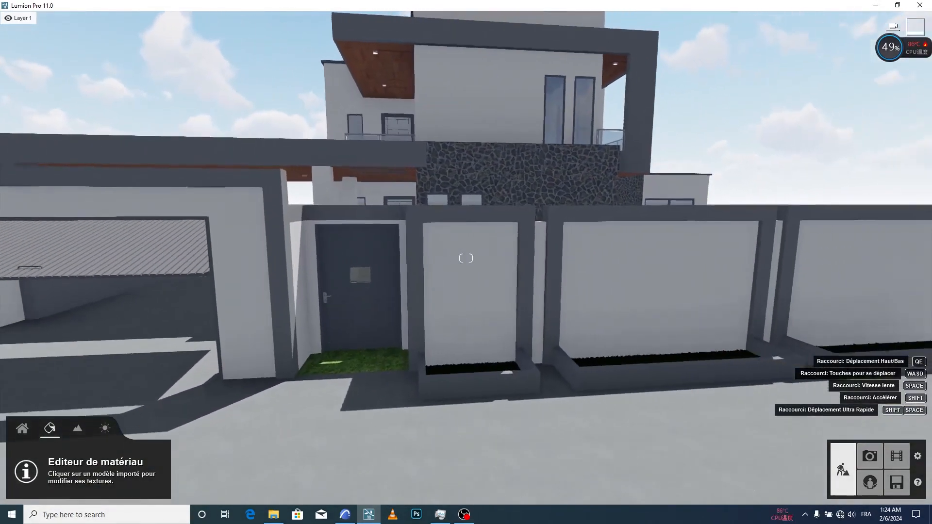
key(s)
key(w)
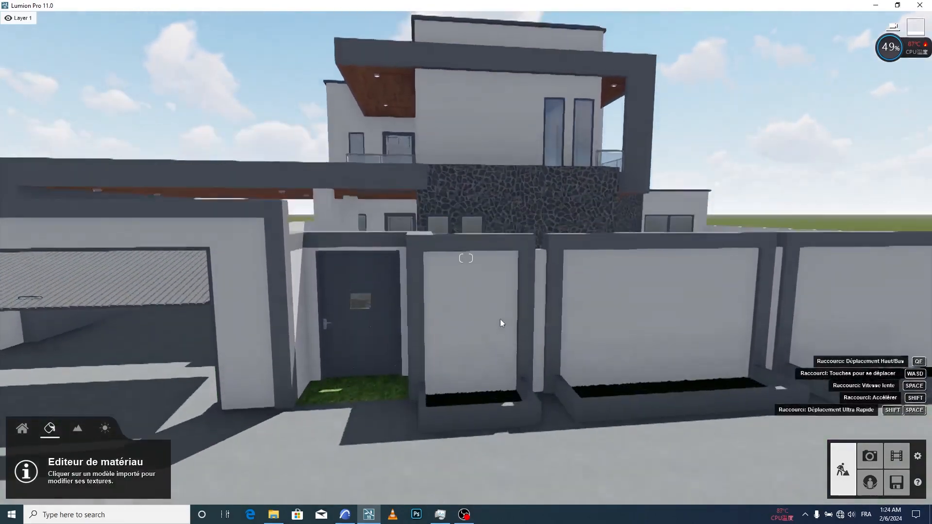
Switch from material editing to object placement at the street-side planters and make Layer 2 the active layer
key(w)
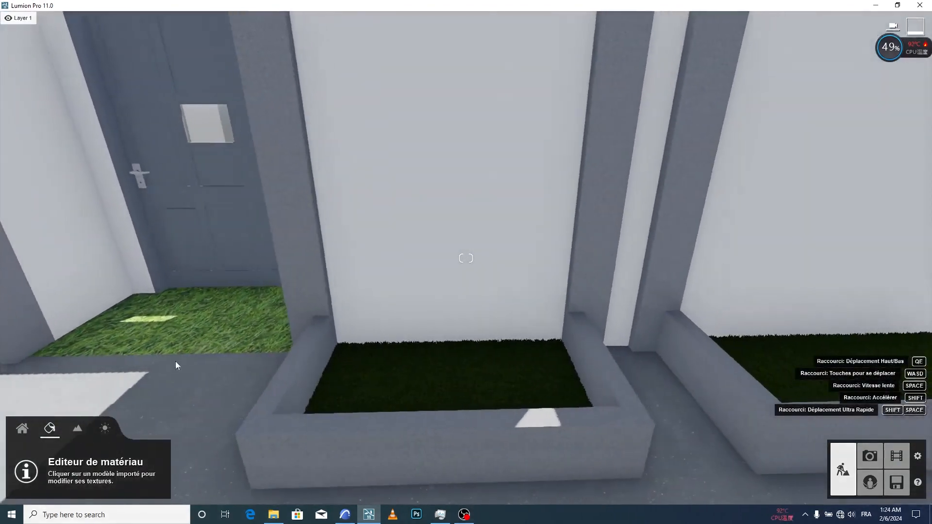
key(d)
click(25, 430)
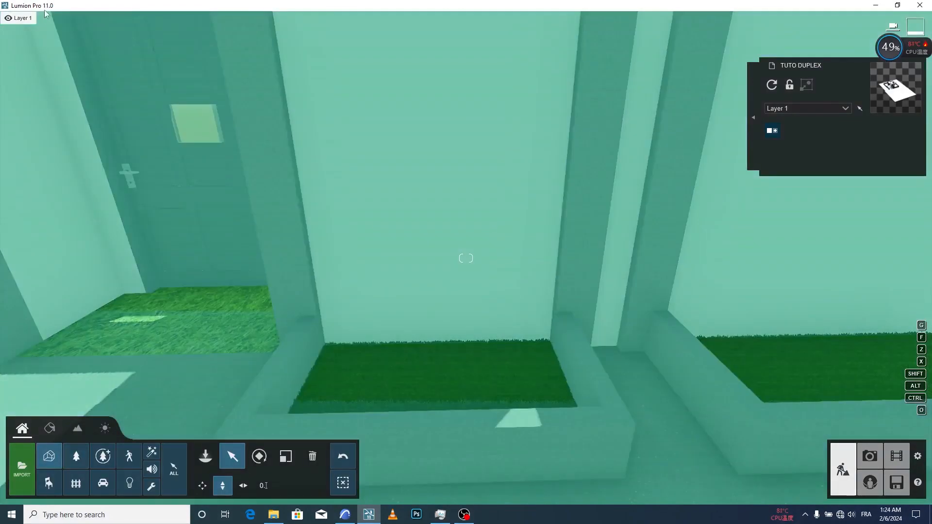
mouse_move(53, 20)
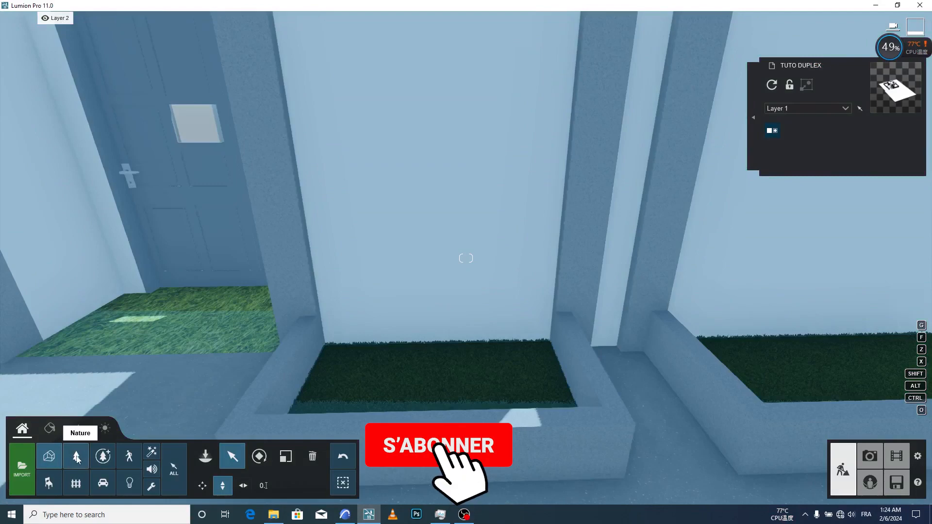
Place round bushes from the nature library's shrub category in the street-side planter next to the entrance door
click(77, 457)
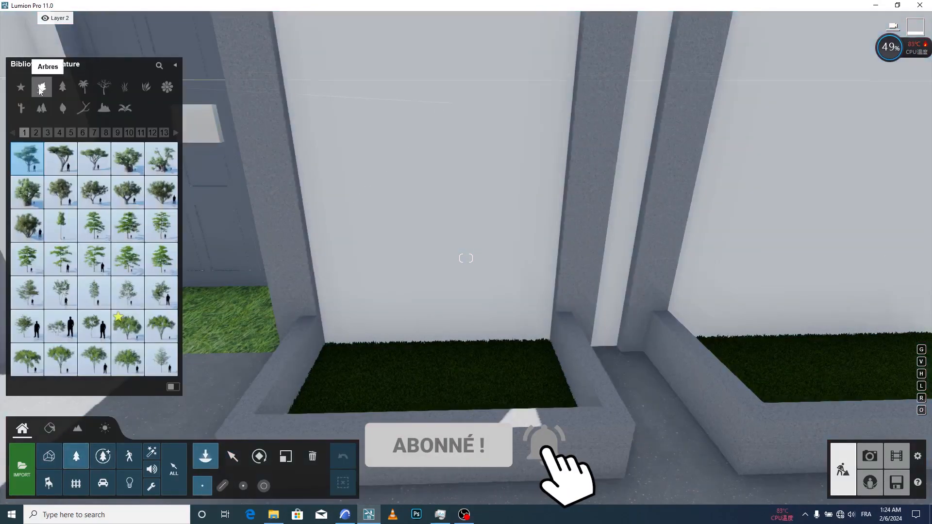
click(146, 87)
click(75, 131)
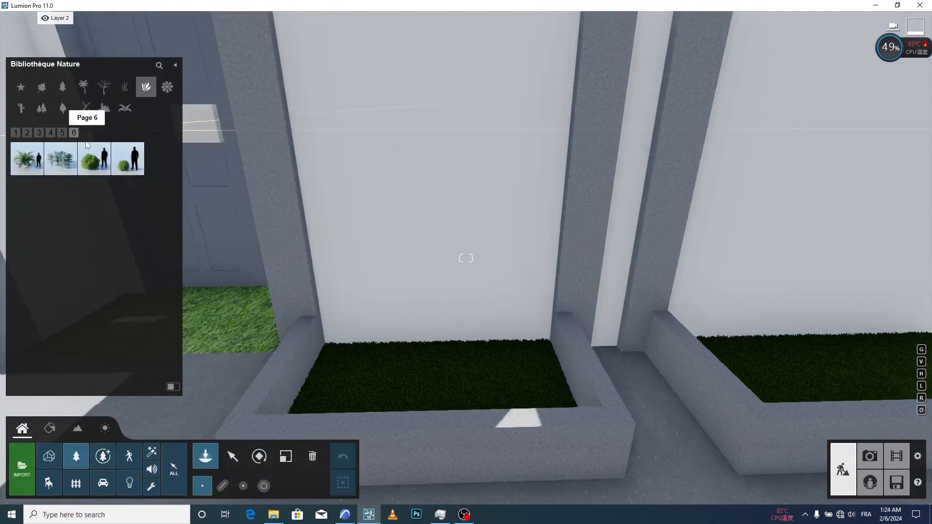
click(127, 158)
click(460, 355)
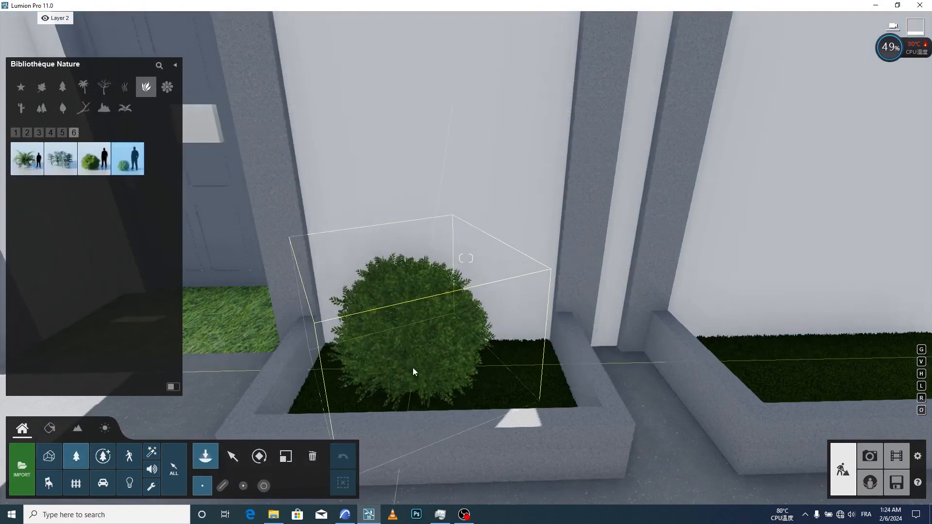
click(397, 369)
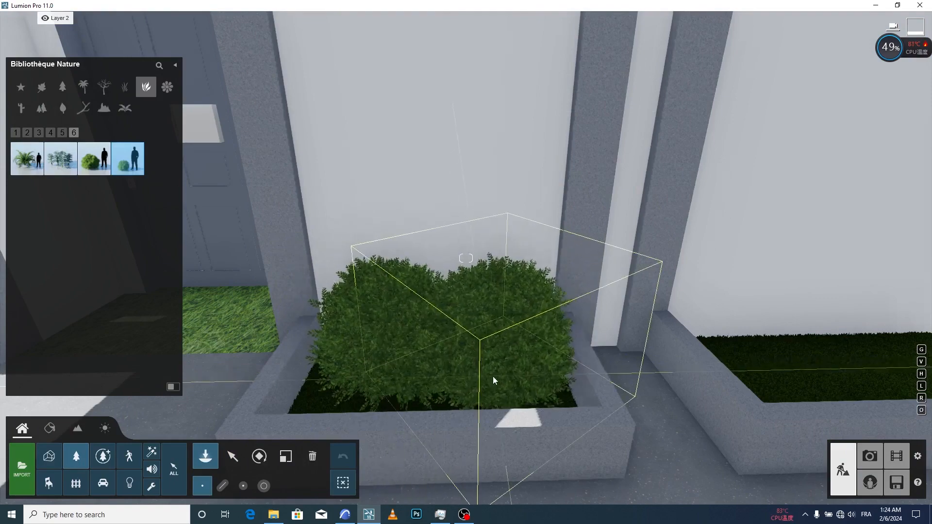
Add a round bush at each end of the second and third street-side planters
right_drag(558, 301, 339, 345)
click(223, 363)
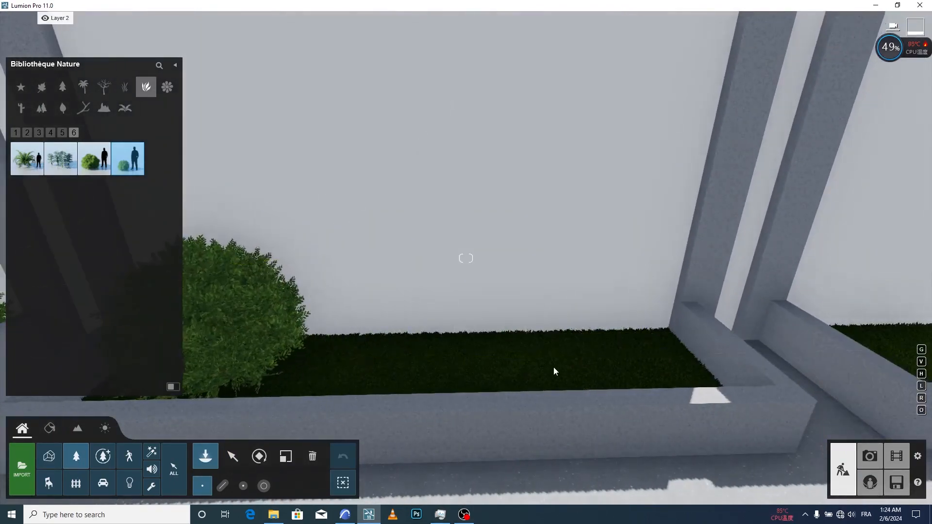
click(575, 367)
right_drag(628, 348, 344, 355)
click(301, 358)
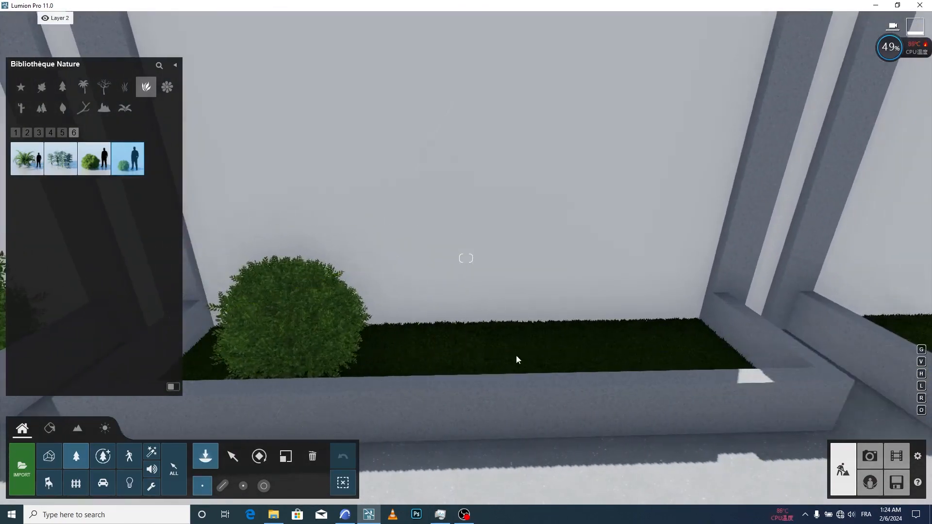
click(614, 360)
Place two more round bushes, one at each end of the last street-side planter
right_drag(614, 360, 612, 350)
key(d)
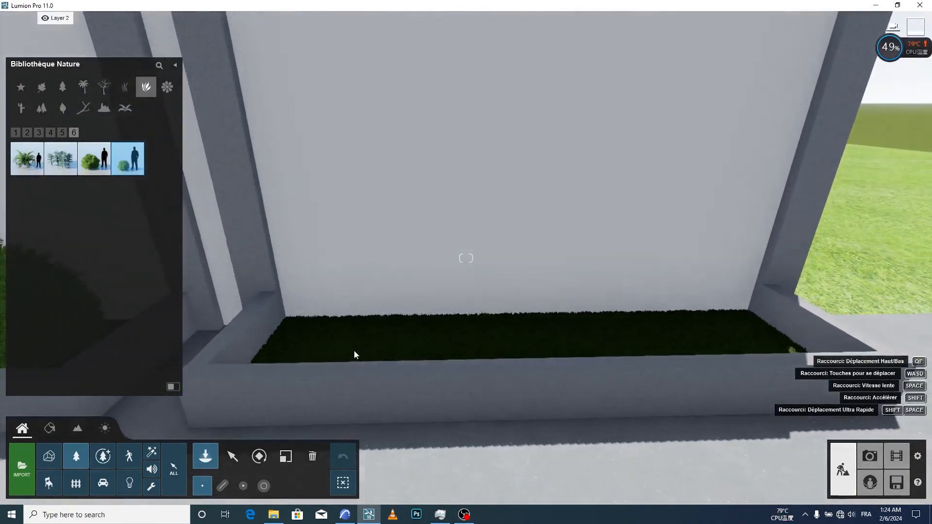
click(361, 351)
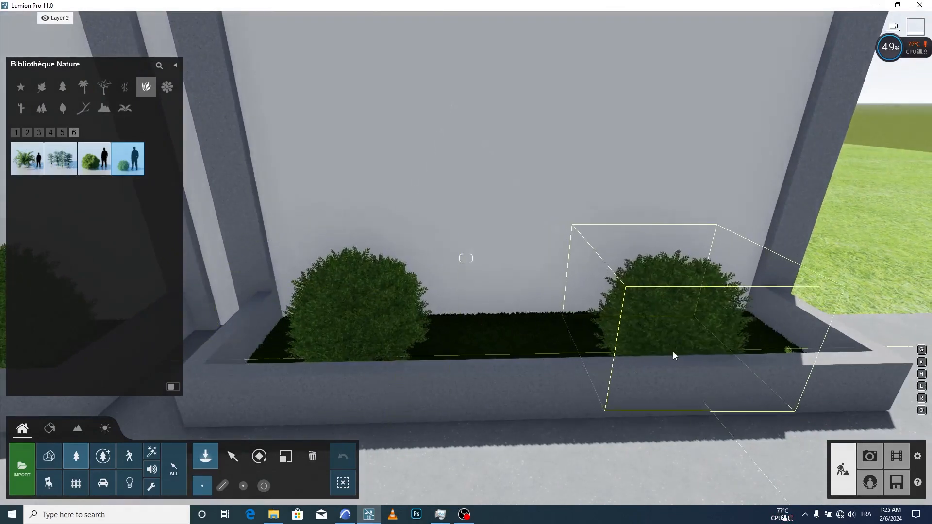
click(691, 353)
Choose a spiky-leaved plant from the shrub category and place it between the two bushes in the last planter
click(62, 133)
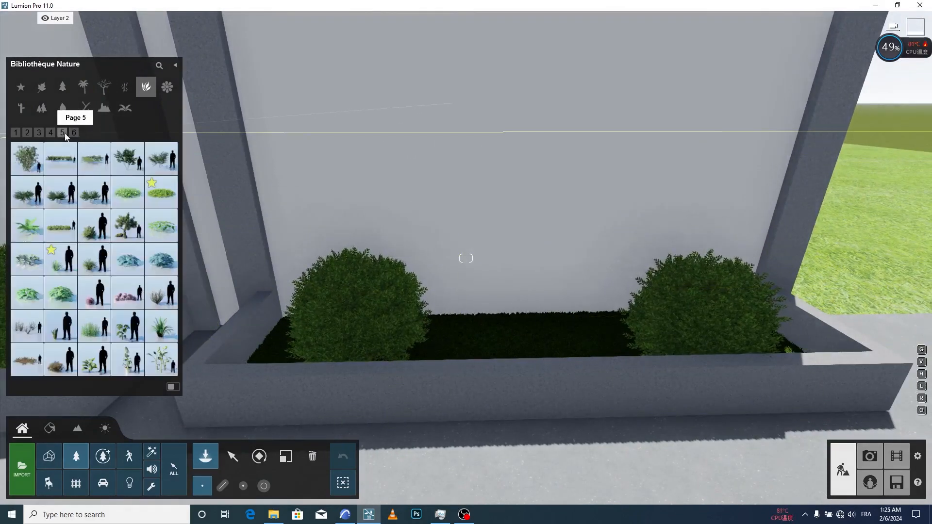
click(53, 136)
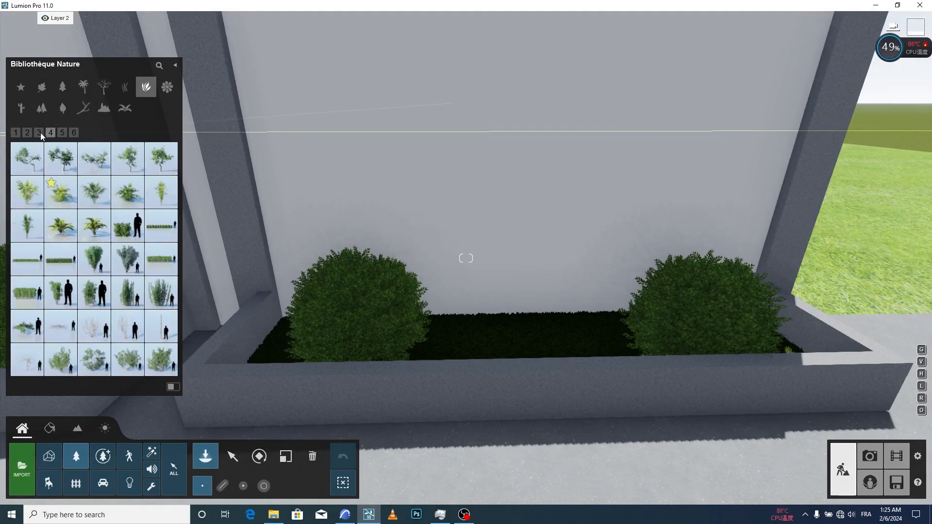
click(94, 192)
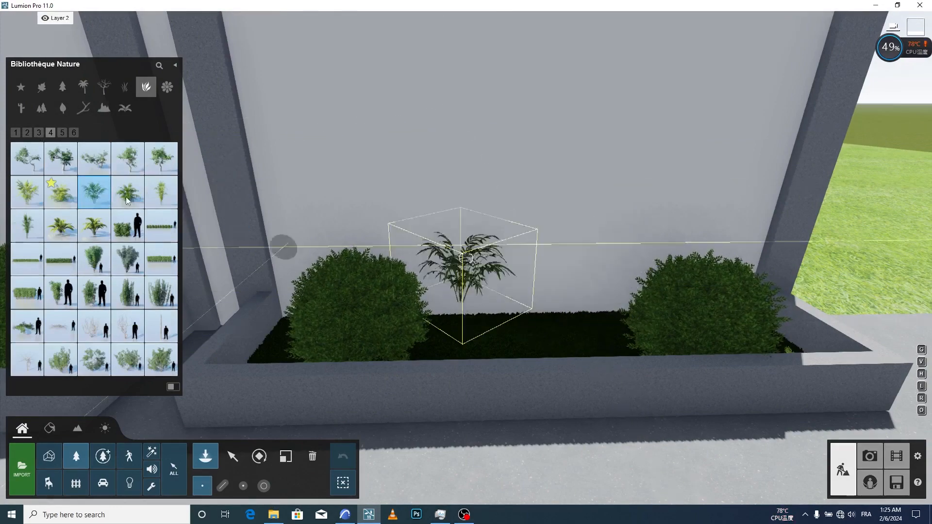
click(40, 137)
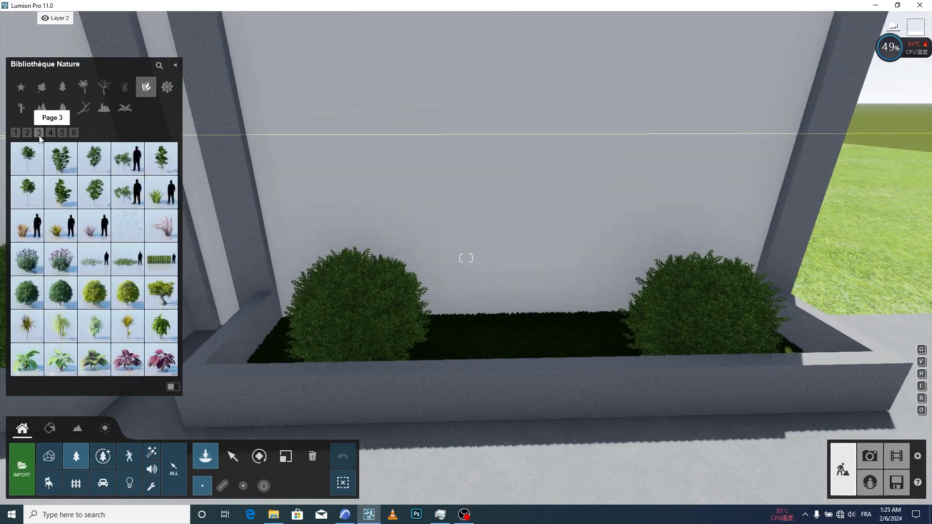
click(62, 135)
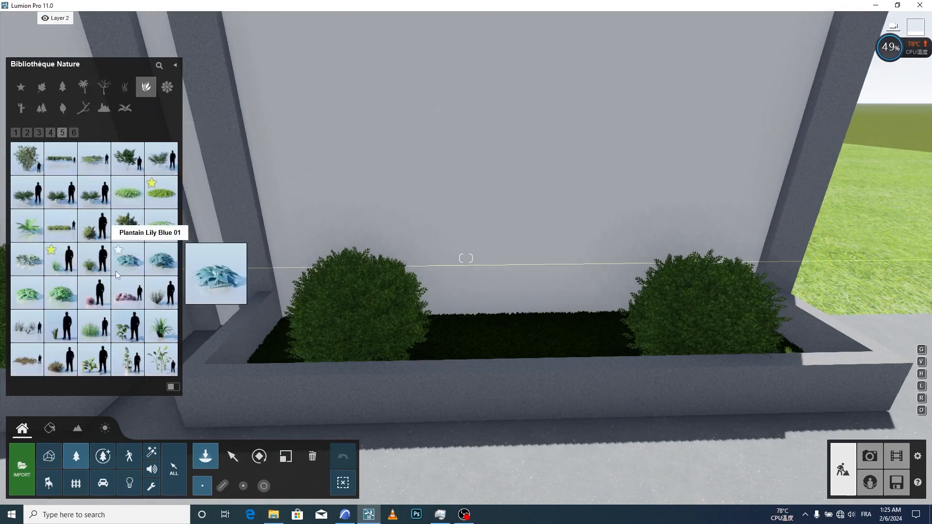
click(95, 266)
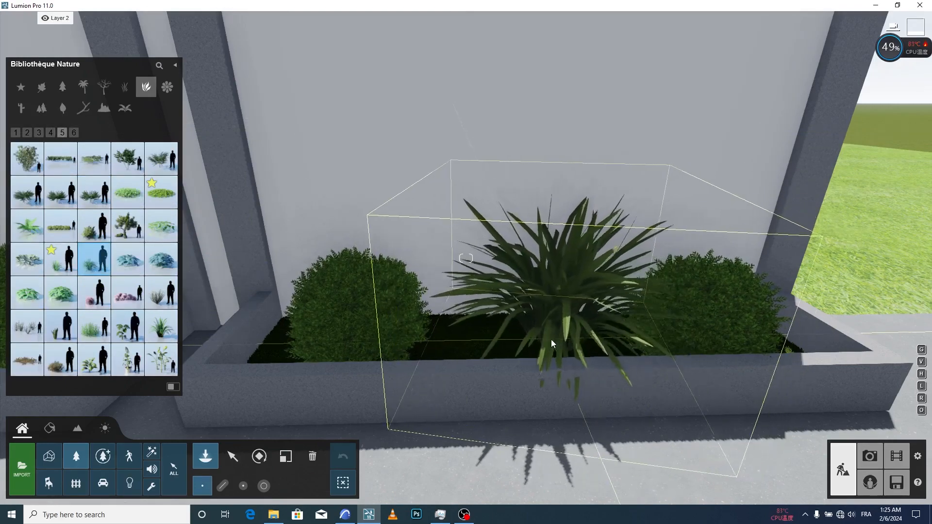
click(531, 353)
Repeat the spiky-leaved plant between the round bushes in the second and third street-side planters
key(a)
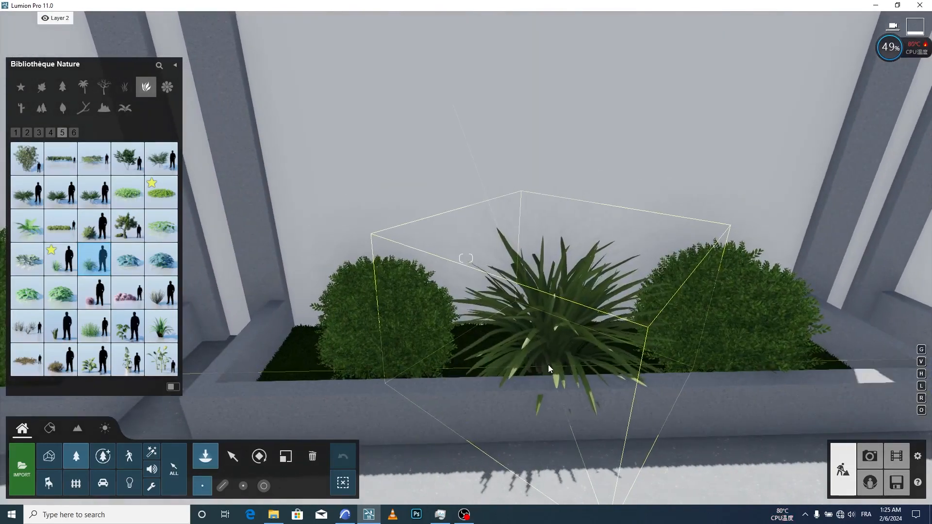
click(543, 359)
key(a)
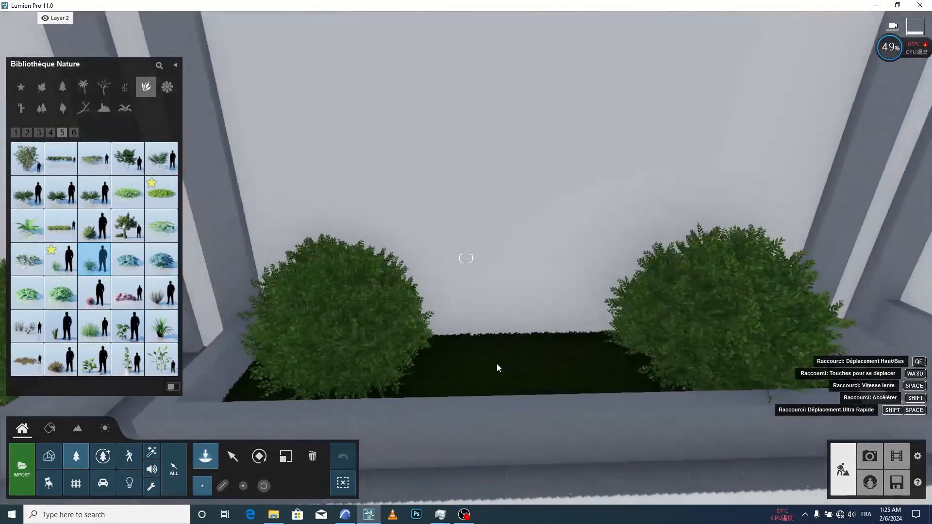
key(a)
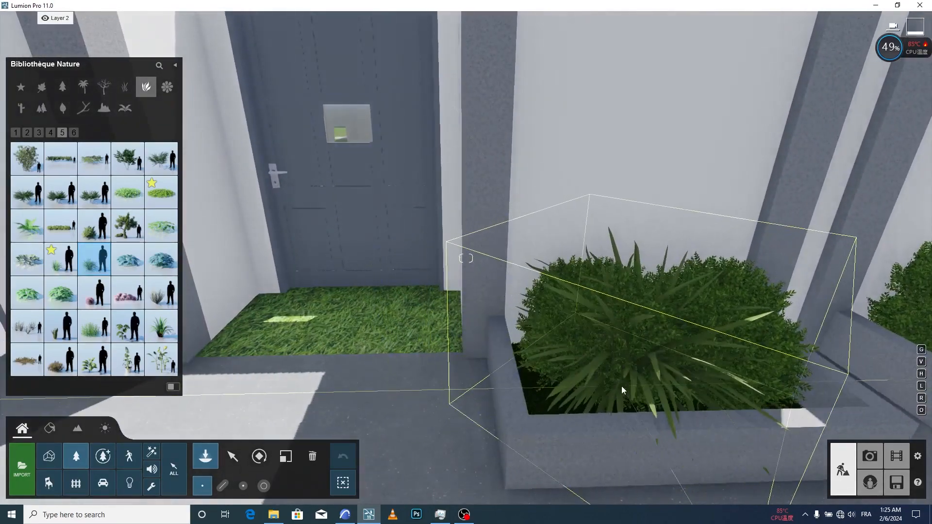
Place the spiky-leaved plant on the lawn beyond the carport, close to the house wall below the window
key(a)
right_drag(549, 387, 389, 340)
key(w)
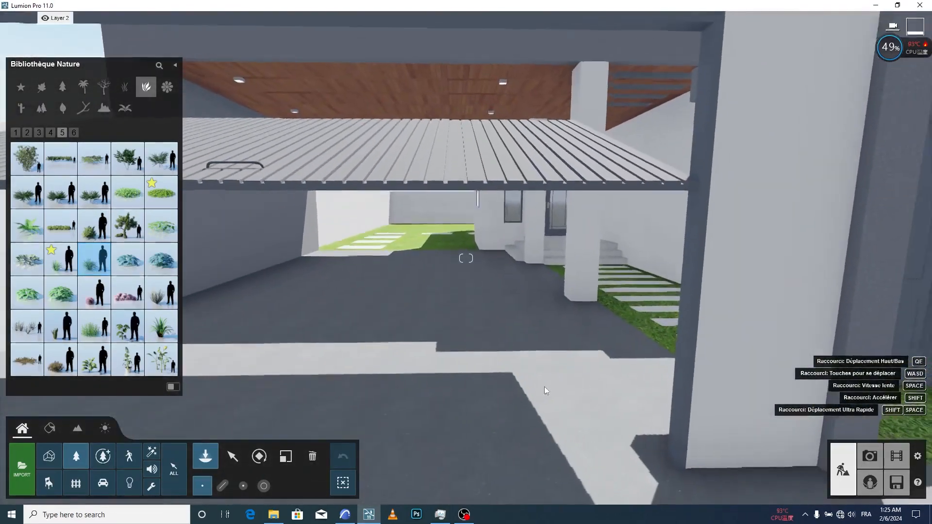
key(w)
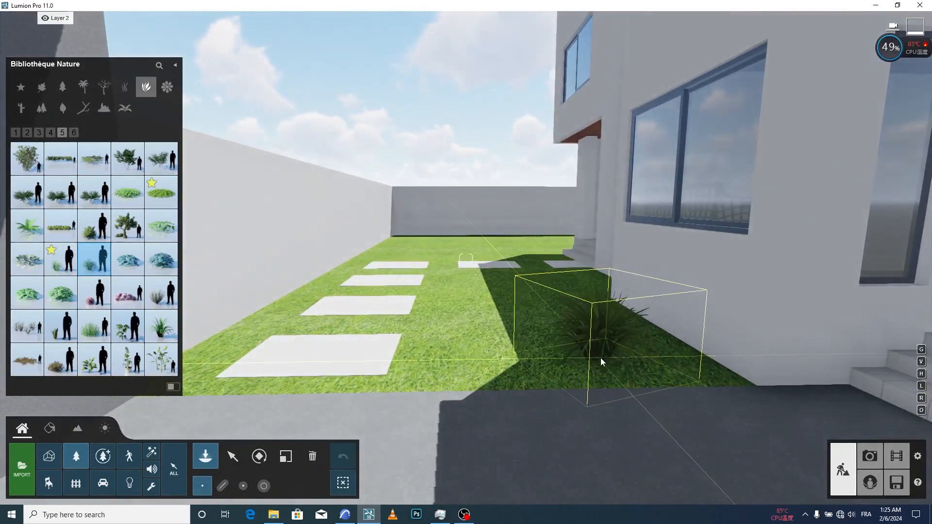
click(601, 357)
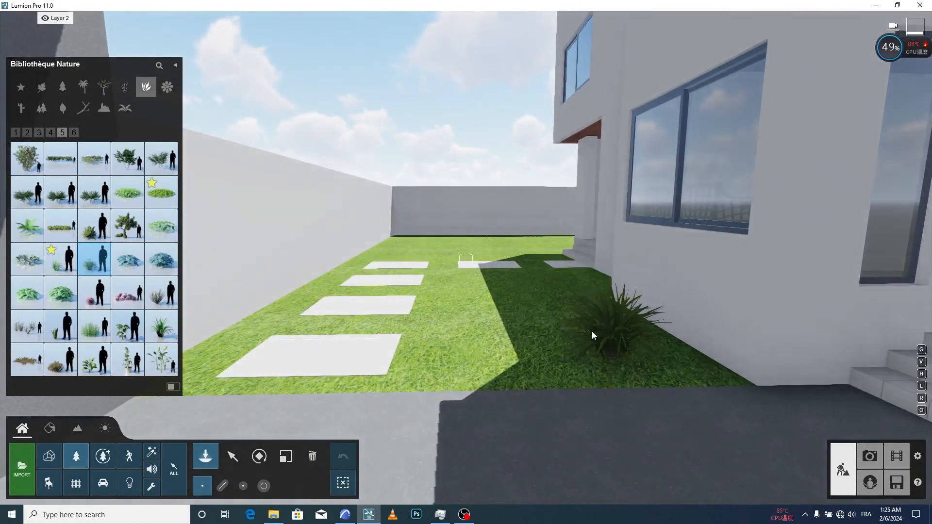
Place several FicusElastica 005 shrubs around the spiky plant on the lawn beside the house
click(39, 132)
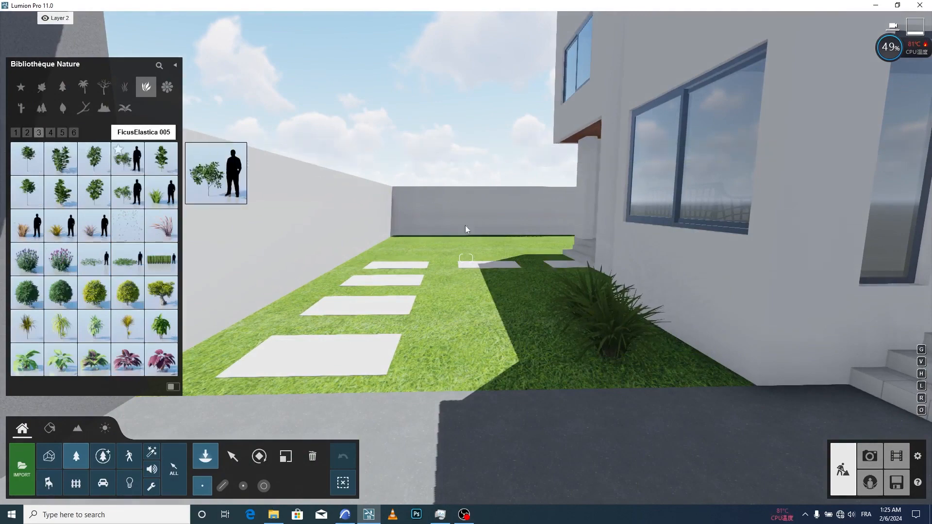
click(573, 316)
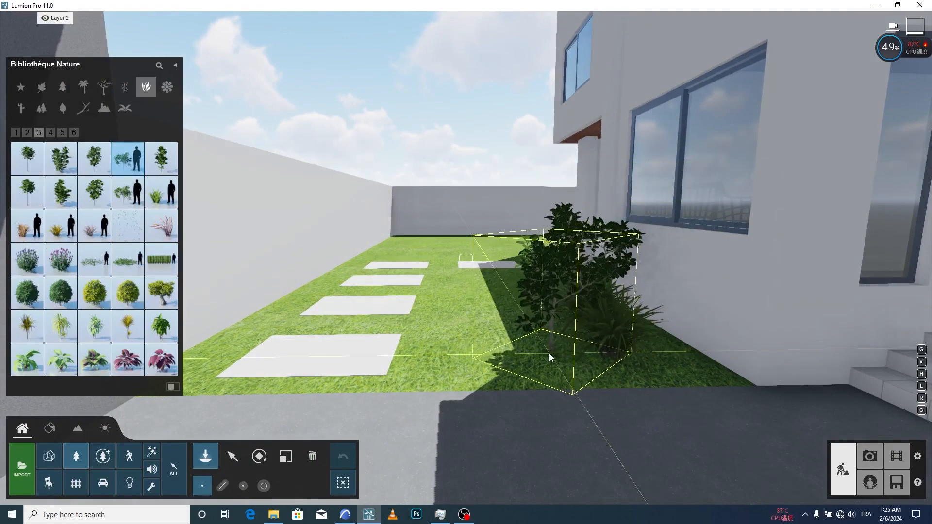
click(505, 310)
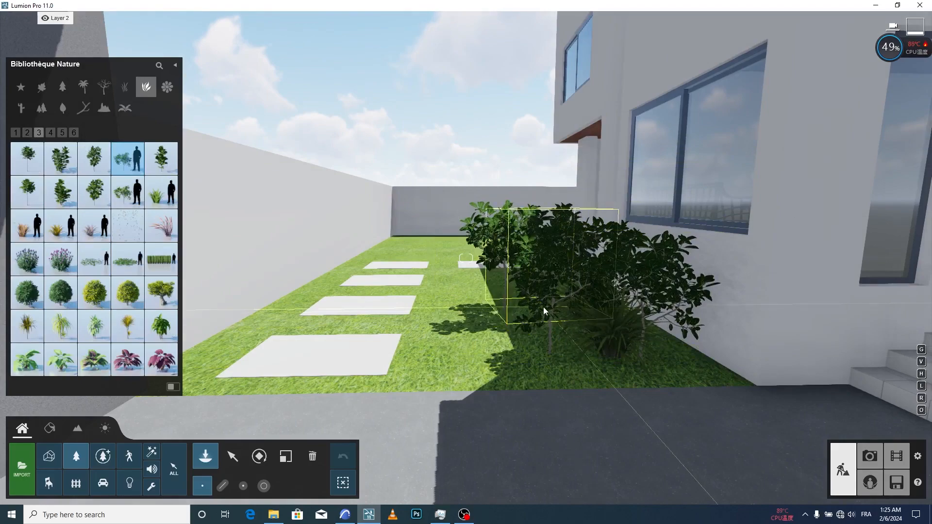
Place two small leafy shrubs side by side in the lawn's far corner, against the boundary wall
key(q)
key(w)
key(w)
key(q)
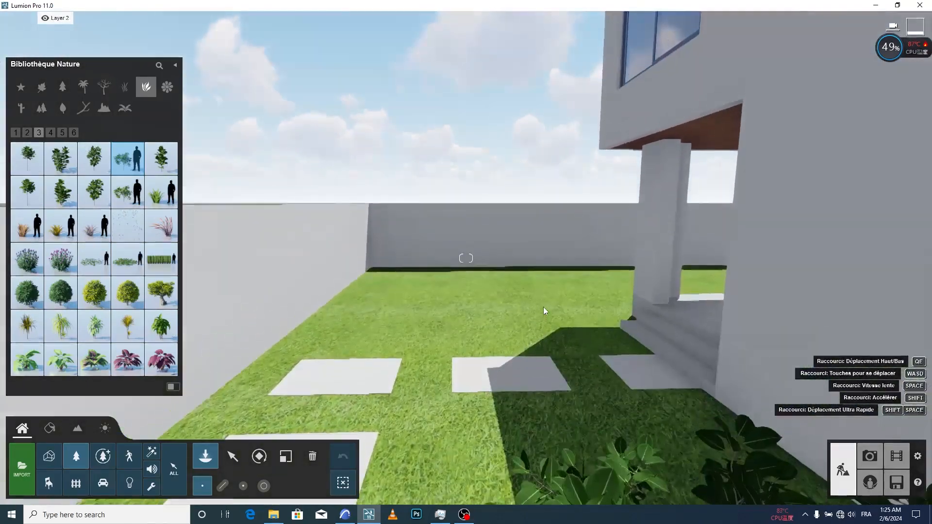
right_drag(543, 306, 537, 304)
key(w)
mouse_move(74, 301)
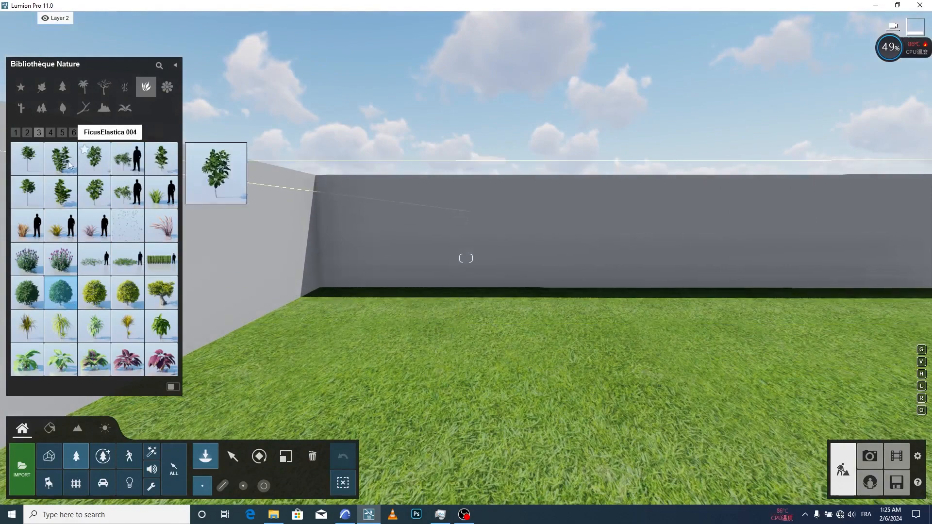
click(28, 133)
mouse_move(130, 169)
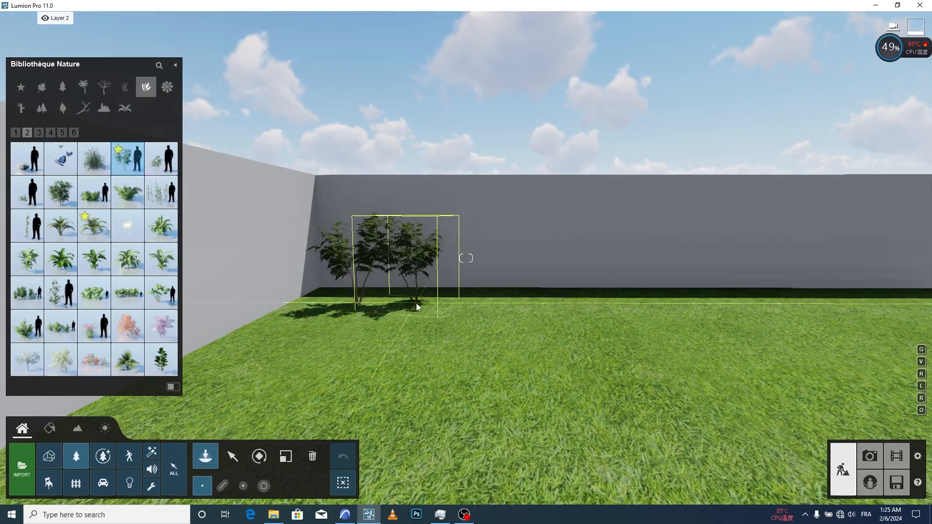
Place an Alexandra Palm Group v1 in front of the corner shrubs and enlarge it
click(89, 89)
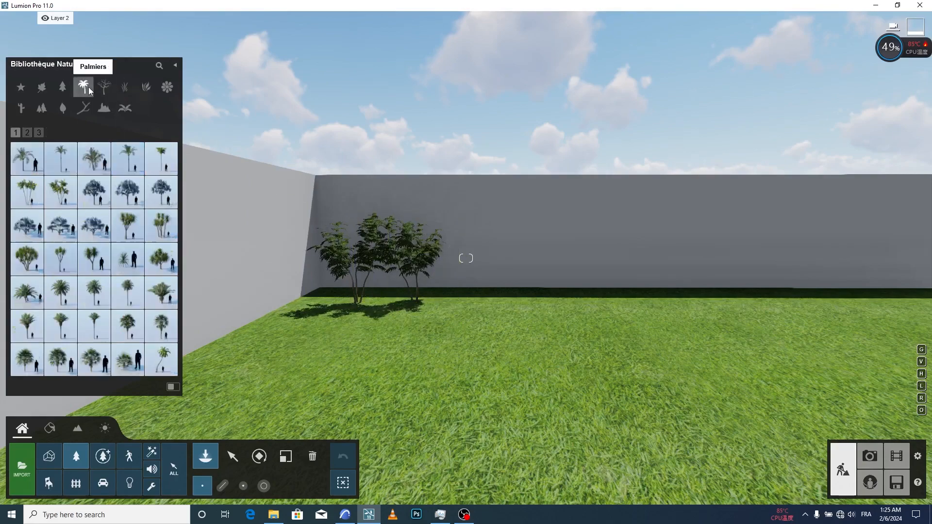
click(95, 160)
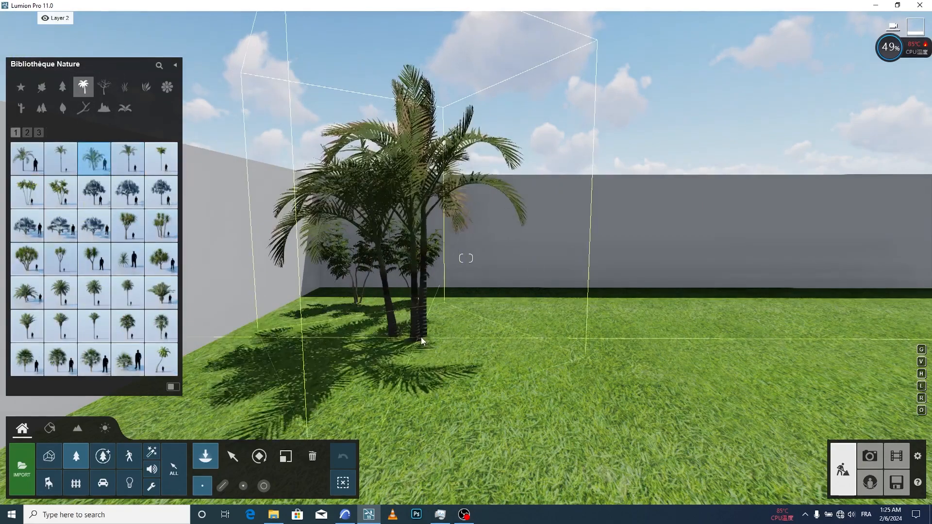
click(427, 333)
click(286, 457)
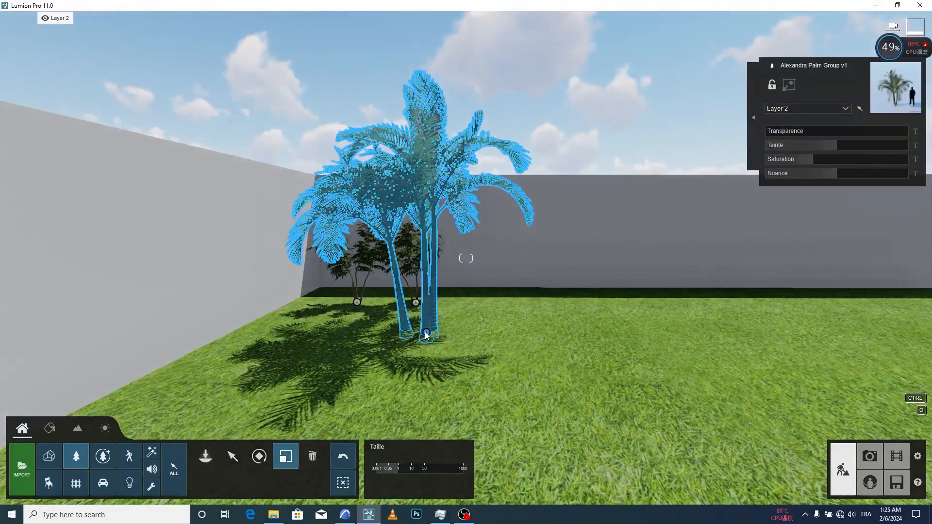
drag(426, 335, 426, 306)
right_drag(427, 308, 430, 339)
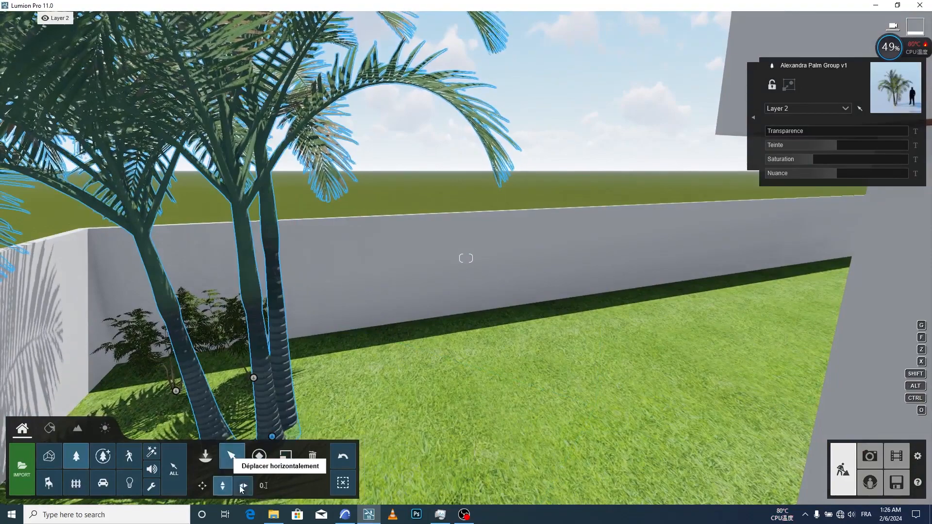
Copy the enlarged palm group horizontally across the lawn along the boundary wall
right_drag(469, 326, 391, 359)
alt+drag(391, 353, 699, 308)
Add another palm group farther along the lawn near the far boundary wall and resize it
right_drag(292, 322, 136, 348)
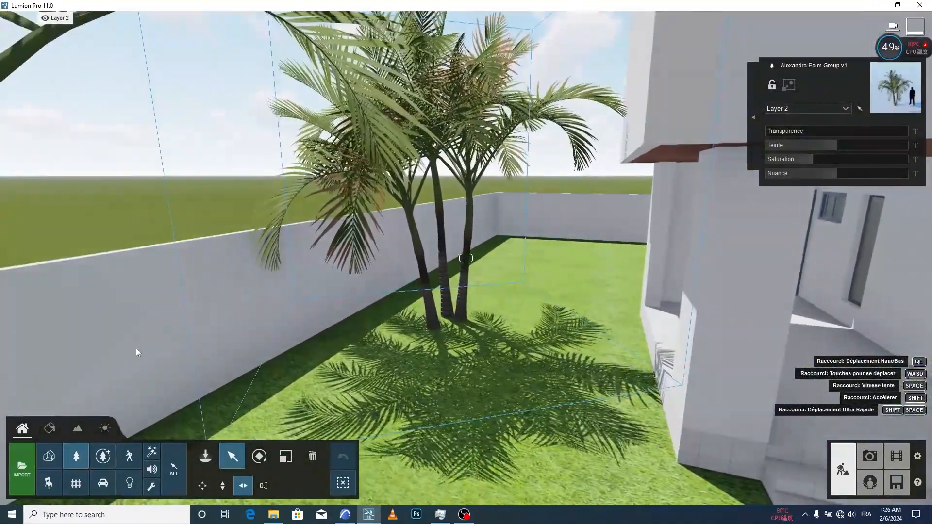
drag(496, 294, 538, 254)
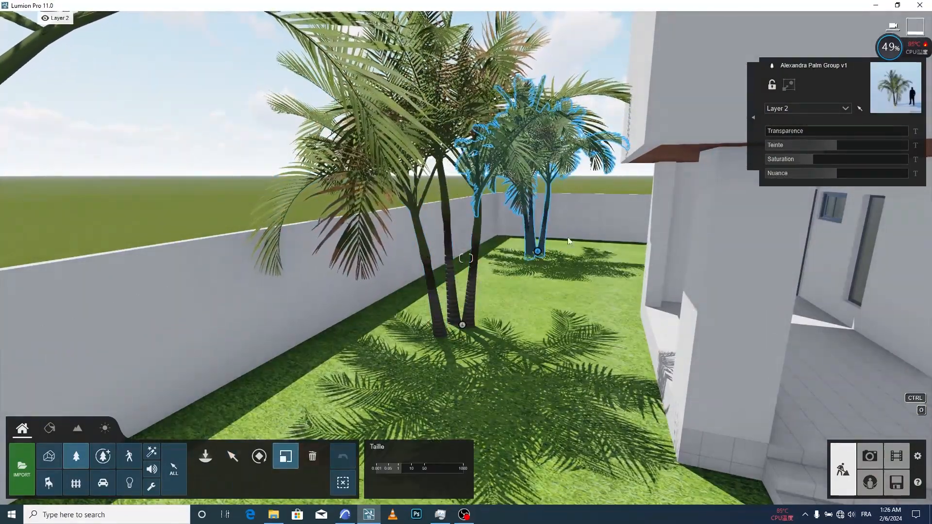
drag(537, 227, 538, 206)
Examine the planted palms, the duplex's street front and the narrow planter along the terrace's boundary wall
right_drag(538, 213, 564, 299)
key(s)
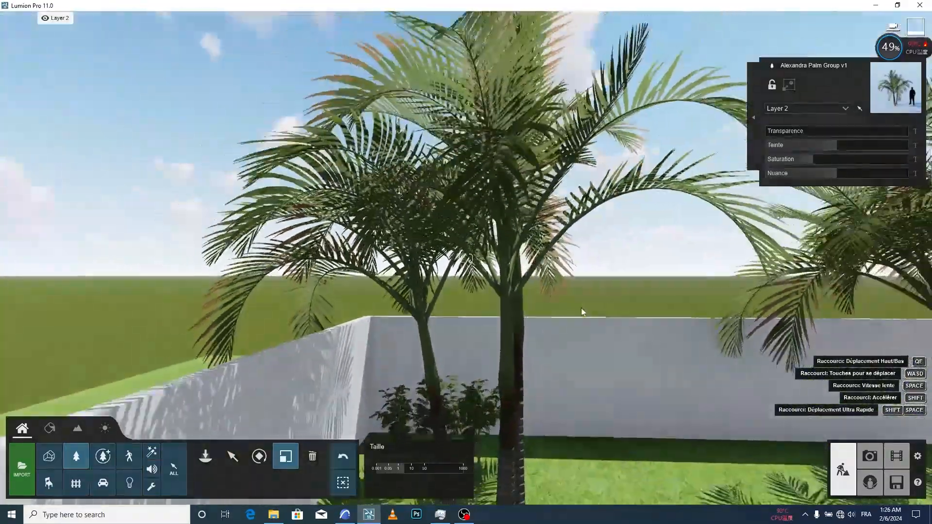
key(ctrl+0)
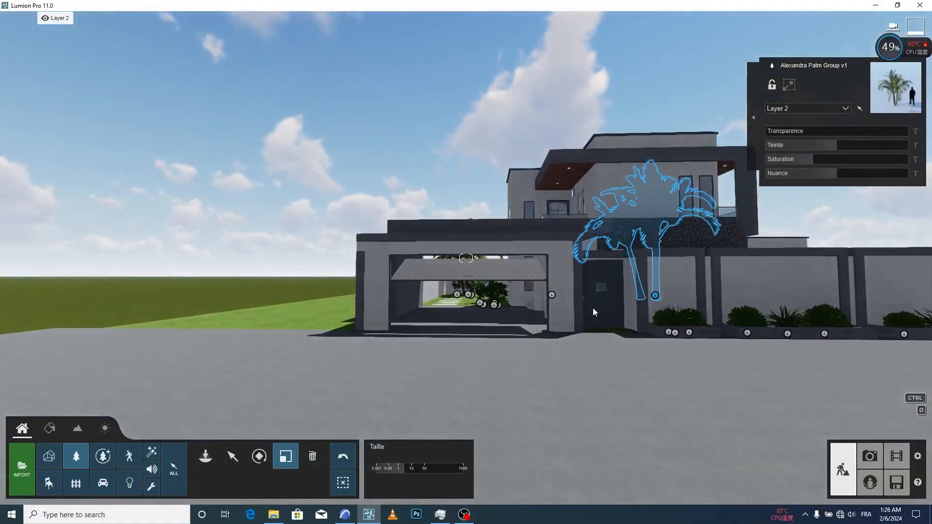
right_drag(592, 308, 647, 322)
key(q)
key(w)
key(w)
right_drag(514, 302, 580, 299)
key(a)
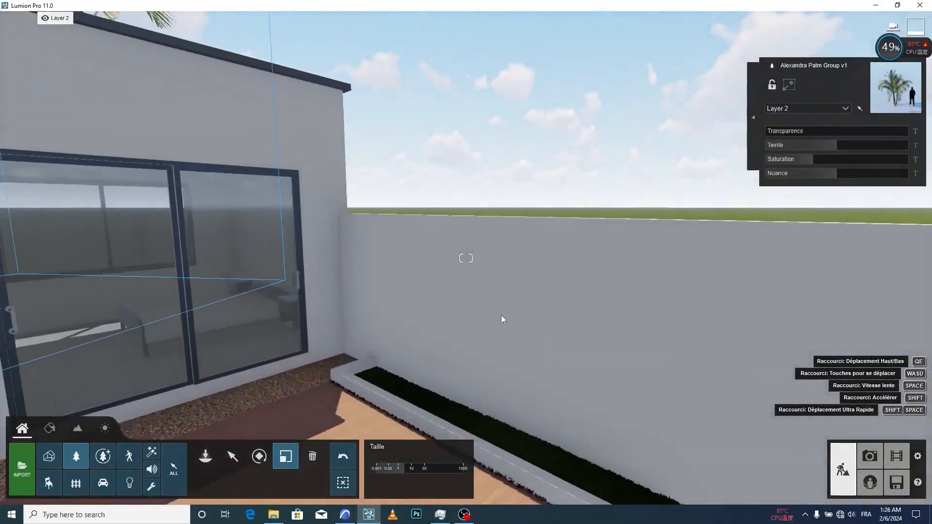
Place a SagoPalmSmall 001 at the house end of the narrow terrace planter and shrink it slightly
right_drag(500, 316, 546, 334)
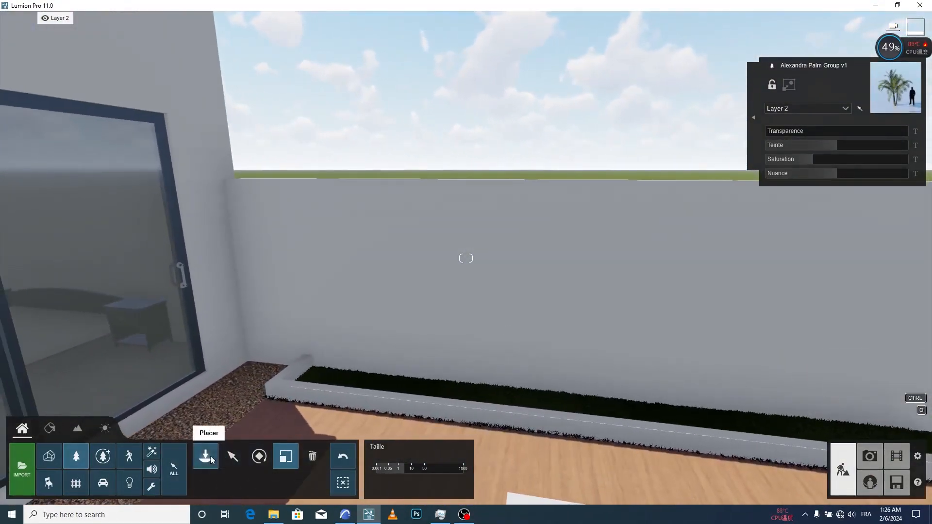
click(210, 456)
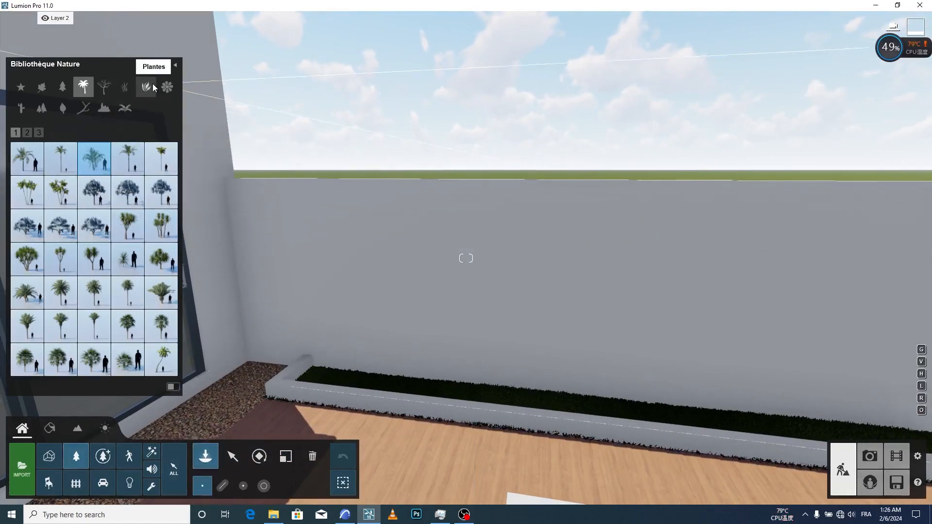
click(165, 88)
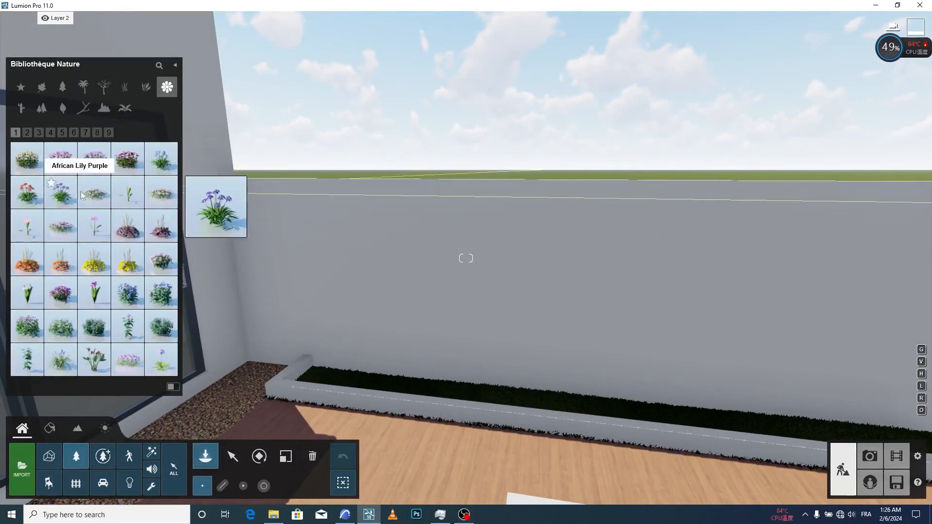
click(27, 132)
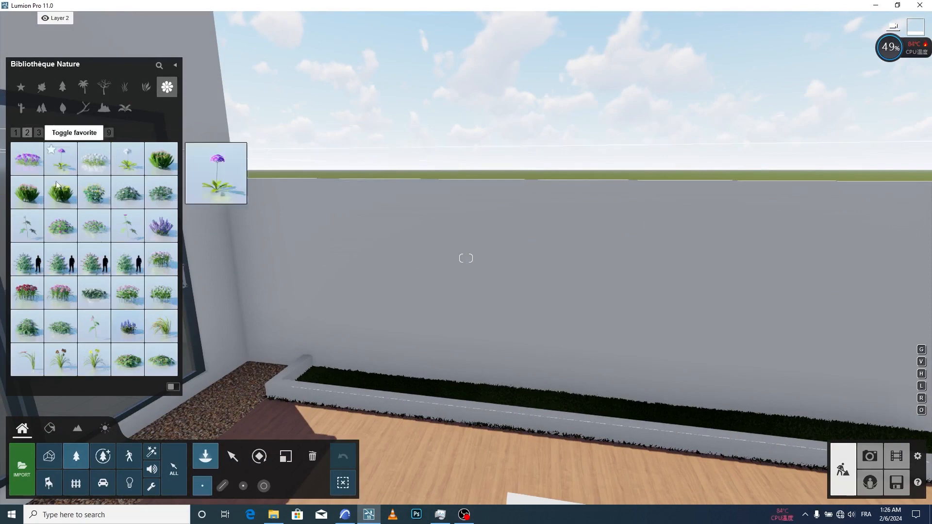
click(74, 132)
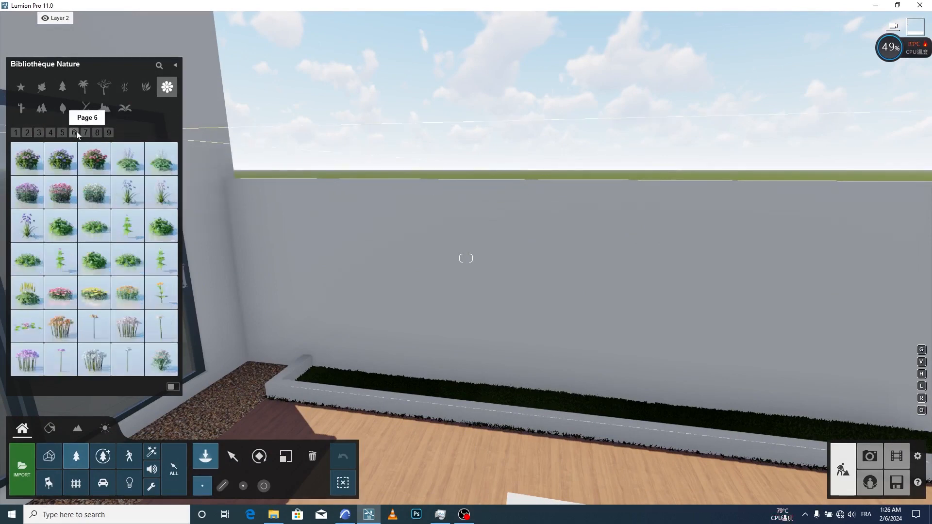
click(129, 192)
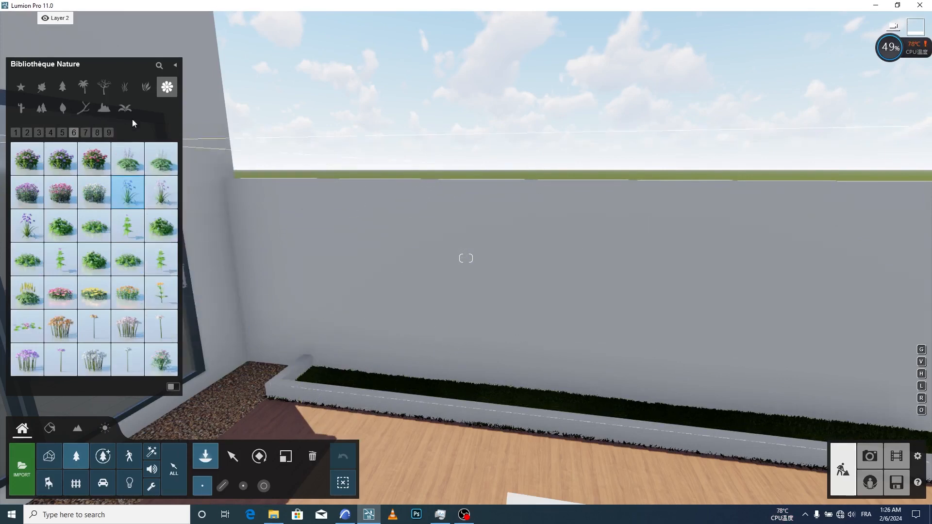
click(147, 89)
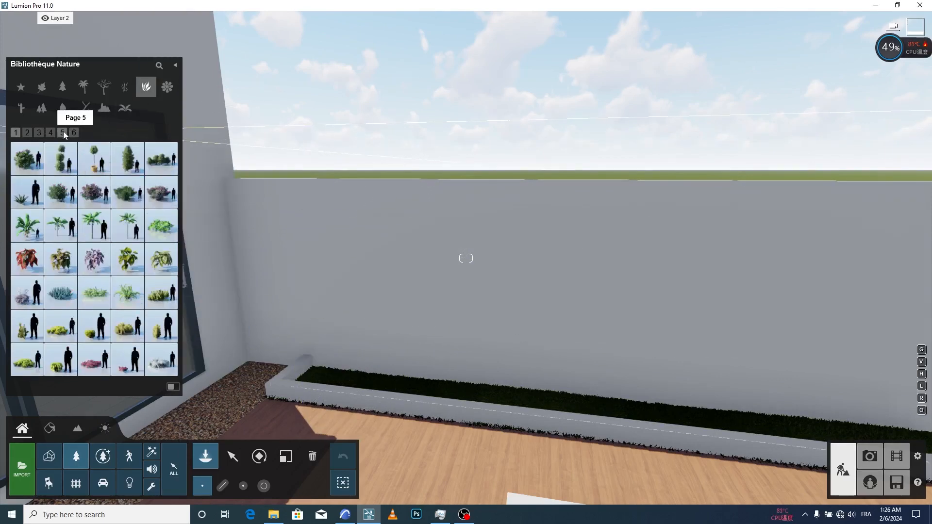
click(63, 131)
click(51, 132)
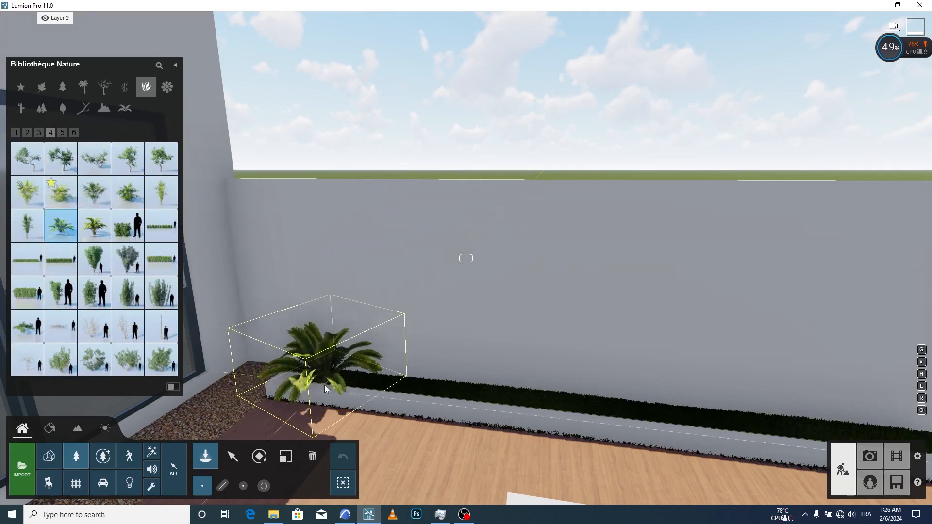
click(324, 386)
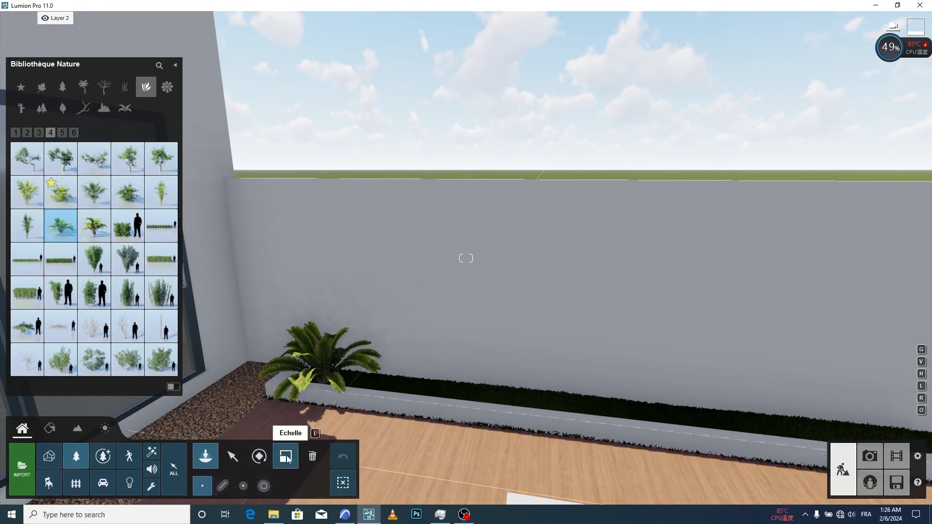
click(286, 458)
drag(324, 386, 324, 389)
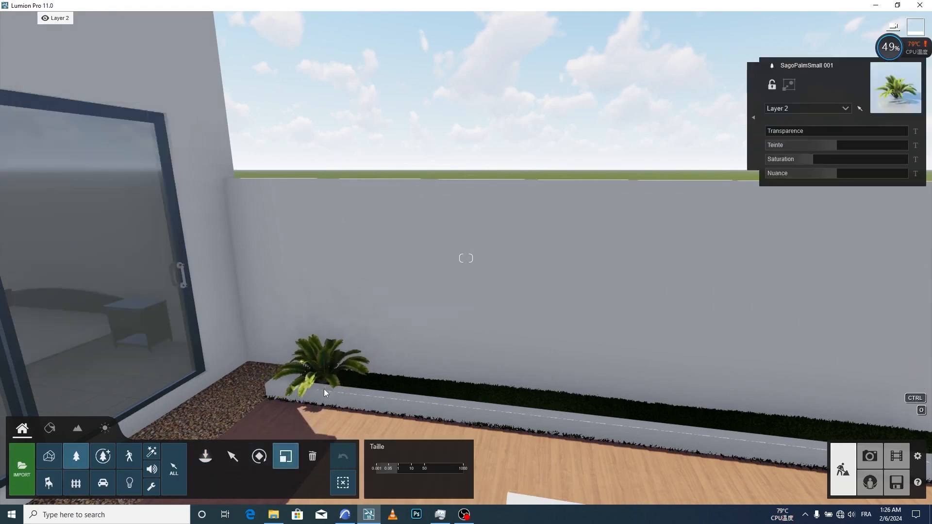
Lay out a line of SagoPalmSmall 001 plants along the narrow planter beside the pool terrace, ending at the wall corner
click(205, 457)
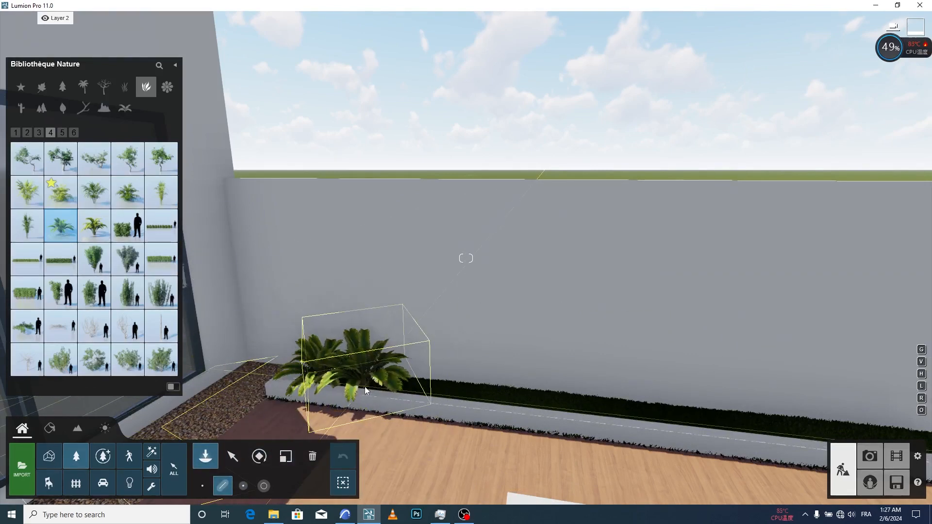
click(365, 386)
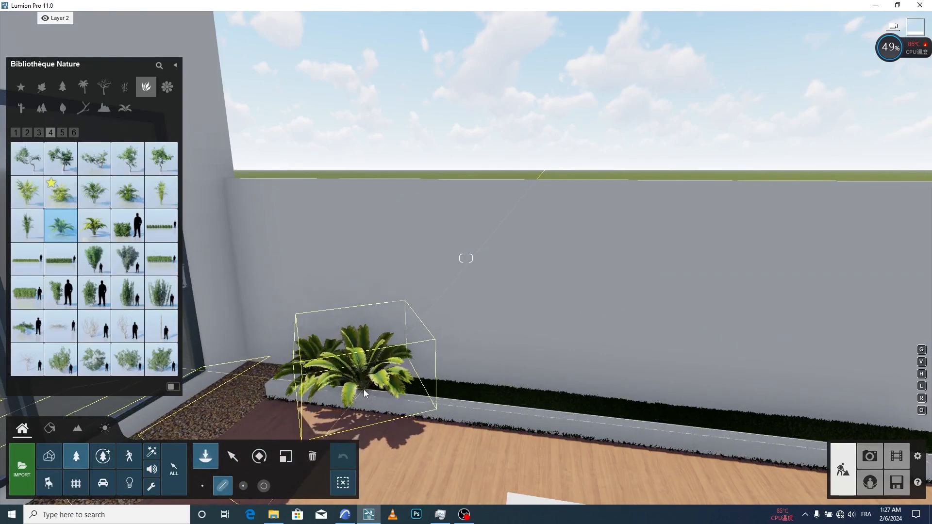
click(363, 389)
right_drag(367, 397, 326, 391)
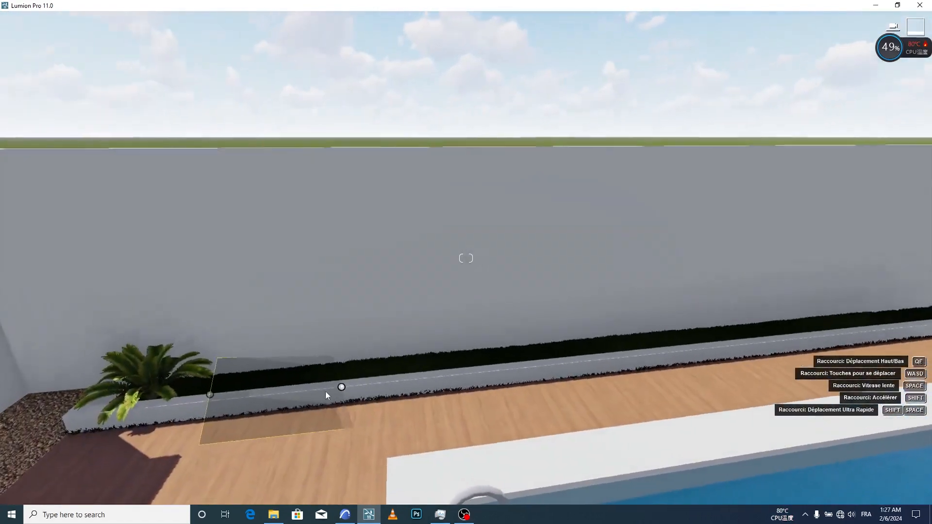
click(279, 397)
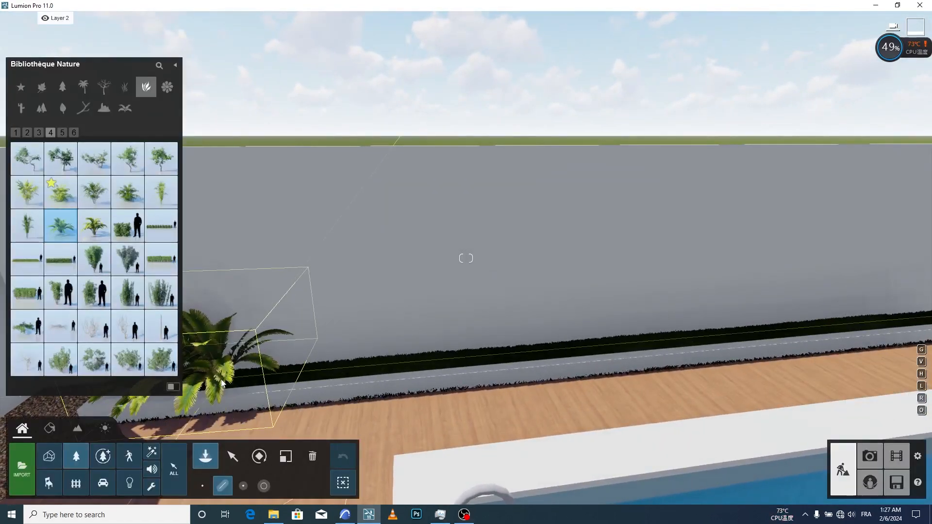
right_drag(223, 394, 726, 388)
key(Return)
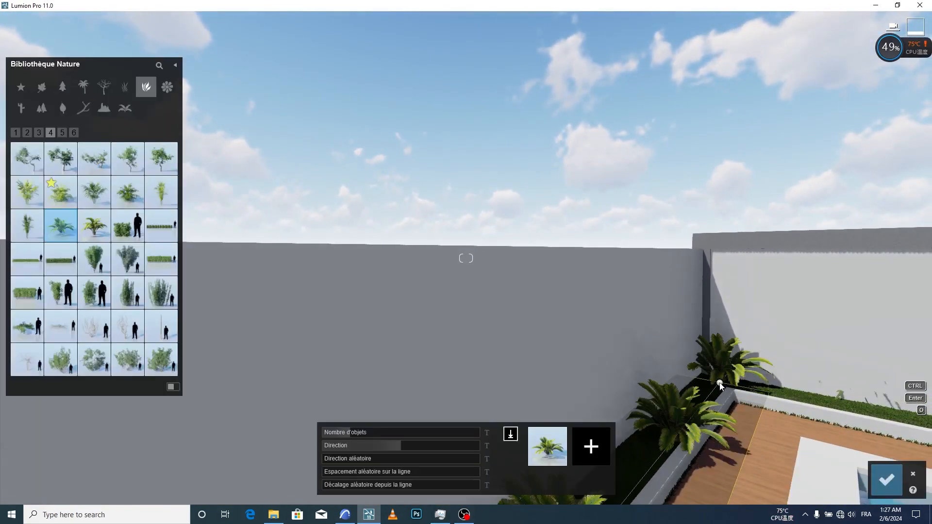
Add Yaupon Holly 02 to the sago palm row and increase its number of objects
right_drag(834, 414, 701, 345)
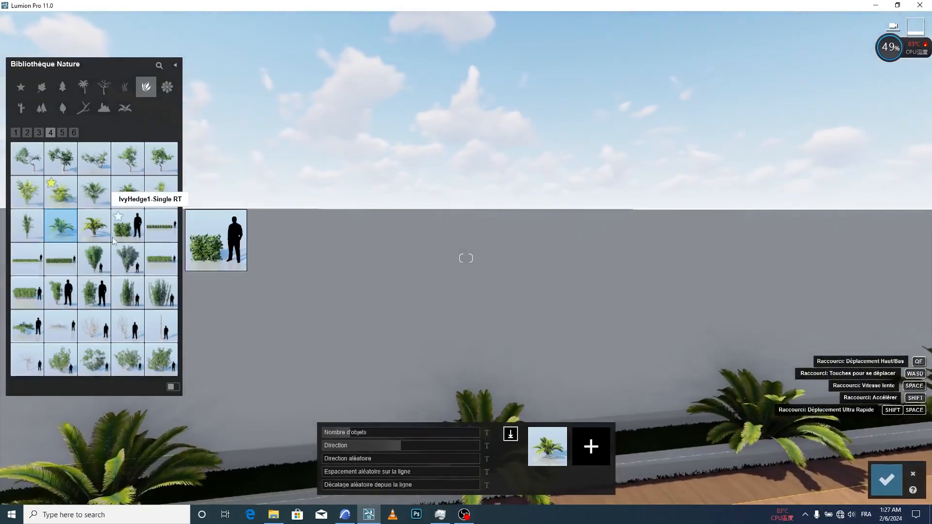
click(74, 133)
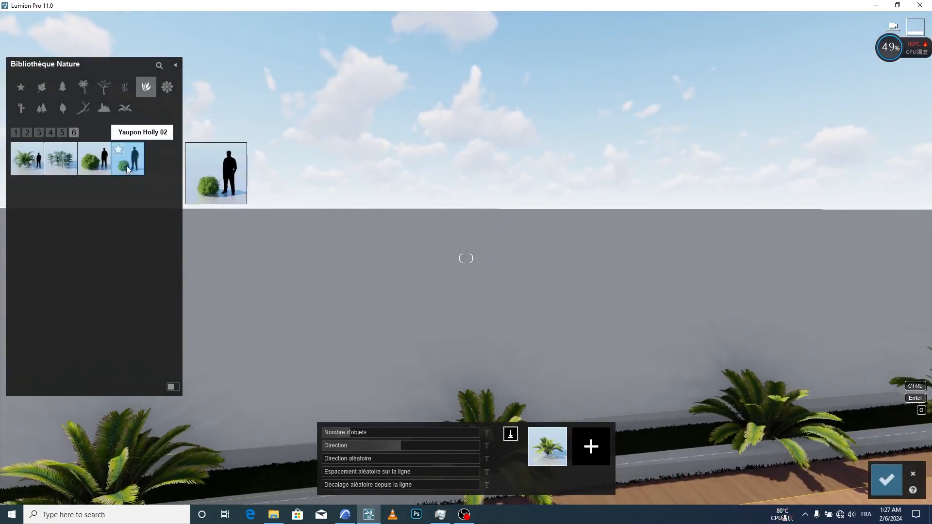
click(600, 450)
right_drag(600, 450, 509, 319)
right_drag(488, 267, 375, 411)
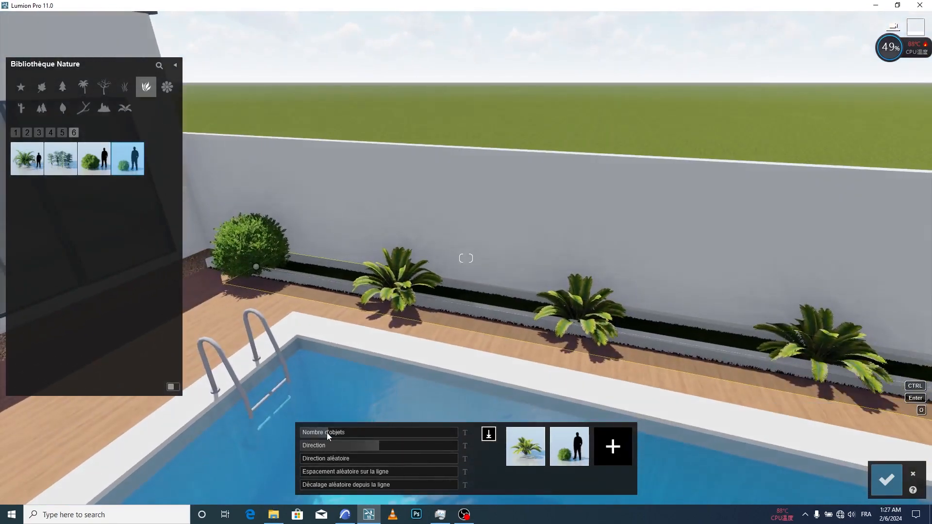
drag(327, 433, 351, 432)
right_drag(365, 429, 500, 414)
click(886, 480)
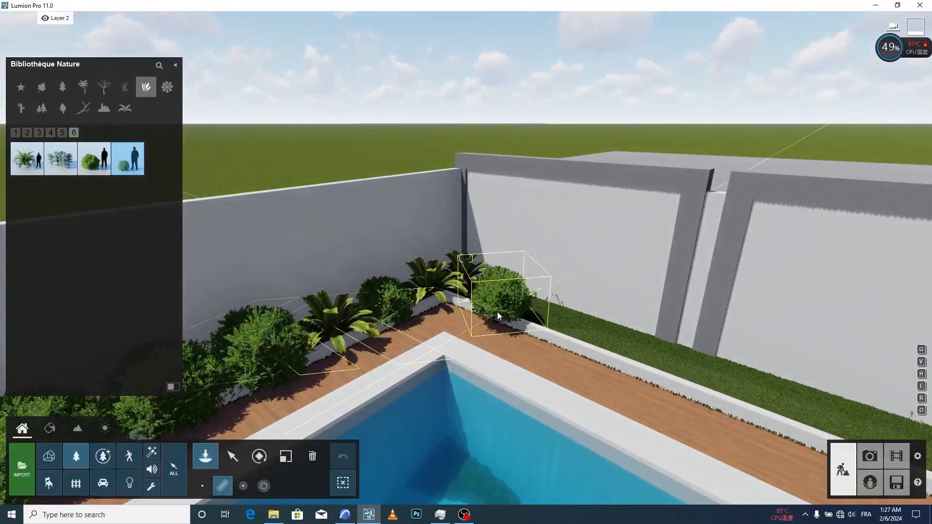
Plant a mixed row of 18 sago palms and Yaupon Holly 02 shrubs along the bed beside the street-side boundary wall
right_drag(489, 309, 843, 279)
click(890, 285)
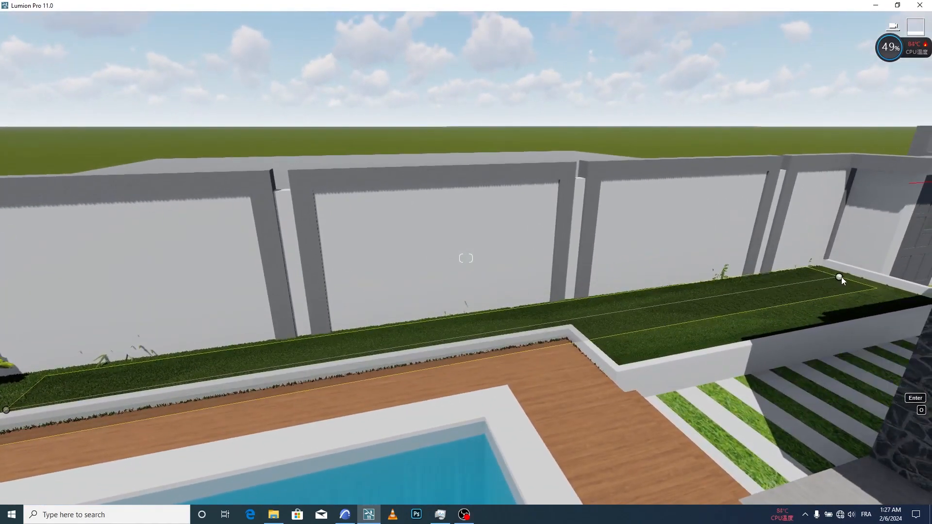
click(849, 276)
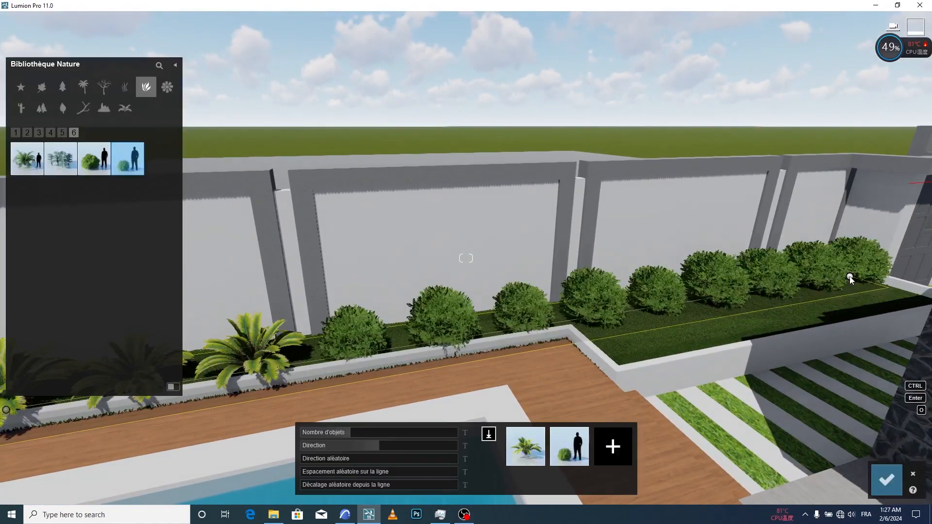
drag(356, 436, 365, 435)
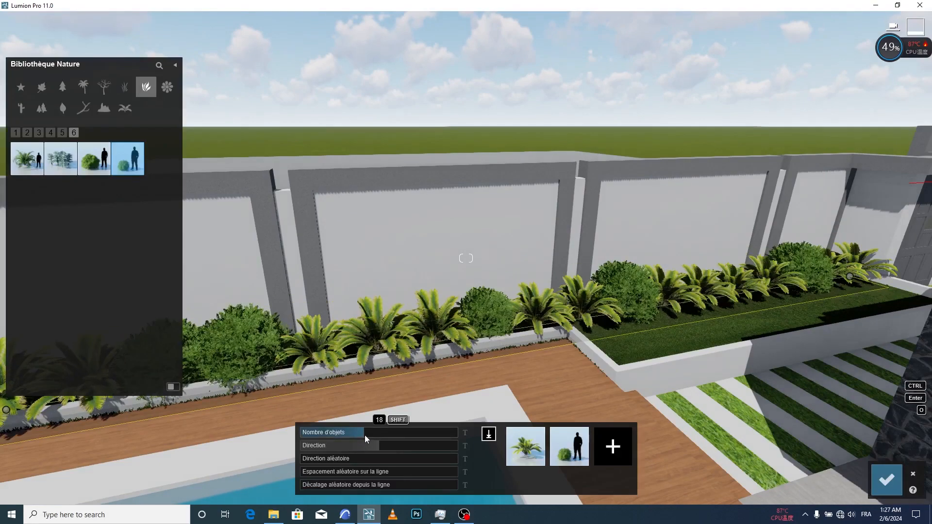
right_drag(365, 435, 899, 433)
click(887, 479)
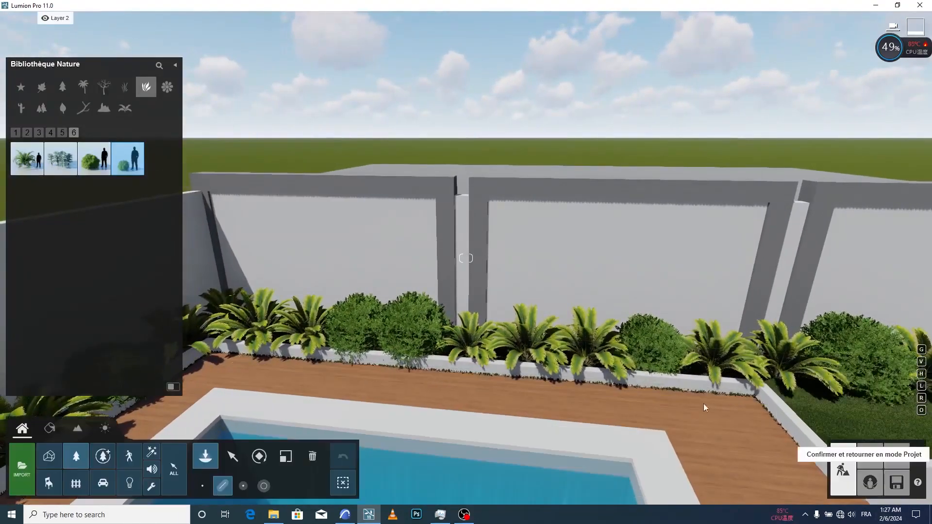
Plant WesternSwordFern RT in the raised lawn bed beside the striped path and around the garden palm trunks
right_drag(703, 404, 258, 316)
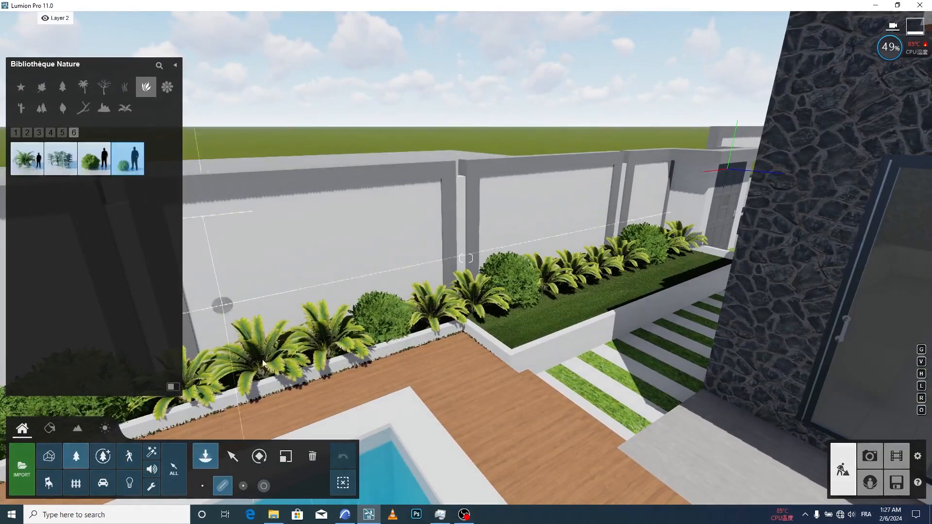
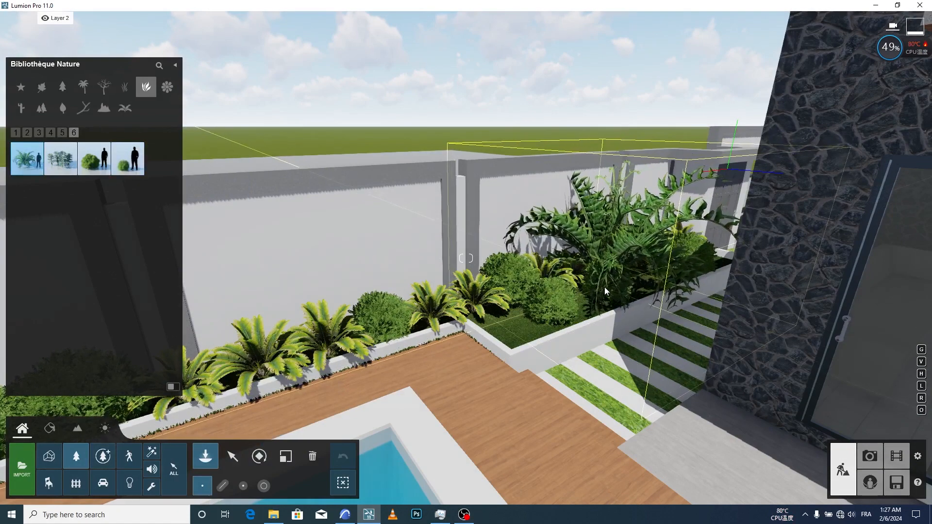
click(604, 287)
right_drag(540, 307, 328, 295)
key(s)
key(w)
click(451, 351)
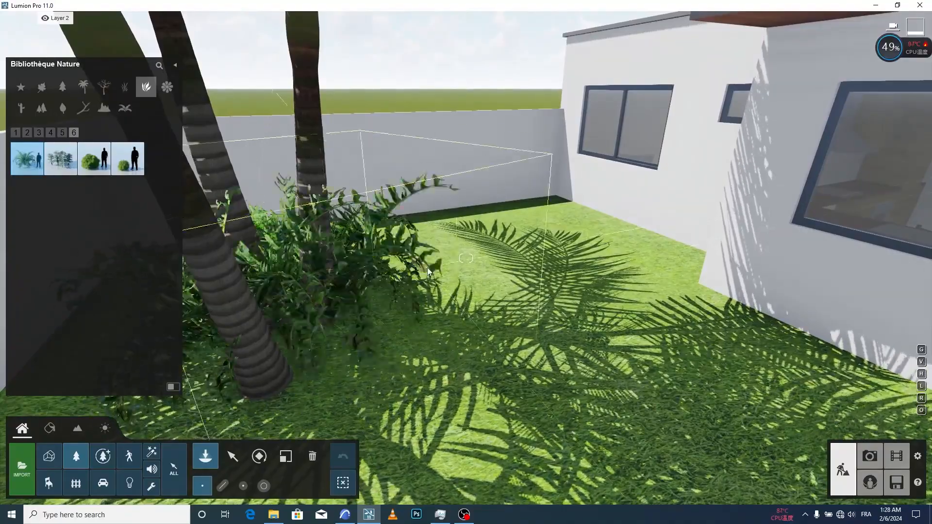
click(427, 268)
click(408, 347)
Inspect the garden side, the garage entrance and the street face of the boundary wall for plants piercing it
right_drag(410, 345, 679, 301)
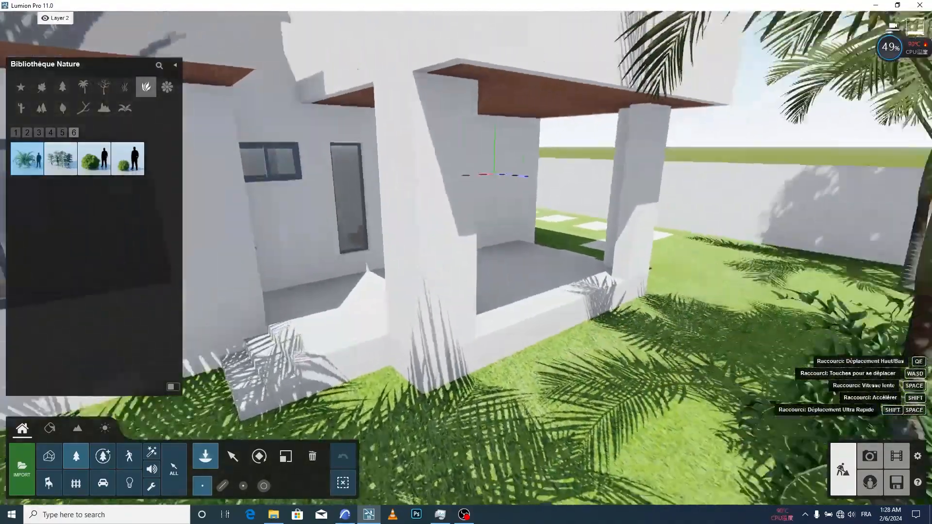
right_drag(214, 359, 219, 403)
key(a)
key(a)
key(a)
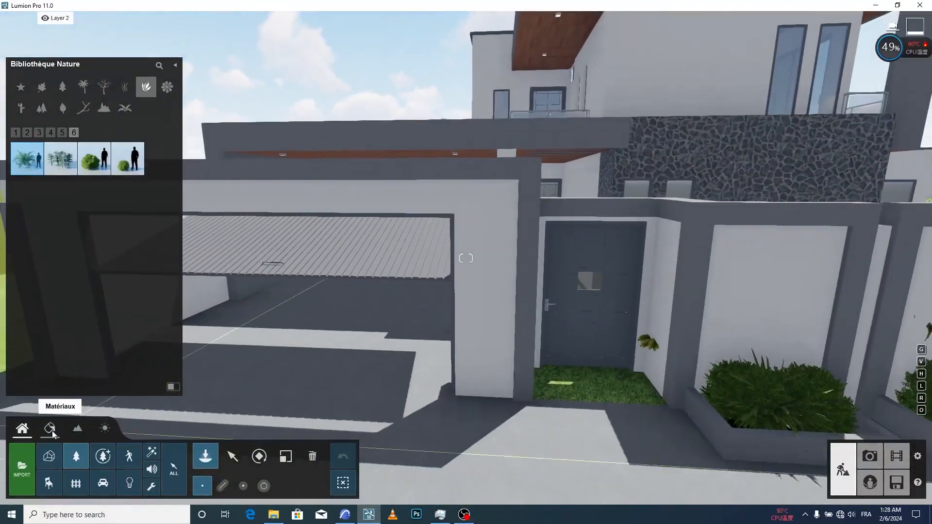
click(51, 429)
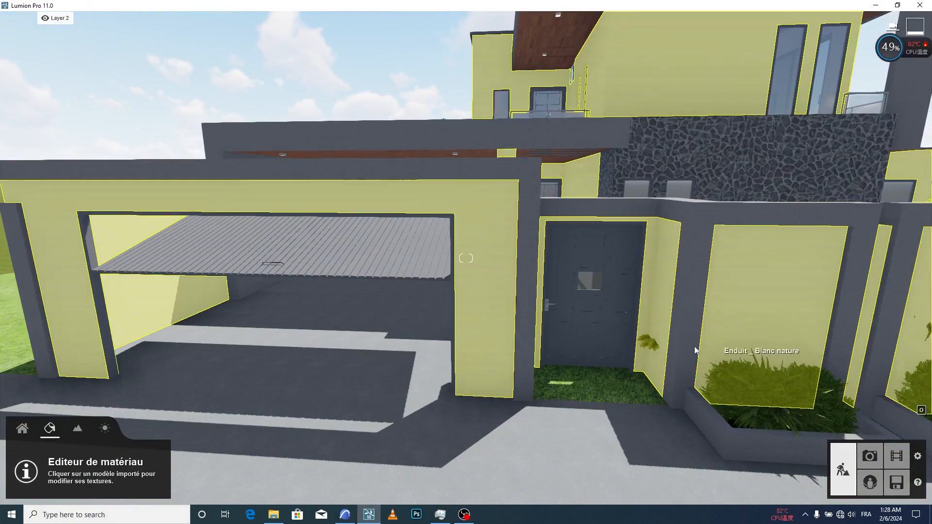
key(s)
right_drag(694, 347, 628, 306)
key(w)
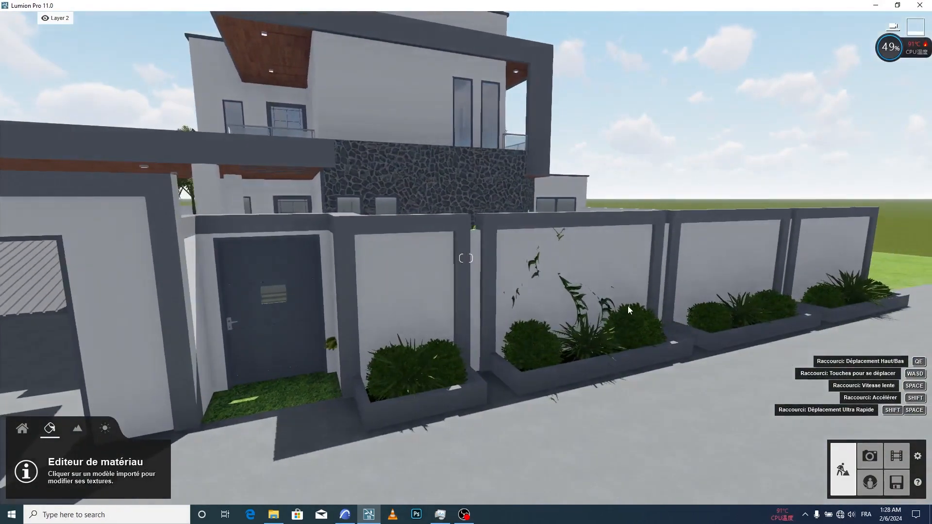
key(q)
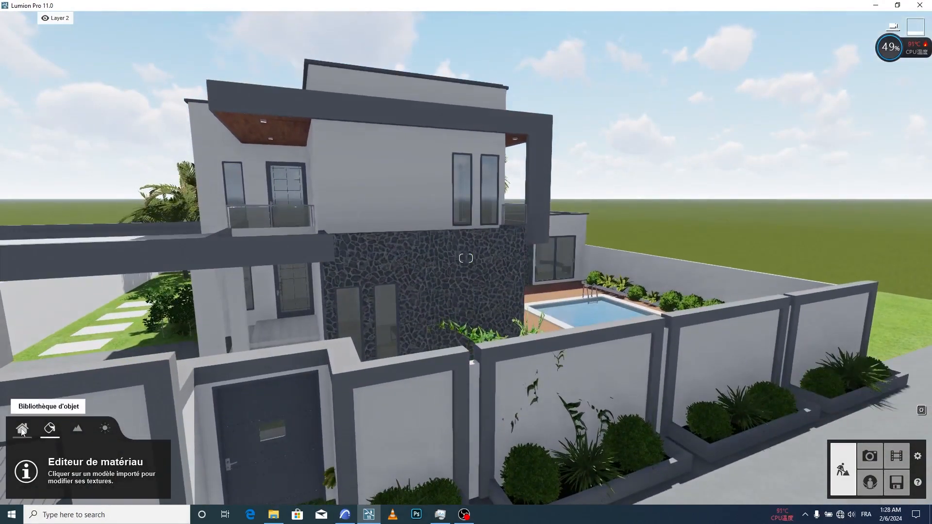
Move the WesternSwordFern RT in the raised bed horizontally away from the street-side boundary wall
click(22, 429)
click(234, 465)
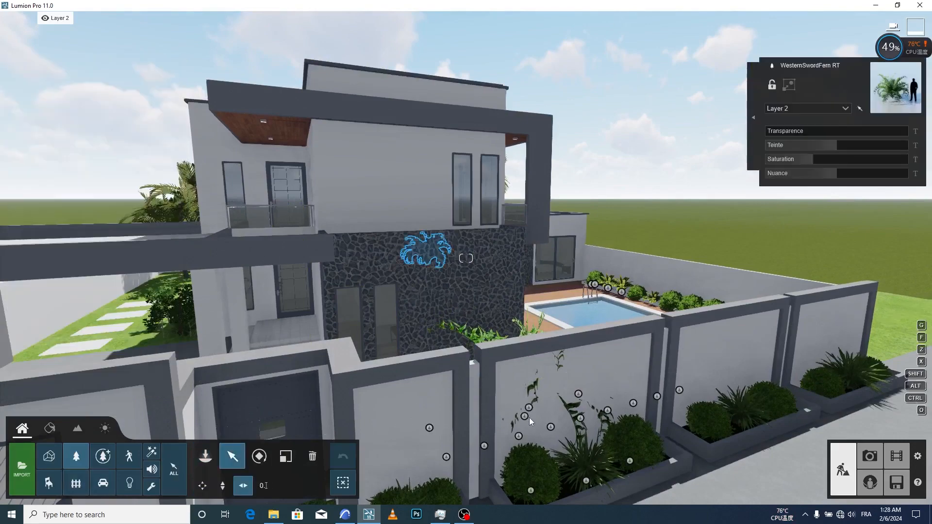
right_drag(403, 359, 422, 351)
right_drag(214, 345, 246, 356)
key(a)
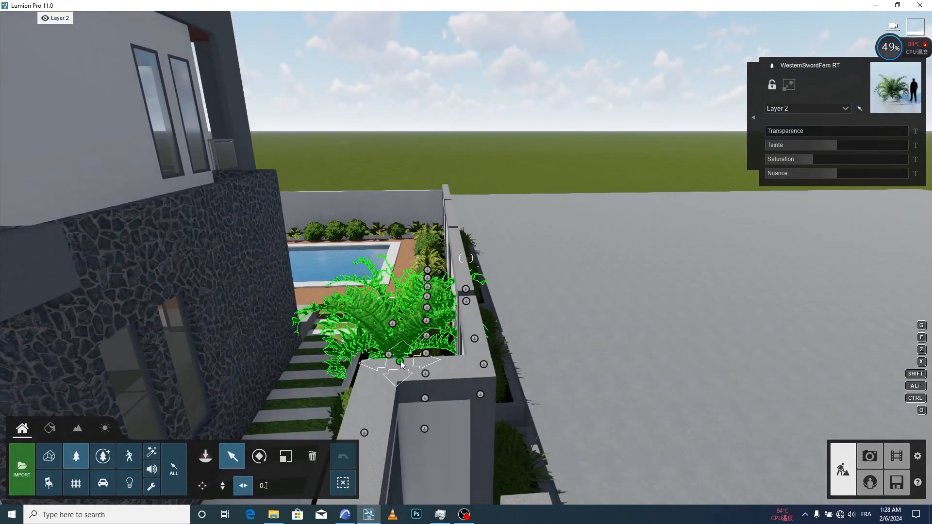
drag(386, 360, 392, 359)
key(d)
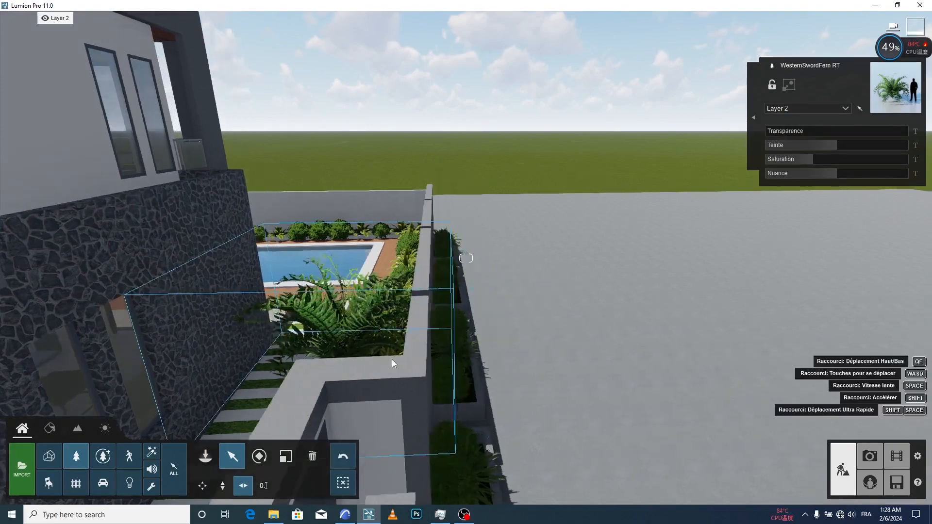
Examine the street side of the boundary wall, its planters and the duplex's whole front facade
right_drag(428, 369, 567, 378)
key(d)
key(s)
key(a)
key(a)
key(d)
right_drag(713, 370, 571, 347)
key(d)
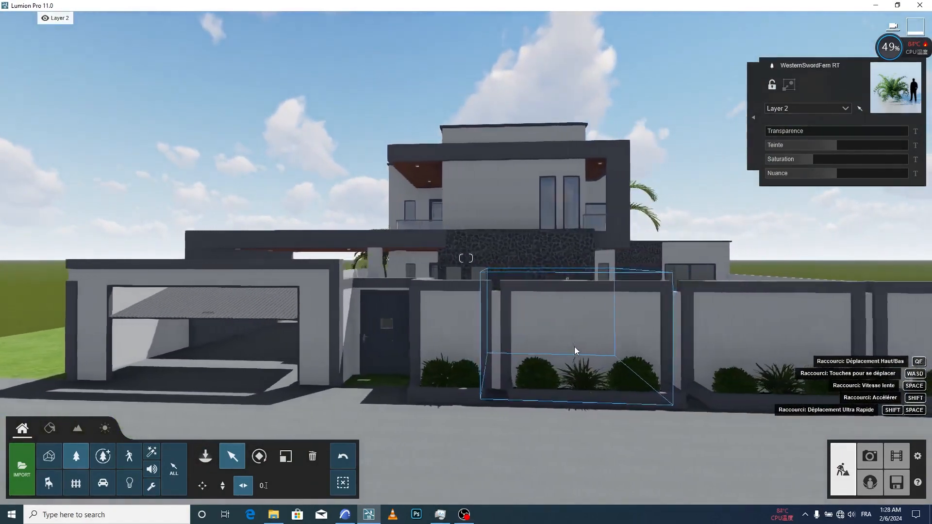
Examine the carport's interior, its paved parking area and the garden path beyond
key(a)
right_drag(506, 335, 534, 330)
key(w)
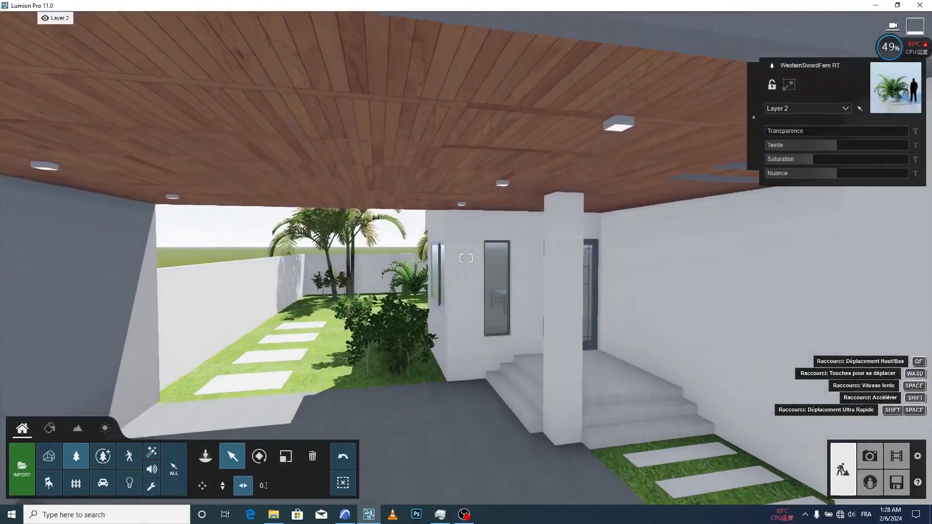
right_drag(554, 292, 579, 269)
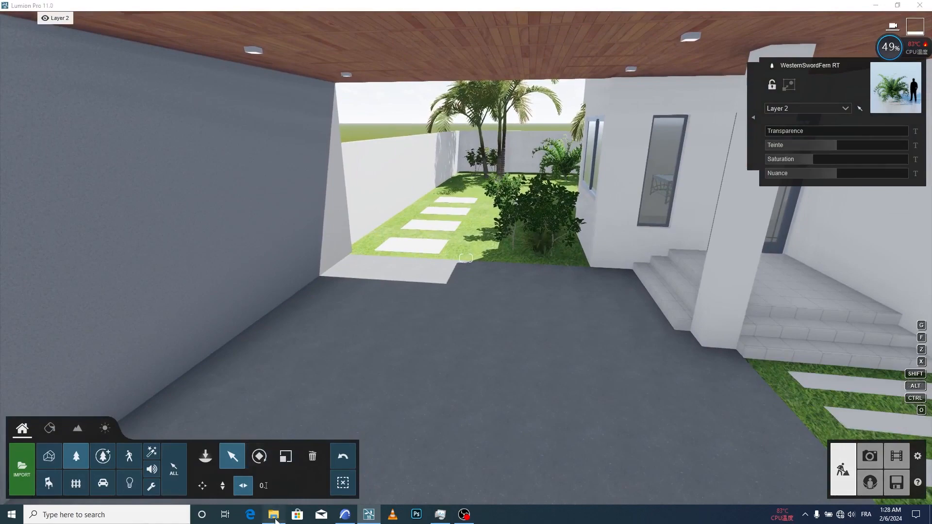
Play the video DUPLEX PARTIE 05 from the VIDEOS folder, close it and return to Lumion
click(274, 518)
click(59, 237)
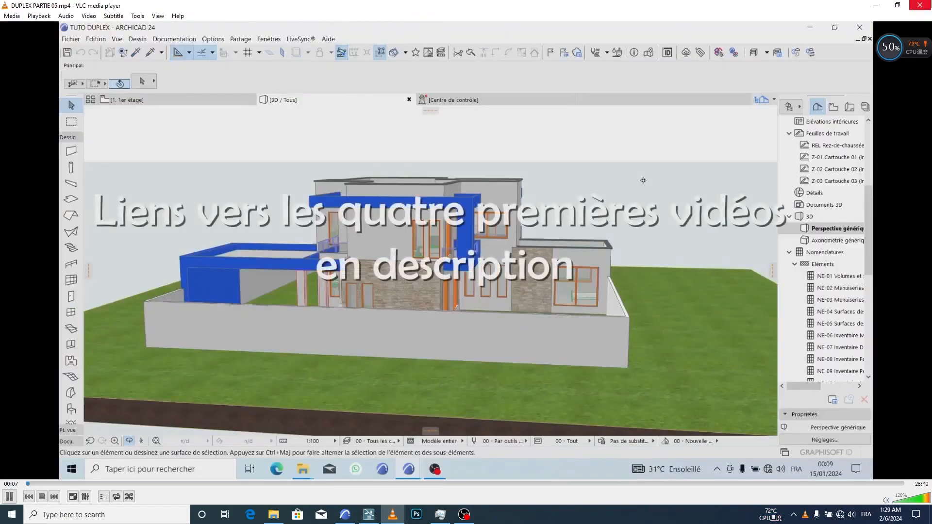
click(919, 6)
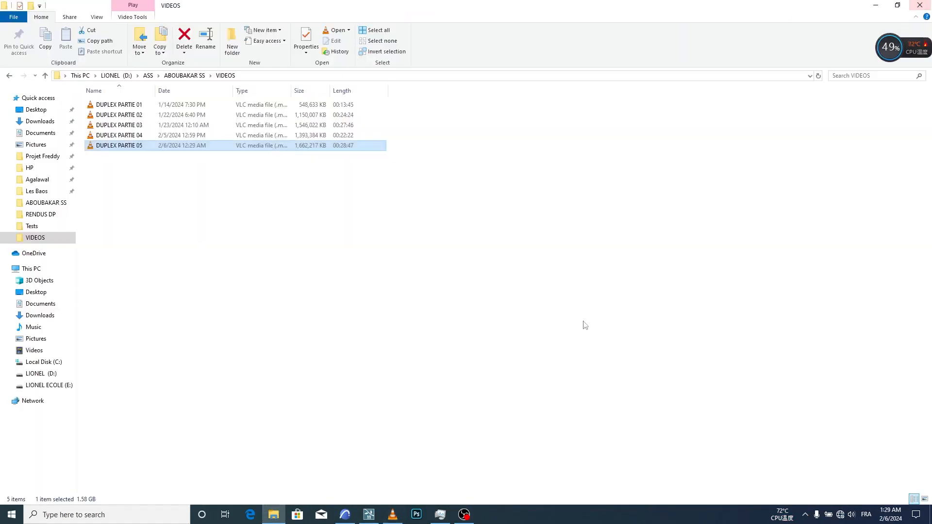
click(367, 516)
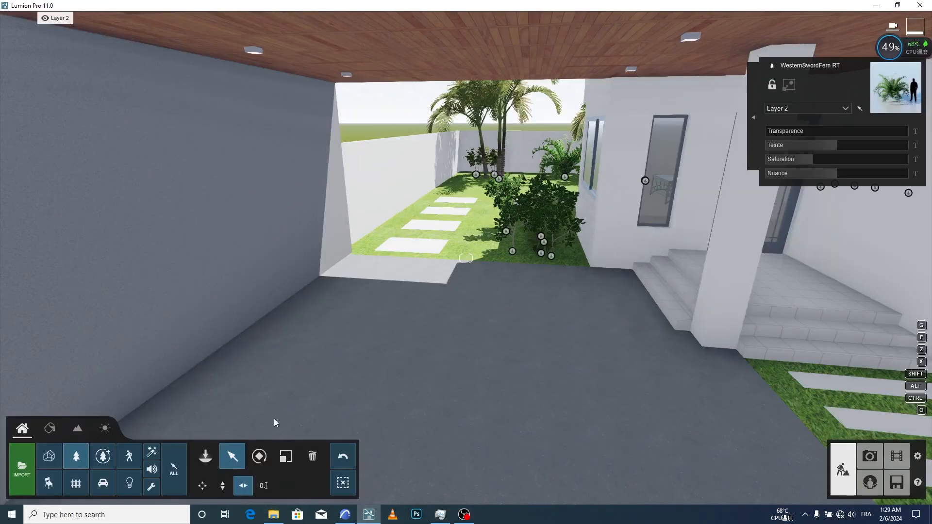
On Layer 3, place the white SUV HD 005 under the carport beside the grey side wall, facing the street
mouse_move(97, 21)
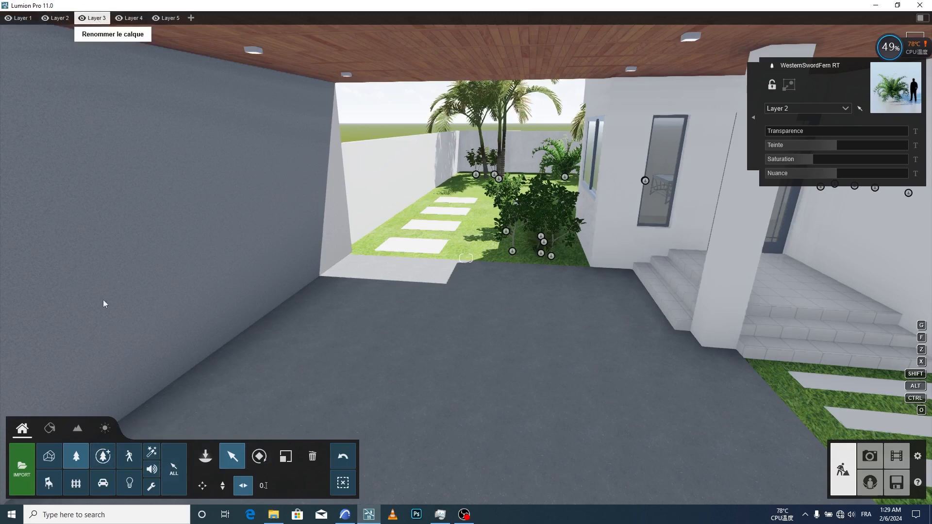
click(103, 485)
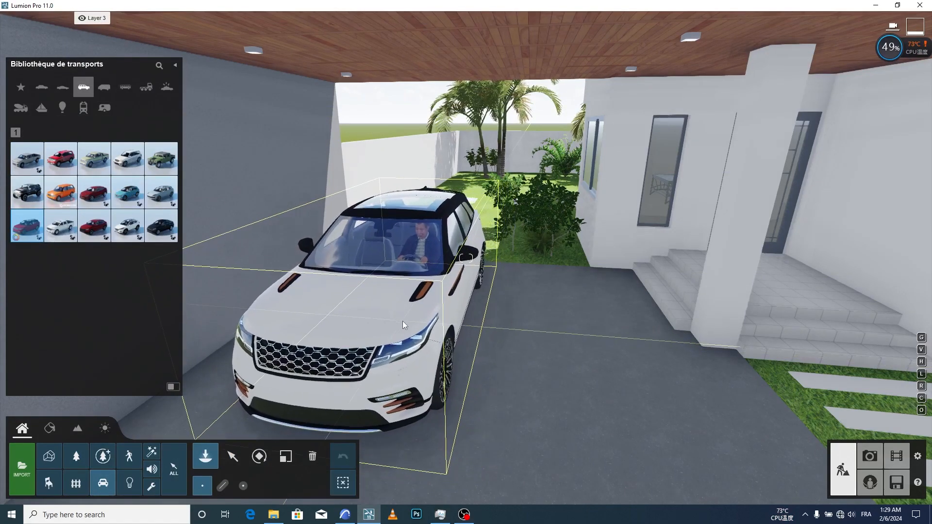
click(403, 321)
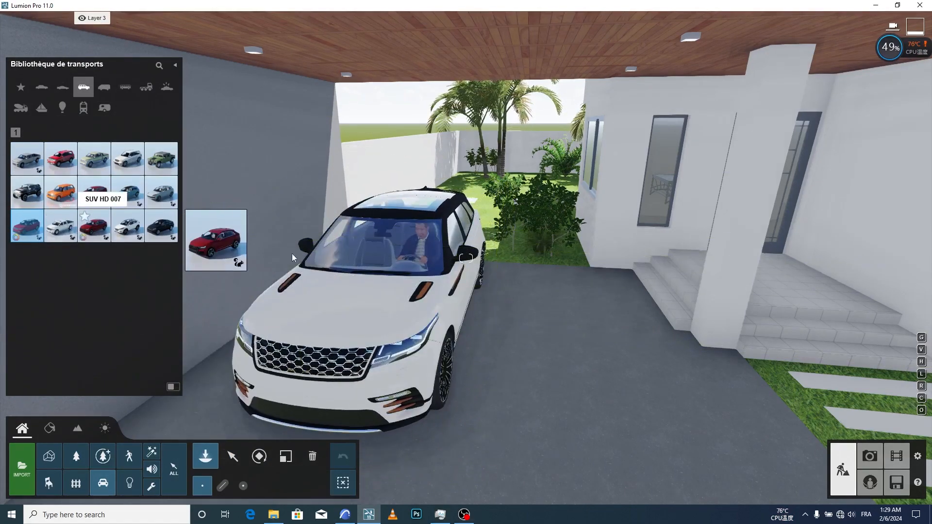
Place SUV HD 007 facing the street just inside the half-open garage door, in front of the first car
scroll(580, 232, down, 5)
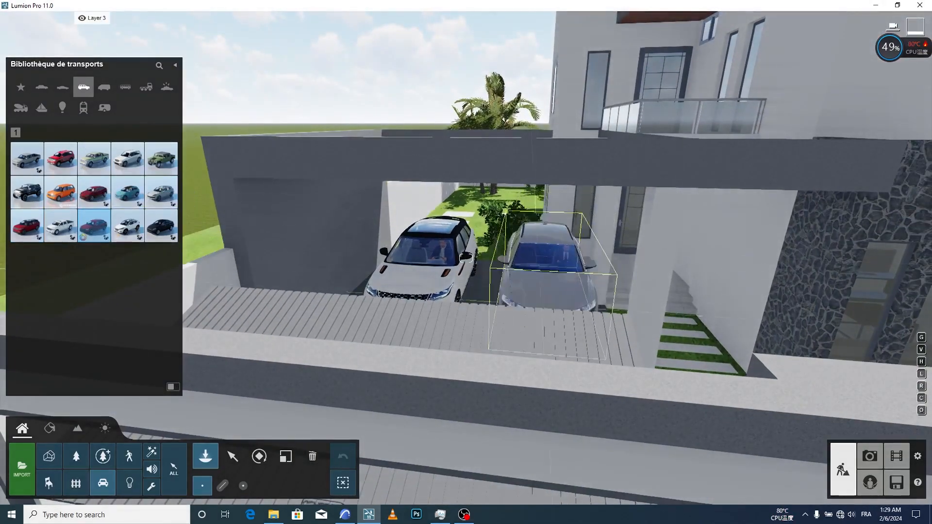
right_drag(556, 254, 494, 299)
key(e)
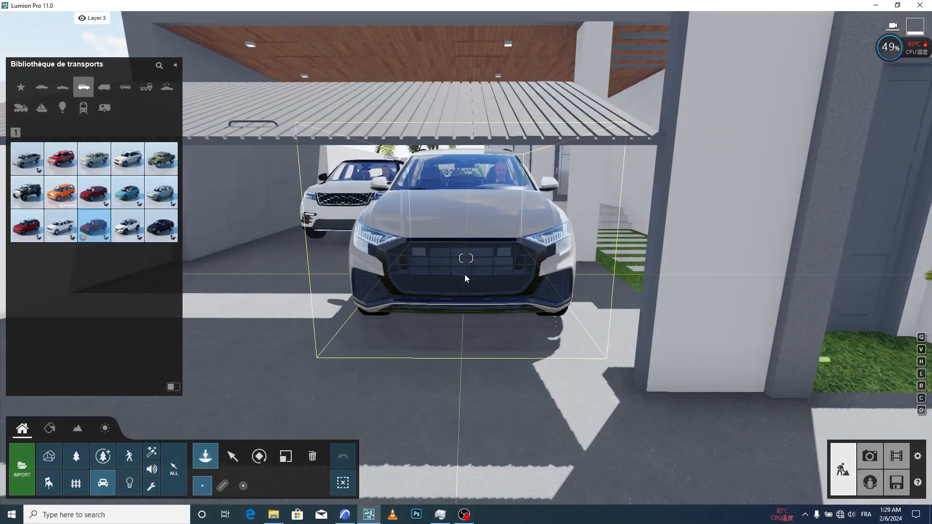
click(465, 275)
right_drag(467, 273, 291, 465)
Deactivate the driver in SUV HD 005 and set the lights of SUV HD 007 to 0.0
click(236, 455)
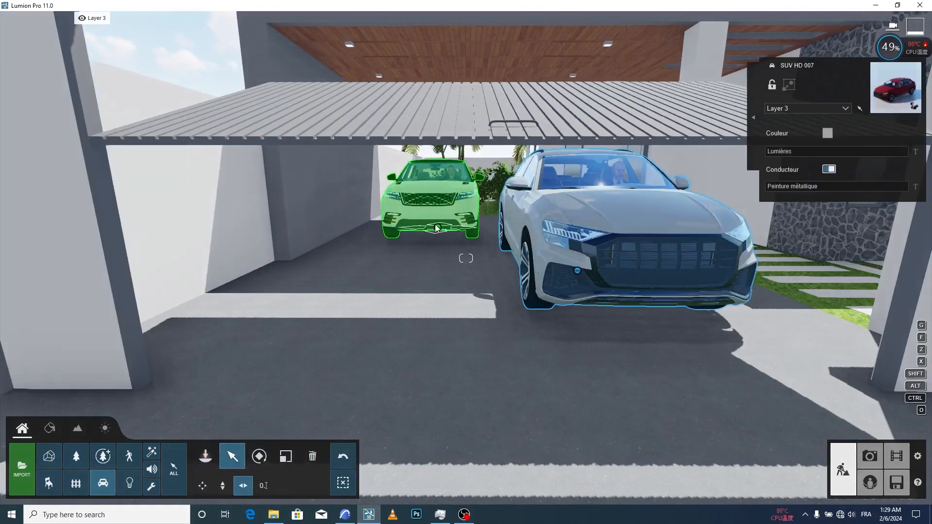
click(435, 228)
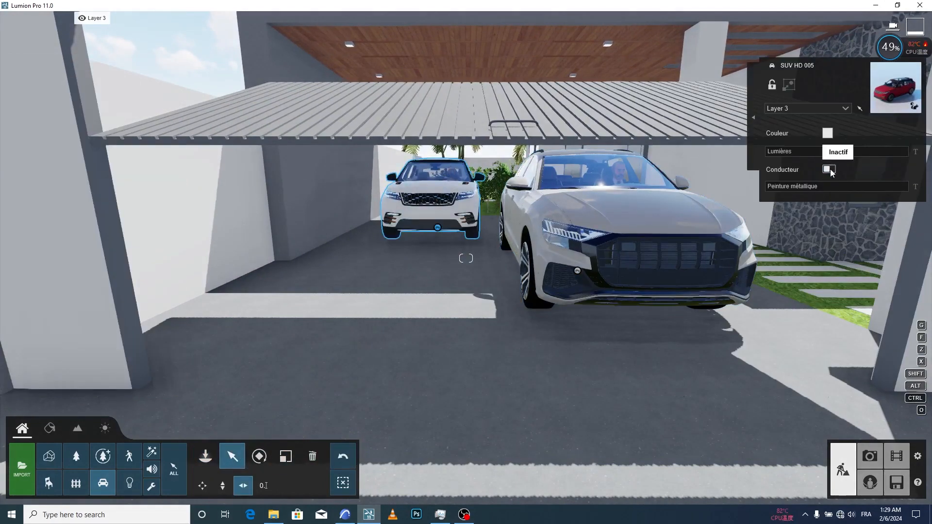
click(642, 214)
click(821, 169)
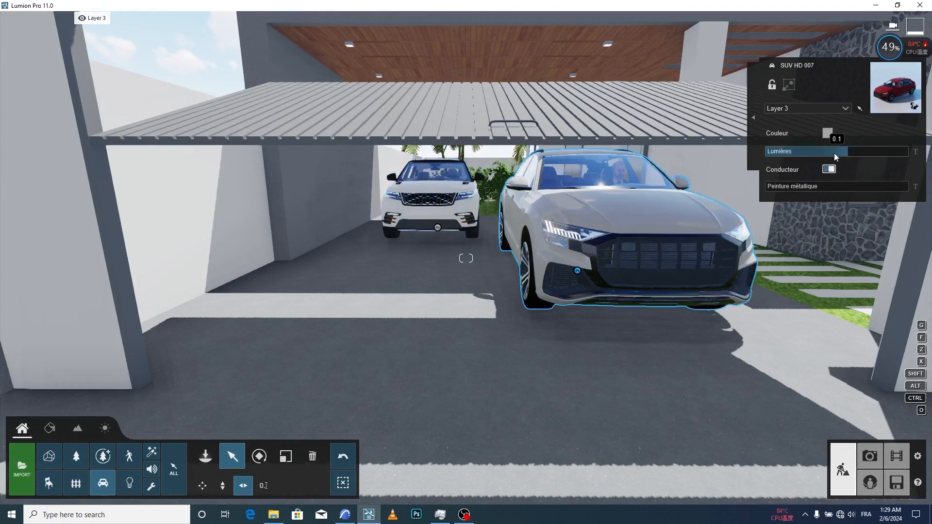
drag(786, 152, 785, 152)
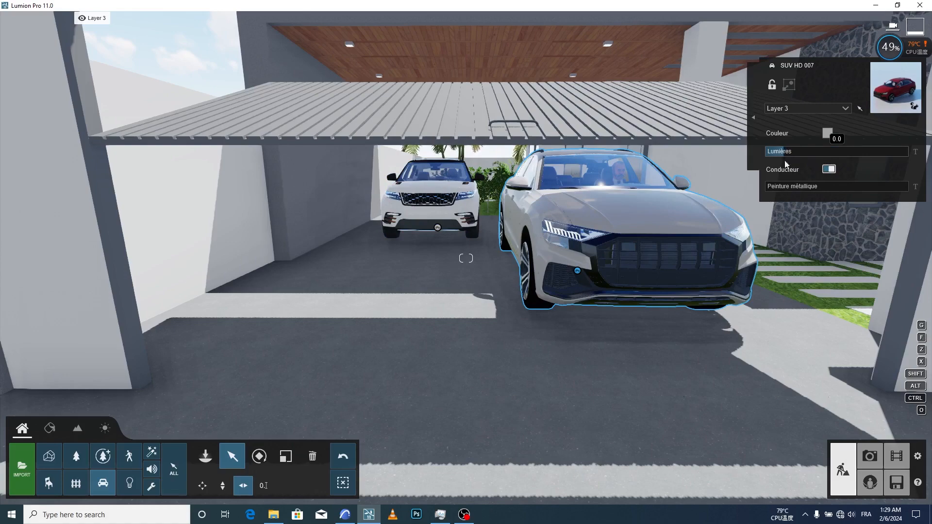
Change the body colour of SUV HD 007 to a very dark navy blue
right_drag(272, 411, 318, 402)
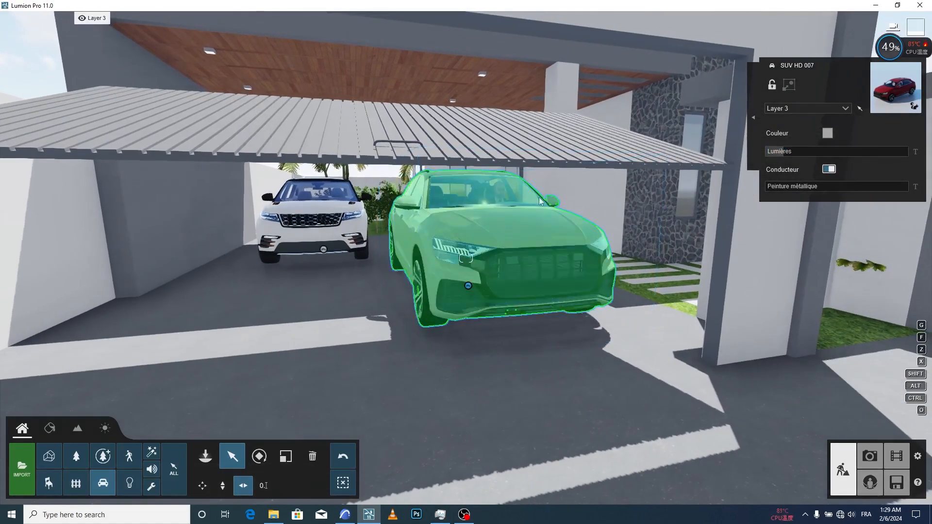
click(828, 136)
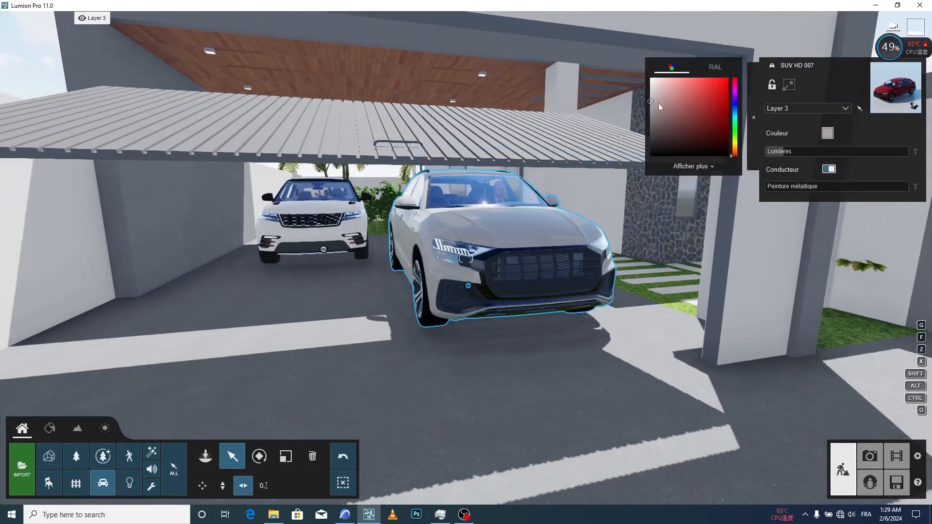
mouse_move(659, 103)
mouse_down()
mouse_move(633, 130)
mouse_move(688, 134)
mouse_up()
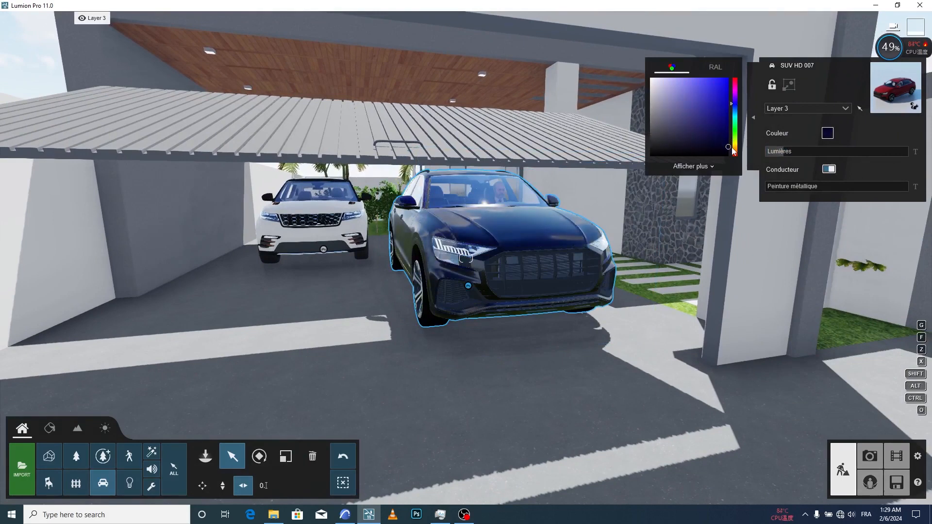
right_drag(630, 160, 723, 85)
click(808, 37)
Examine the parked cars, the duplex's front and pool sides, and the garage entrance from the street
key(d)
right_drag(490, 311, 521, 336)
key(d)
key(q)
key(q)
key(a)
key(d)
key(d)
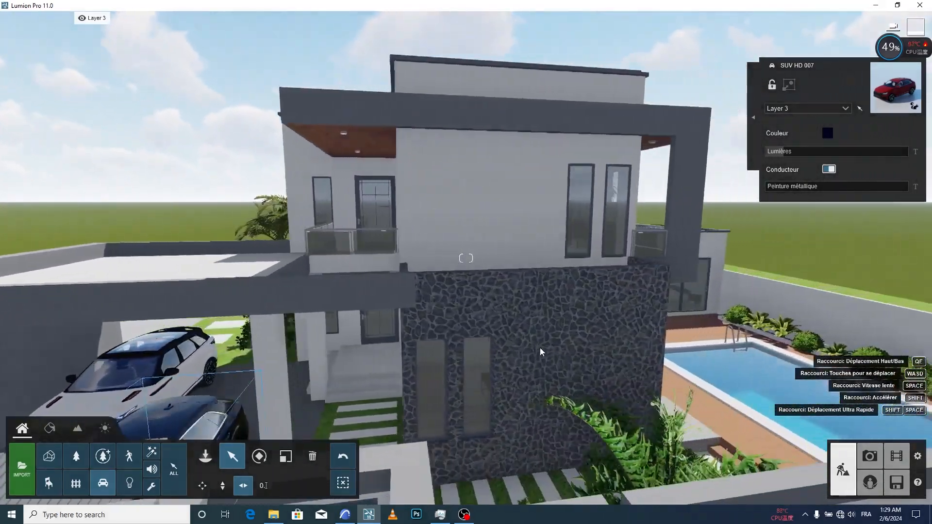
key(s)
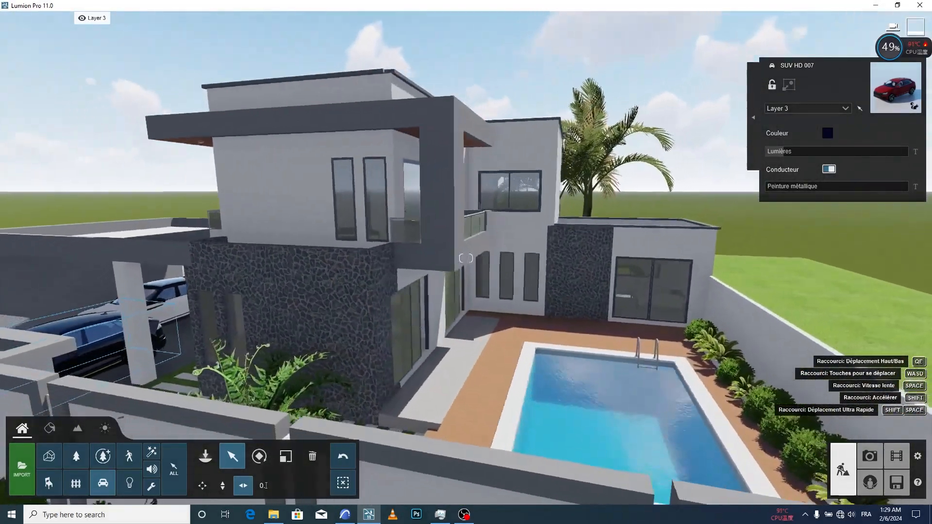
right_drag(598, 317, 562, 337)
key(a)
key(a)
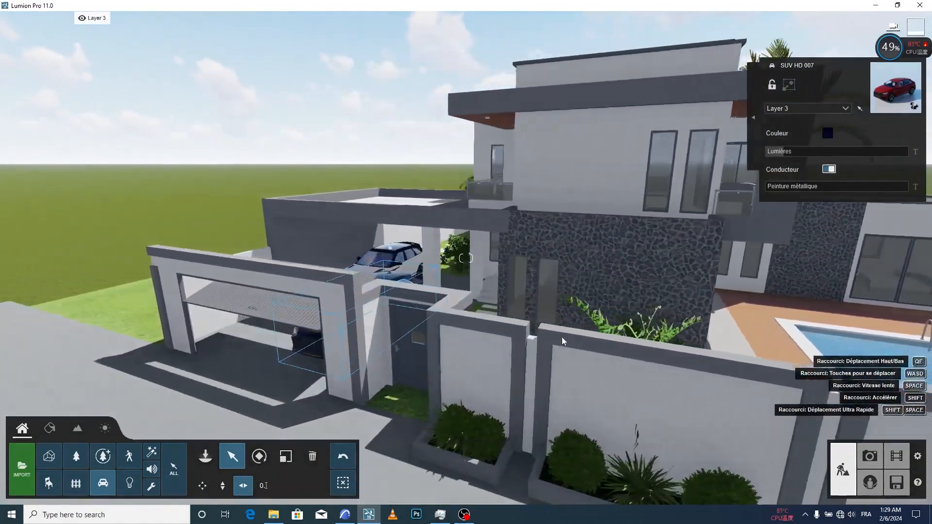
key(e)
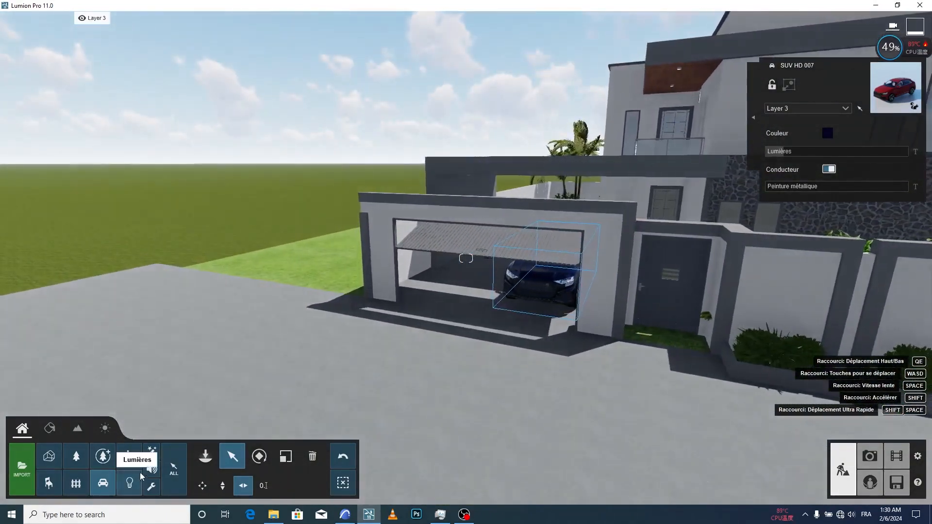
Assign the Standard material to the Env__Asphalte clair surface of the road and driveway
click(52, 430)
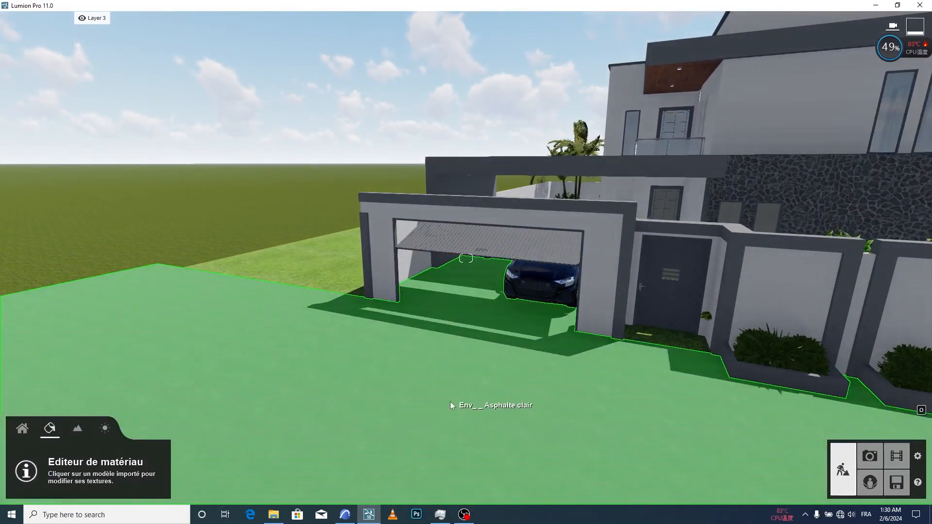
click(464, 398)
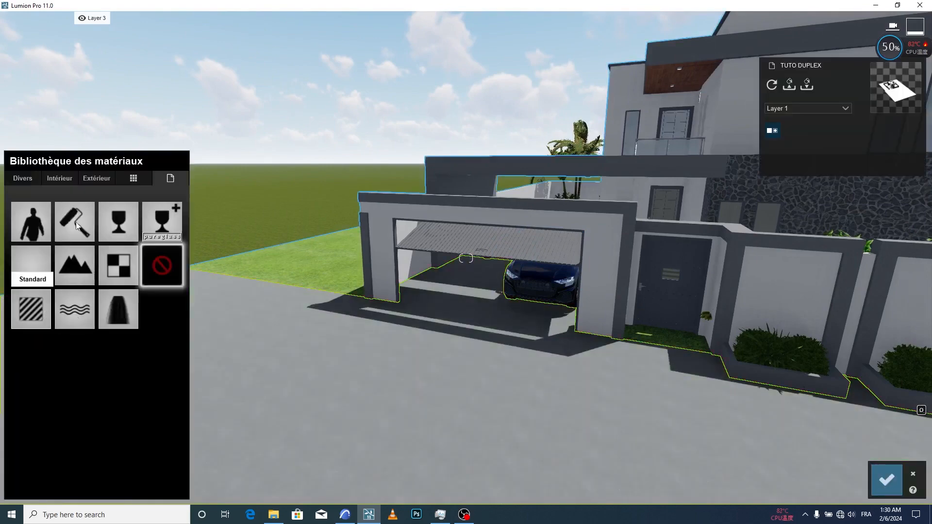
click(69, 178)
click(93, 180)
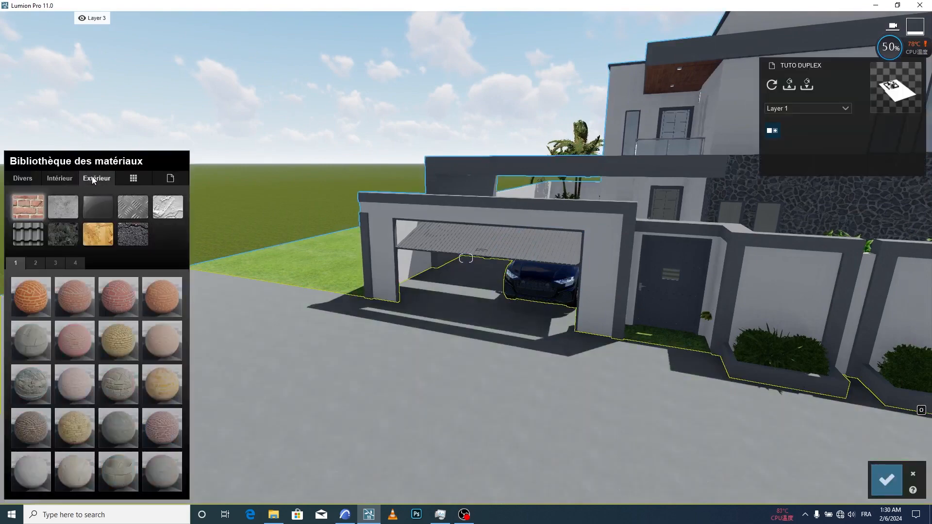
click(138, 179)
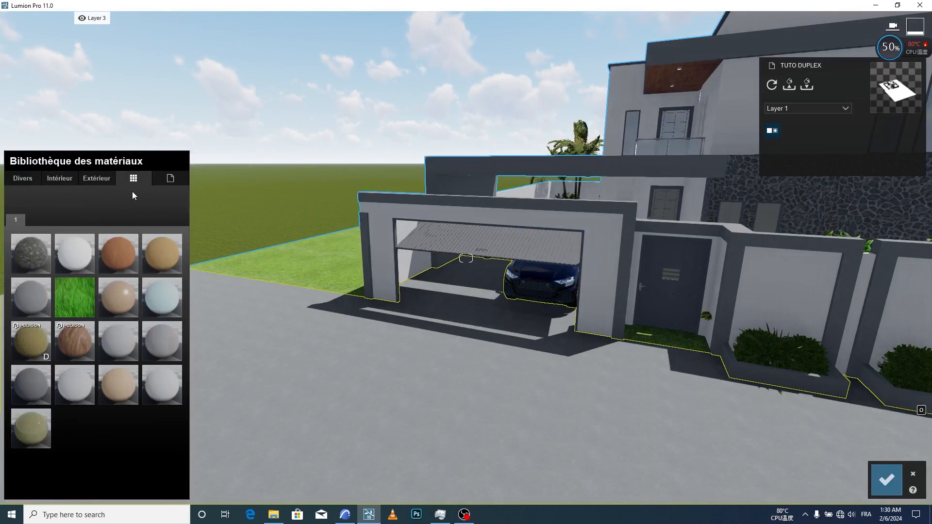
click(165, 180)
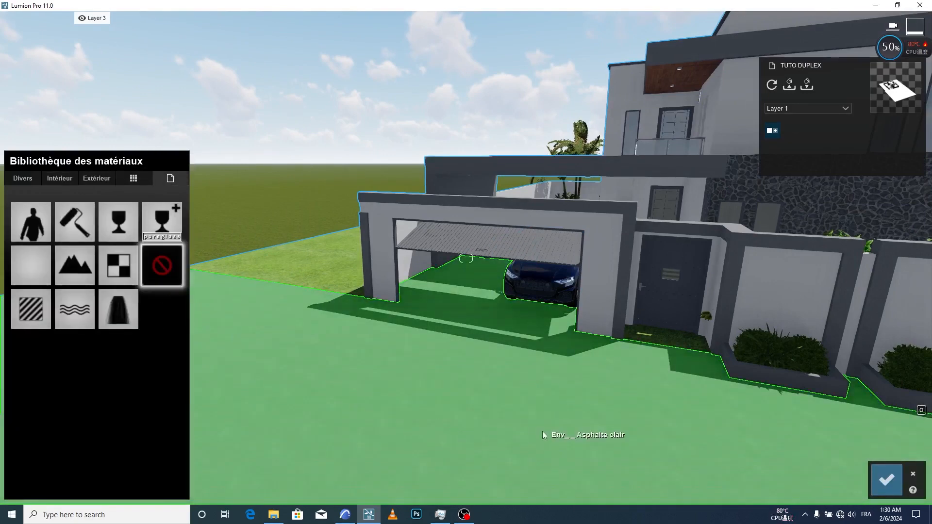
click(30, 316)
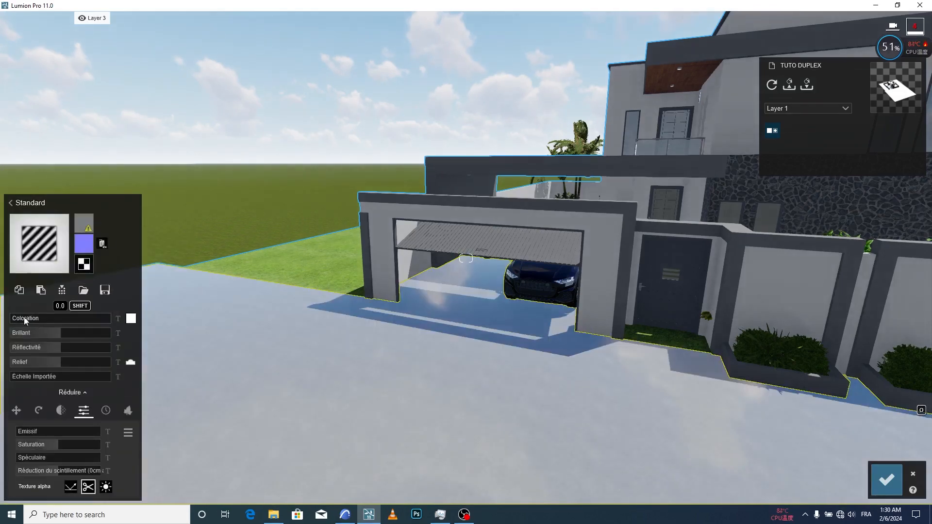
Set the asphalt's gloss to 0.3 and its reflectivity to 1.3, and save the material
drag(59, 332, 25, 333)
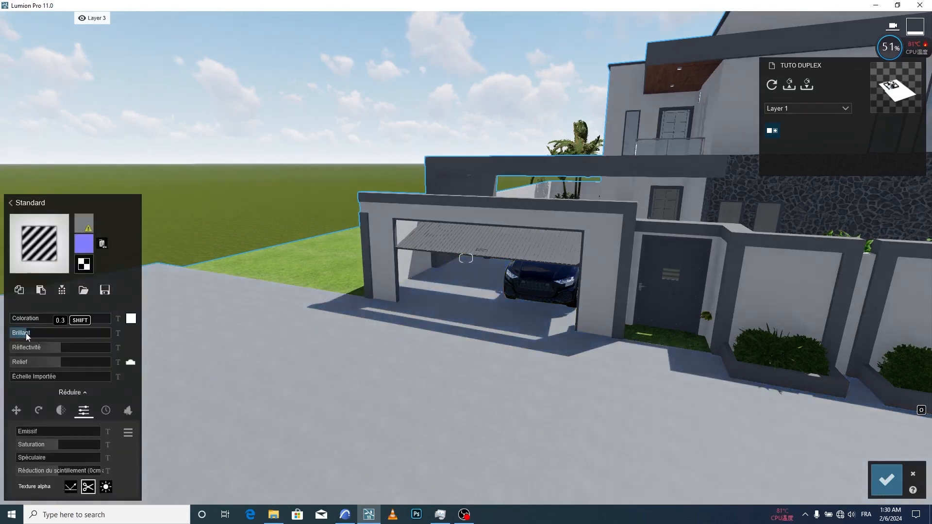
right_drag(313, 381, 412, 371)
drag(63, 348, 78, 348)
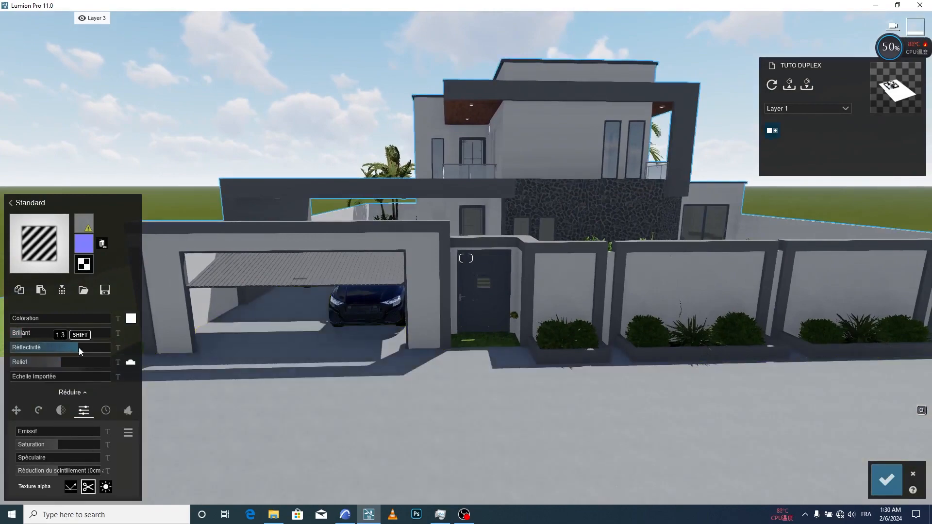
click(886, 480)
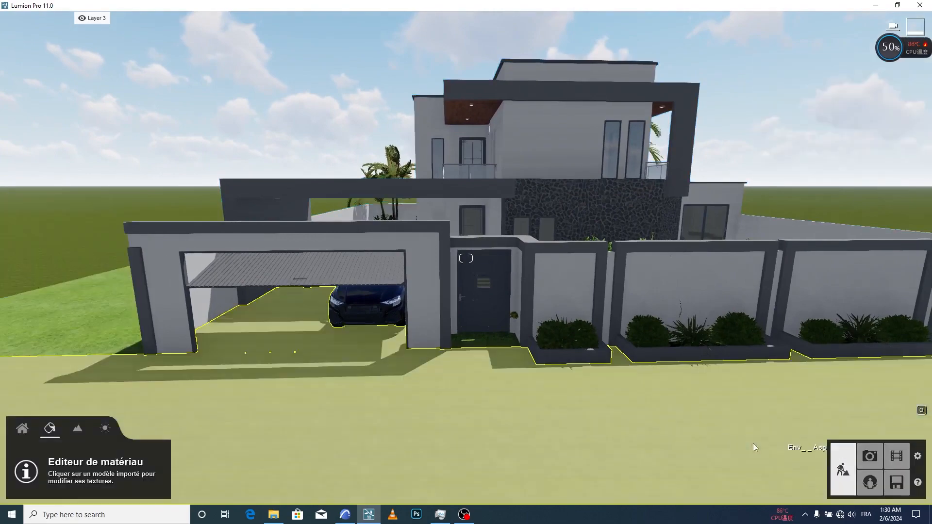
Examine the street front, the boundary wall and the garage entrance with the parked car
right_drag(482, 322, 668, 313)
key(d)
key(a)
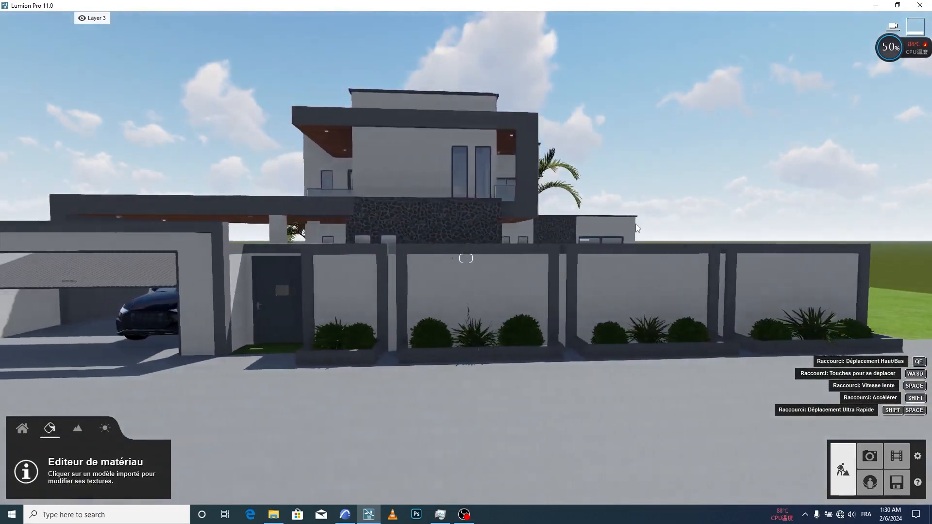
key(a)
key(w)
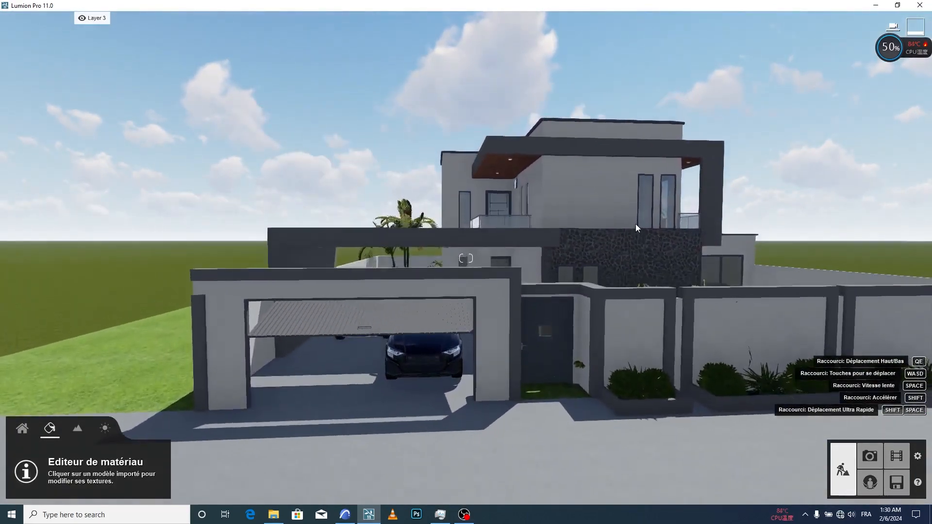
Place the brown-coated man on the phone on the upper terrace before the glass door and rotate him to face sideways
key(w)
key(e)
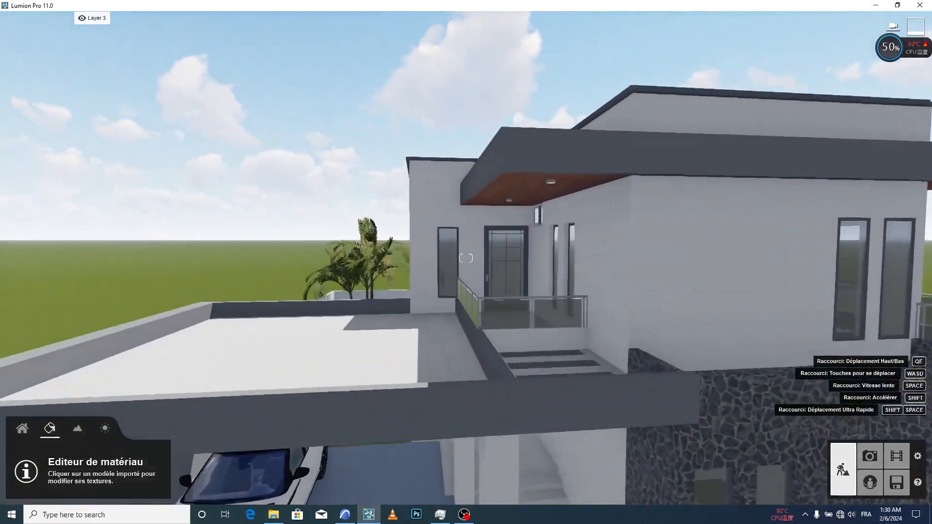
key(w)
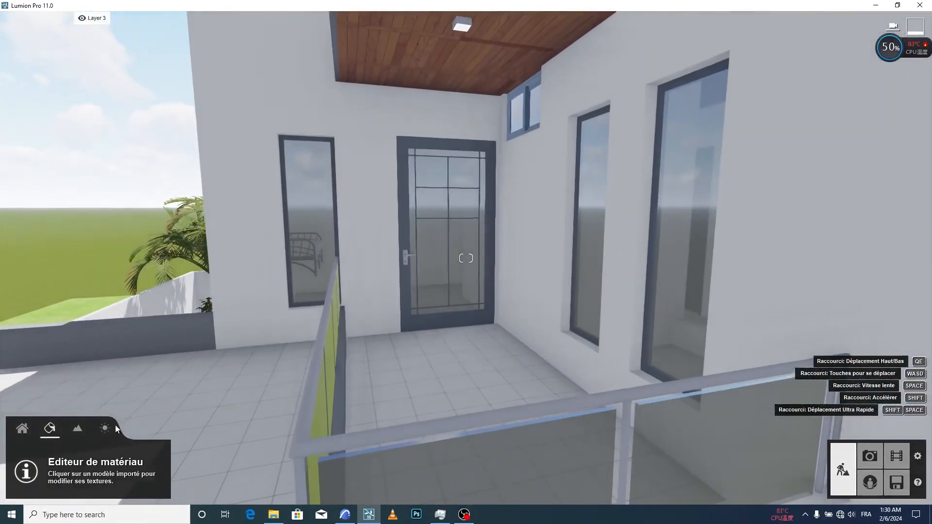
click(22, 430)
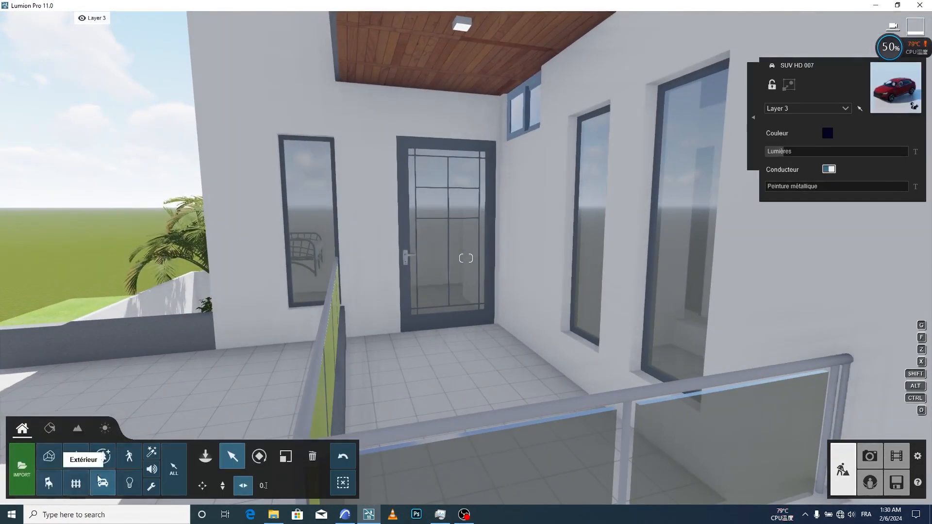
click(129, 458)
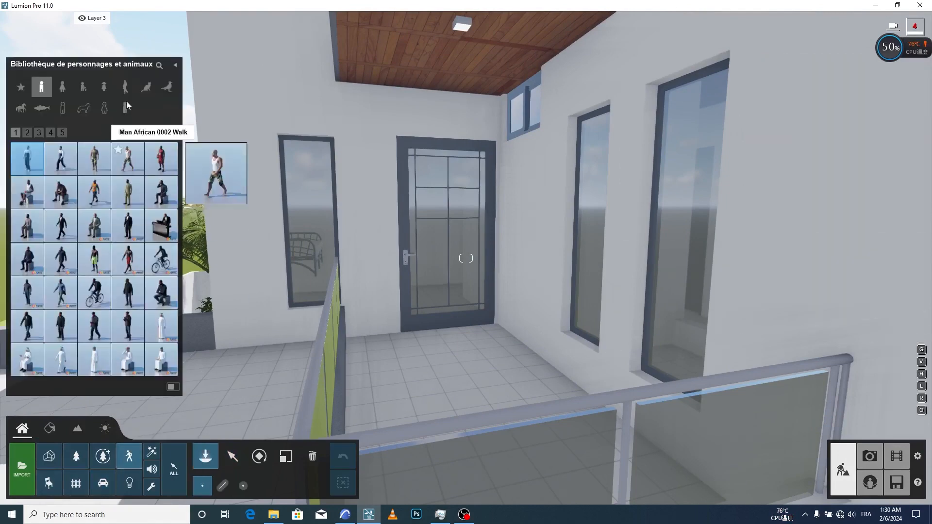
click(125, 88)
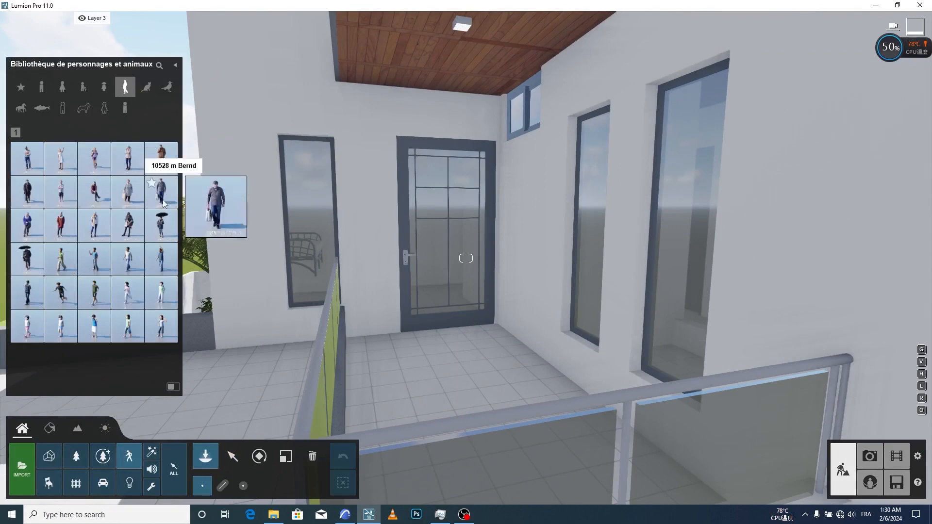
click(164, 171)
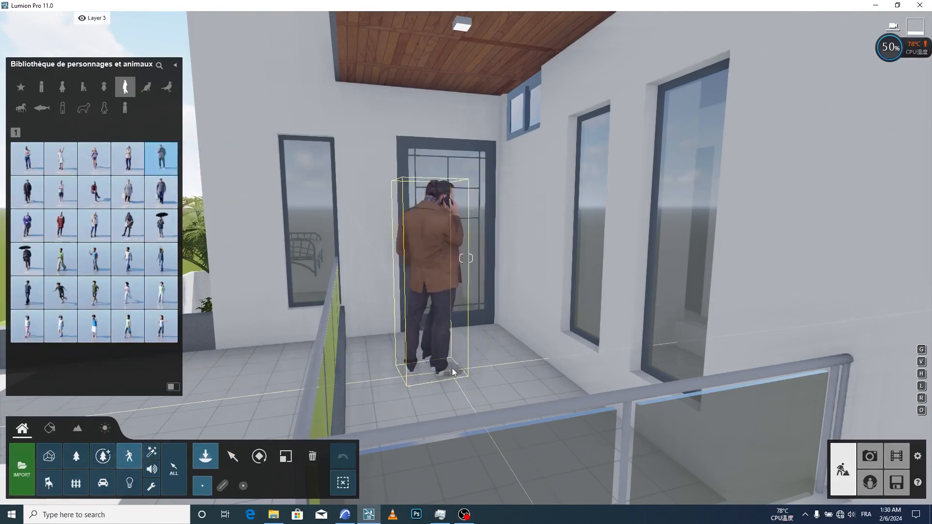
click(453, 372)
click(259, 456)
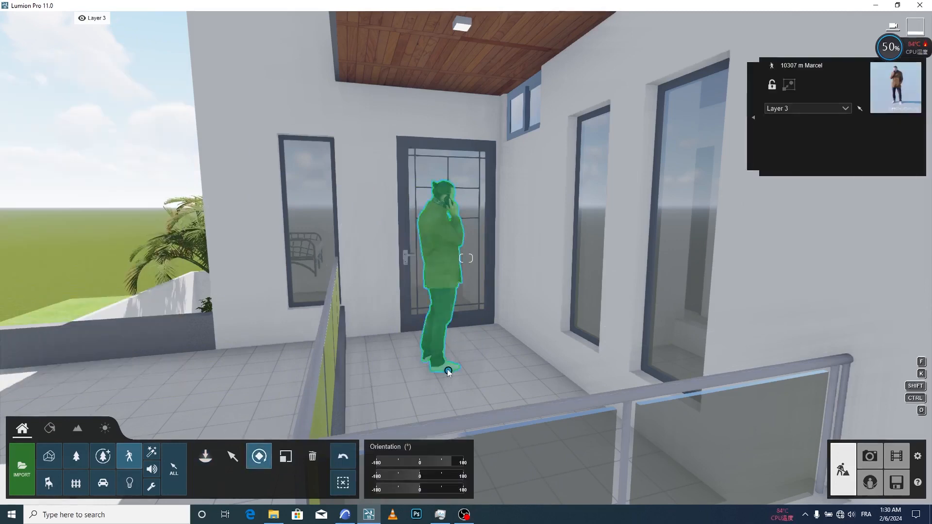
drag(451, 381, 502, 360)
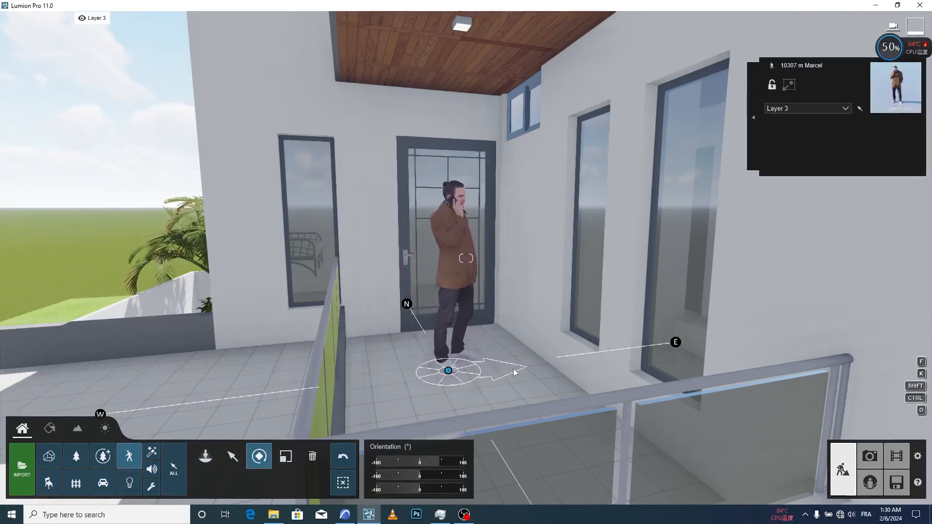
Place a DeckChair 011 on the wooden deck at the far end of the pool and add a copy beside it
key(s)
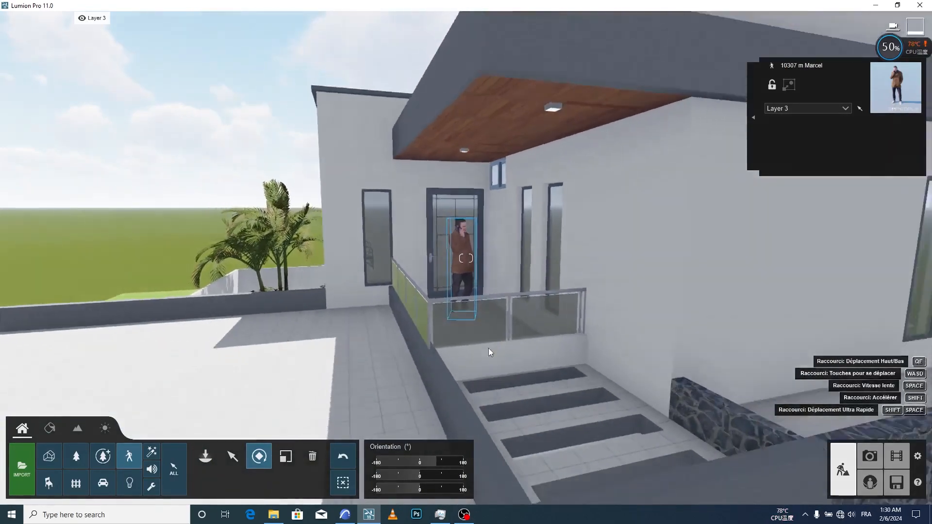
key(d)
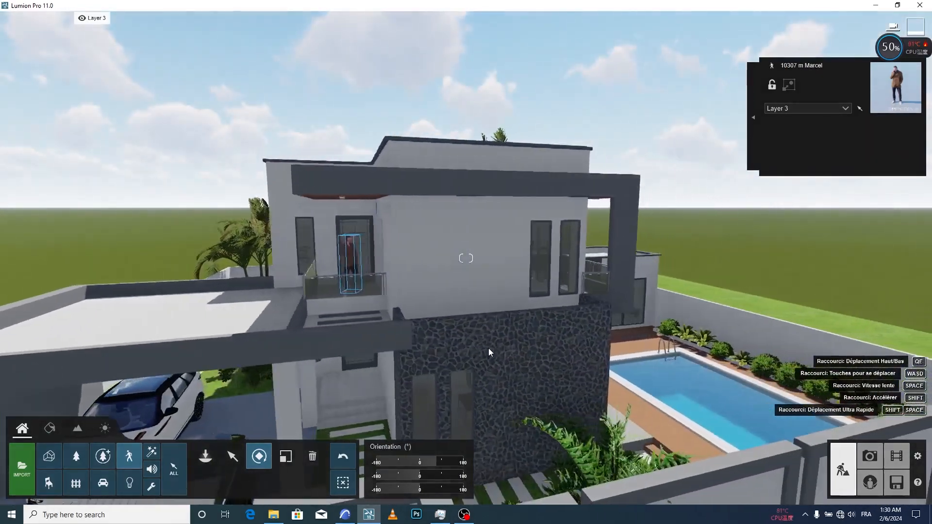
key(d)
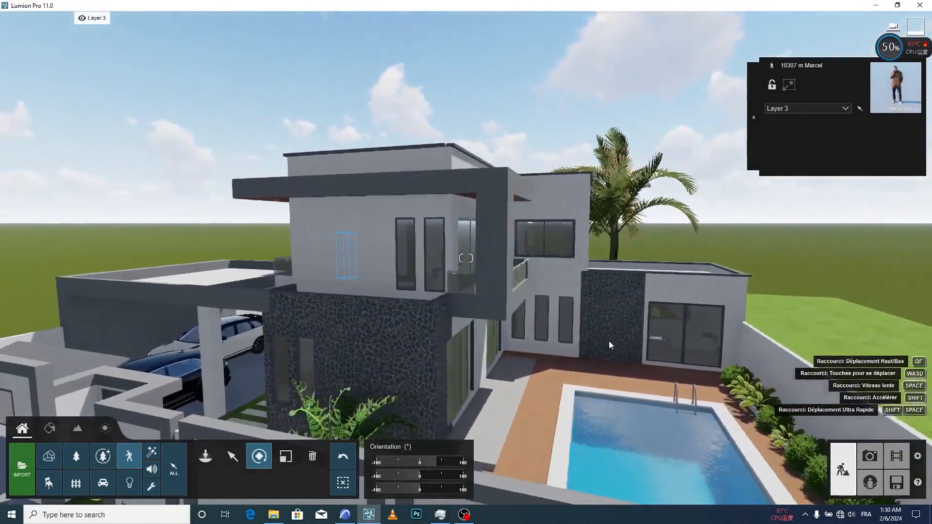
key(d)
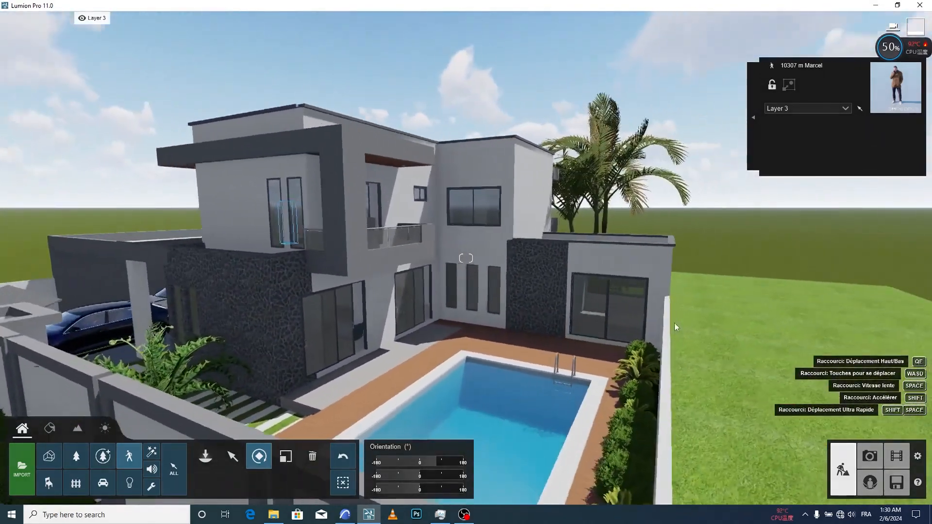
key(w)
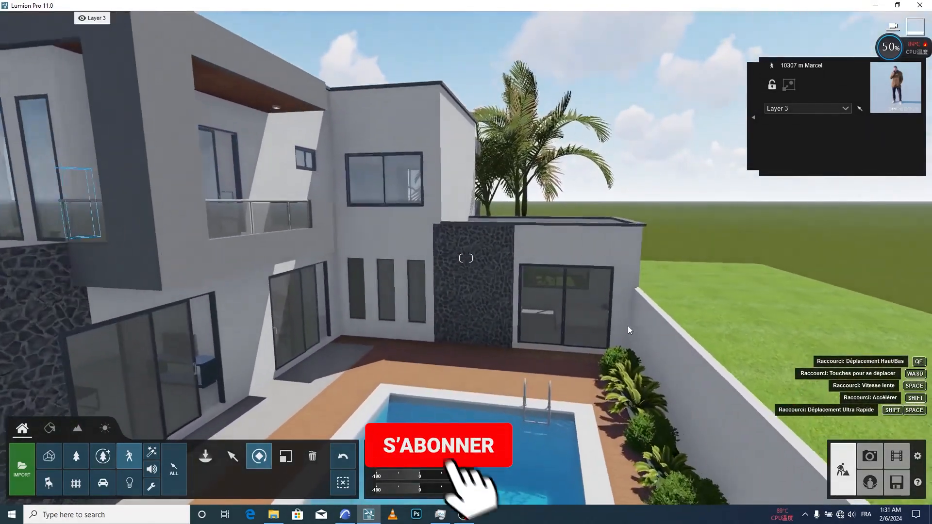
key(d)
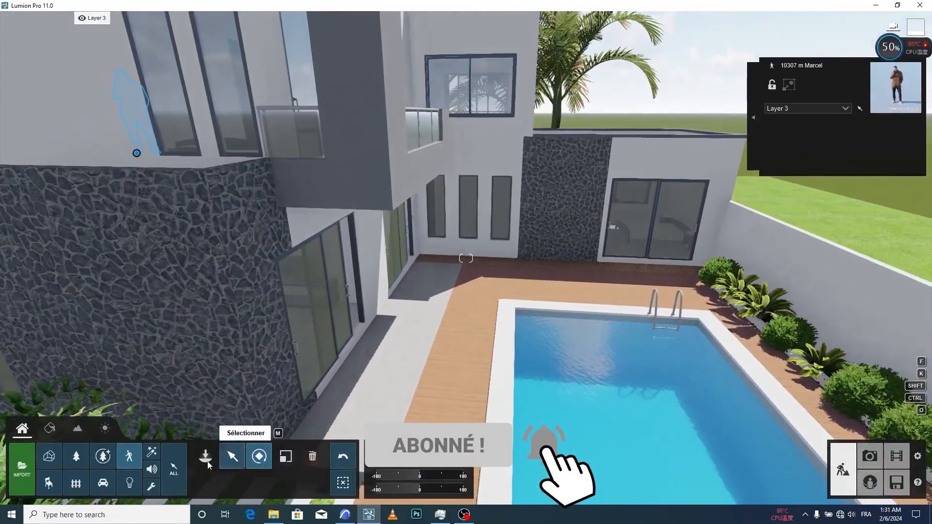
click(76, 483)
click(29, 131)
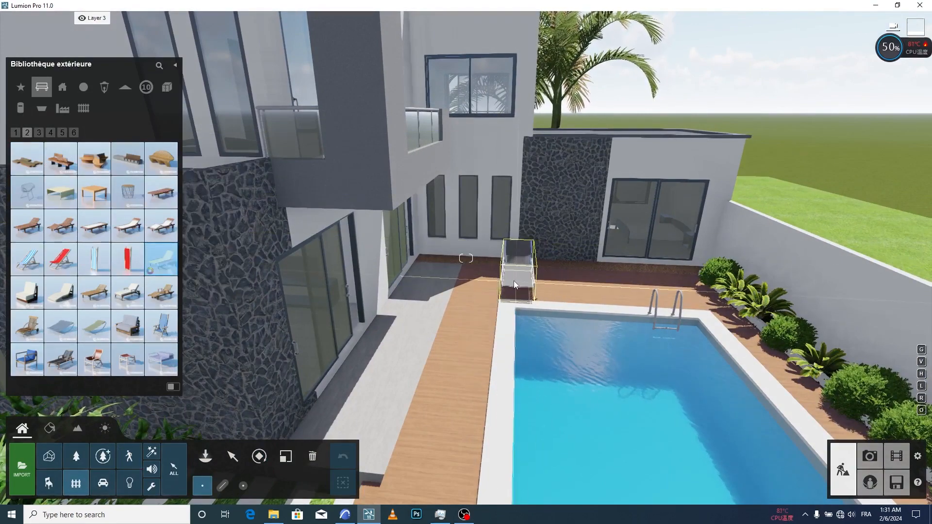
click(512, 279)
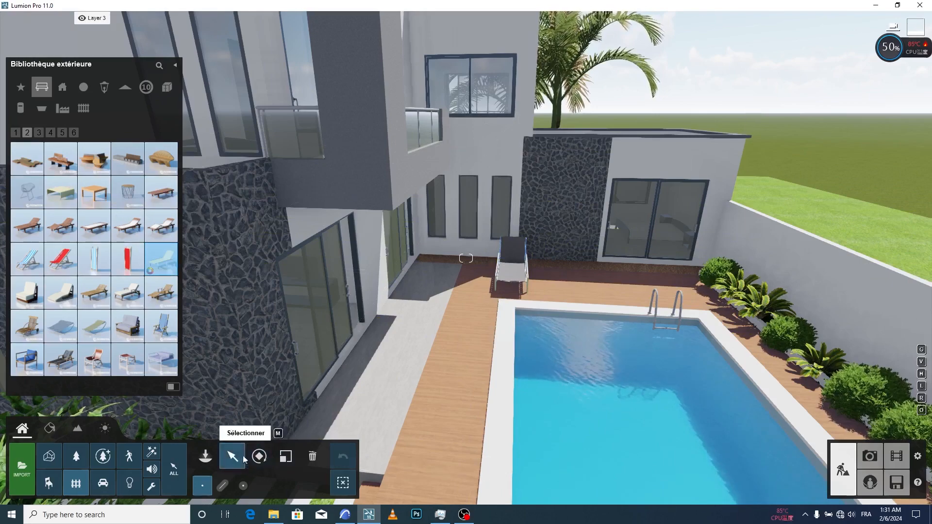
click(243, 458)
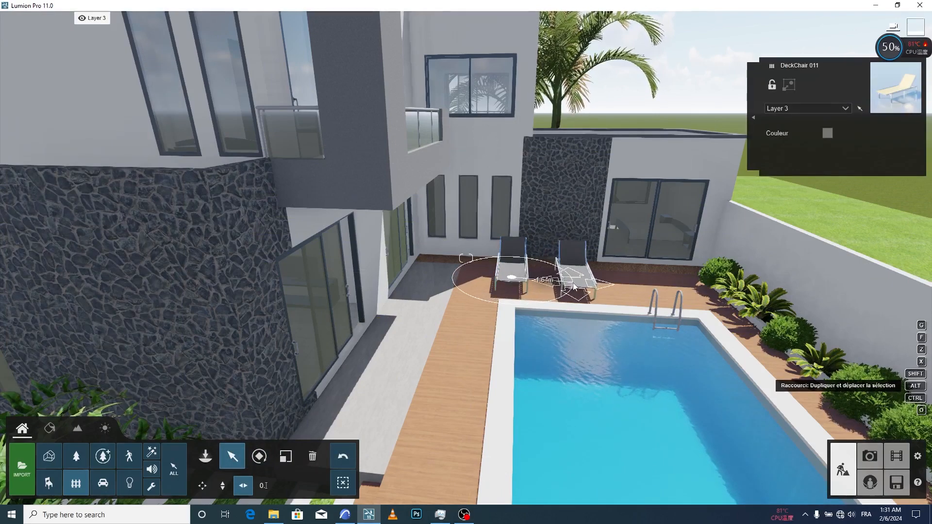
Examine the house from the street, with the figure on the upper terrace, the open garage and the planted front wall
right_drag(583, 297, 580, 357)
key(s)
key(s)
key(d)
key(e)
key(s)
key(s)
key(e)
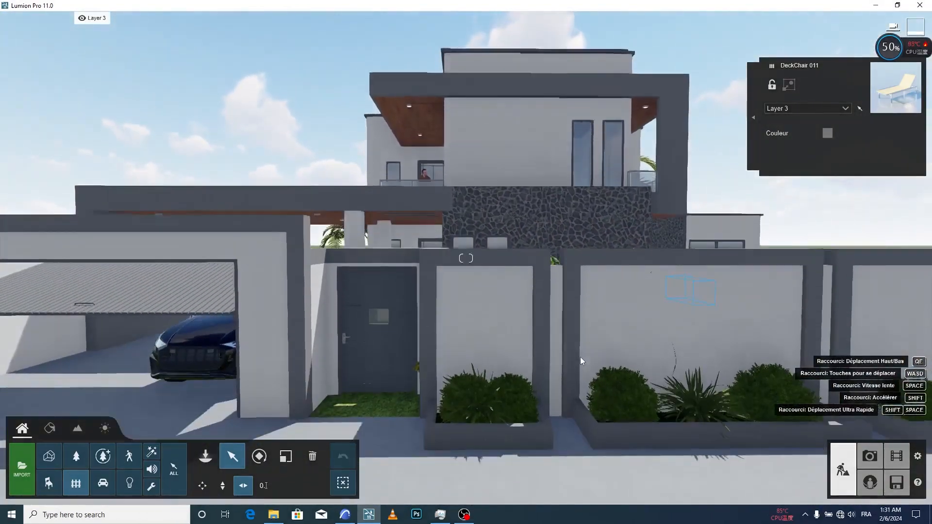
key(a)
key(s)
key(s)
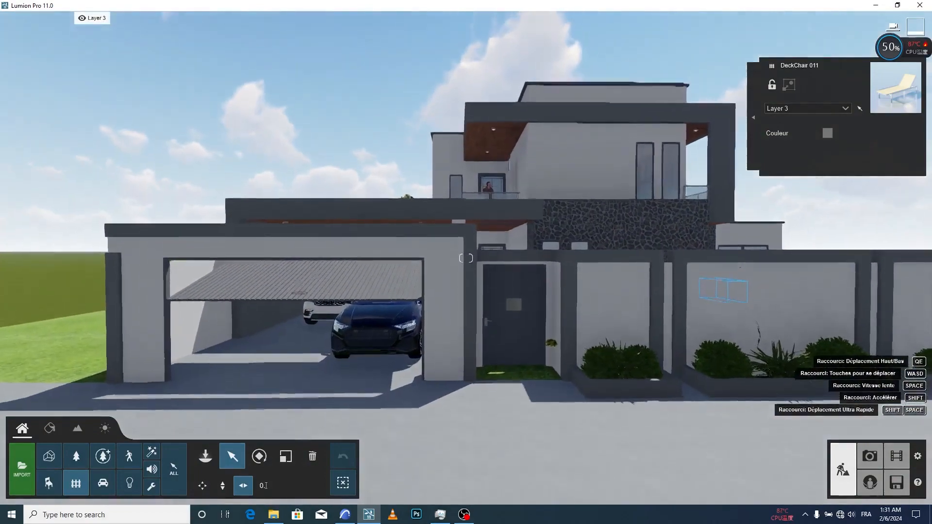
key(d)
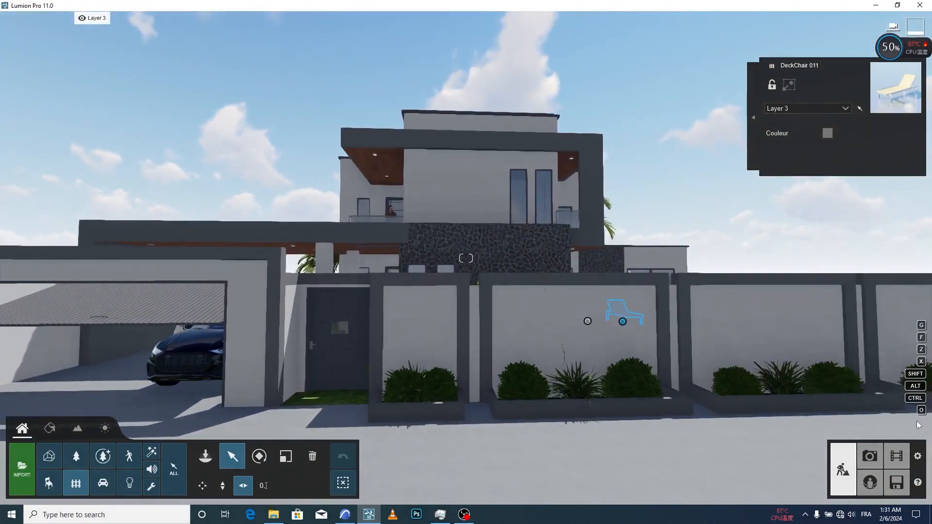
Save the project as RENDUS DUPLEX in the Duplex tuto folder and return to the scene
click(896, 491)
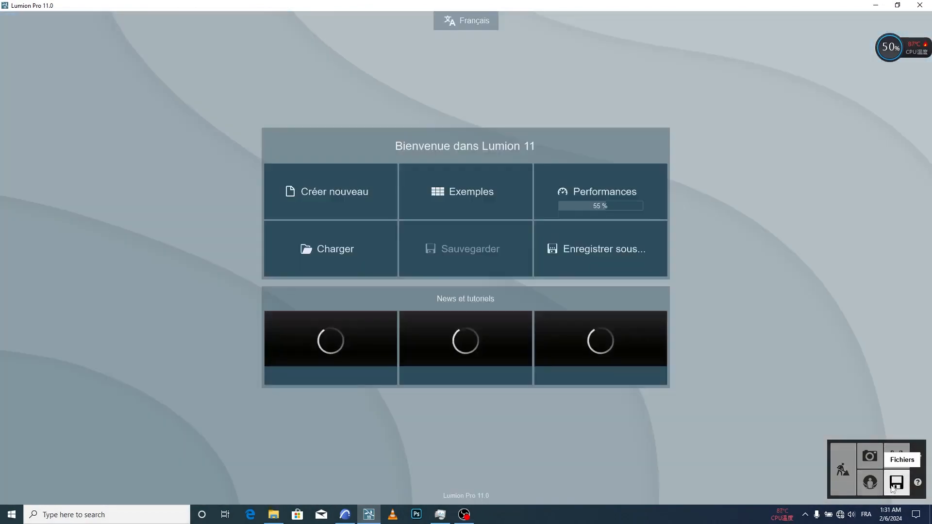
click(601, 261)
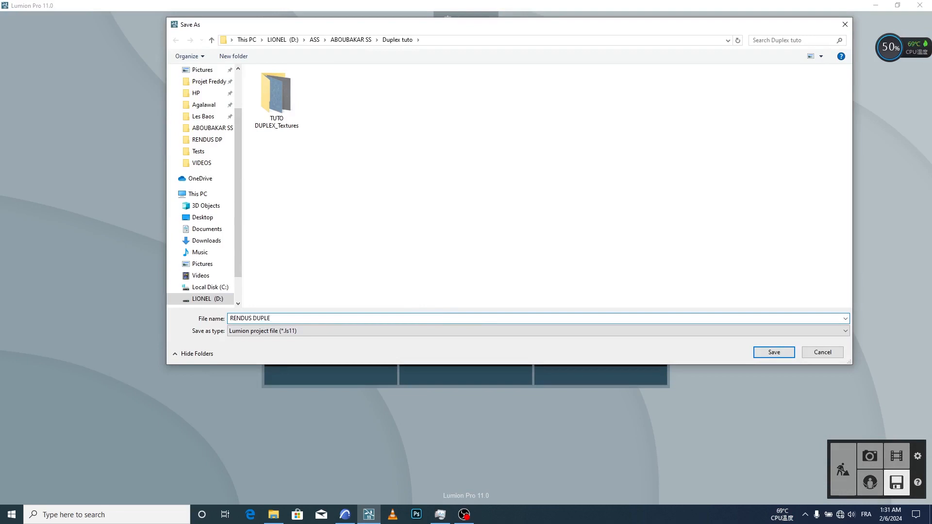
click(780, 357)
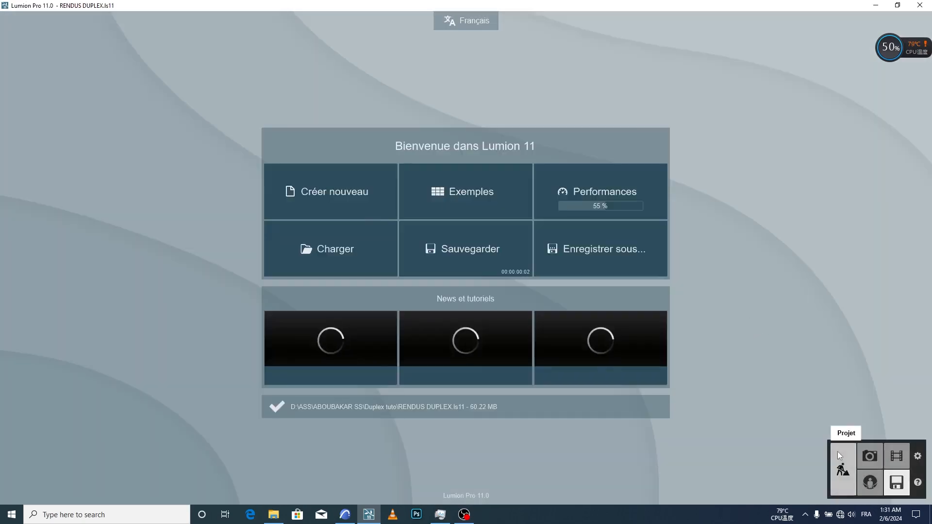
click(843, 469)
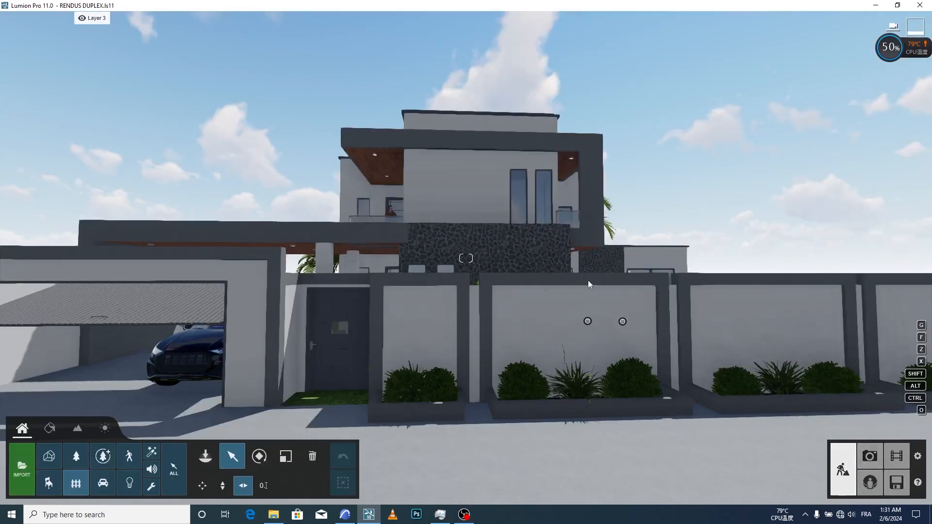
Switch to Photo mode and frame the street facade with the open garage, the entrance door and the boundary wall
key(a)
right_drag(588, 285, 579, 298)
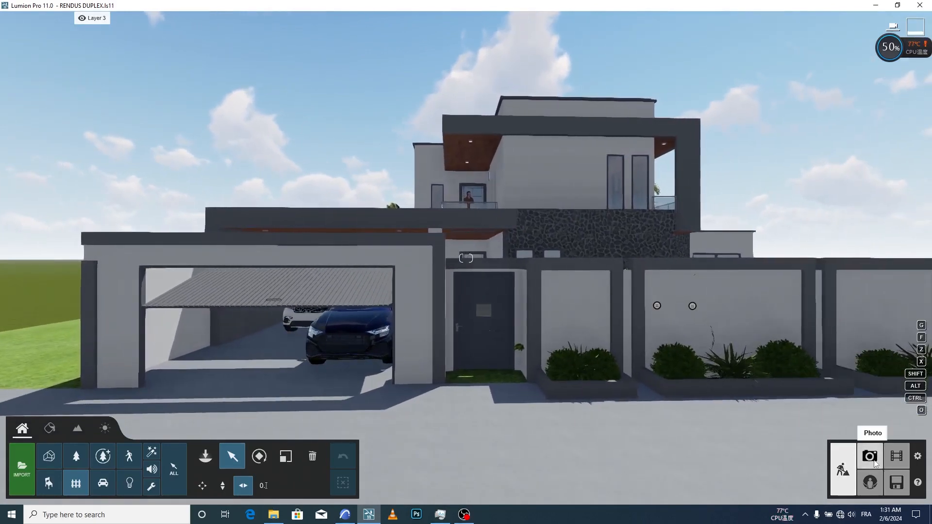
click(869, 457)
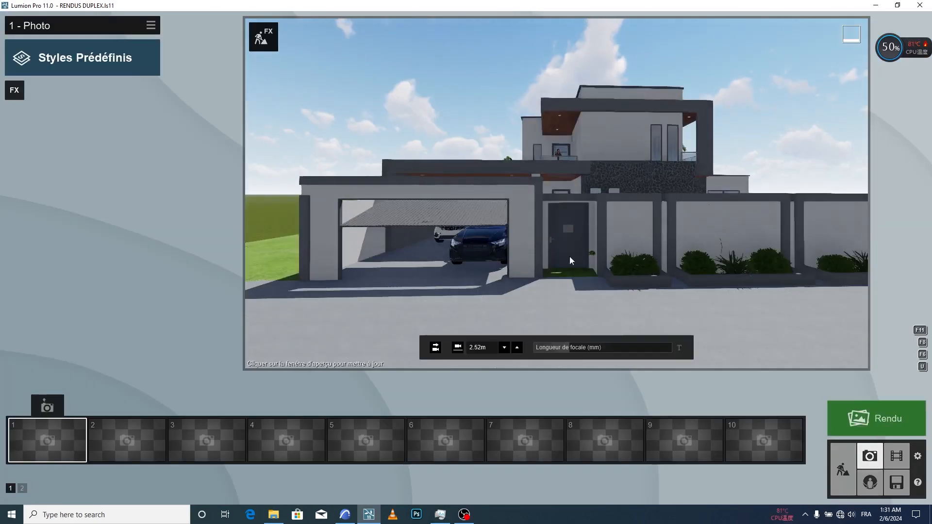
mouse_move(570, 258)
right_down()
mouse_move(611, 261)
mouse_move(603, 251)
mouse_move(567, 253)
mouse_move(569, 261)
mouse_move(580, 256)
right_up()
right_drag(557, 194, 560, 194)
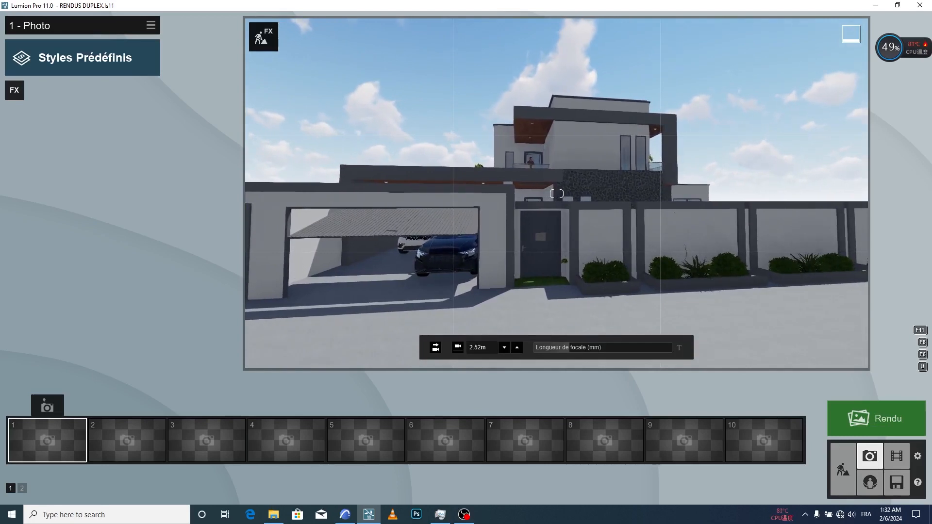
right_drag(594, 254, 614, 251)
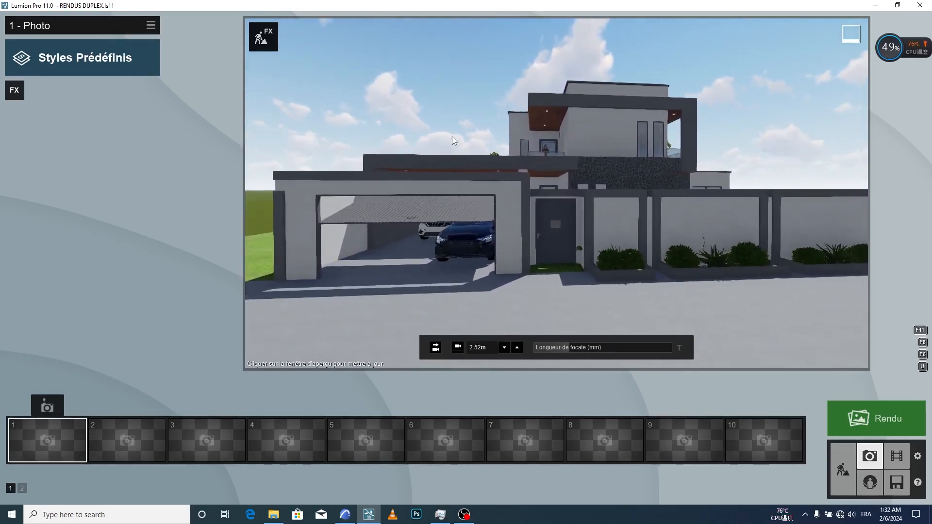
Apply the Réaliste predefined style to the first photo
click(109, 63)
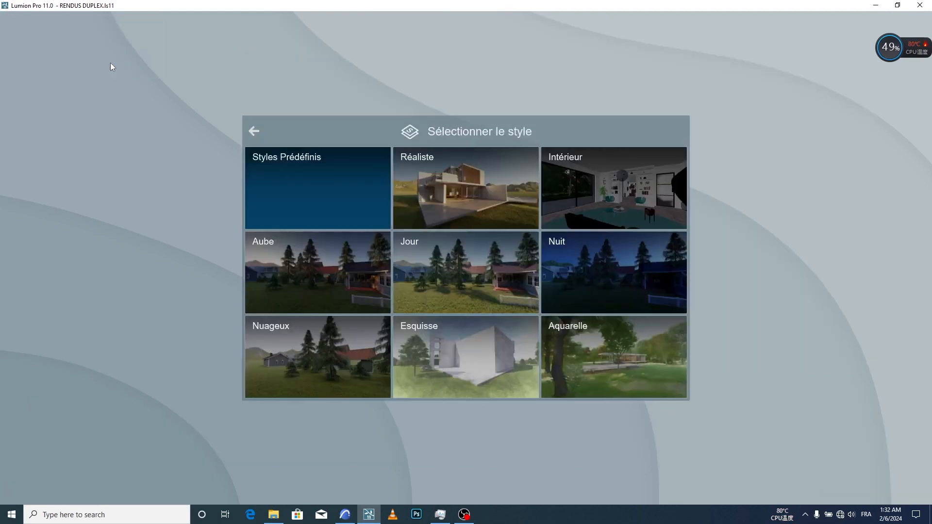
click(467, 196)
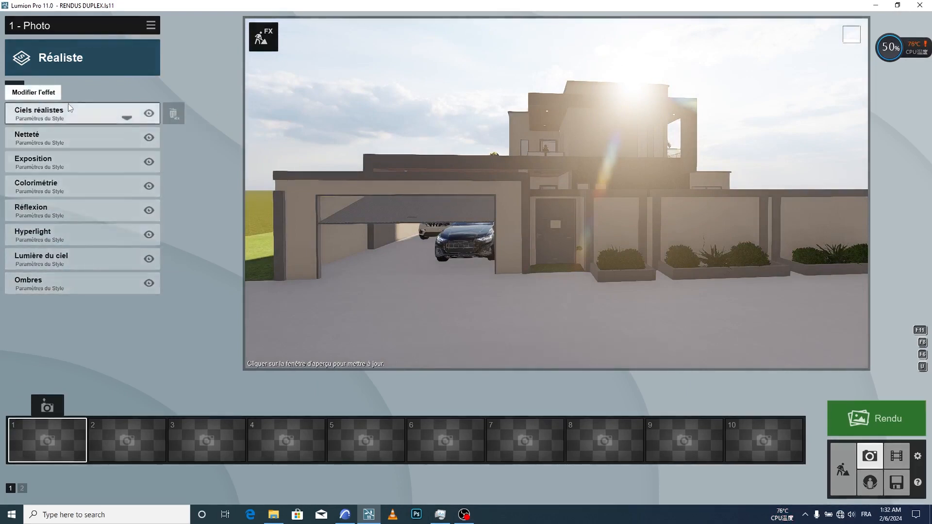
mouse_move(614, 337)
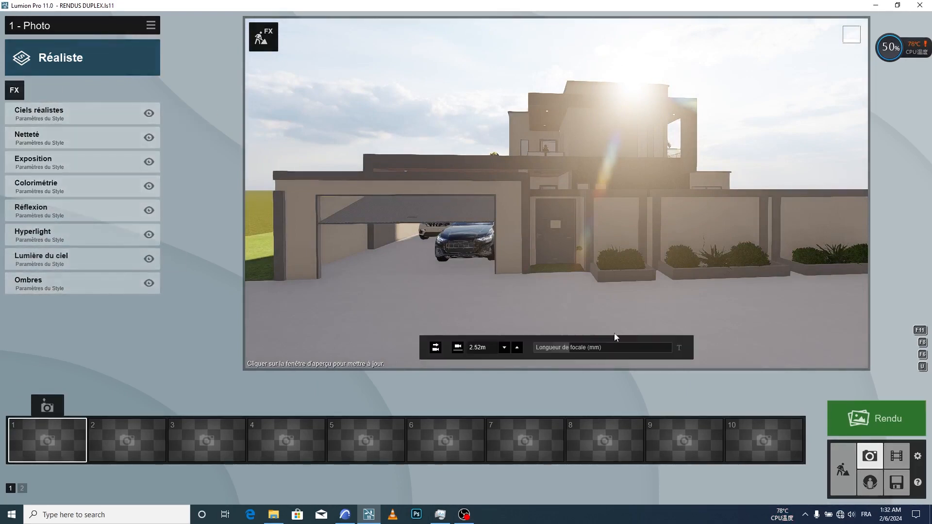
Readjust the photo's camera so the garage and street facade fit in the frame, and update the preview
click(456, 278)
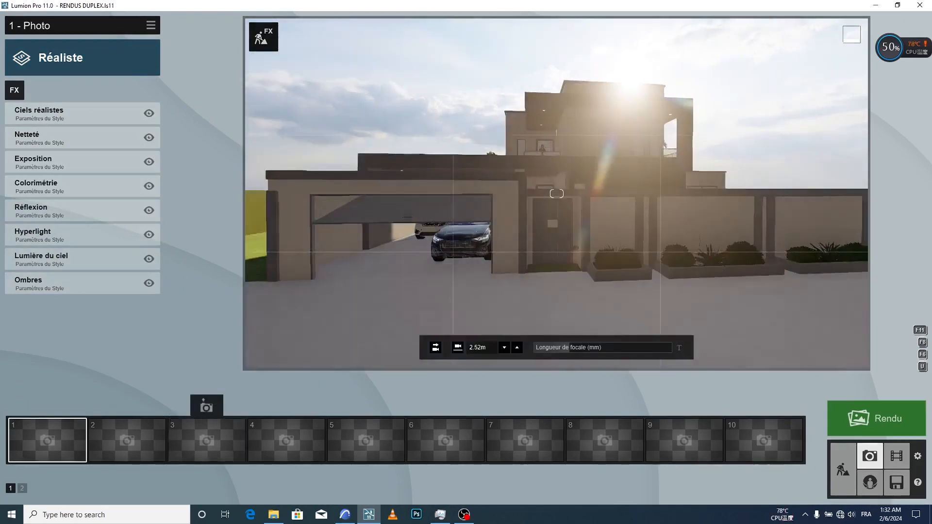
right_drag(315, 282, 293, 270)
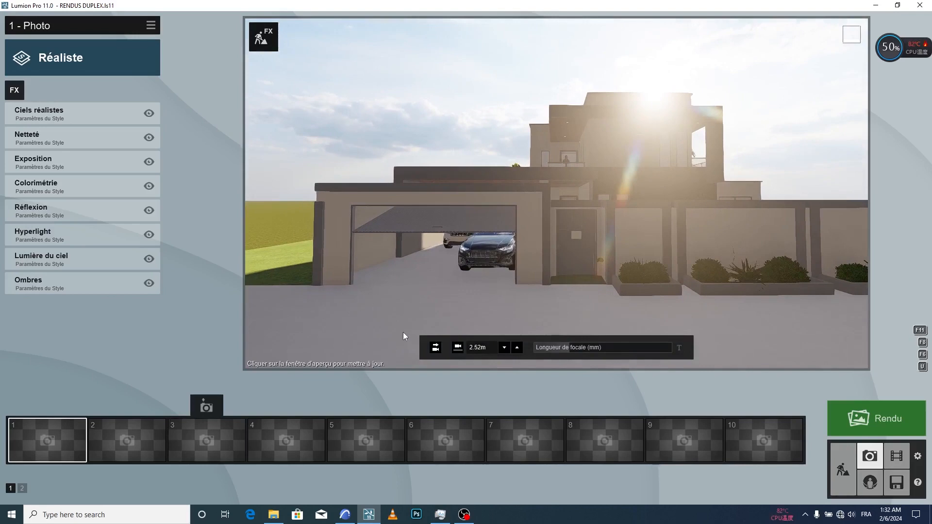
click(391, 131)
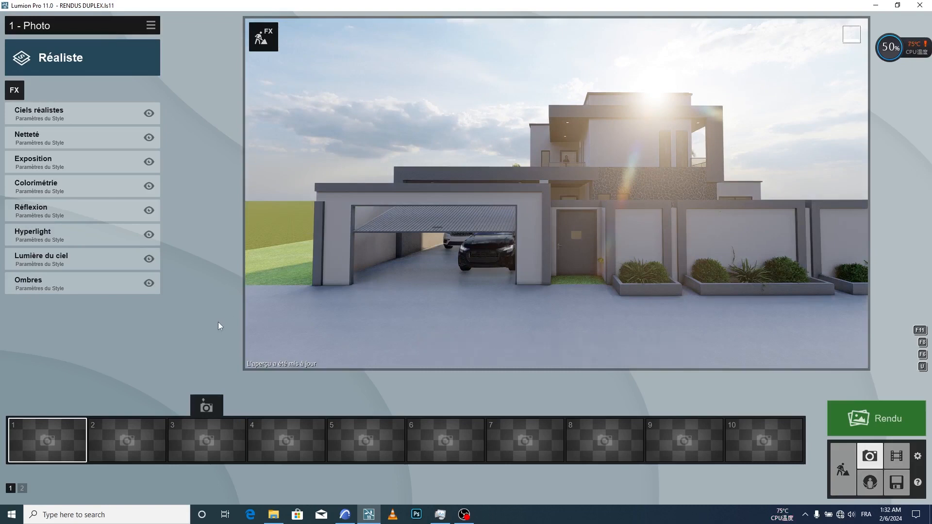
mouse_move(47, 456)
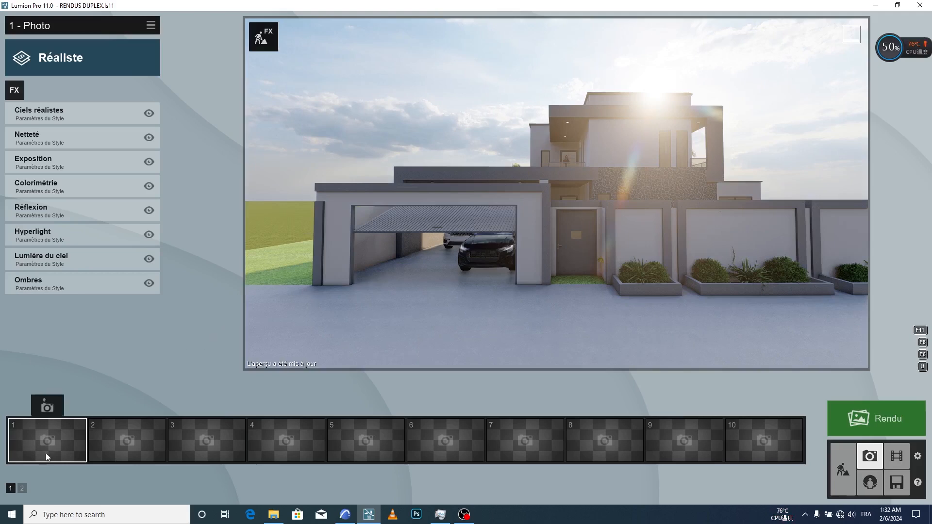
Capture the street facade view in photo slot 1 and change its Ciels réalistes sky to Overcast 2, with the preview updated
click(48, 406)
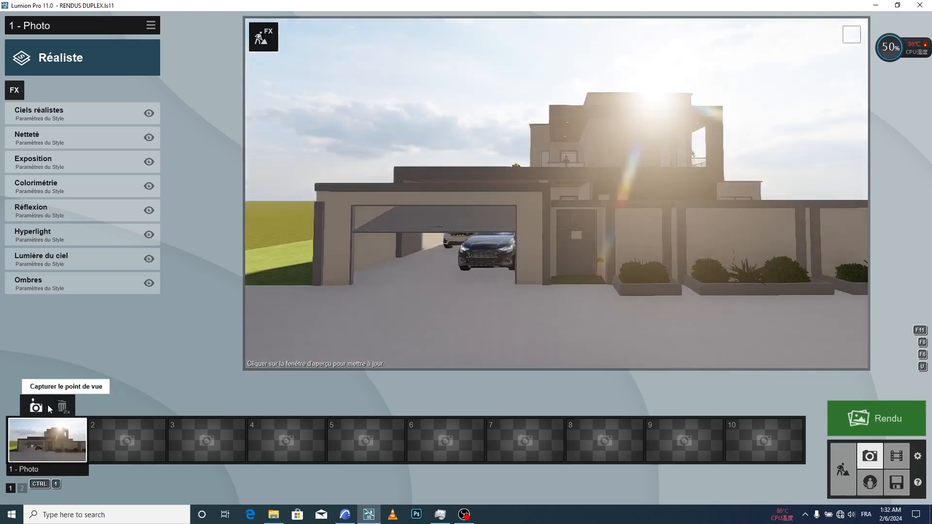
click(101, 119)
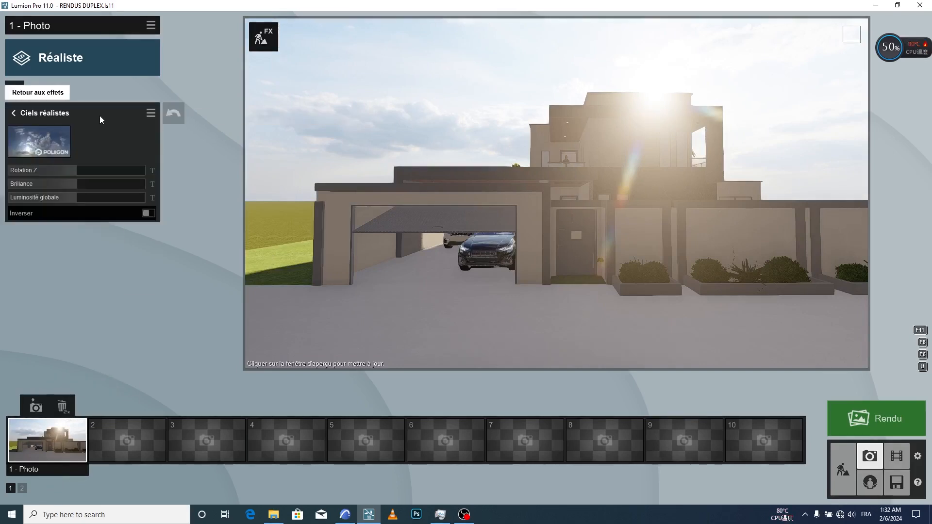
click(53, 142)
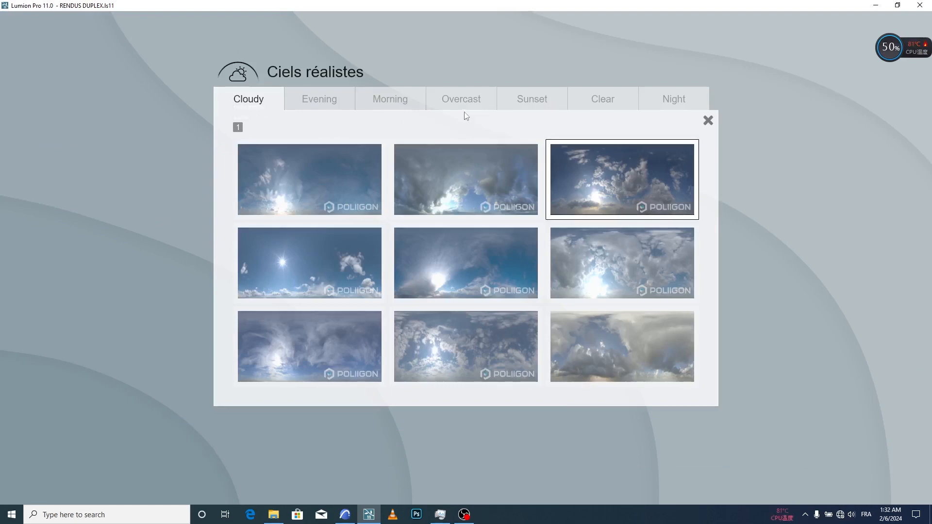
click(307, 102)
click(388, 100)
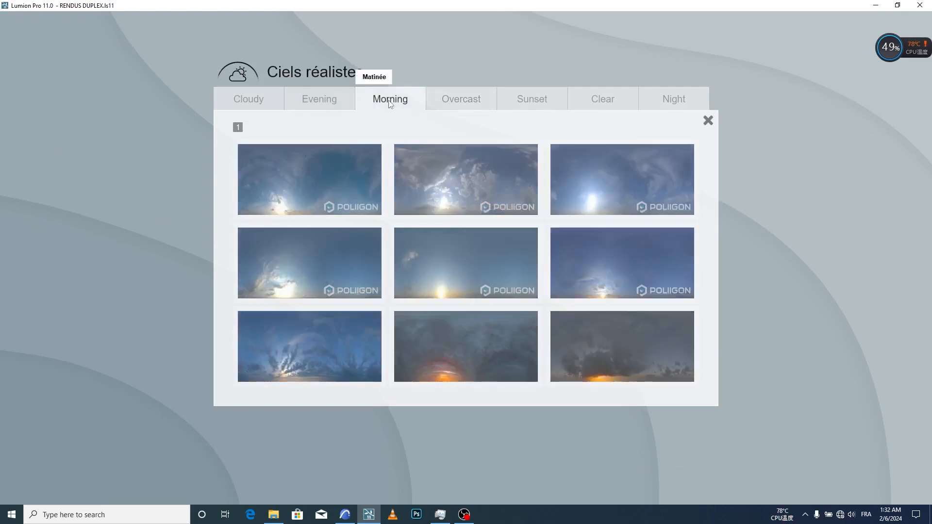
click(475, 104)
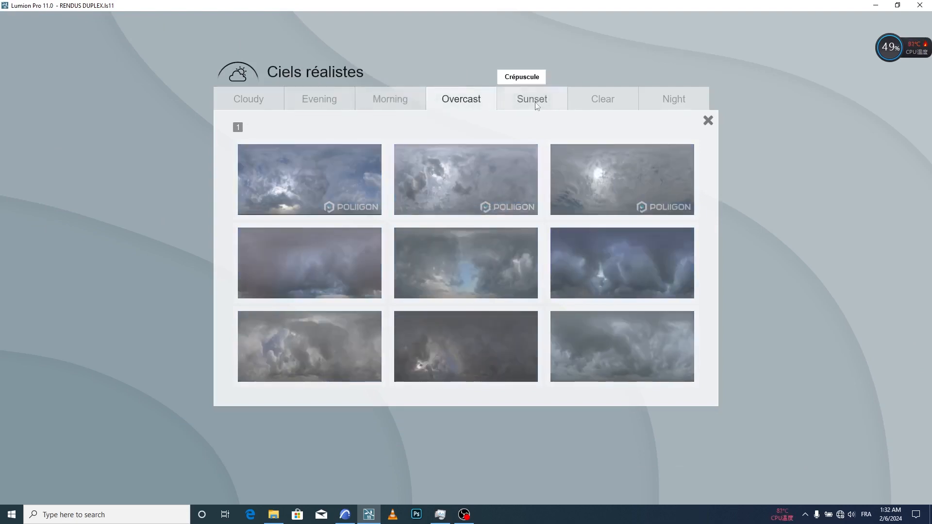
click(537, 107)
click(488, 103)
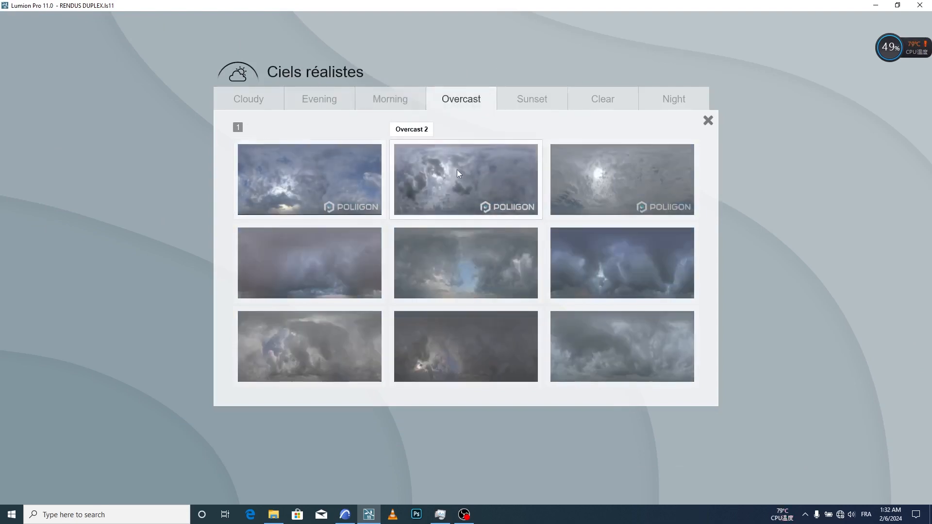
click(472, 165)
click(456, 123)
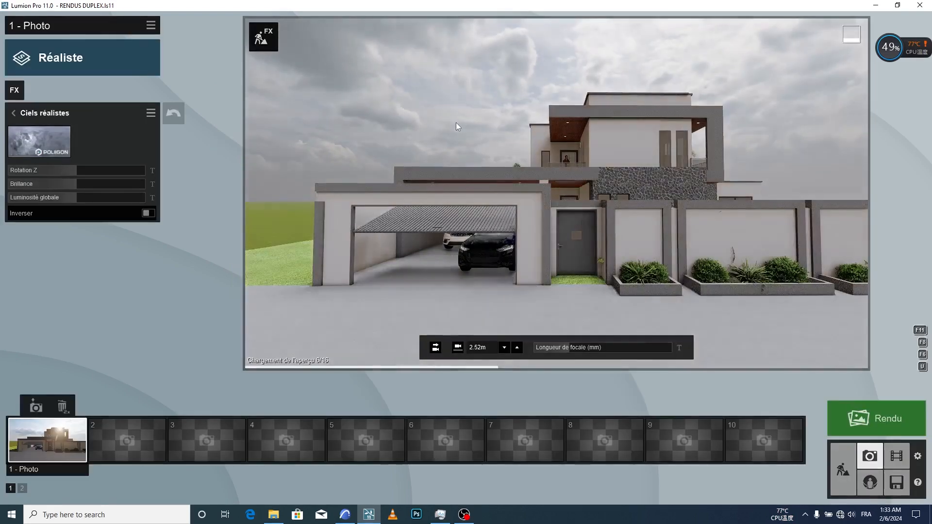
Set the Realistic Skies effect's Z rotation to about 34.2° and refresh the photo preview
right_drag(455, 128, 461, 140)
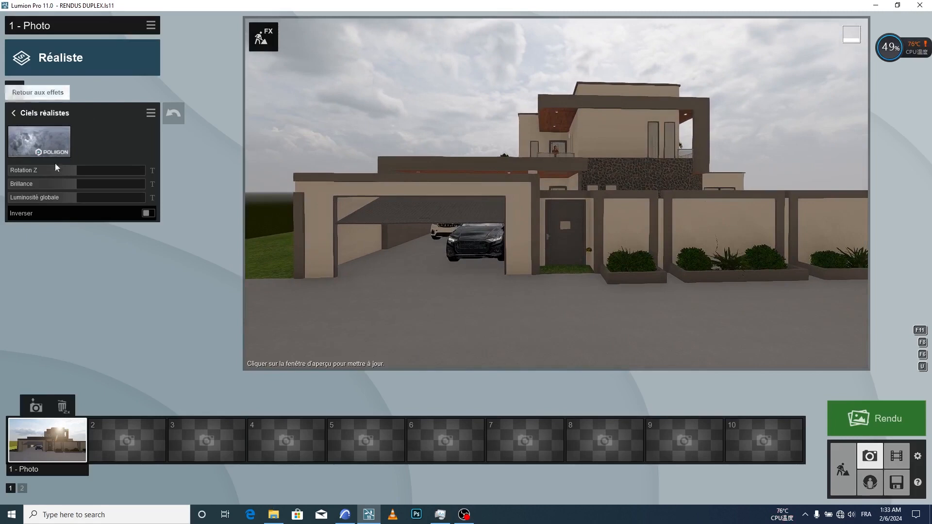
mouse_move(78, 171)
mouse_down()
mouse_move(97, 171)
mouse_move(89, 171)
mouse_up()
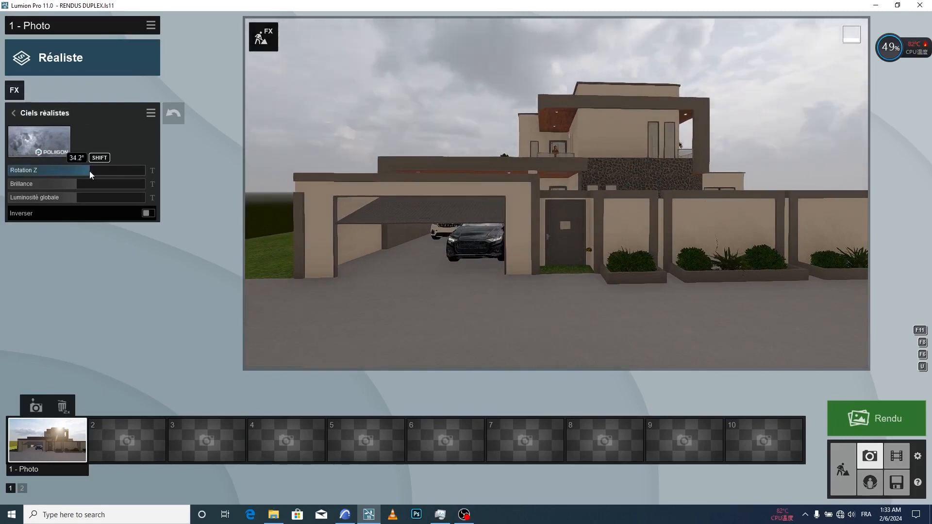
click(380, 149)
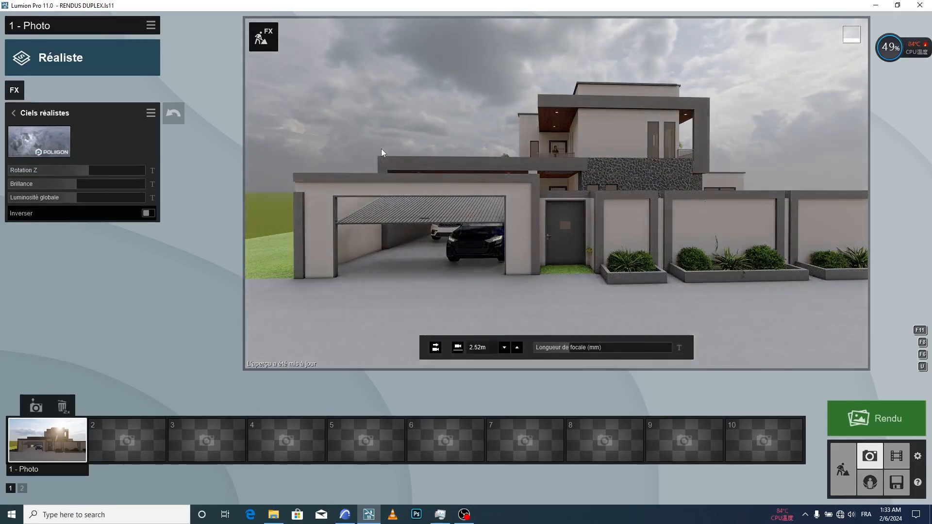
click(13, 113)
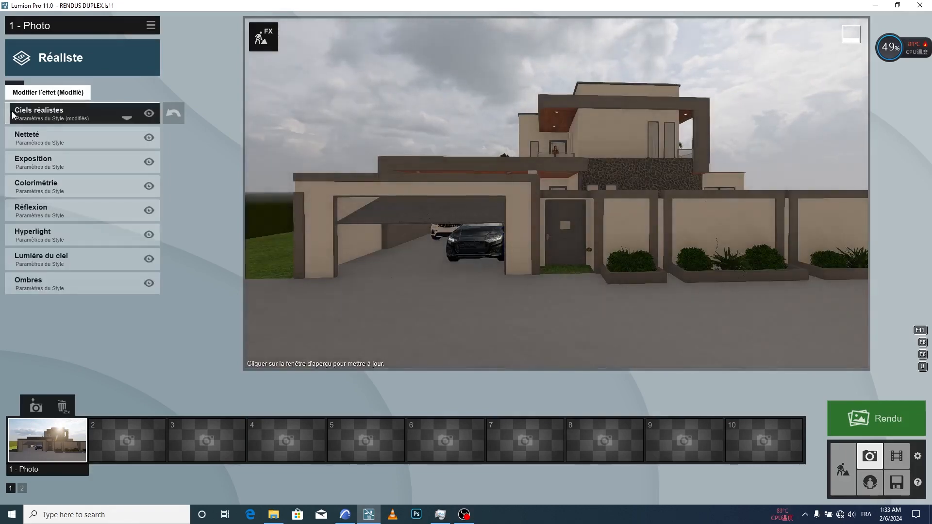
Raise the Exposure effect to about 0.6 and set the Sharpness effect's intensity to about 0.3
click(65, 161)
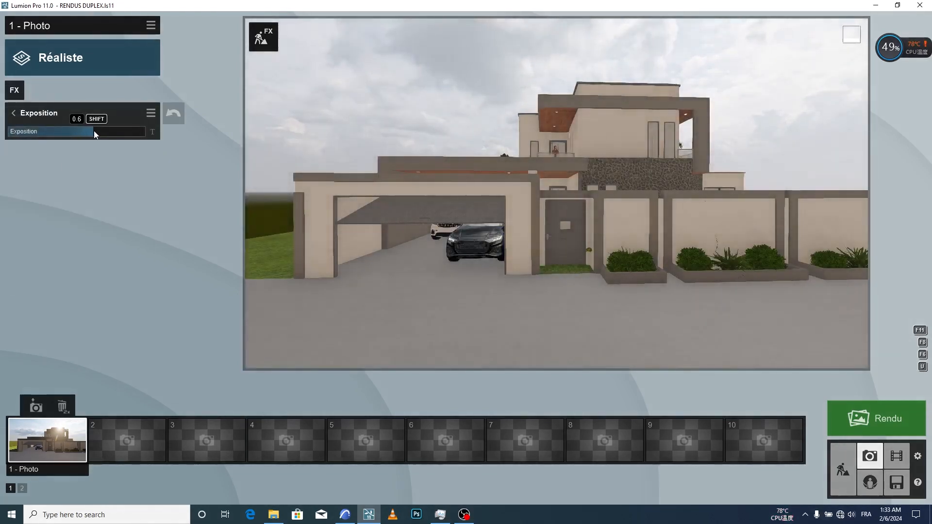
mouse_move(97, 131)
mouse_down()
mouse_move(81, 132)
mouse_move(97, 130)
mouse_up()
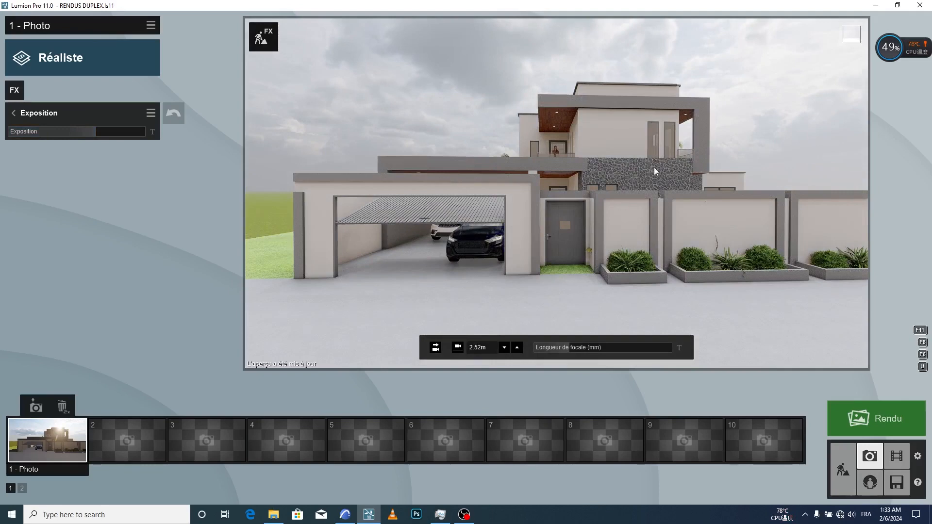
click(14, 113)
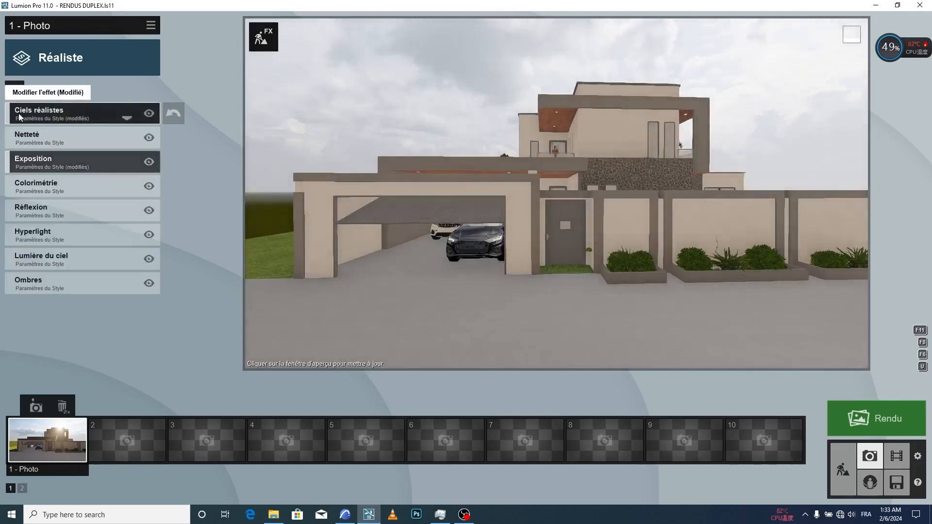
click(37, 137)
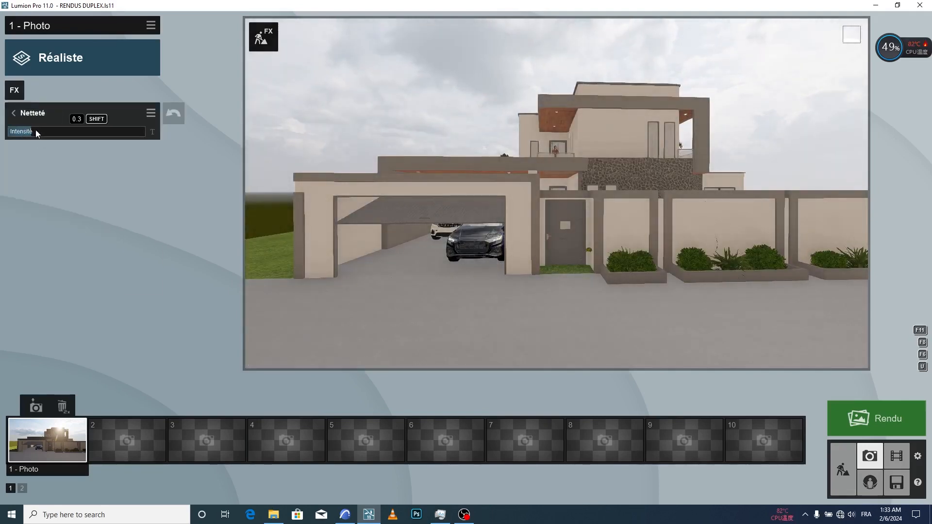
click(12, 115)
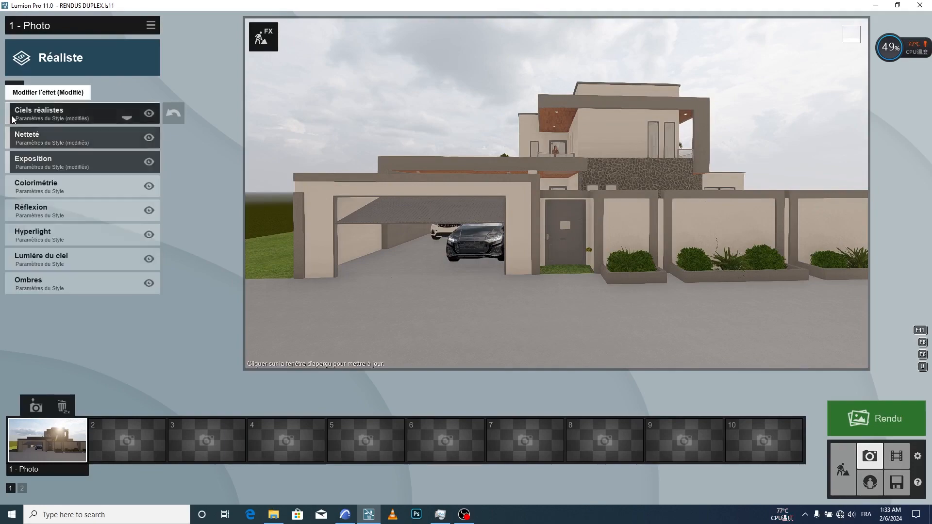
Edit the Reflection effect's planes, adding one on the paved ground and one on the upper-floor front wall
click(57, 215)
click(36, 147)
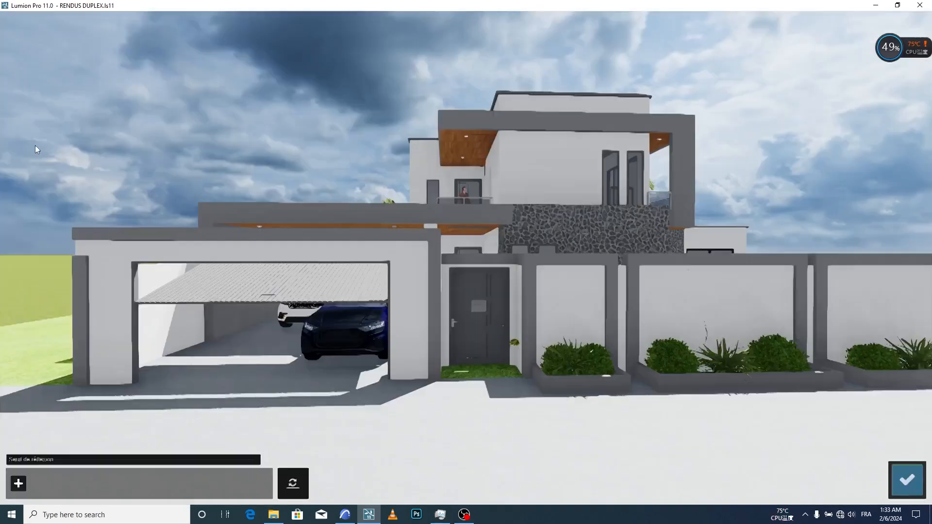
click(20, 485)
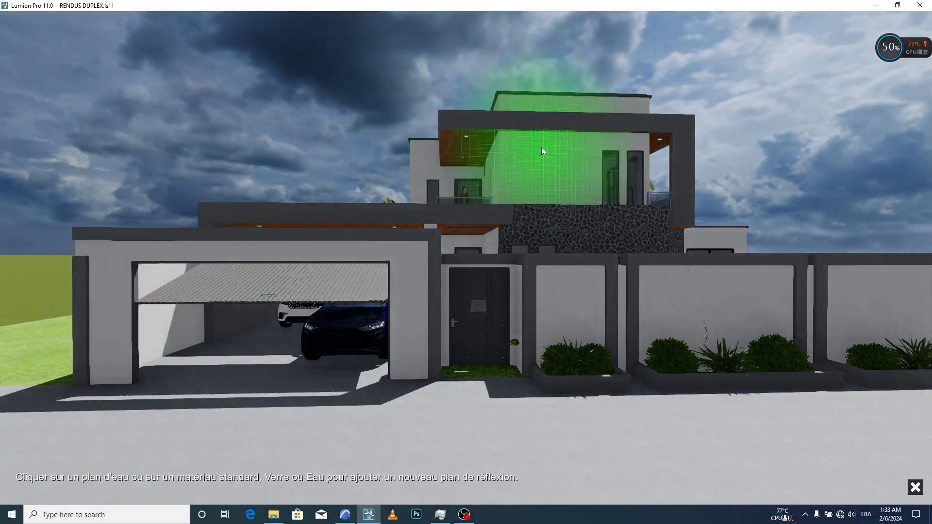
click(581, 435)
click(44, 483)
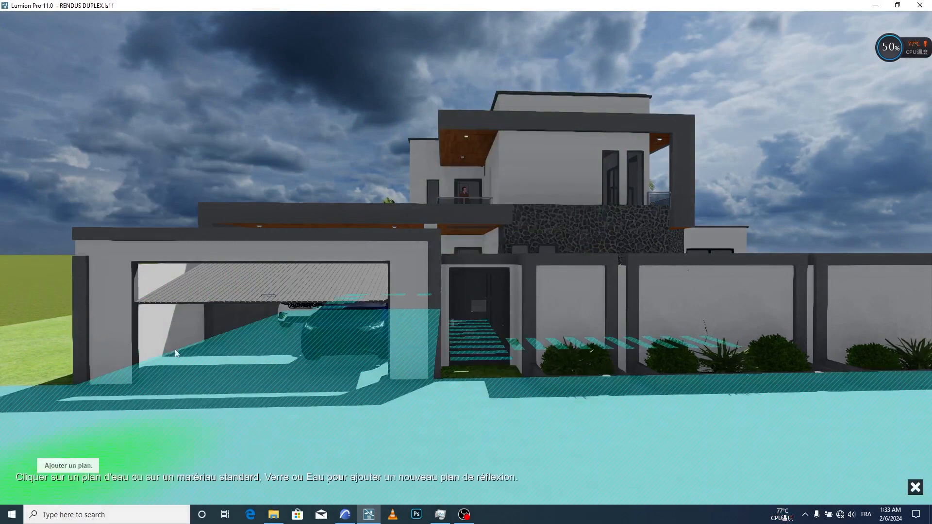
click(558, 169)
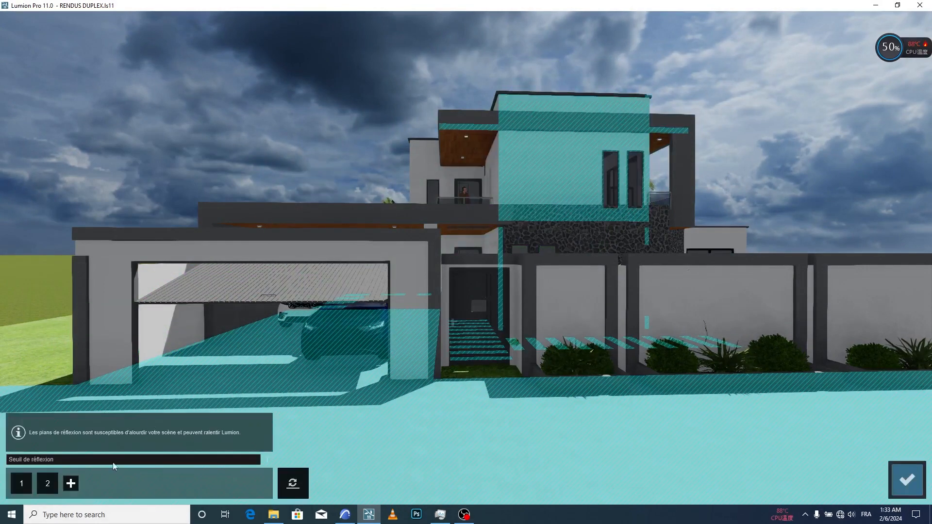
Add reflection planes on the garage and fence front wall, the recessed upper-floor wall and the entrance gate
click(76, 486)
click(275, 254)
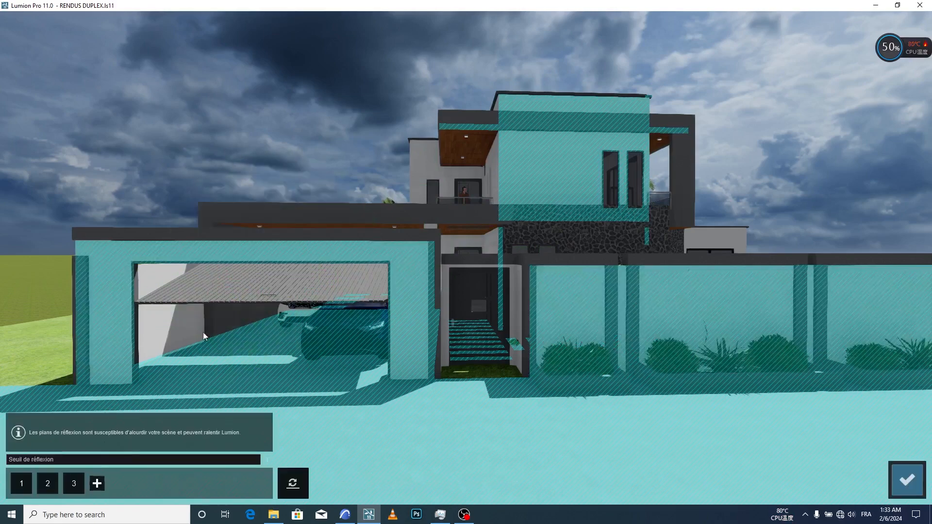
click(97, 483)
click(435, 167)
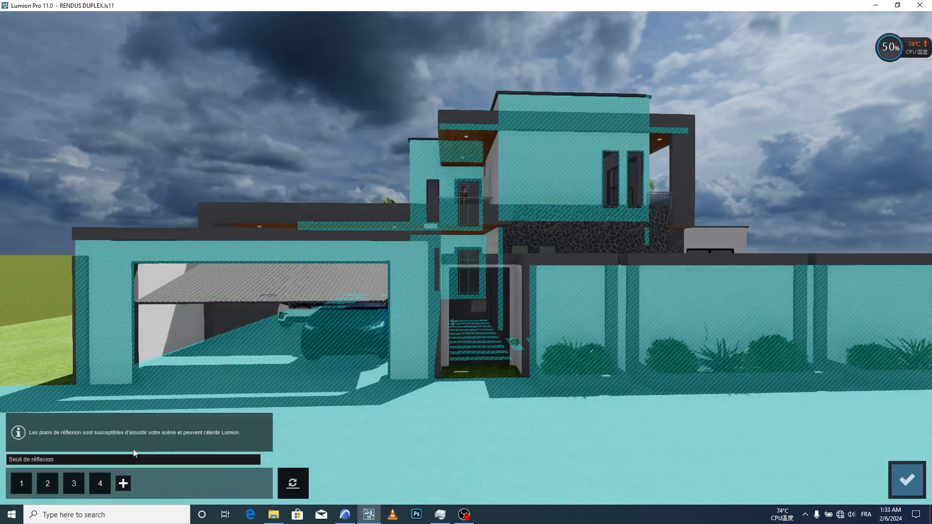
click(124, 483)
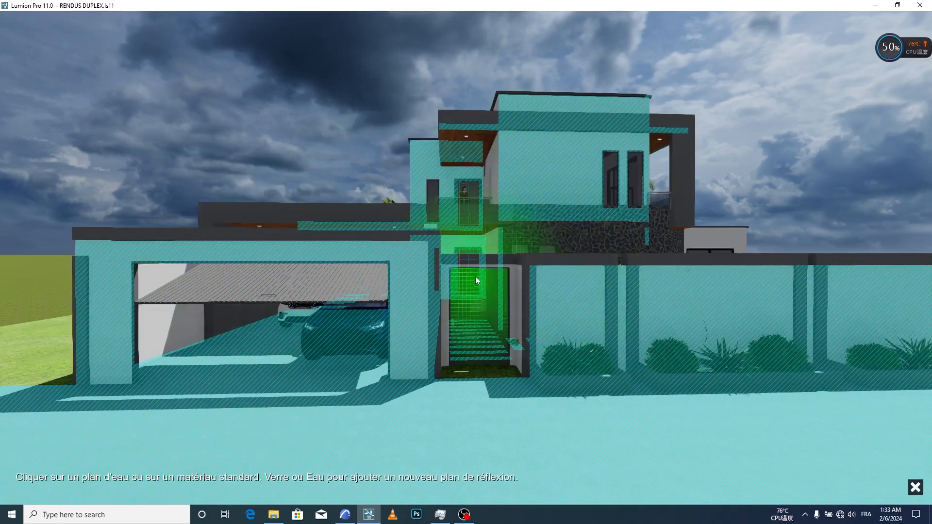
click(476, 275)
Add reflection planes on the stone wall's ground-floor windows and on the recessed ground-floor door
click(150, 484)
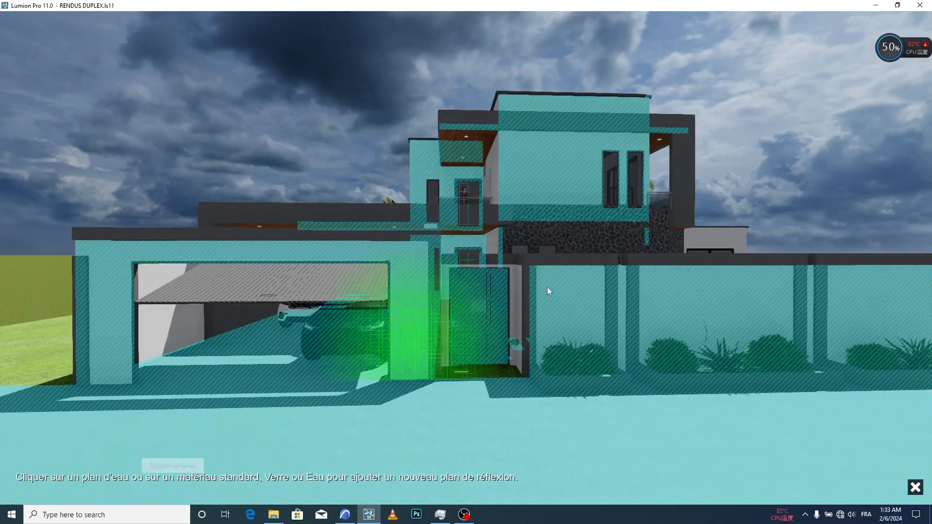
key(w)
key(q)
key(w)
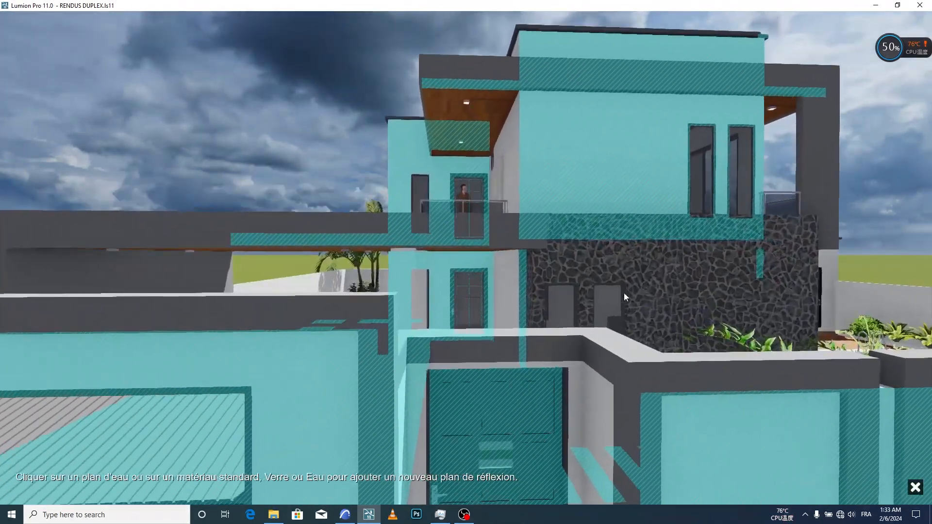
click(610, 305)
click(181, 483)
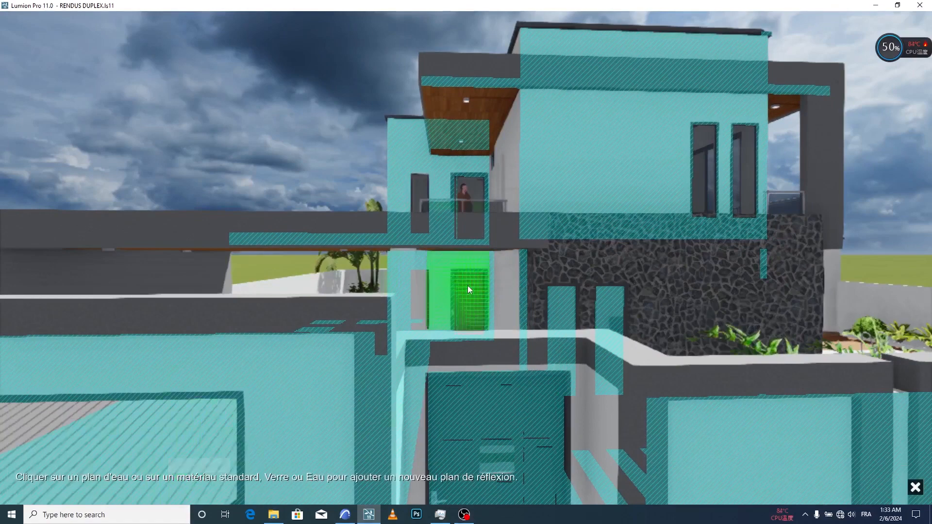
click(468, 285)
Add reflection planes on the upper storey's side wall and the wooden soffit under the roof overhang
click(202, 483)
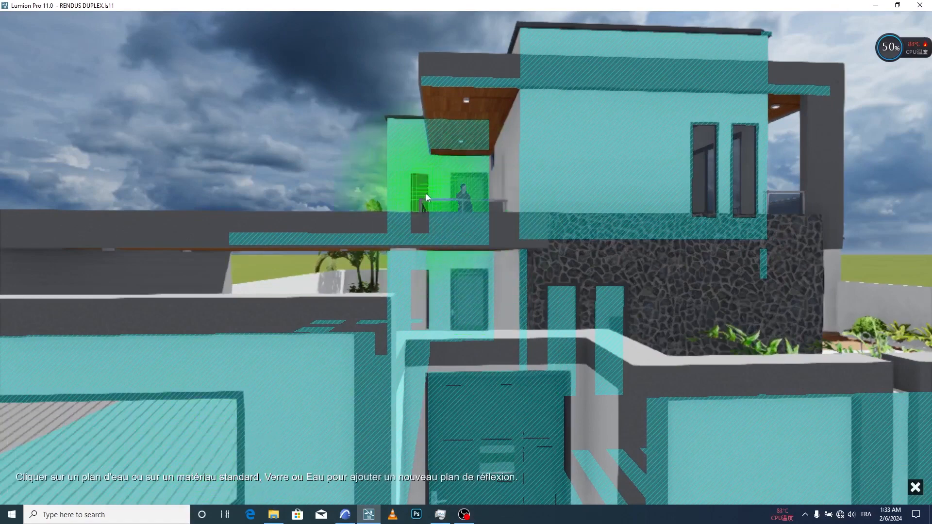
click(513, 161)
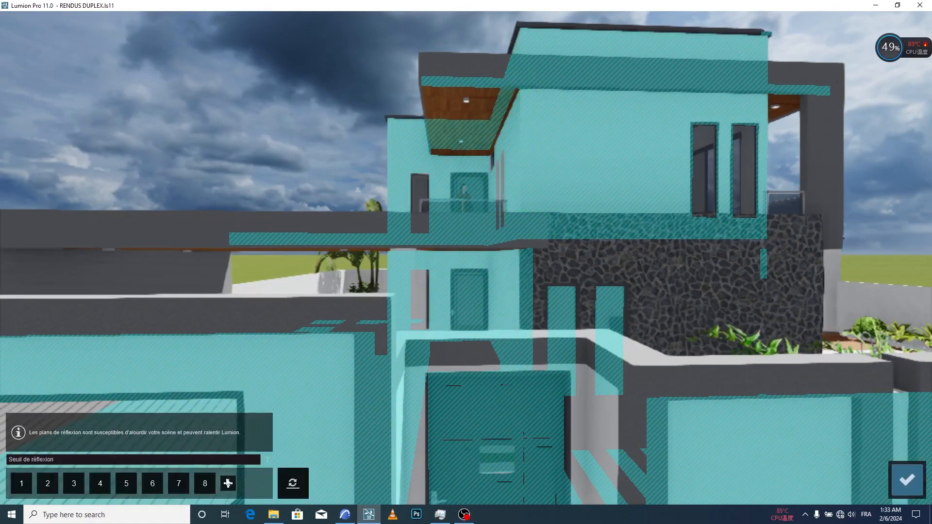
click(228, 484)
click(456, 104)
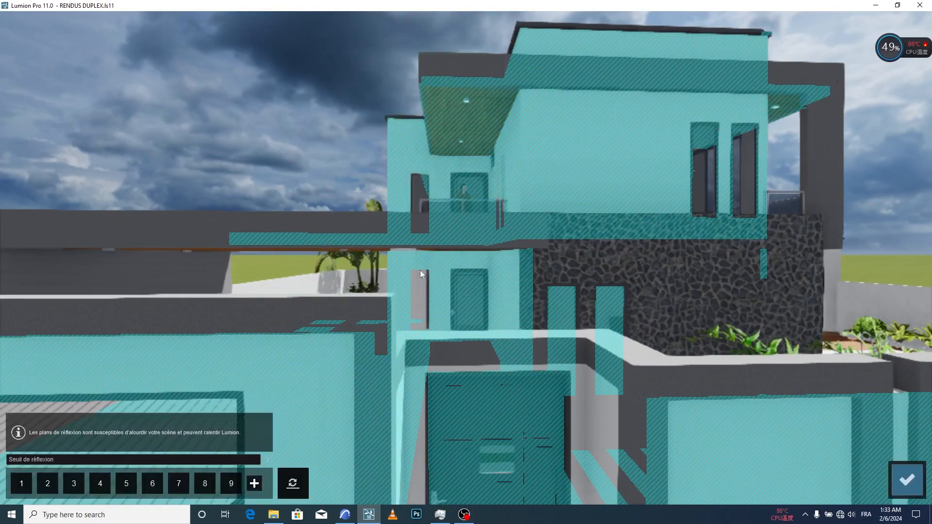
Add a reflection plane on the terrace floor beside the swimming pool and confirm the reflection planes
click(253, 484)
right_drag(291, 213, 592, 206)
key(d)
key(q)
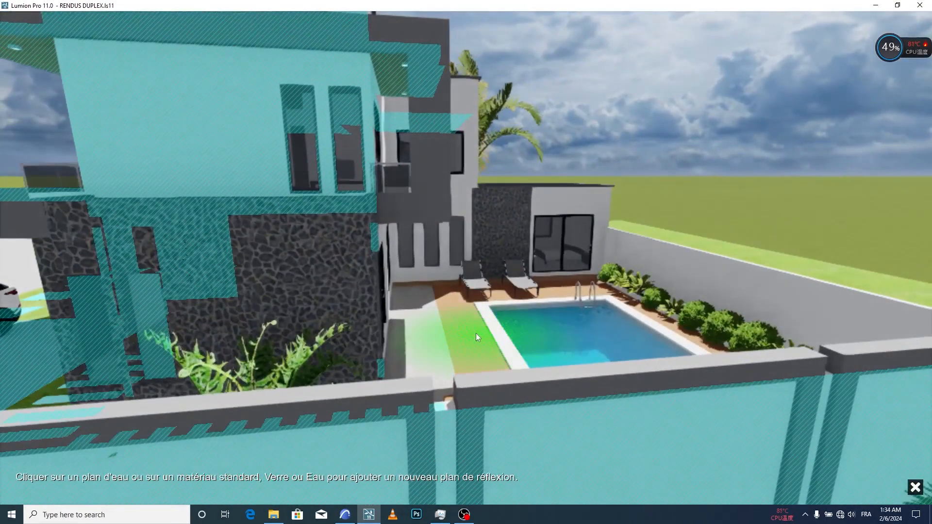
click(467, 333)
right_drag(468, 333, 547, 283)
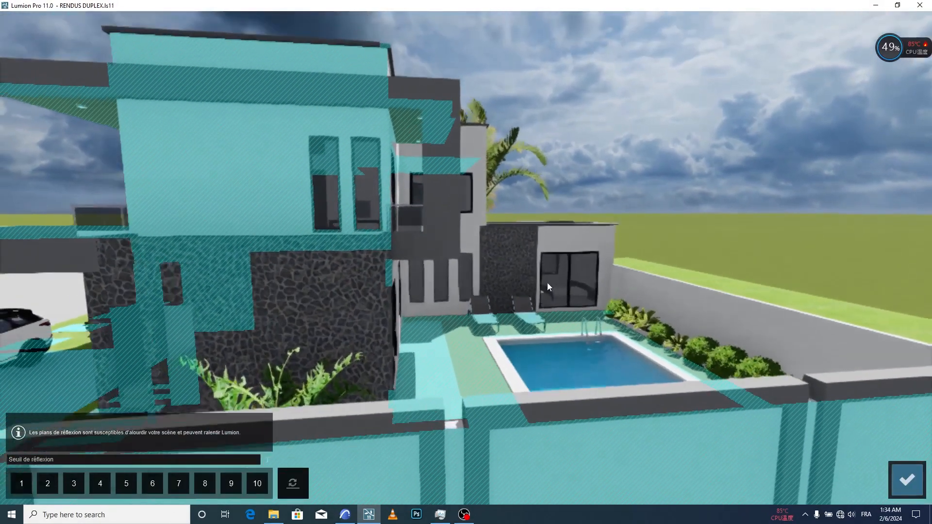
key(s)
key(Return)
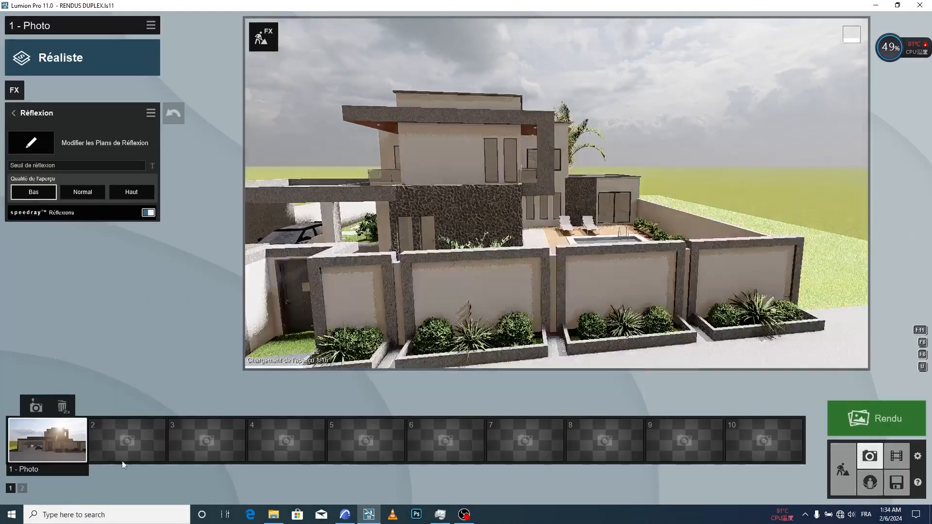
Restore the camera view saved in photo 1 and set the camera to an eye level of 1.60 m
click(60, 444)
click(476, 237)
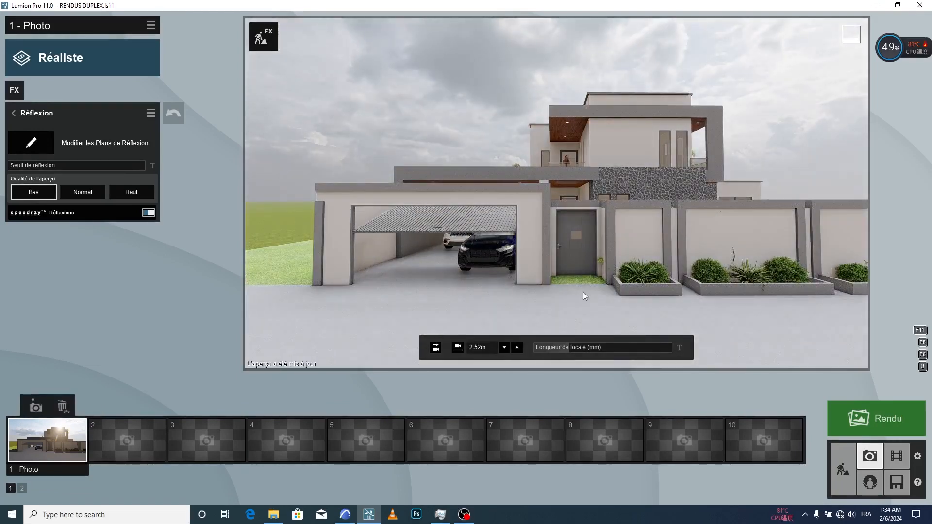
mouse_move(535, 349)
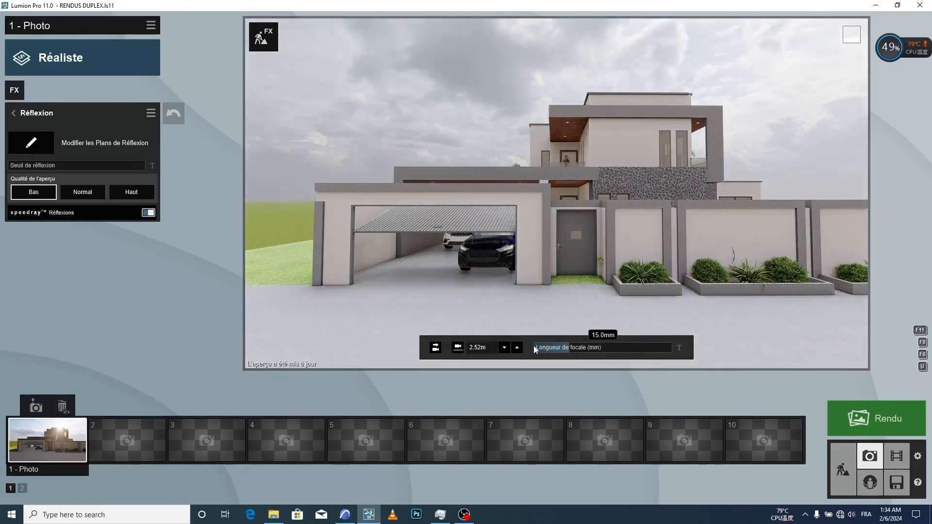
click(458, 347)
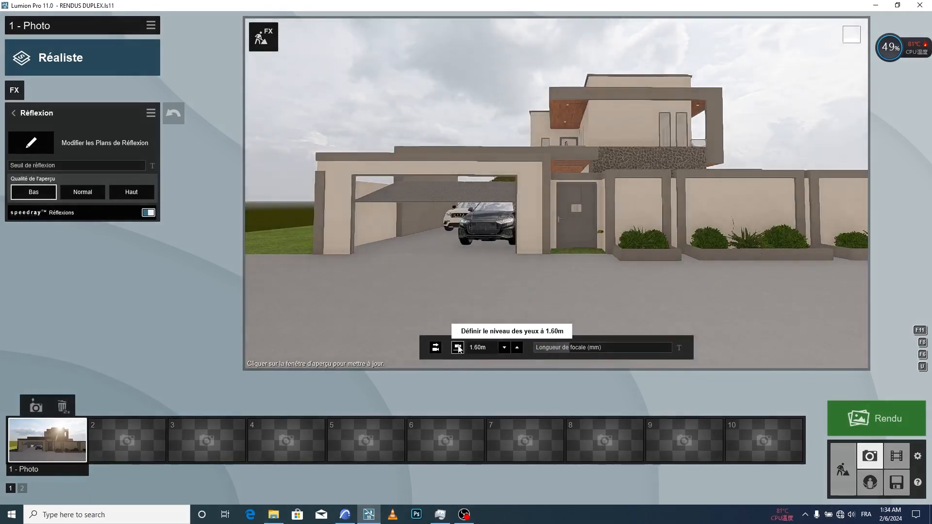
right_drag(493, 256, 564, 270)
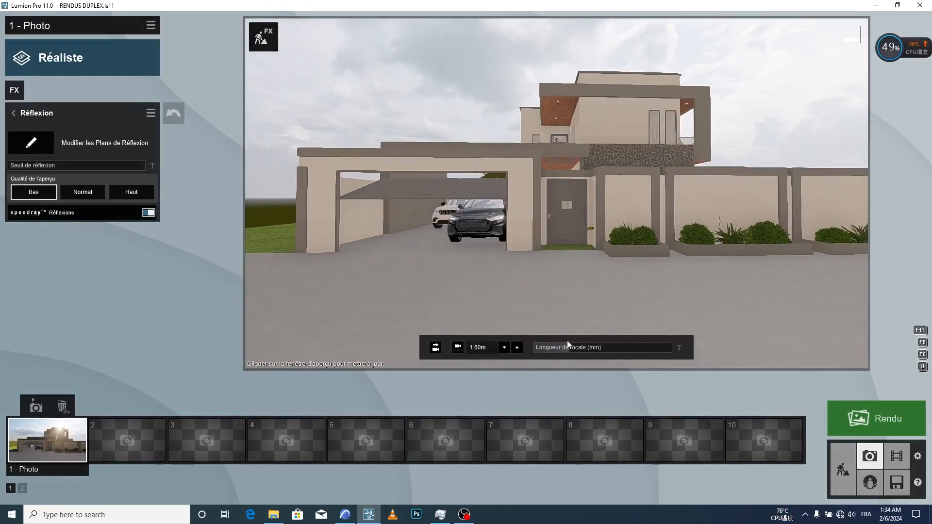
Set the focal length to 40.5 mm and move the camera back to frame the whole front facade
drag(569, 347, 599, 348)
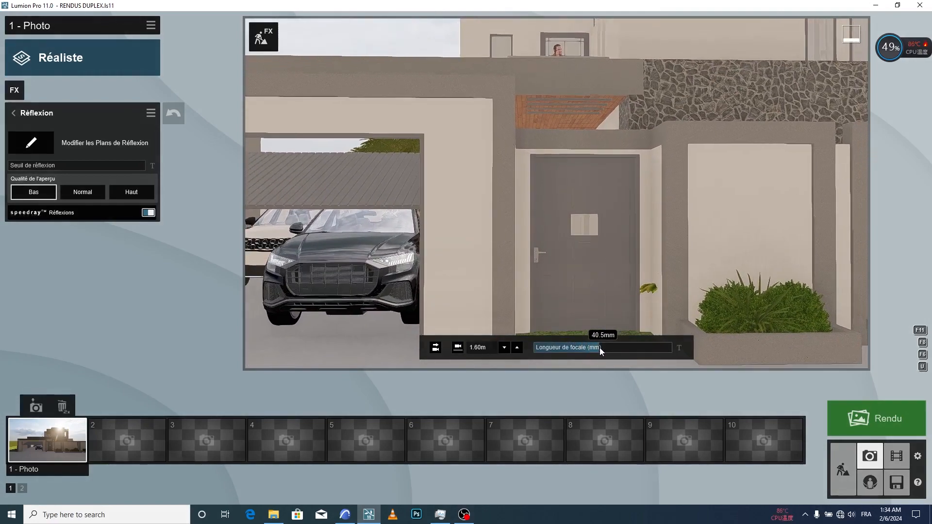
scroll(617, 328, down, 5)
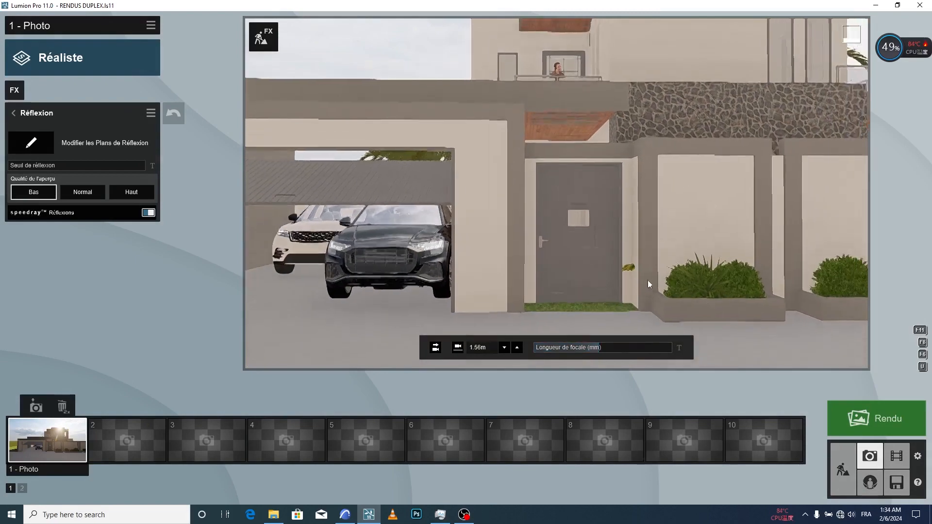
scroll(648, 280, down, 5)
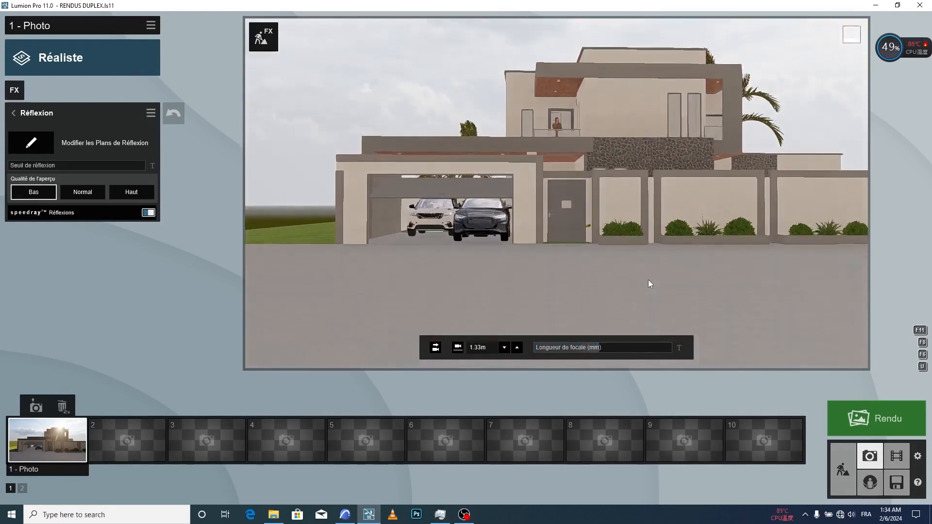
mouse_move(619, 270)
right_down()
mouse_move(692, 262)
mouse_move(604, 277)
mouse_move(680, 277)
mouse_move(650, 243)
mouse_move(618, 270)
right_up()
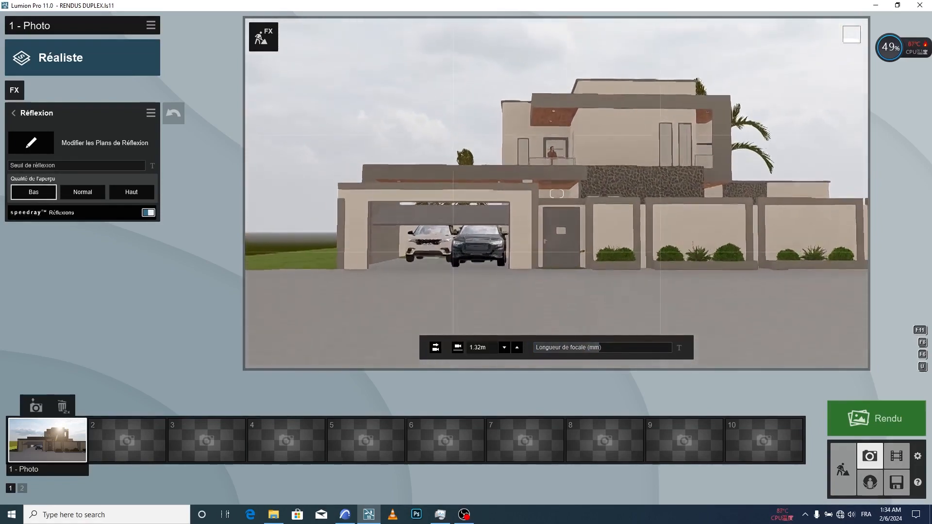
Add the Perspective 2 points effect to the photo and toggle it off and on to compare the facade's verticals
click(15, 117)
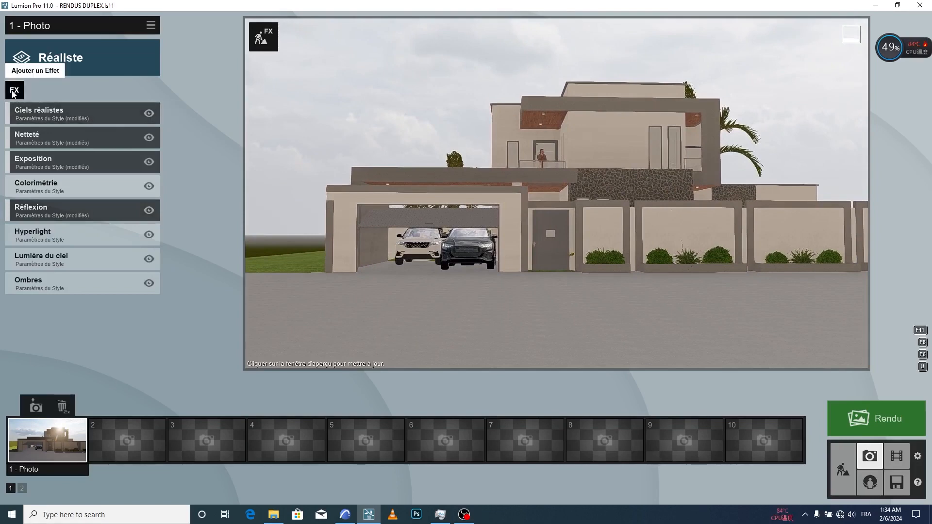
click(14, 91)
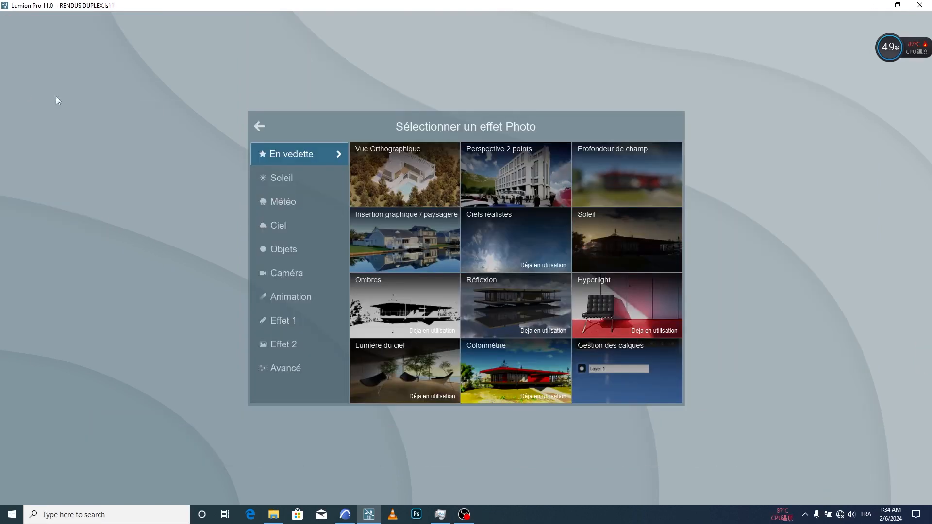
click(511, 163)
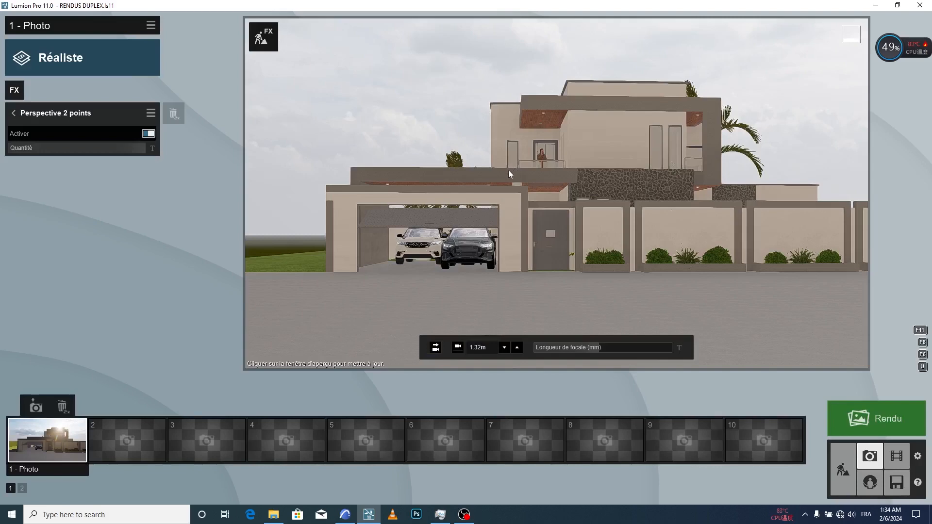
right_drag(519, 187, 364, 196)
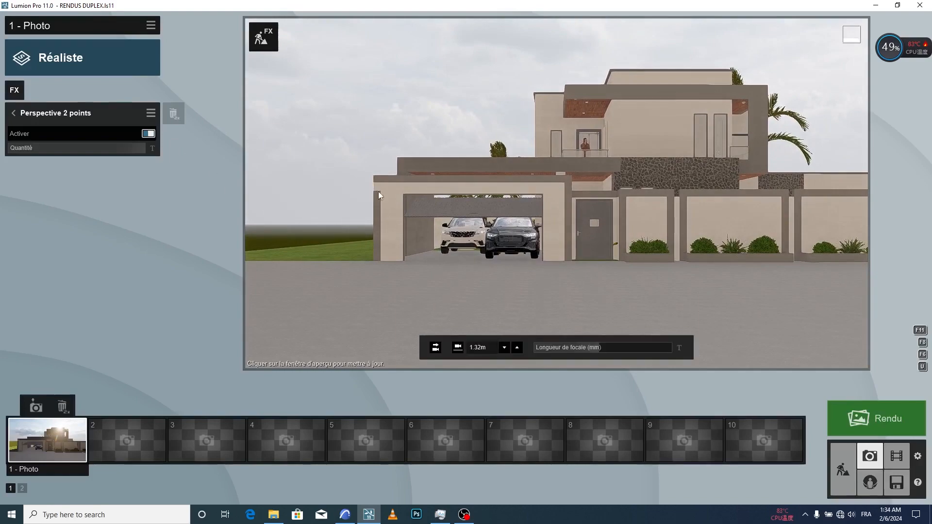
right_drag(593, 147, 234, 189)
click(149, 133)
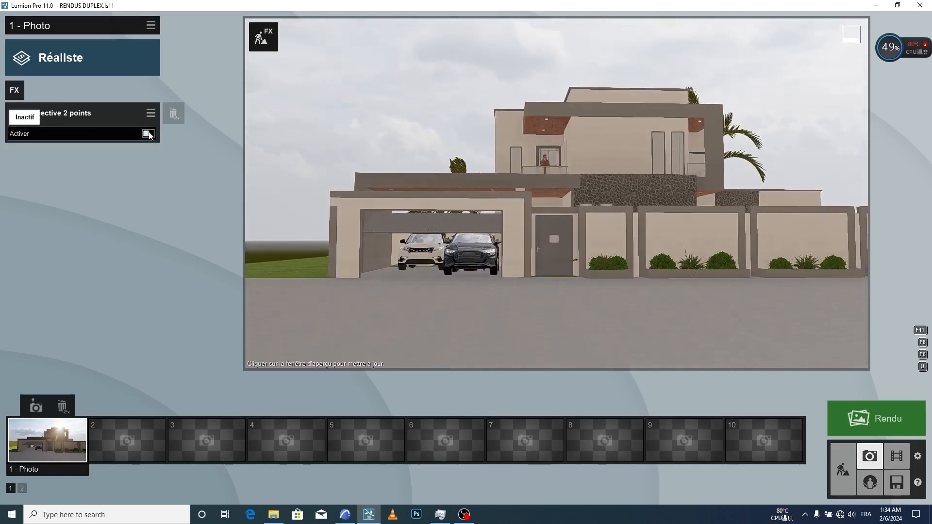
click(149, 133)
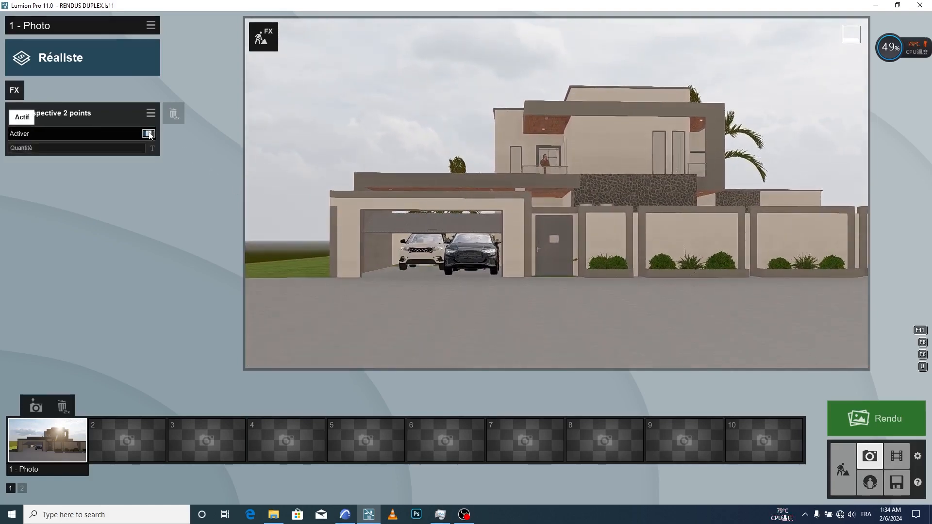
click(149, 133)
click(148, 133)
Move the camera closer to the front facade with an eye level of 1.60 m and adjust the framing
click(633, 205)
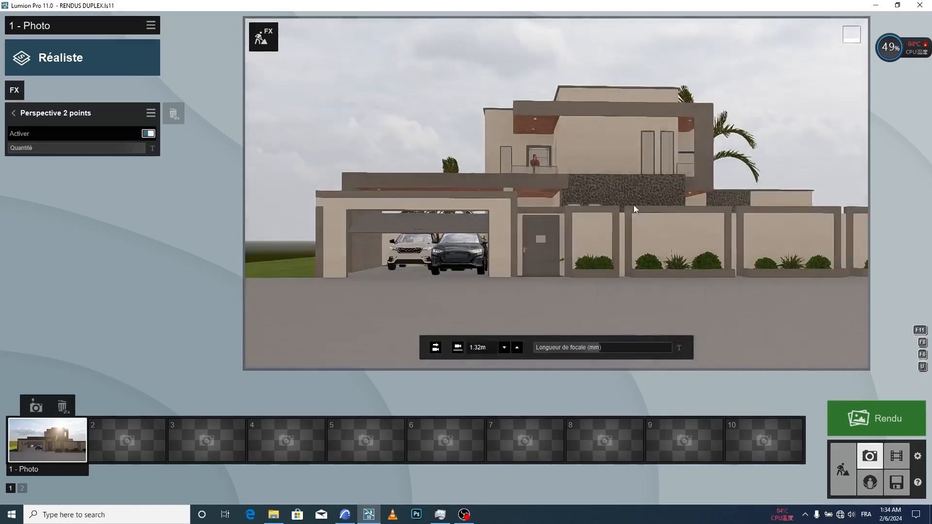
click(600, 347)
key(w)
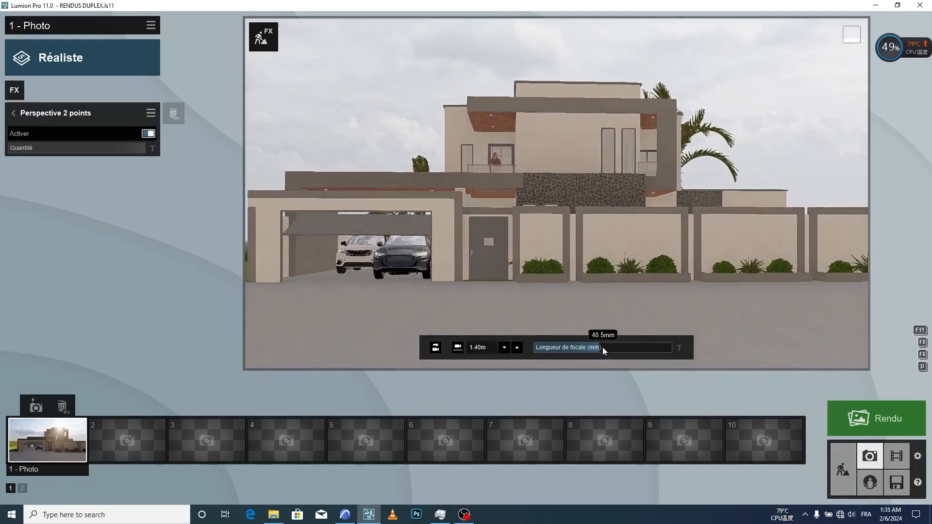
right_drag(682, 270, 621, 281)
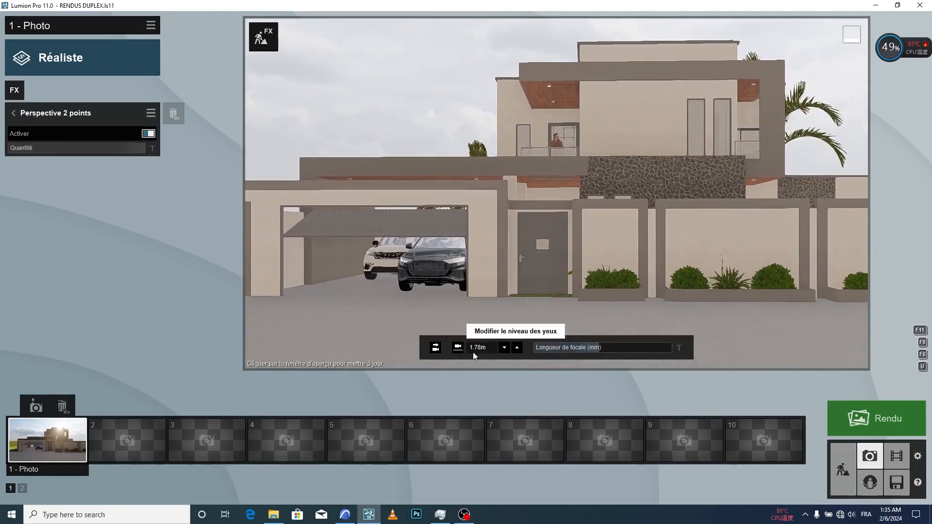
click(458, 348)
mouse_move(527, 291)
right_down()
mouse_move(533, 277)
mouse_move(498, 263)
mouse_move(512, 259)
mouse_move(541, 300)
right_up()
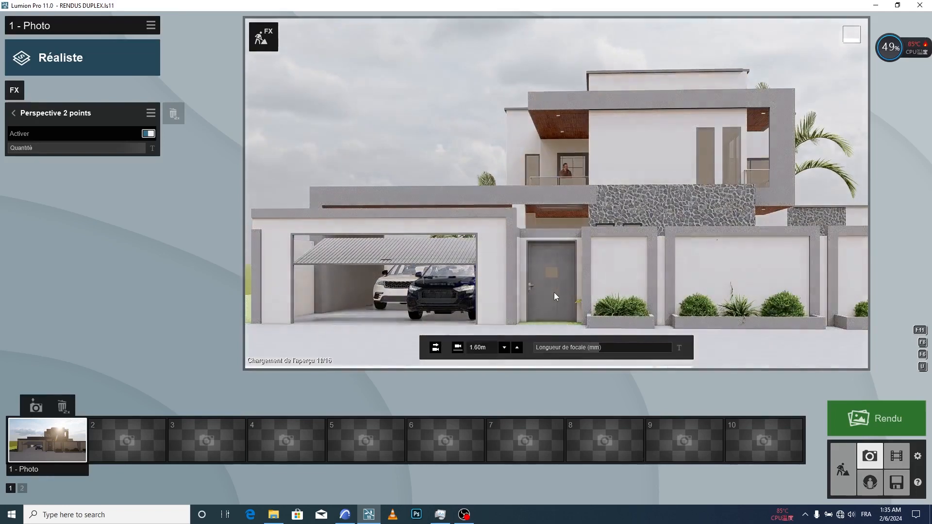
Return to the effects list and save the reframed camera view in photo 1
click(15, 114)
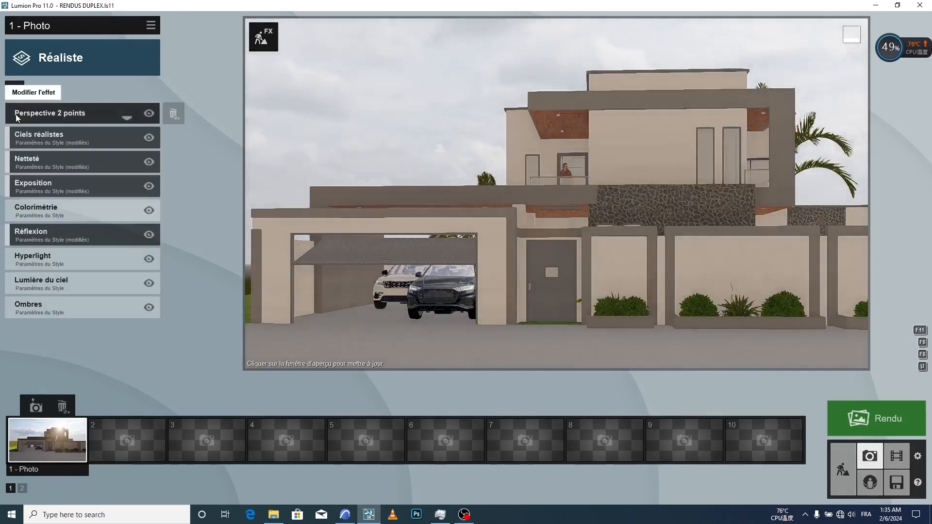
click(41, 412)
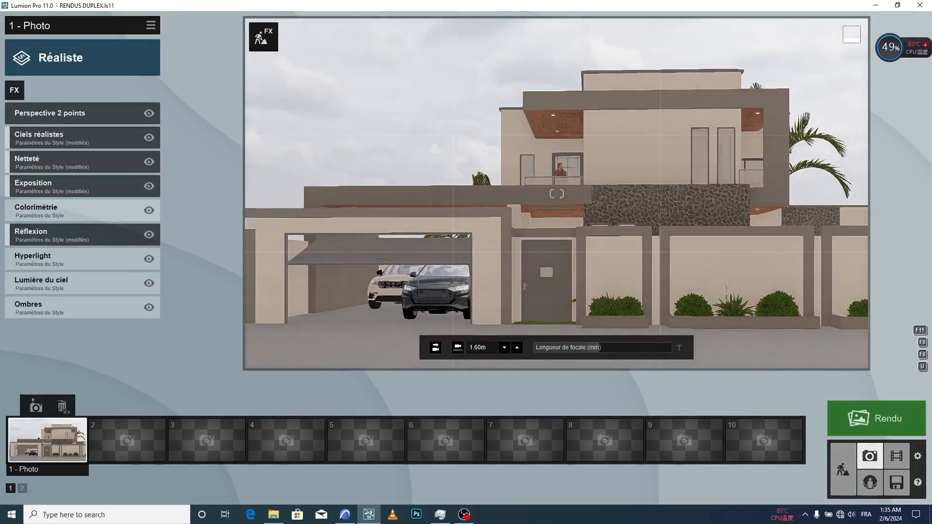
click(38, 408)
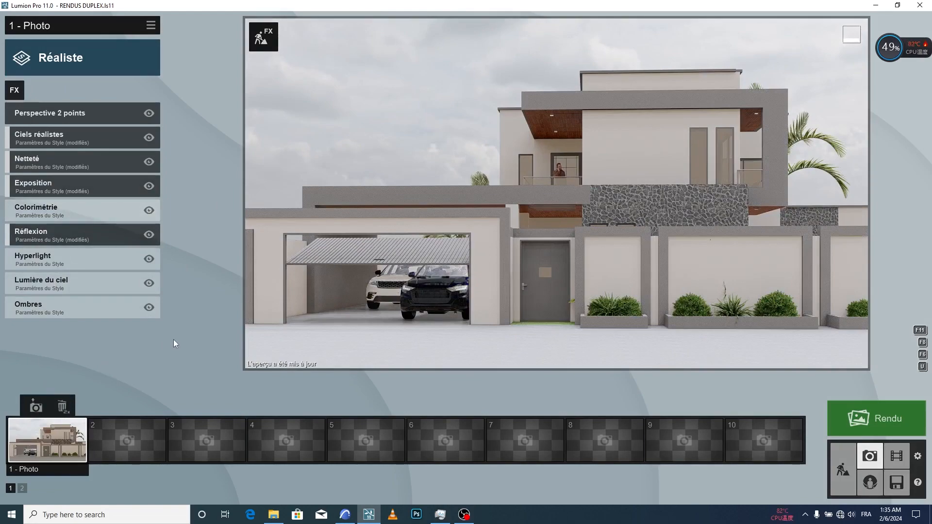
click(464, 515)
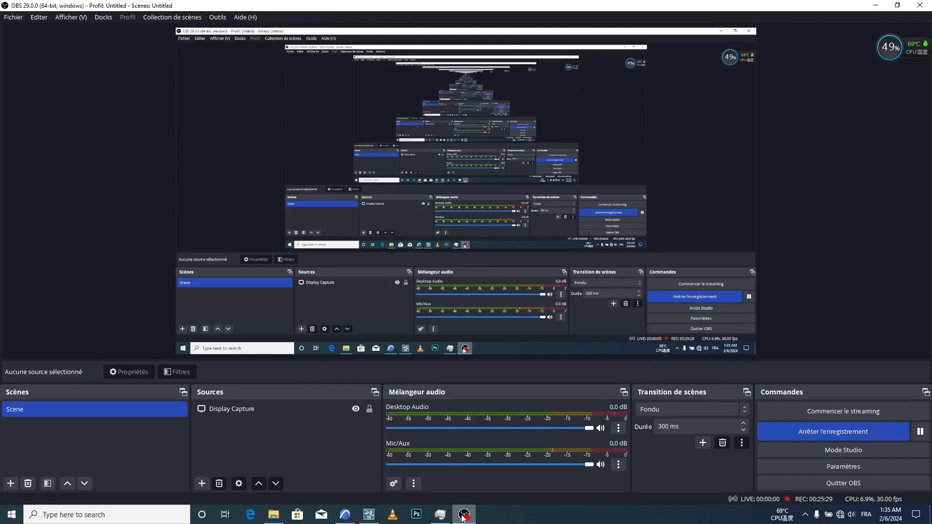
click(463, 515)
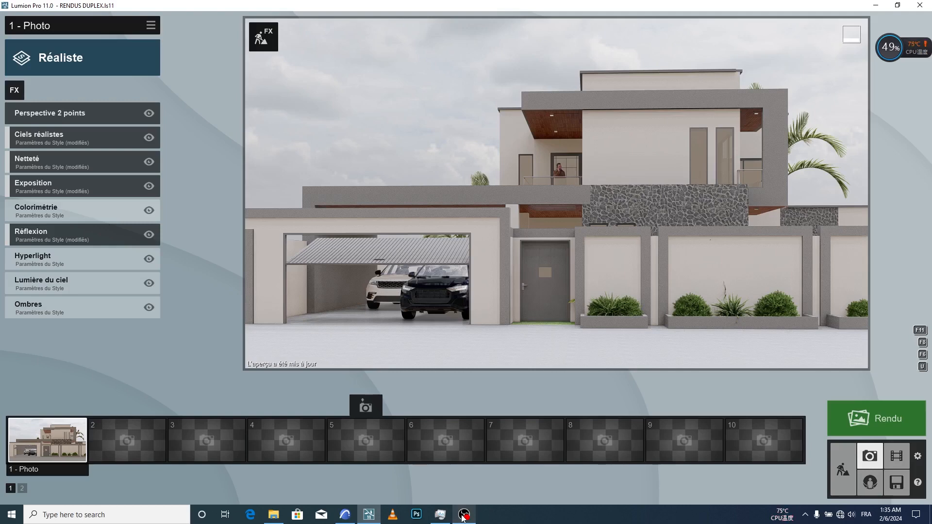
Add the Précipitations weather effect and reduce its precipitation quantity to almost zero and its particle quantity to zero
click(18, 93)
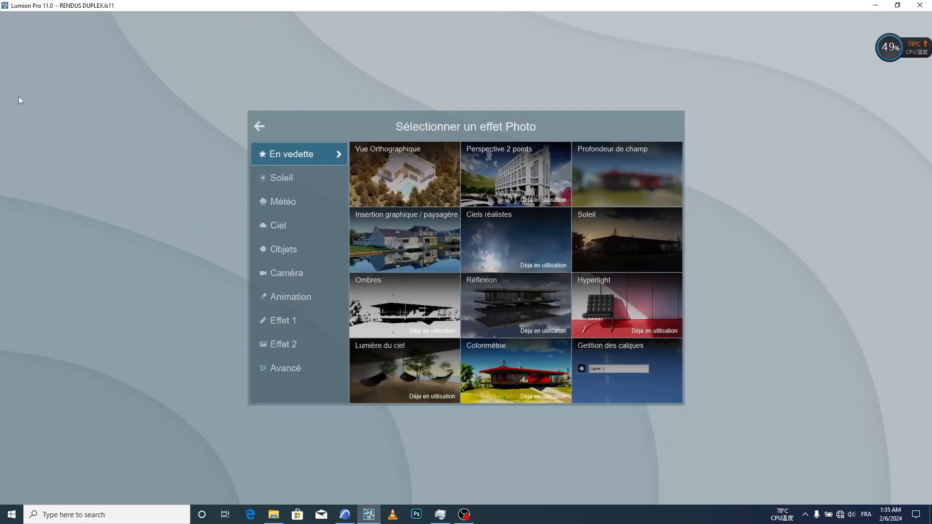
click(306, 203)
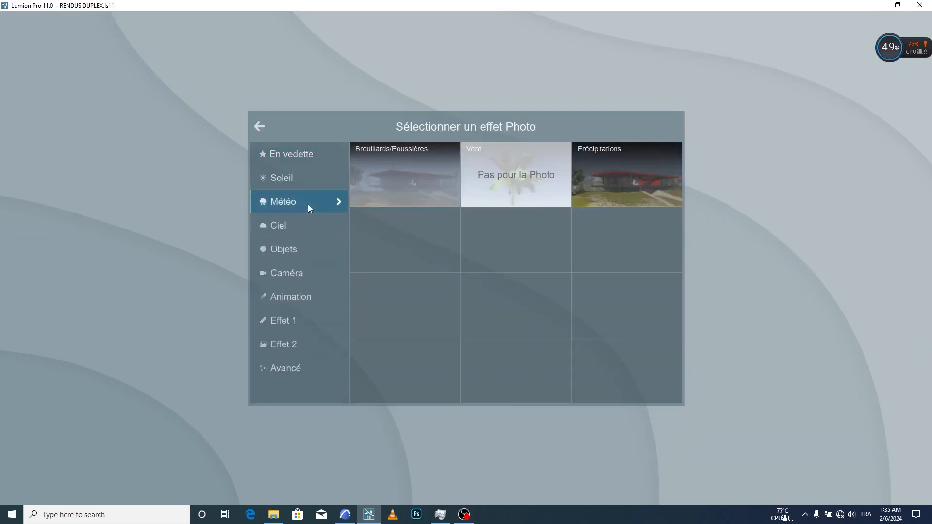
click(663, 186)
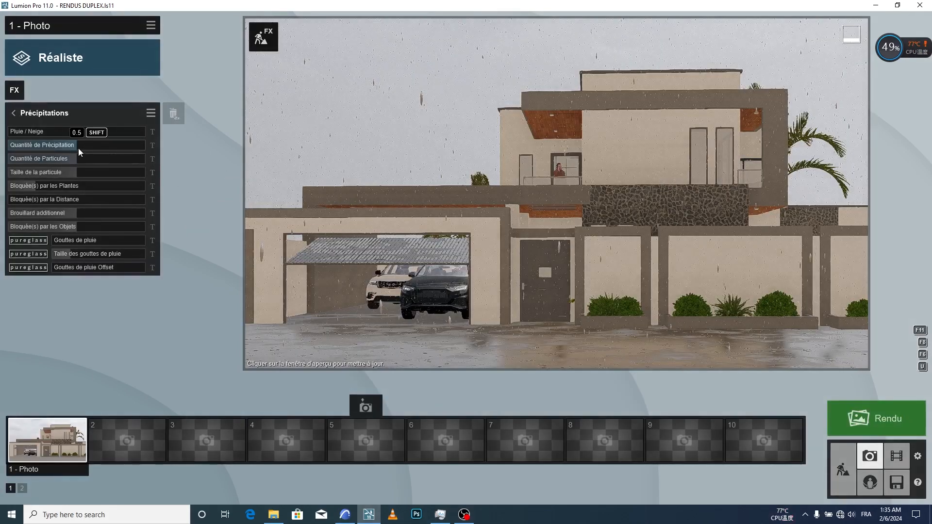
drag(73, 145, 14, 146)
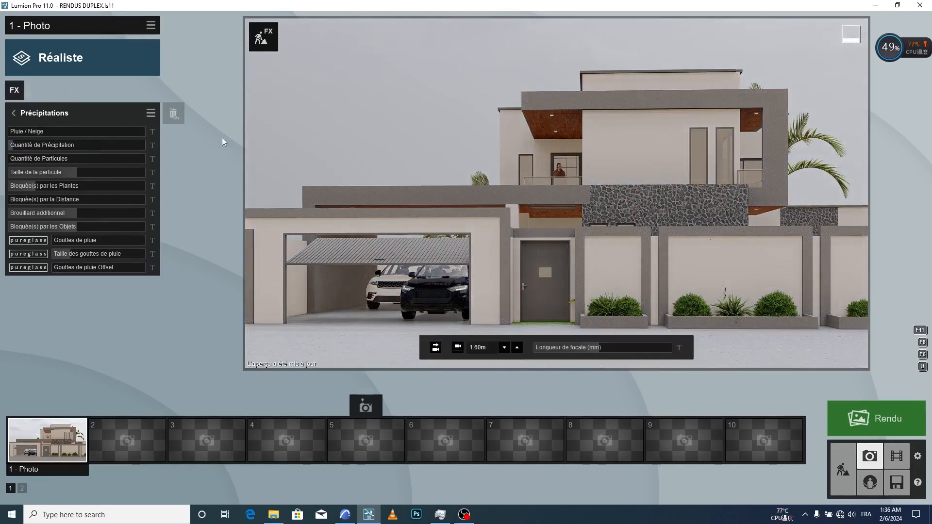
click(13, 113)
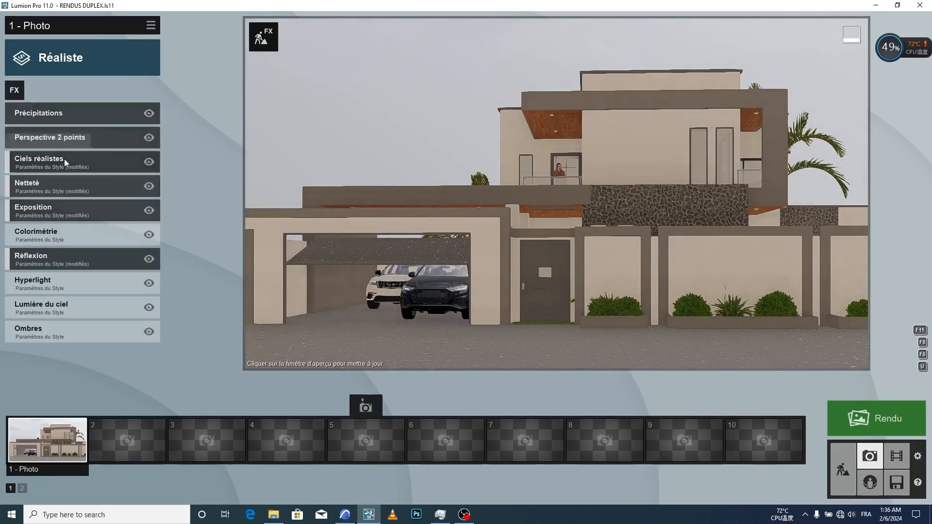
Raise the photo's exposure slightly in the Exposition effect
click(100, 208)
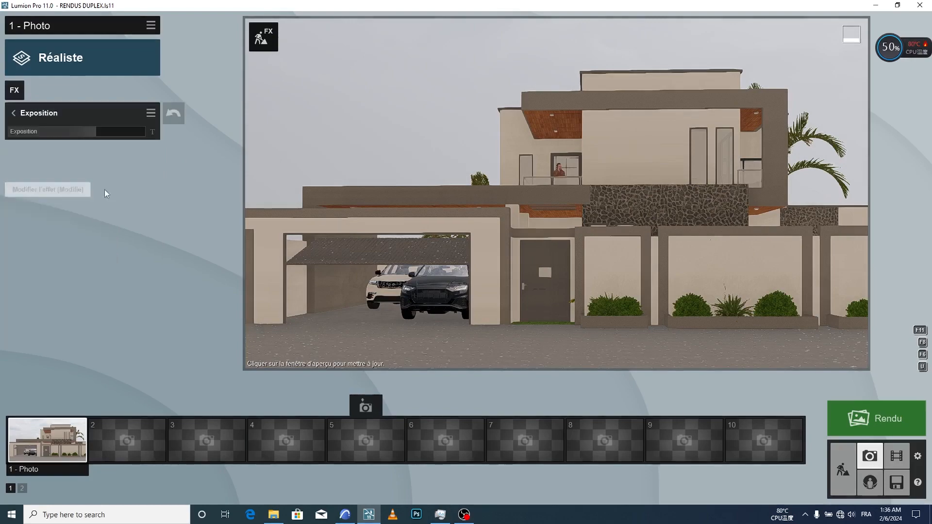
drag(96, 130, 103, 129)
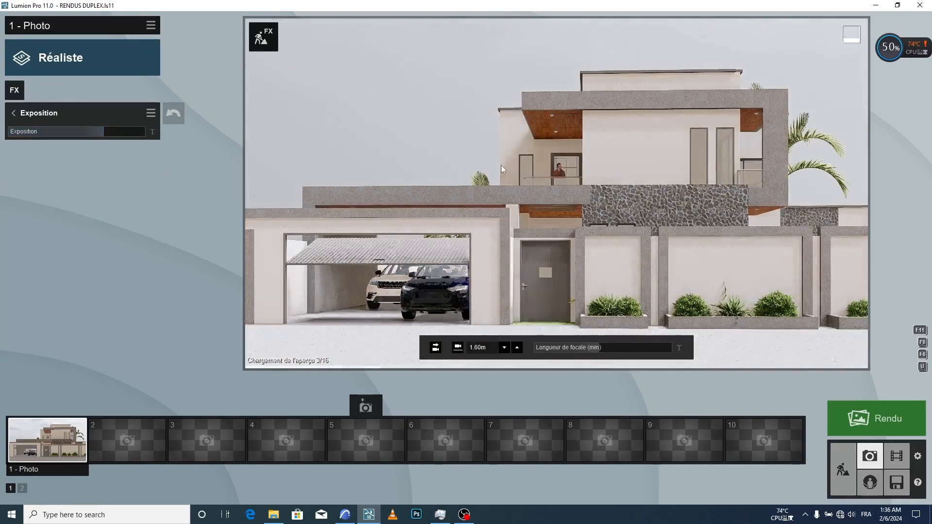
click(14, 113)
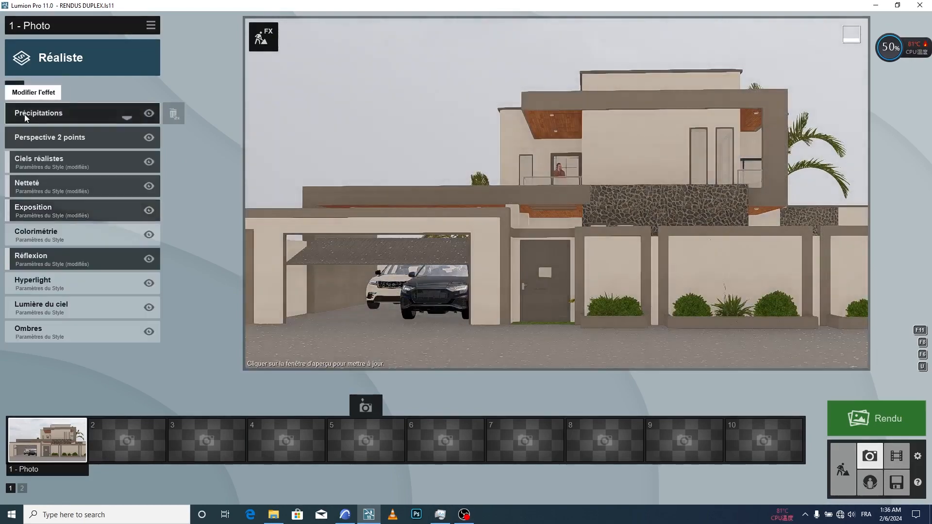
Fine-tune the Colorimétrie effect by lowering the temperature and brilliance slightly and adjusting the tint
click(102, 228)
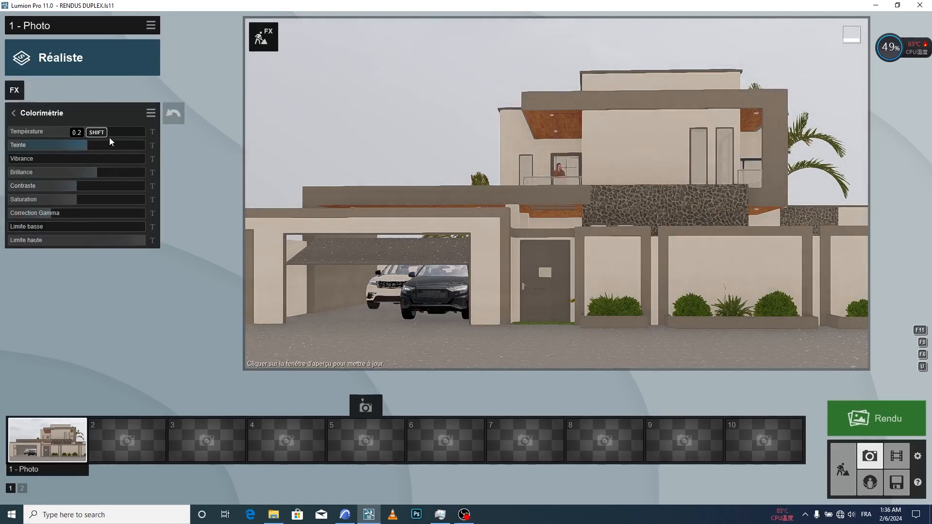
mouse_move(108, 133)
mouse_down()
mouse_move(129, 132)
mouse_move(100, 132)
mouse_up()
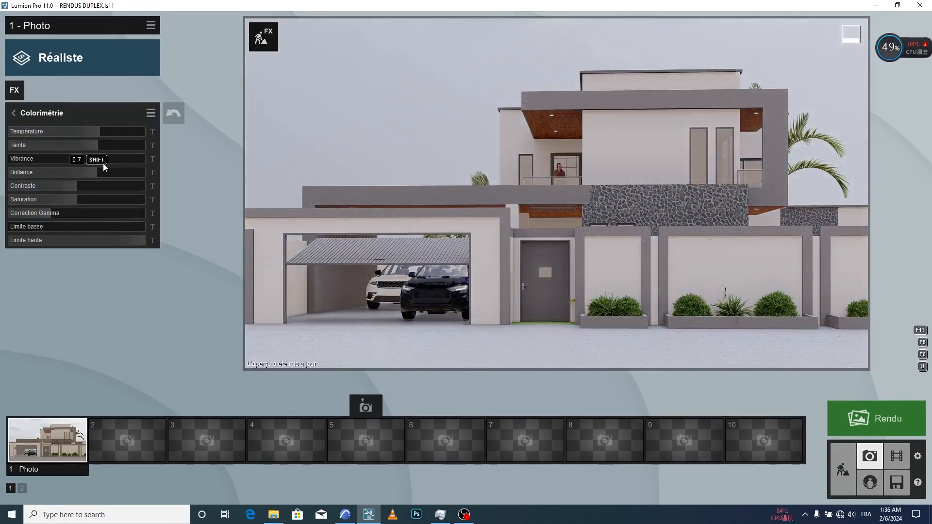
drag(100, 146, 95, 172)
Edit the Concrete 001 1024 material on the house's projecting roof bands in the project scene and darken it with a black coloration
click(842, 469)
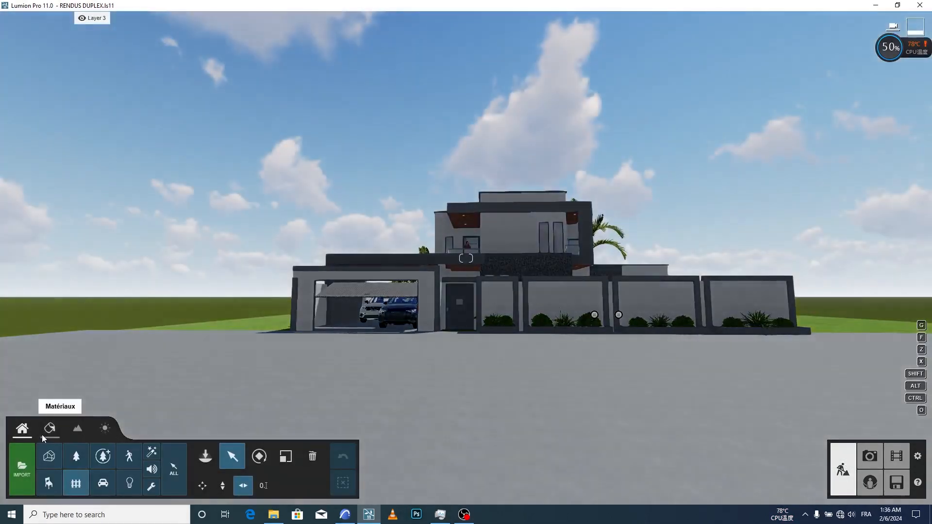
click(48, 429)
key(w)
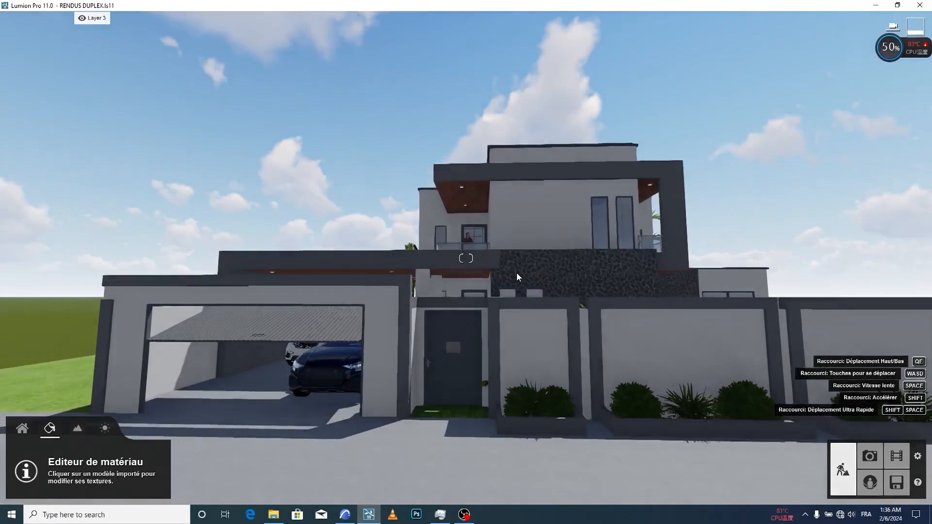
click(517, 275)
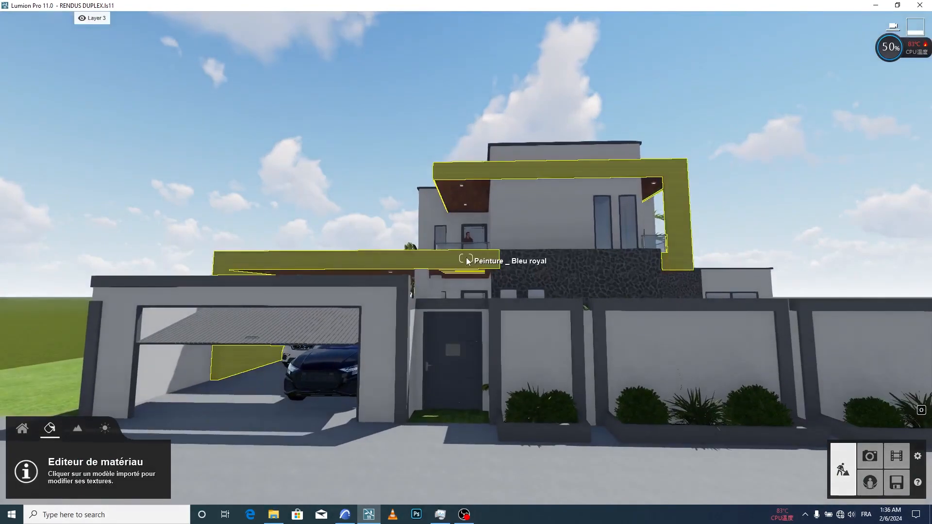
click(131, 318)
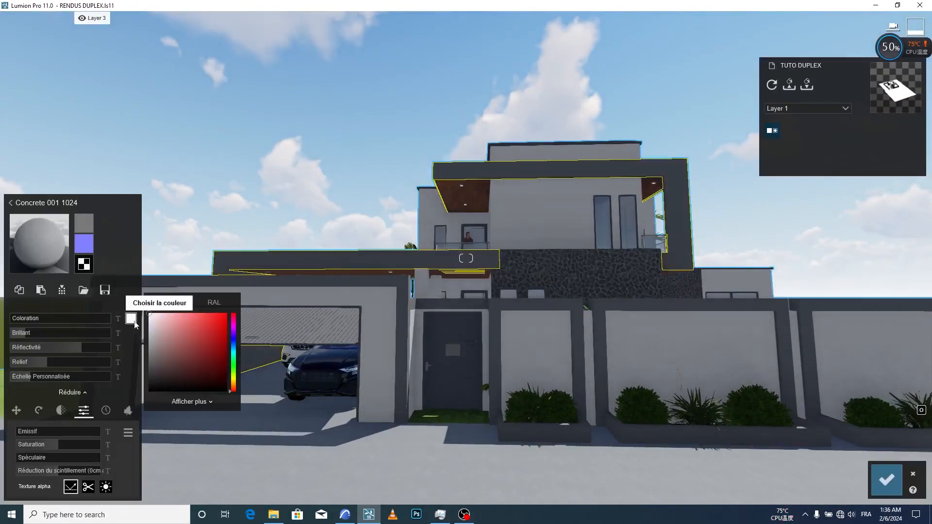
click(15, 321)
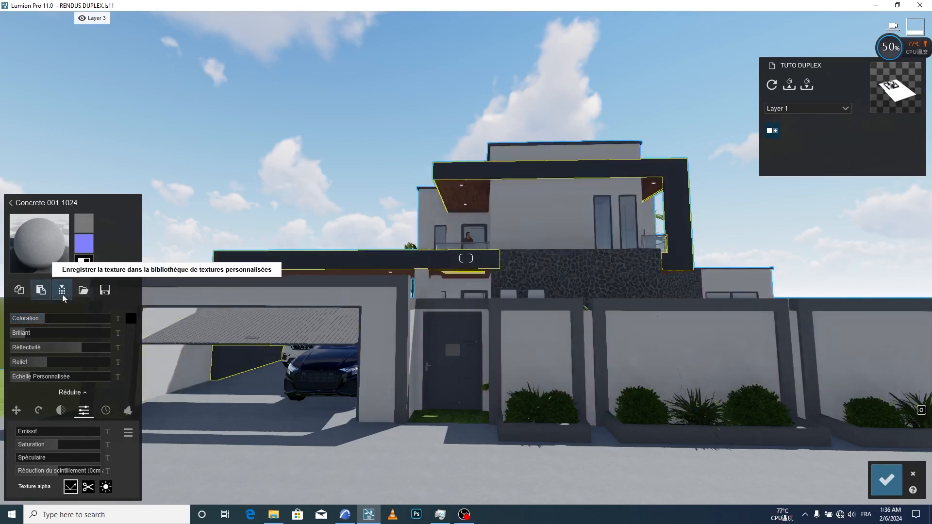
Copy the darkened concrete material onto the boundary wall's frames and garage surround, and save the material changes
click(19, 290)
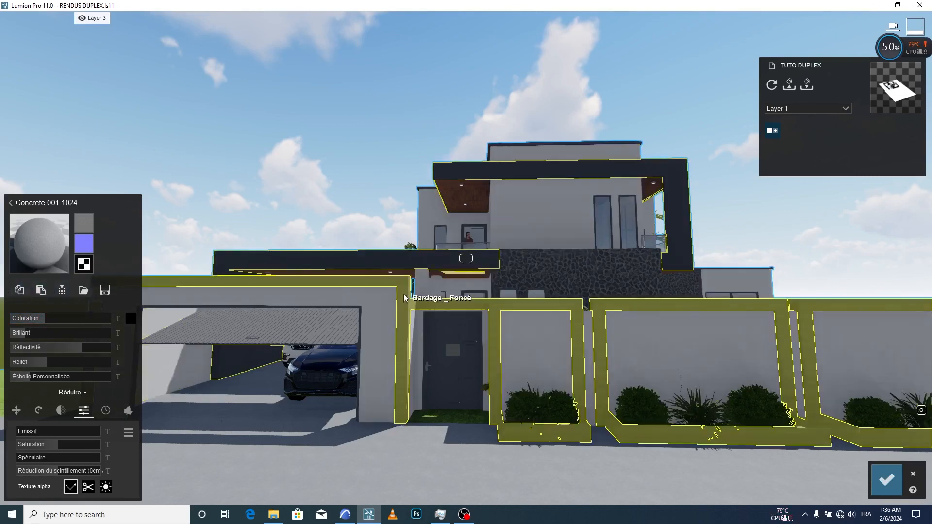
click(41, 296)
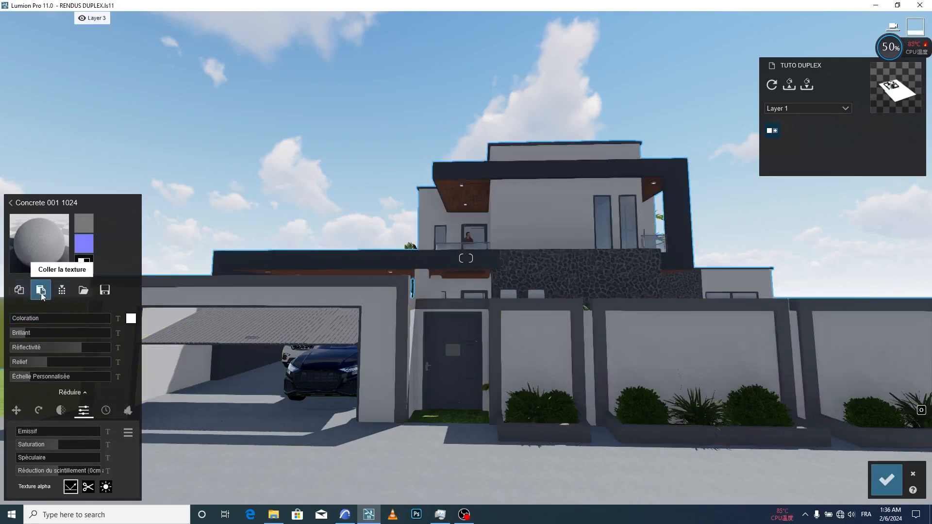
click(886, 480)
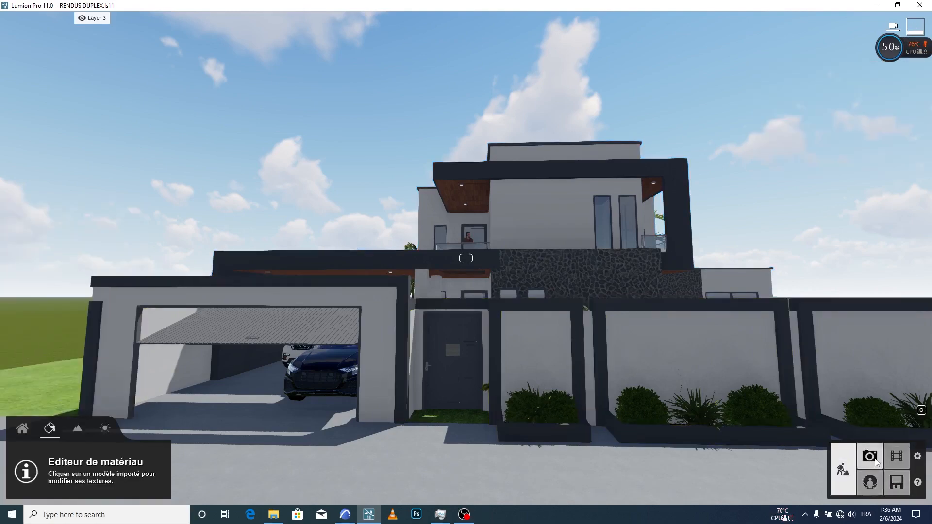
Render the current photo view in Full HD (1920x1080) and save it as the JPG file test 01
click(869, 456)
click(84, 451)
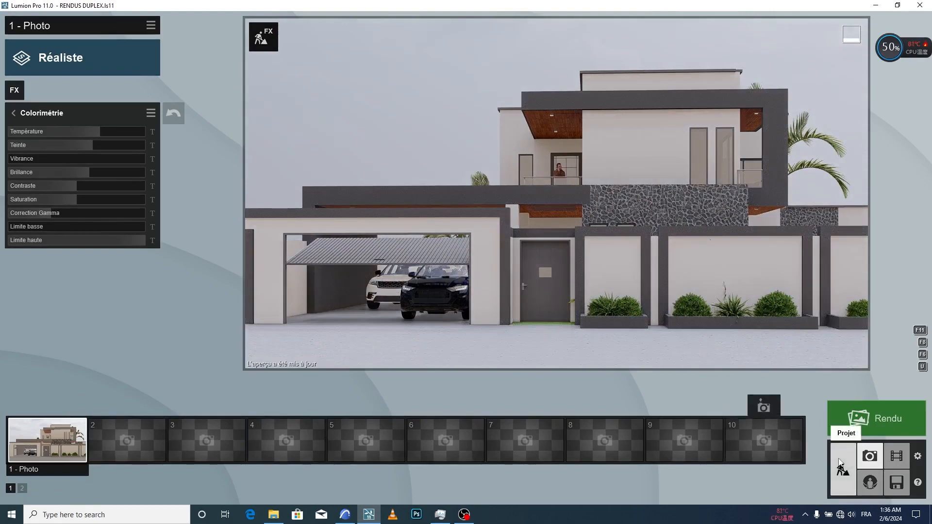
click(868, 418)
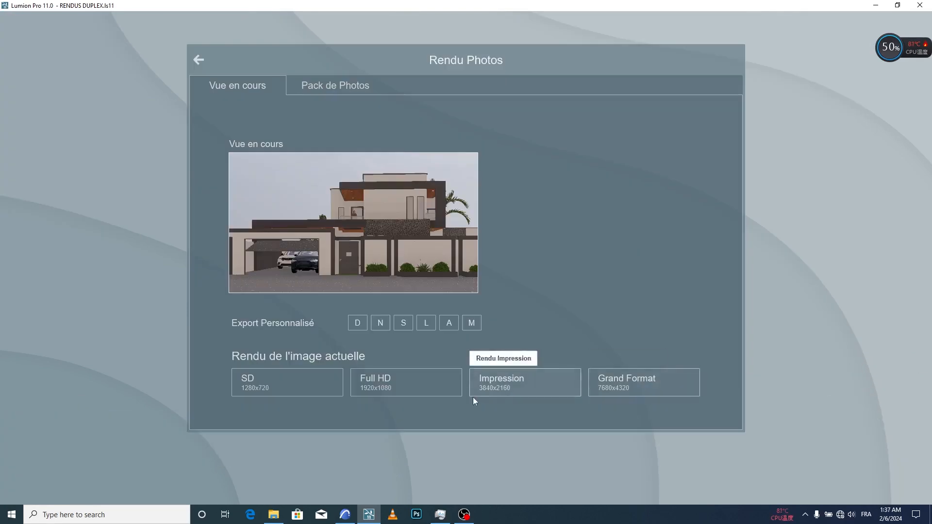
click(432, 385)
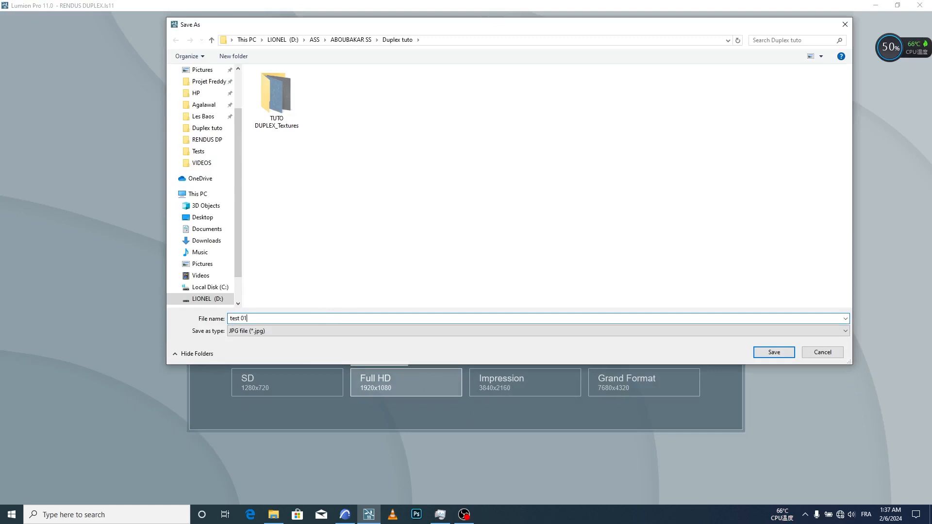
click(776, 352)
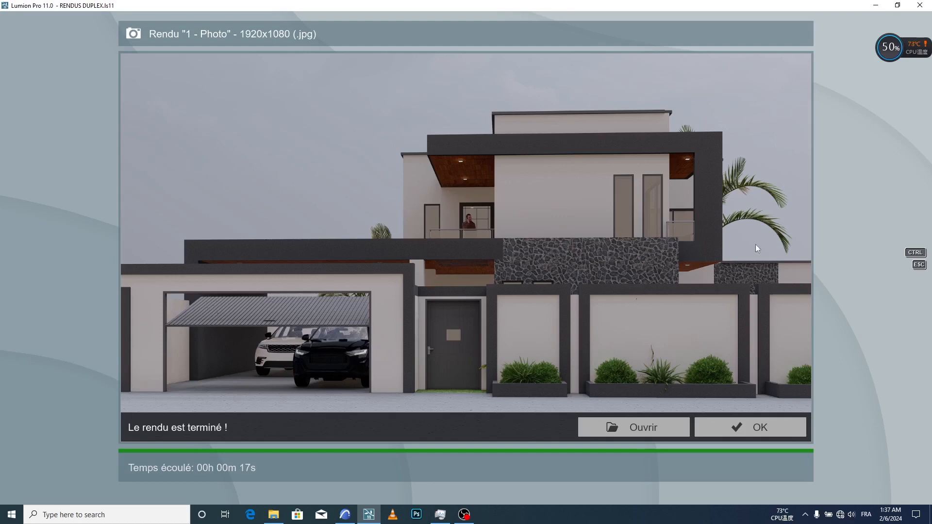
click(750, 428)
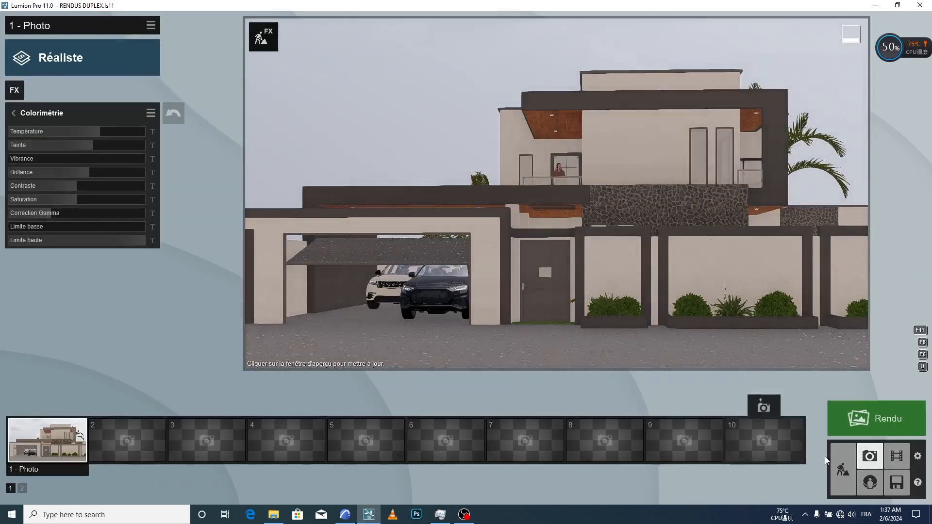
Return to the project scene and place a Line Light where the upper front terrace's long side wall meets the wooden ceiling
click(839, 467)
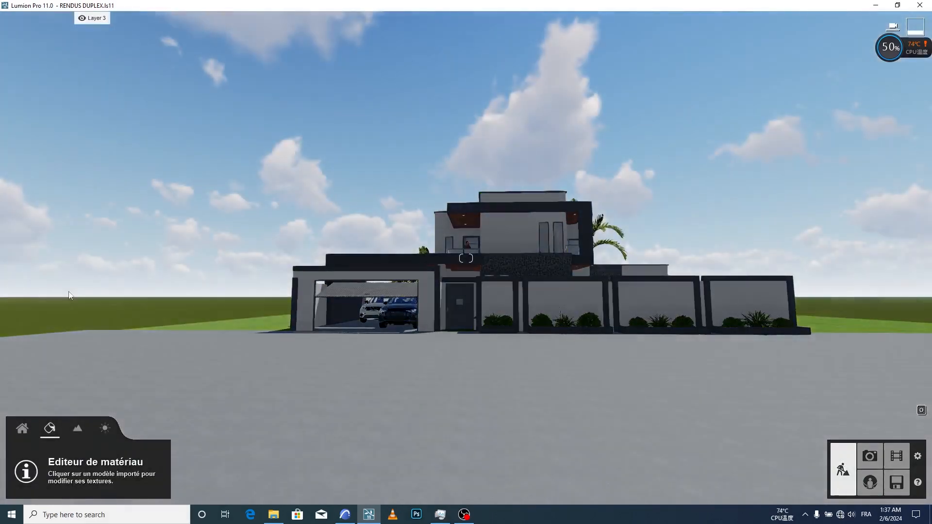
click(22, 428)
right_drag(406, 218, 508, 220)
key(w)
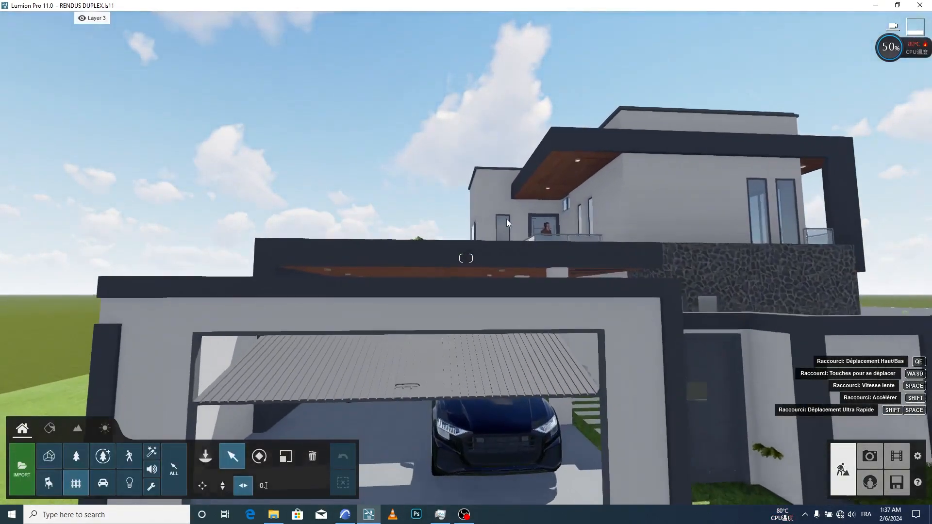
key(w)
key(e)
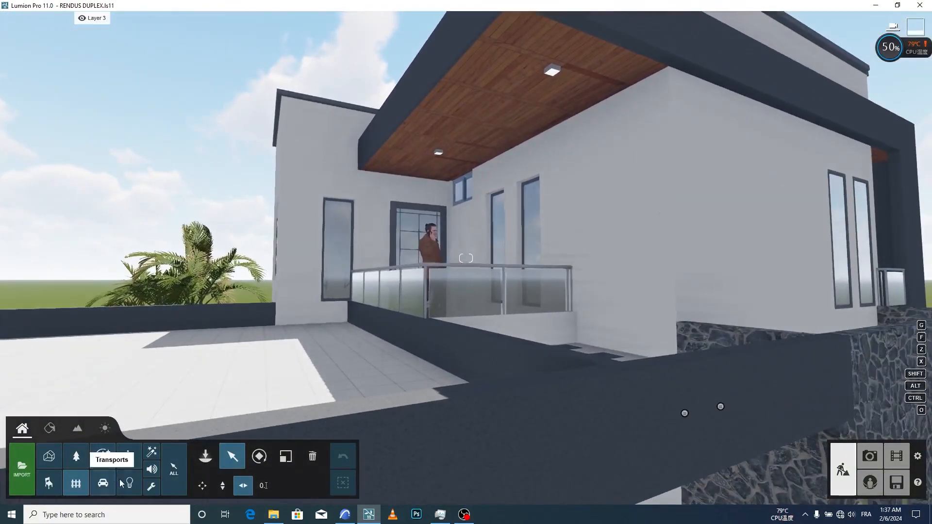
click(129, 484)
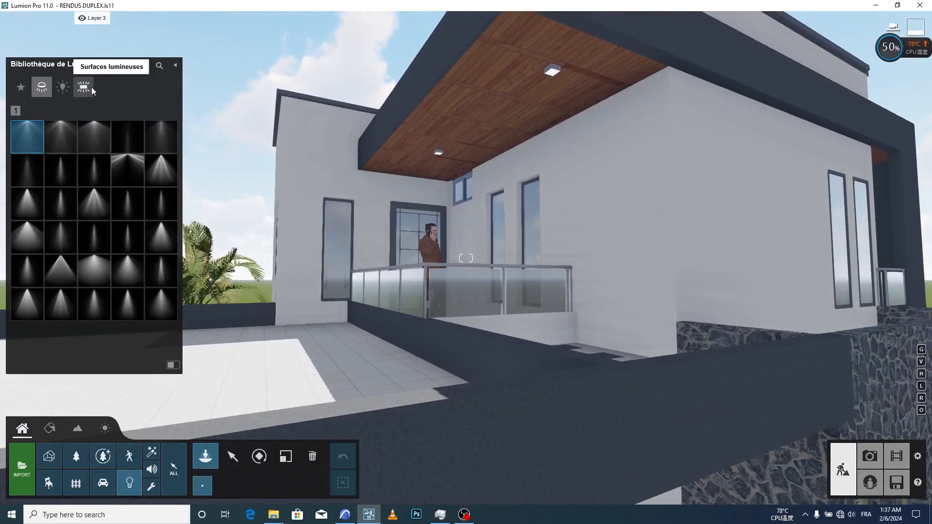
click(92, 86)
click(67, 139)
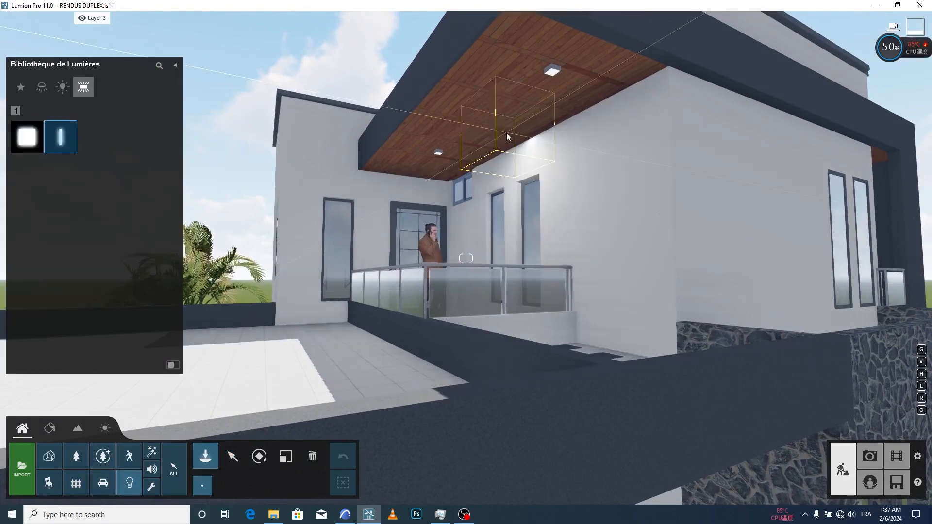
click(523, 142)
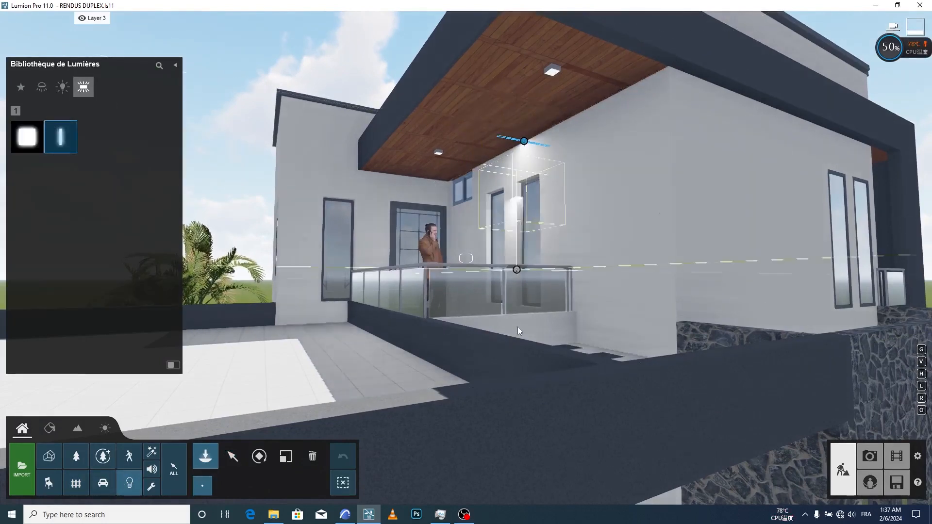
Rotate the line light to 90° about Z, widen it along the terrace's side wall and lower its brightness
click(264, 462)
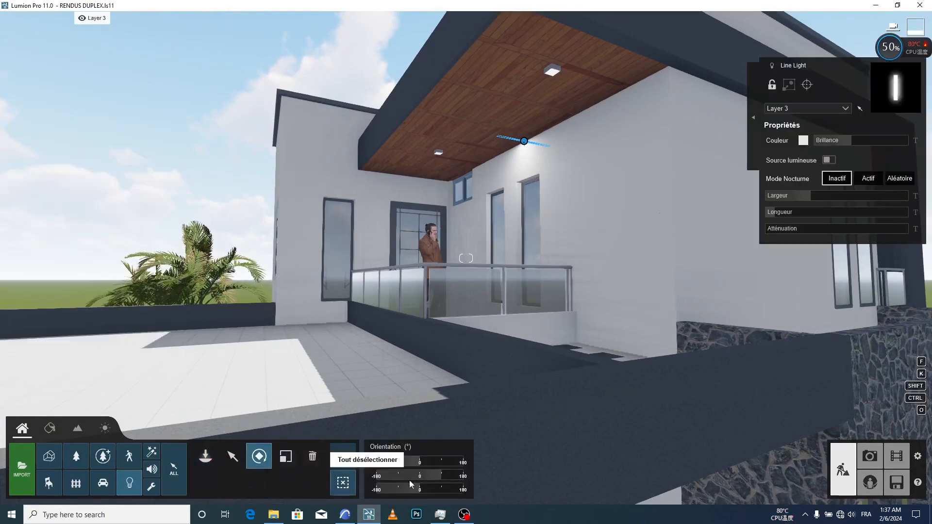
drag(421, 461, 449, 461)
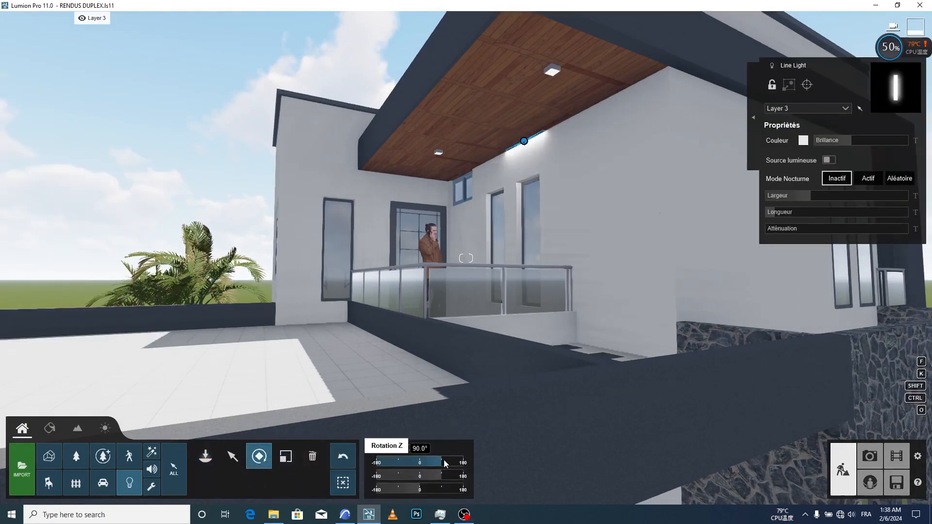
drag(809, 195, 865, 197)
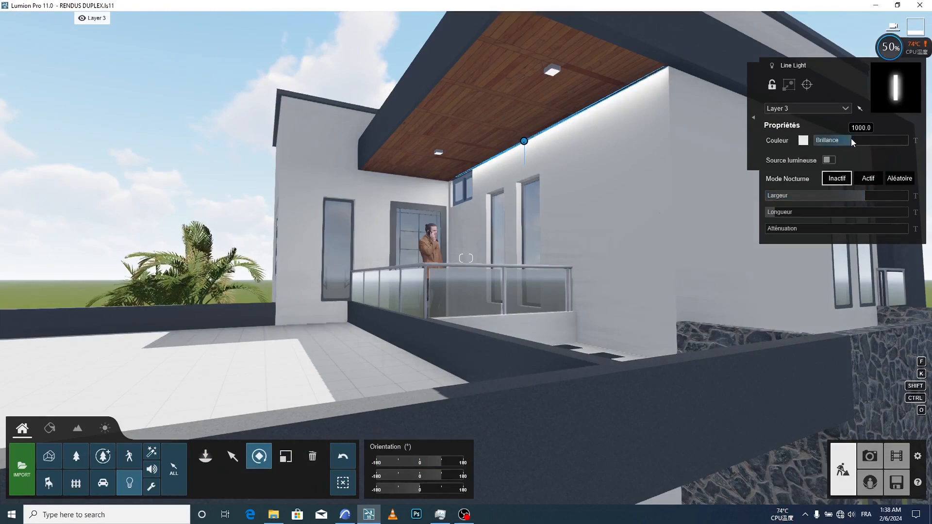
drag(851, 138, 831, 139)
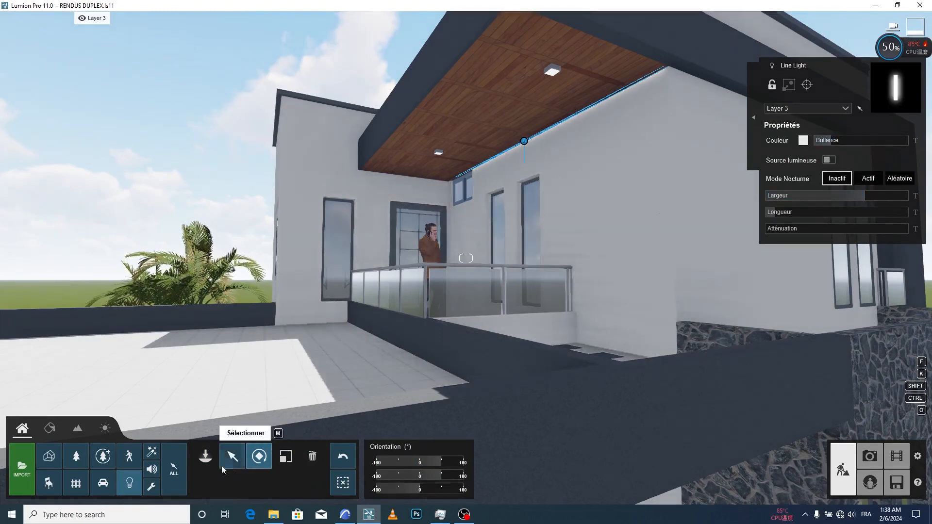
Add a second Line Light under the ceiling above the terrace door, with a width of 1.7 m and brightness of about 21.9
click(141, 480)
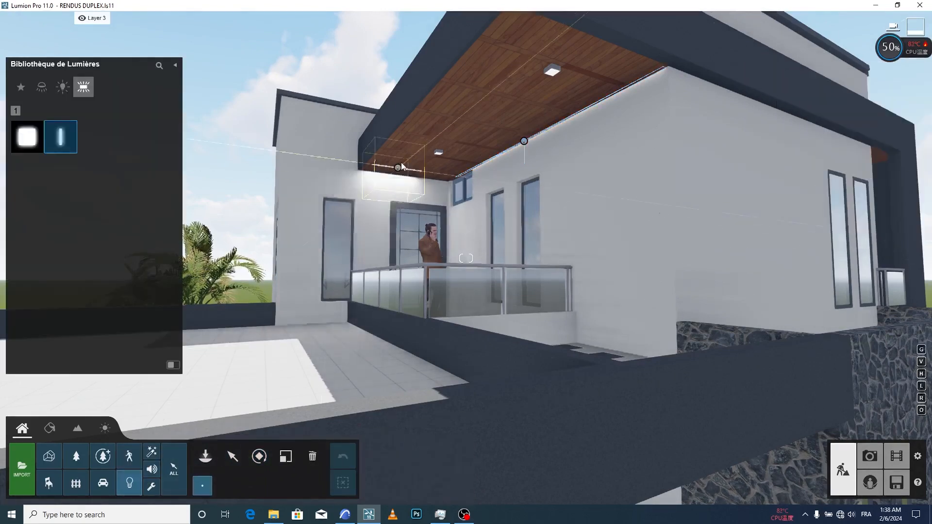
click(409, 177)
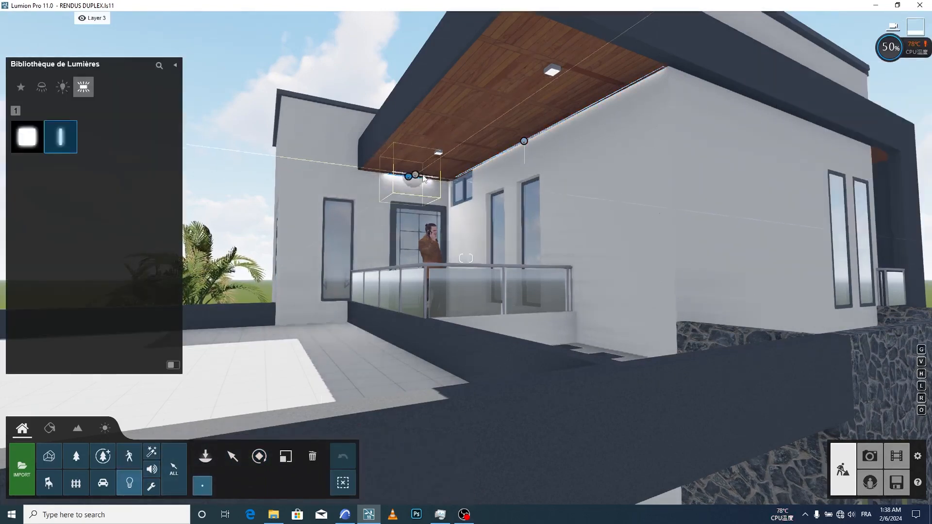
click(234, 456)
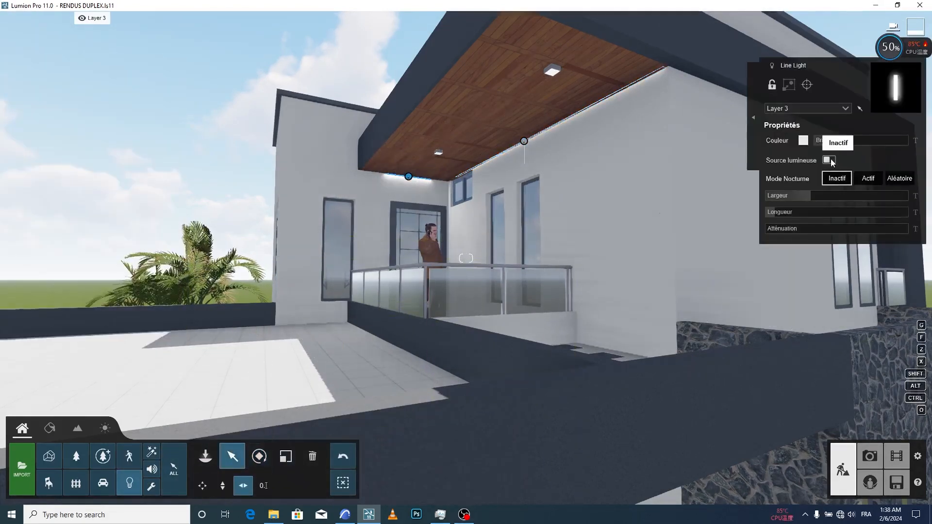
drag(816, 195, 825, 194)
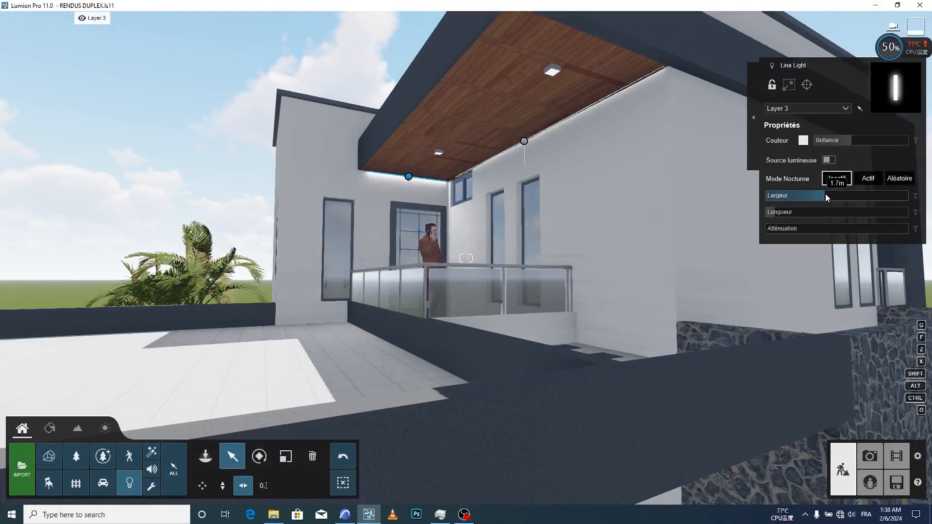
drag(849, 141, 836, 140)
Place a Line Light where the wall meets the wooden ceiling above the sliding door of the balcony overlooking the pool
scroll(508, 281, down, 3)
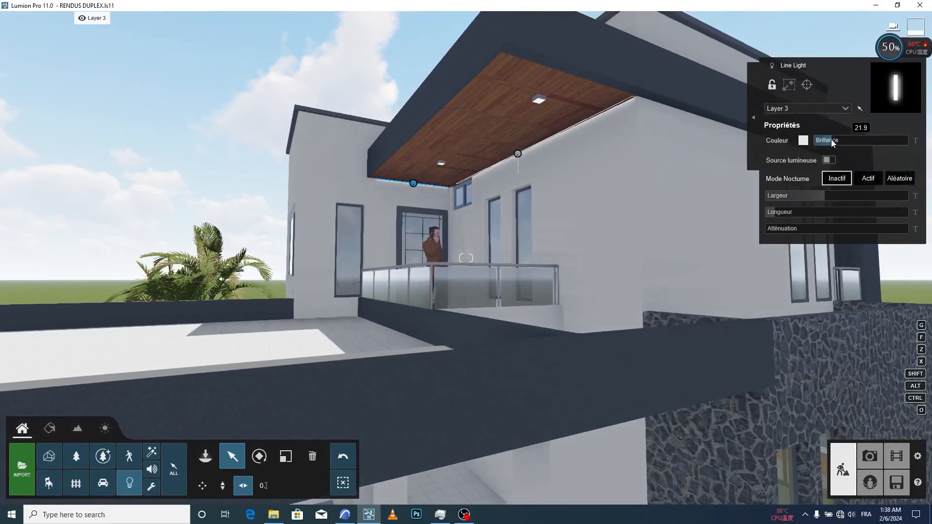
middle_drag(747, 186, 639, 211)
key(d)
right_drag(639, 211, 287, 265)
key(d)
key(d)
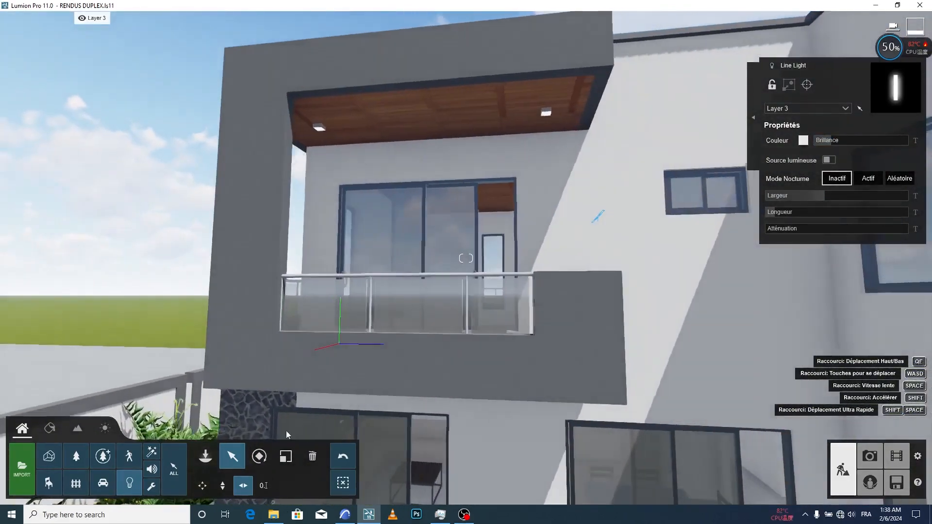
click(129, 482)
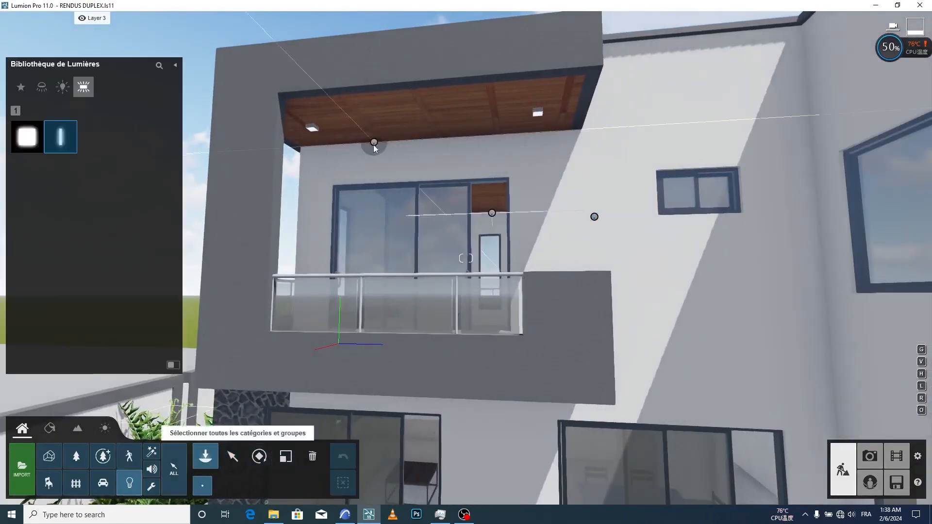
click(437, 139)
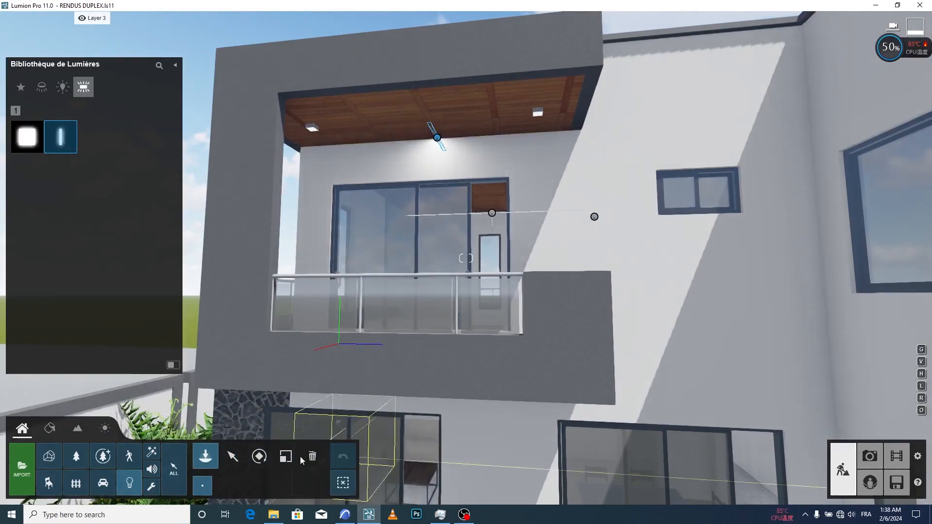
Align this balcony light with the wall, widen it across the balcony ceiling and set its brightness to about 19.2
click(259, 456)
drag(421, 459, 441, 459)
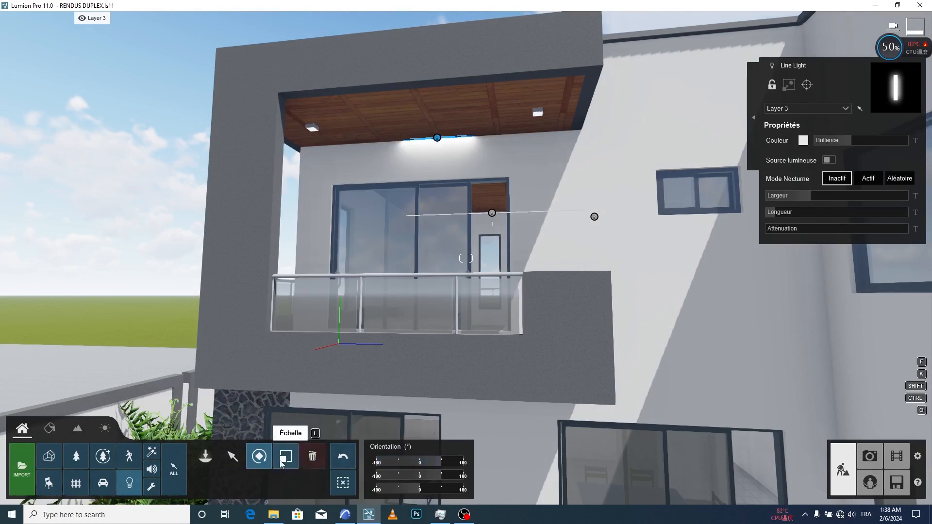
drag(828, 197, 852, 195)
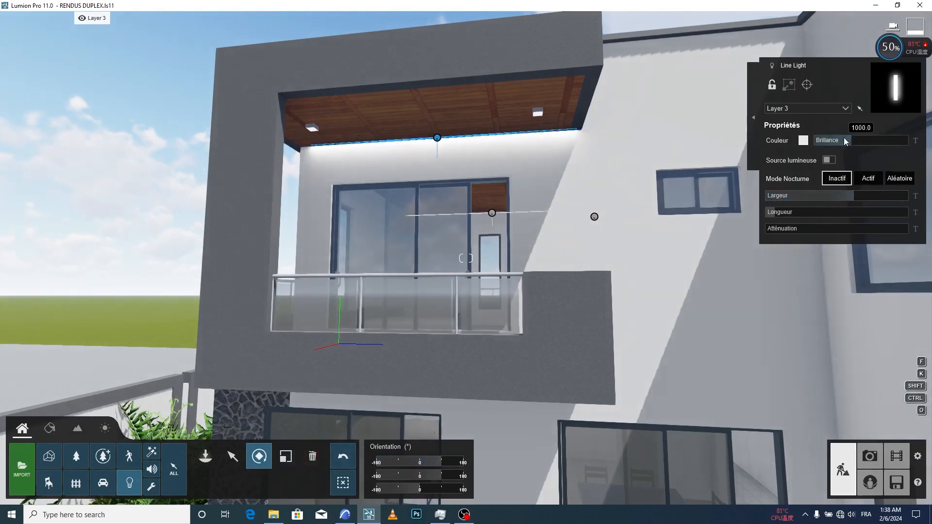
drag(843, 138, 831, 138)
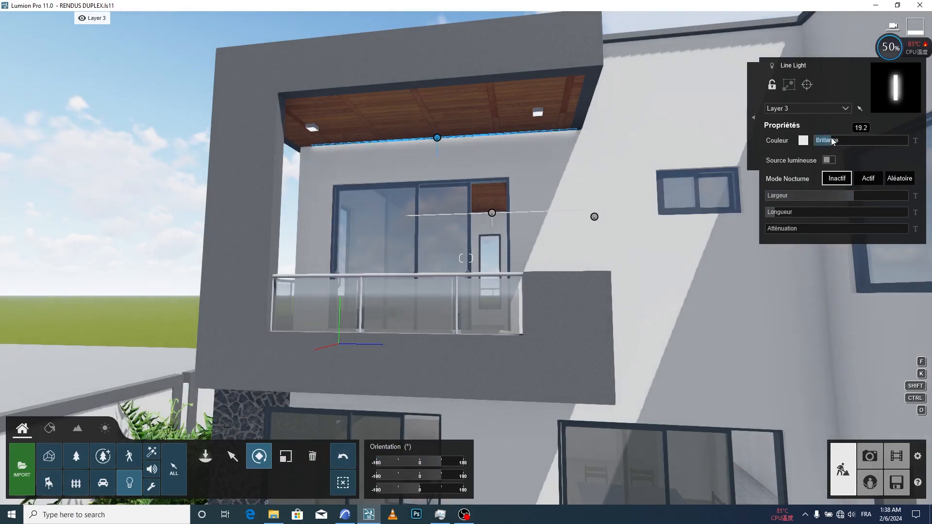
Duplicate the balcony's line light about 4.51 m straight down, under the wooden soffit above the ground-floor sliding doors
scroll(482, 251, down, 5)
key(a)
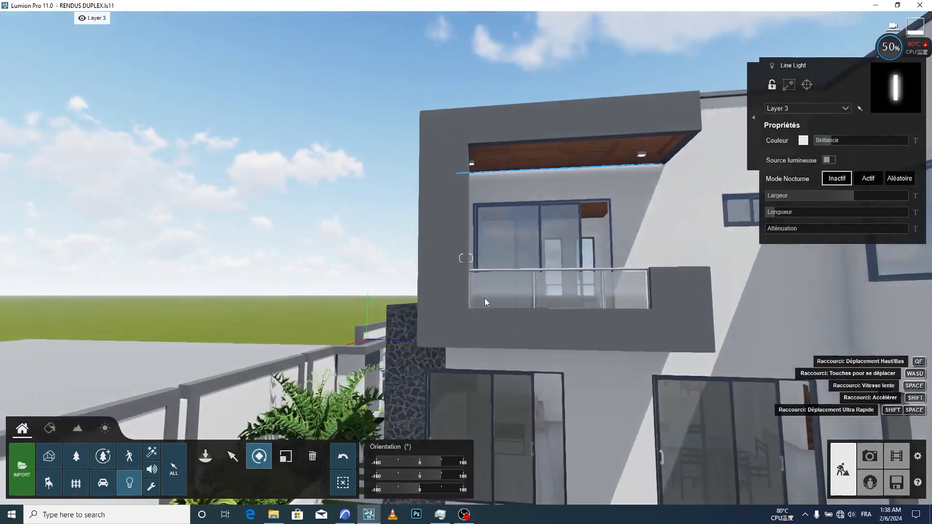
key(e)
right_drag(670, 290, 713, 290)
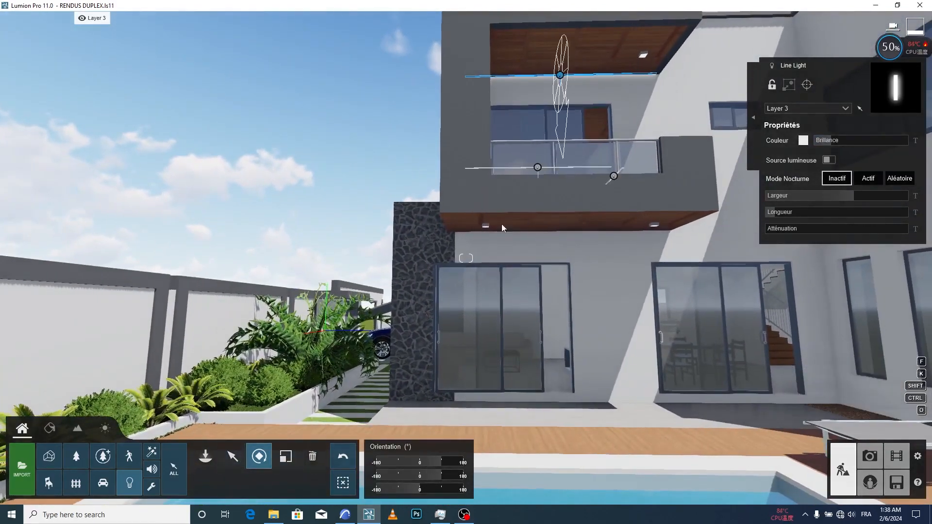
click(231, 458)
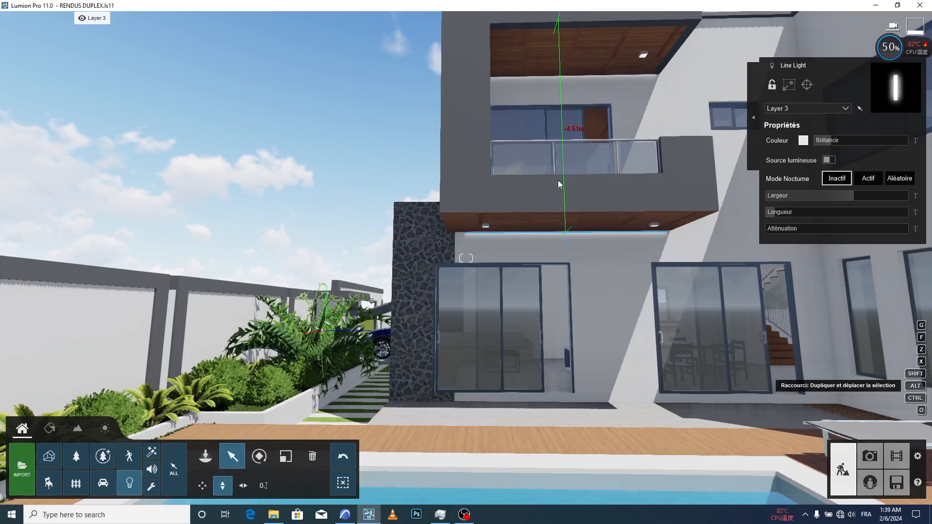
Place a Line Light where the white side wall meets the wooden ceiling of the carport
right_drag(586, 296, 495, 296)
mouse_move(464, 262)
right_down()
mouse_move(426, 264)
mouse_move(473, 290)
mouse_move(466, 262)
right_up()
key(a)
key(s)
key(q)
key(a)
key(e)
right_drag(509, 293, 510, 272)
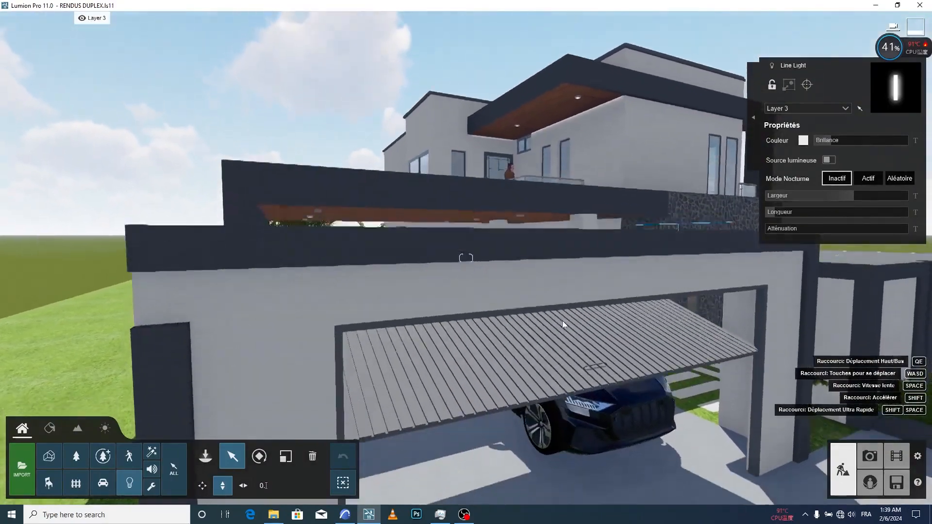
right_drag(590, 347, 573, 326)
key(d)
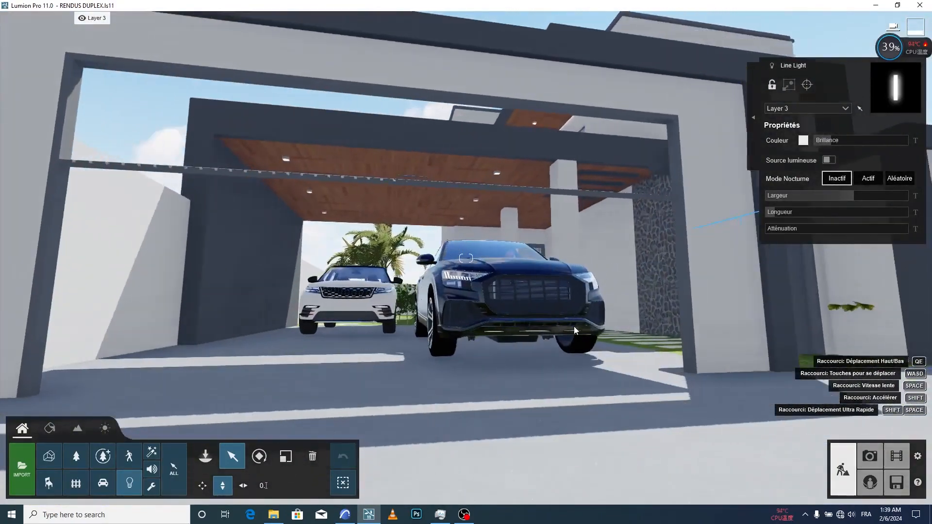
key(w)
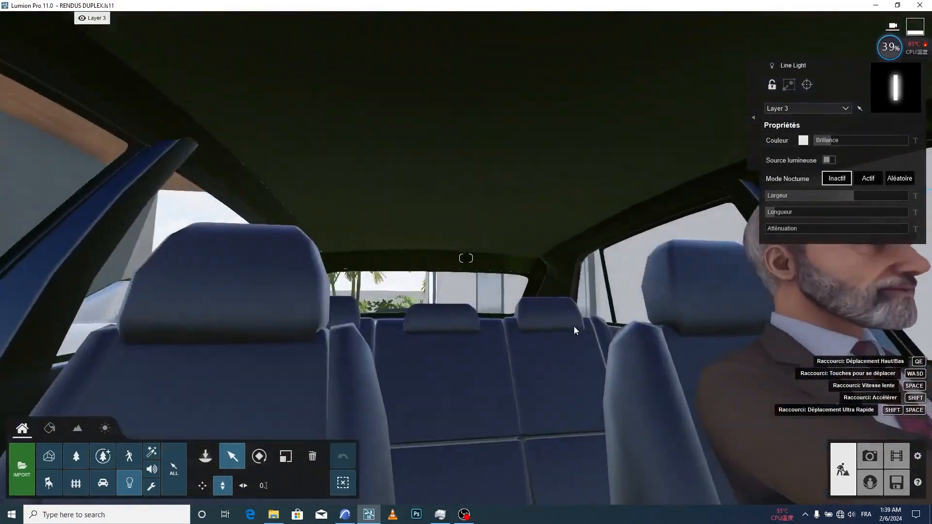
key(q)
key(s)
right_drag(574, 326, 597, 322)
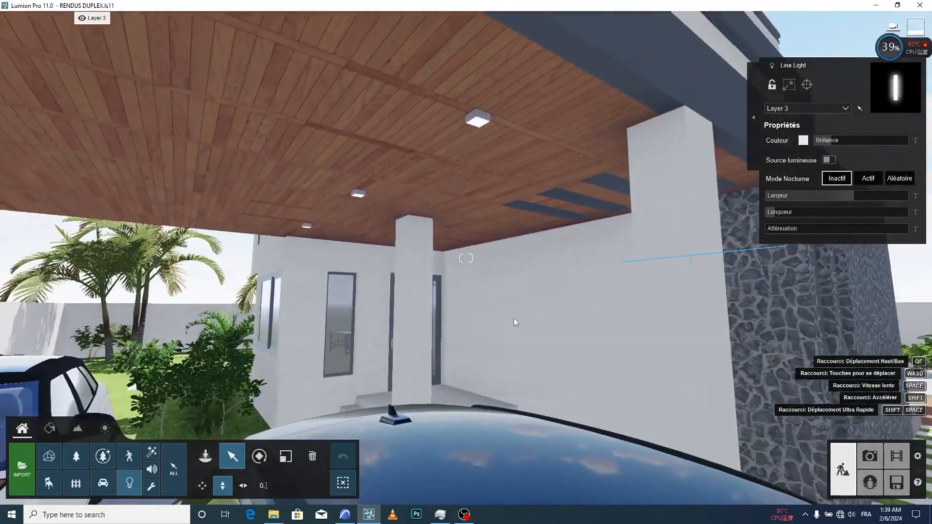
click(231, 467)
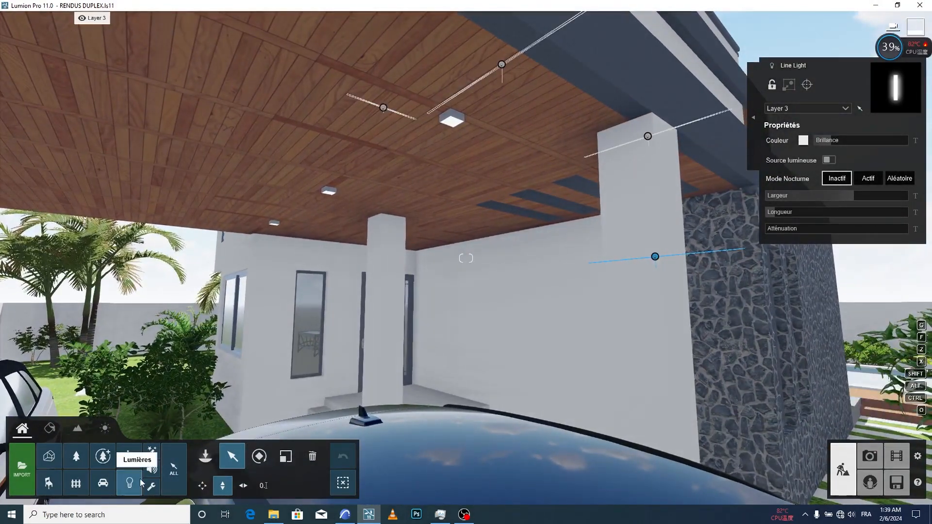
click(207, 455)
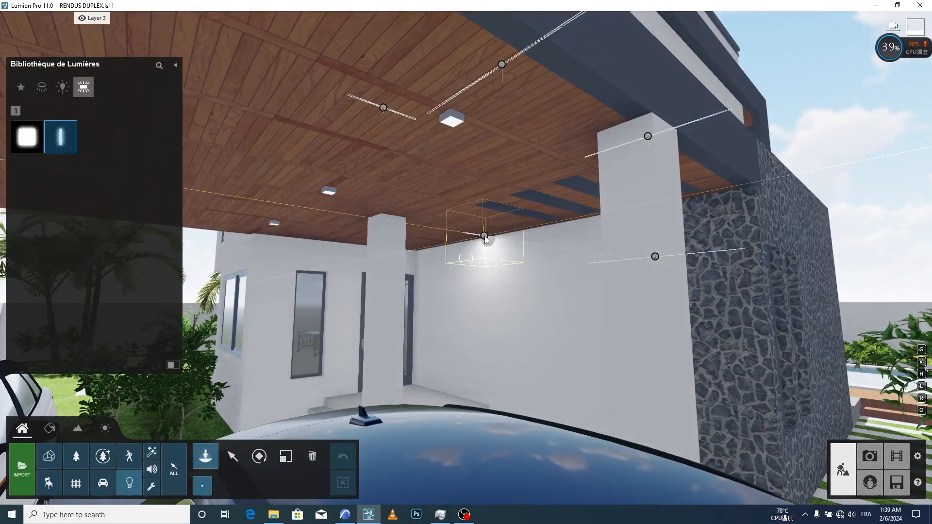
Rotate the new carport light parallel to the side wall, widen it along the wall and lower its brightness
click(255, 460)
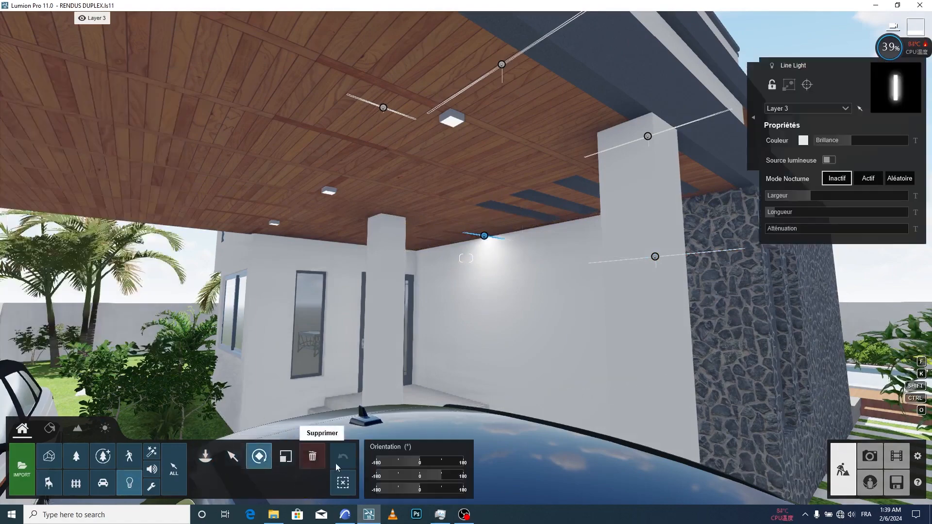
drag(421, 465, 441, 461)
drag(811, 196, 881, 190)
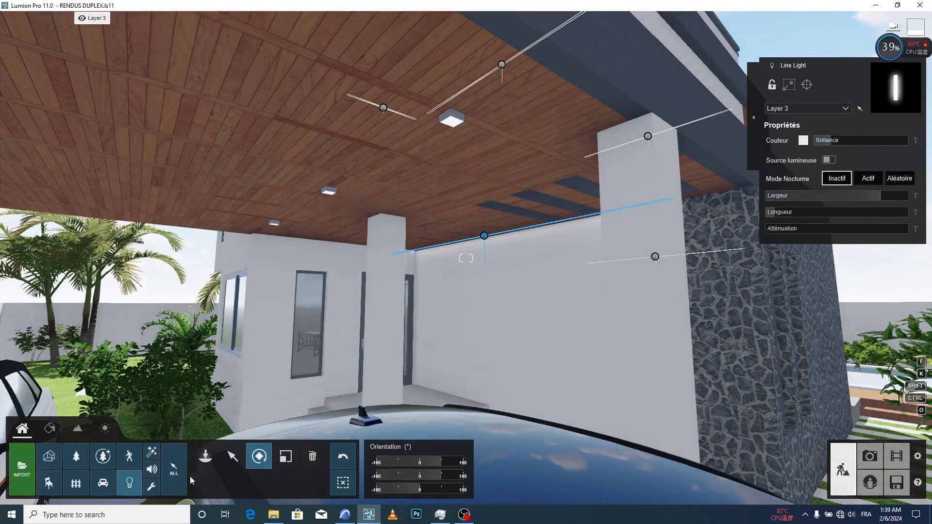
Add another Line Light along the rear edge of the wooden carport ceiling and widen it to about 8.1 m
click(129, 483)
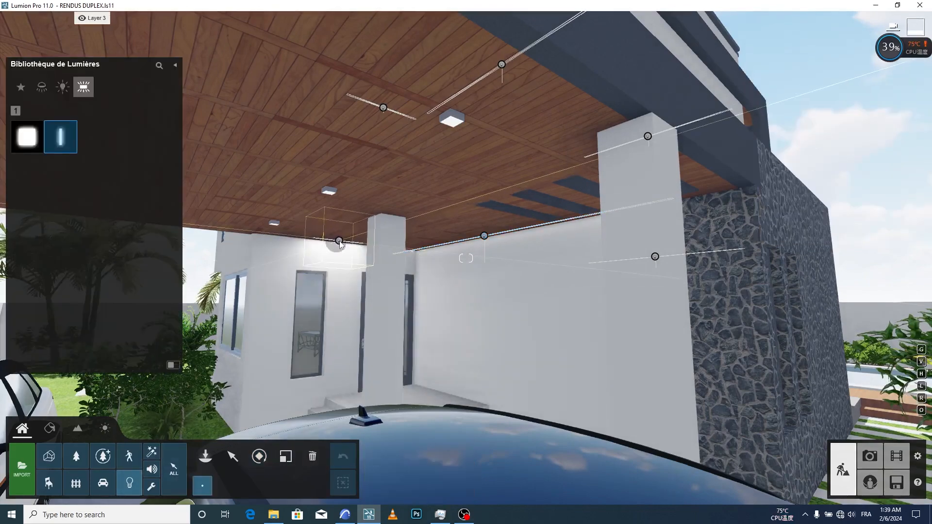
right_drag(340, 241, 326, 250)
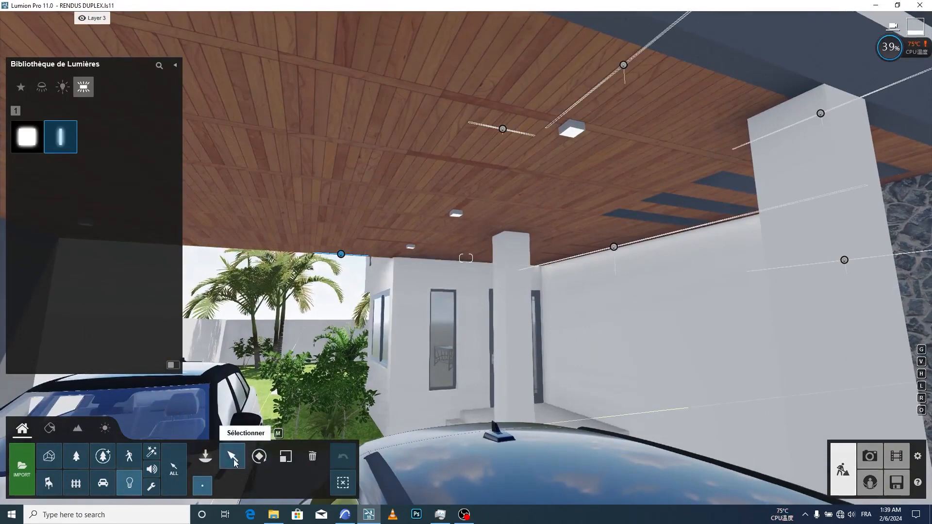
click(259, 458)
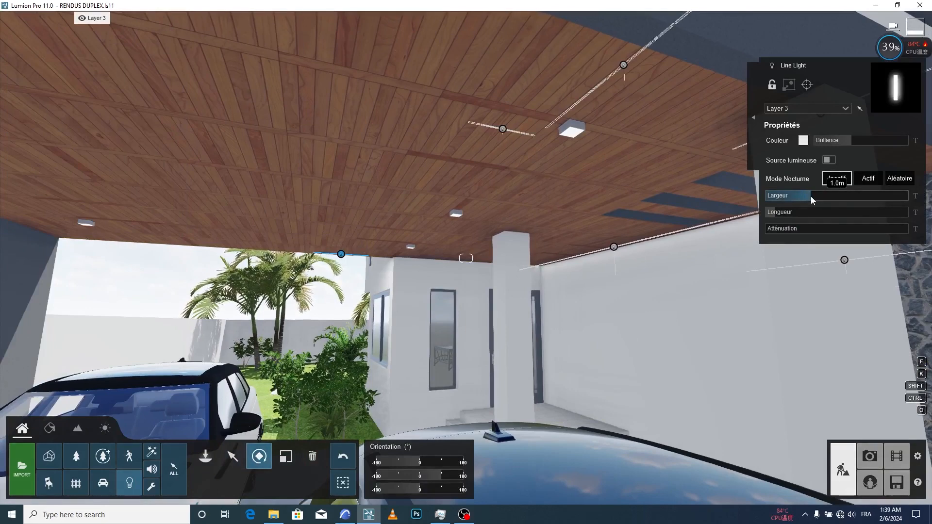
drag(828, 196, 899, 208)
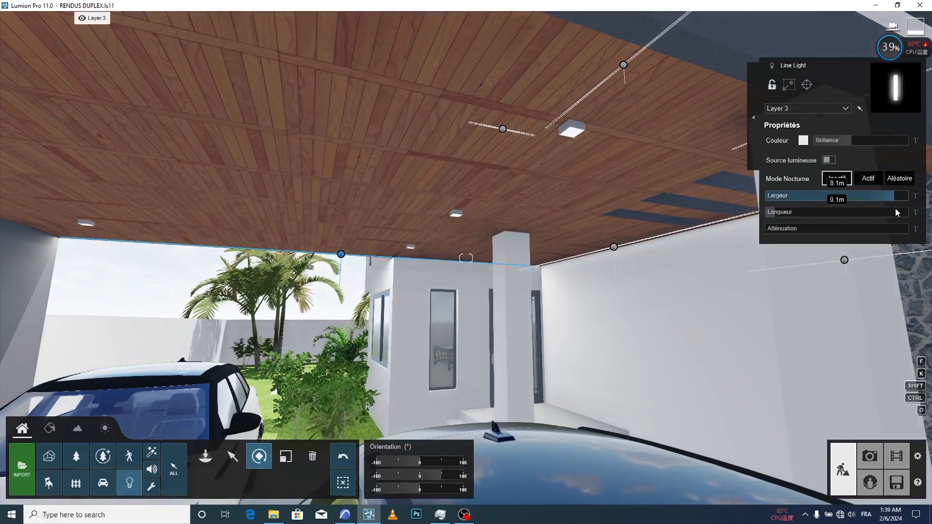
right_drag(559, 314, 566, 309)
key(s)
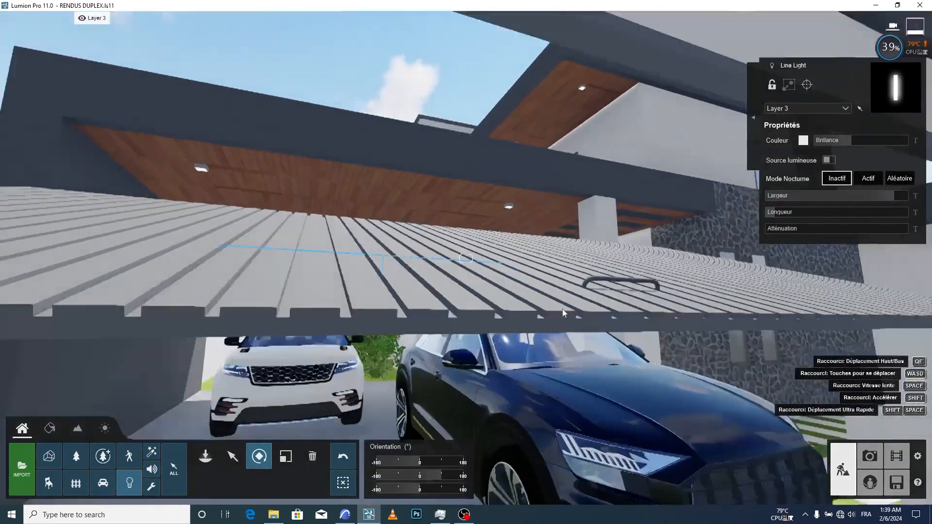
key(w)
key(e)
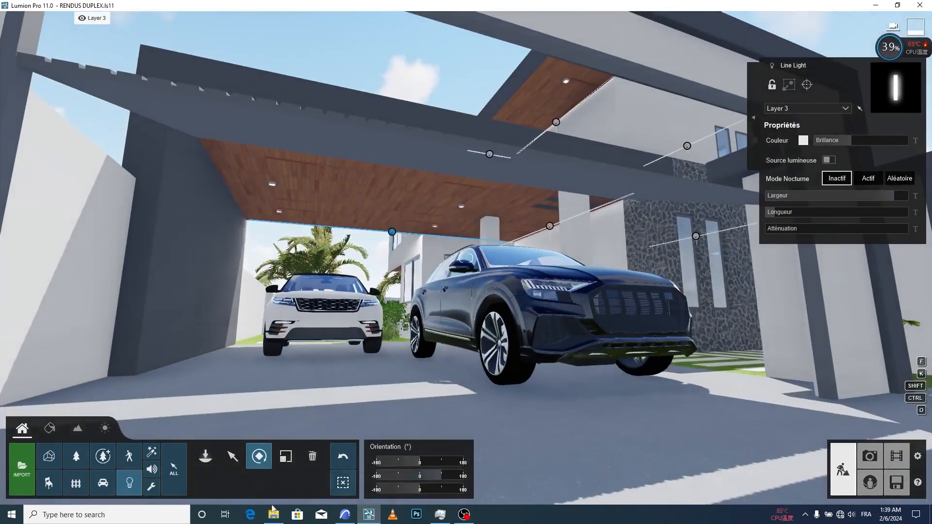
Switch to File Explorer and open the earlier render "test 01" from the Duplex tuto folder for viewing
click(272, 517)
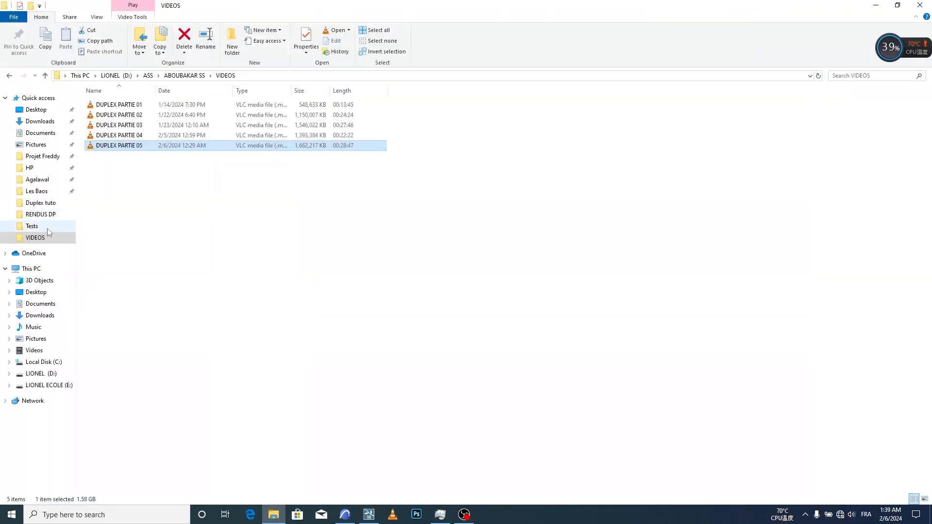
click(47, 227)
click(62, 238)
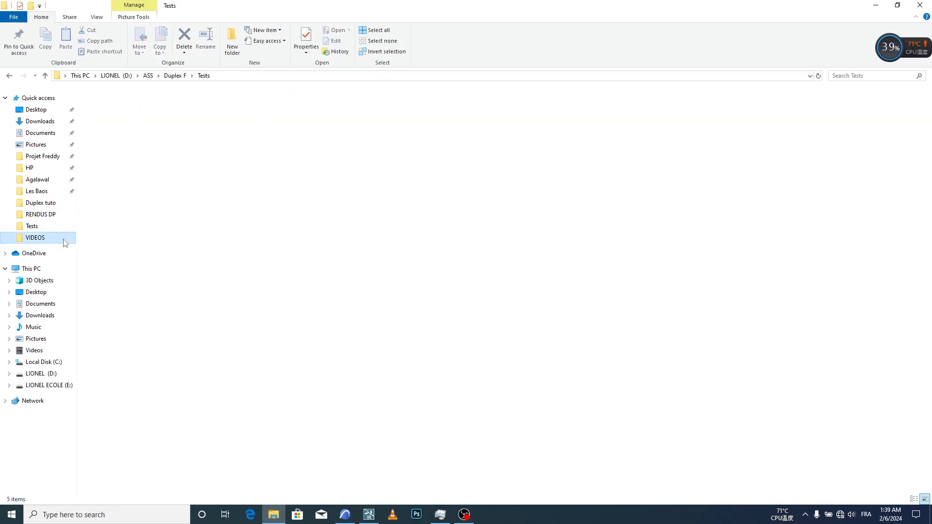
click(46, 76)
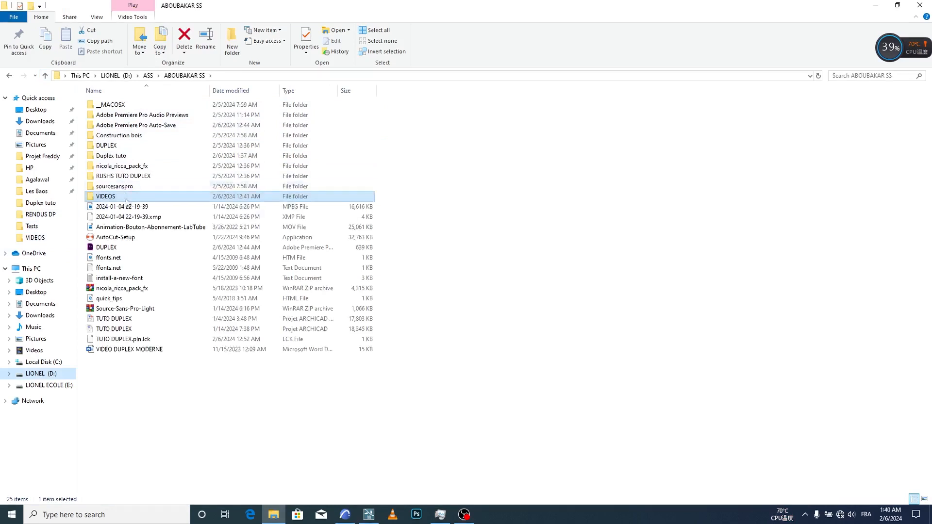
double_click(133, 145)
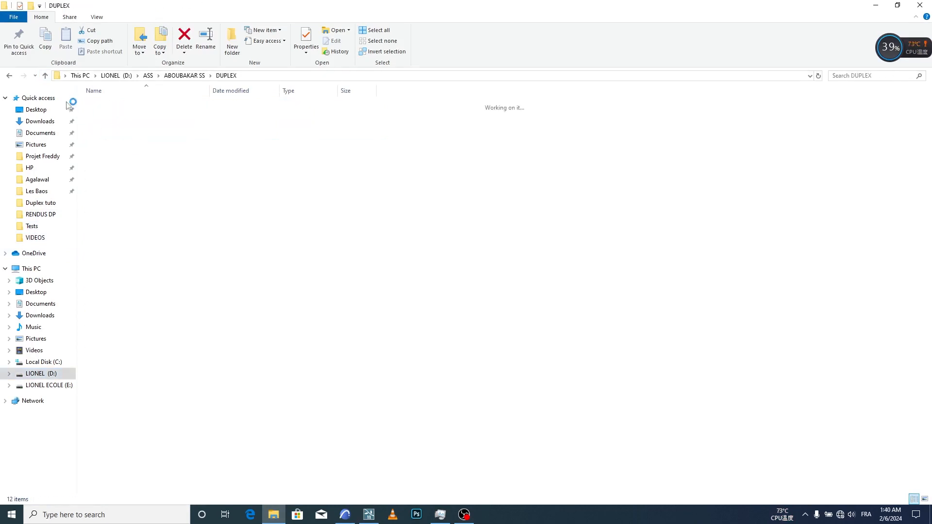
click(46, 77)
double_click(127, 155)
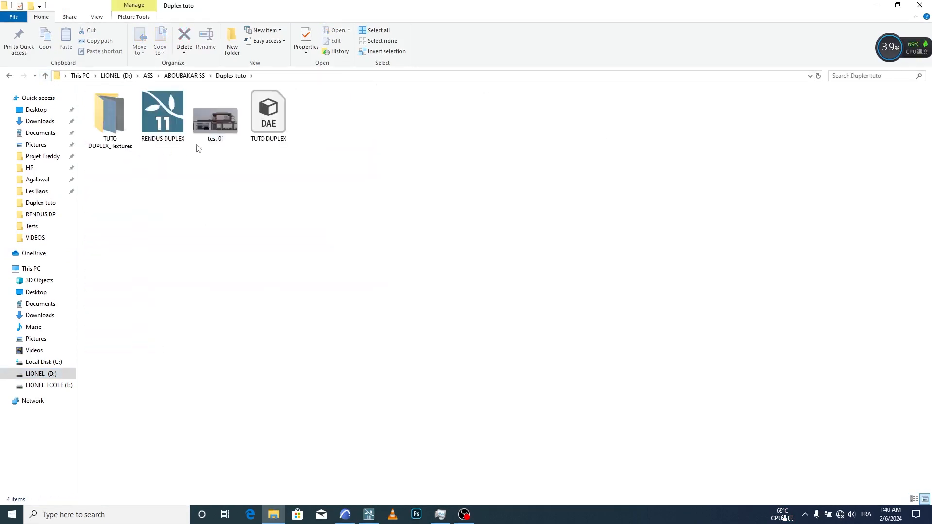
double_click(224, 125)
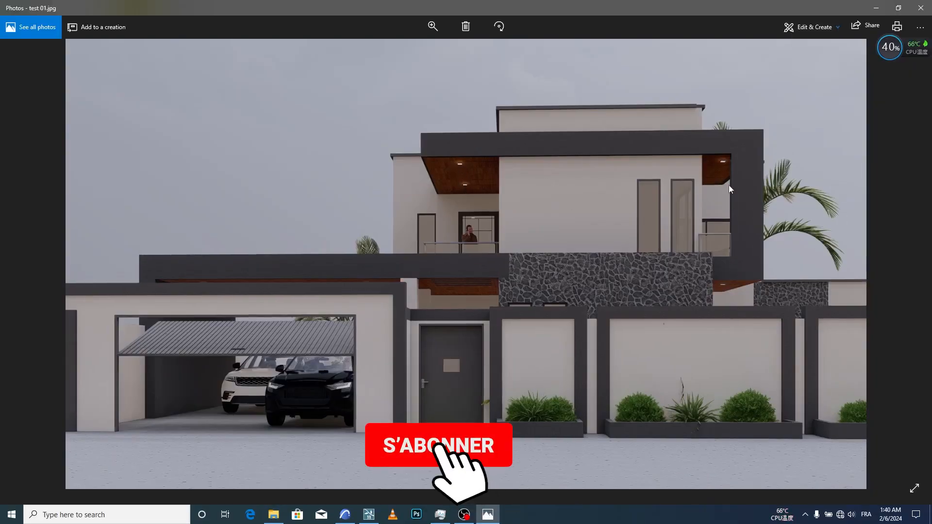
Return to Lumion's photo mode and move the camera to an angled view of the house from the garage side
click(370, 516)
mouse_move(340, 237)
right_down()
mouse_move(389, 245)
mouse_move(338, 251)
right_up()
click(869, 457)
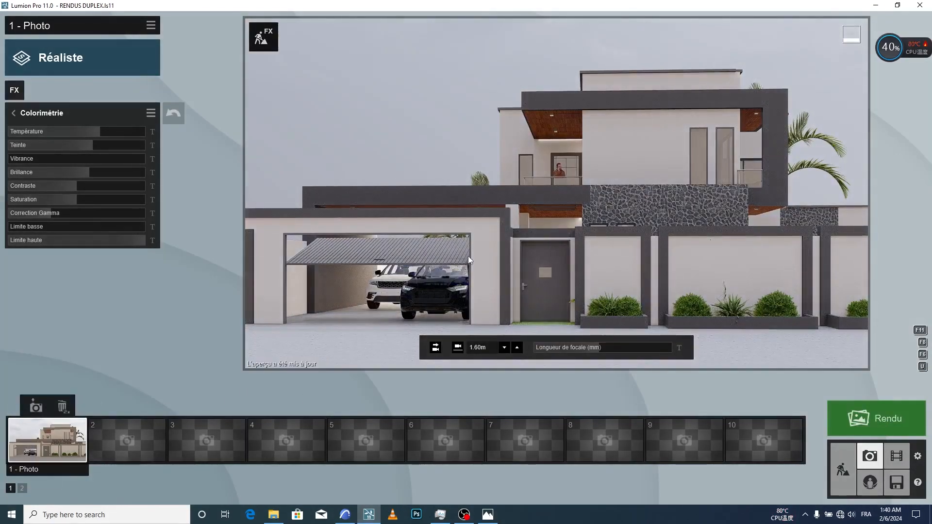
key(Left)
right_drag(443, 249, 463, 248)
key(Left)
key(Left)
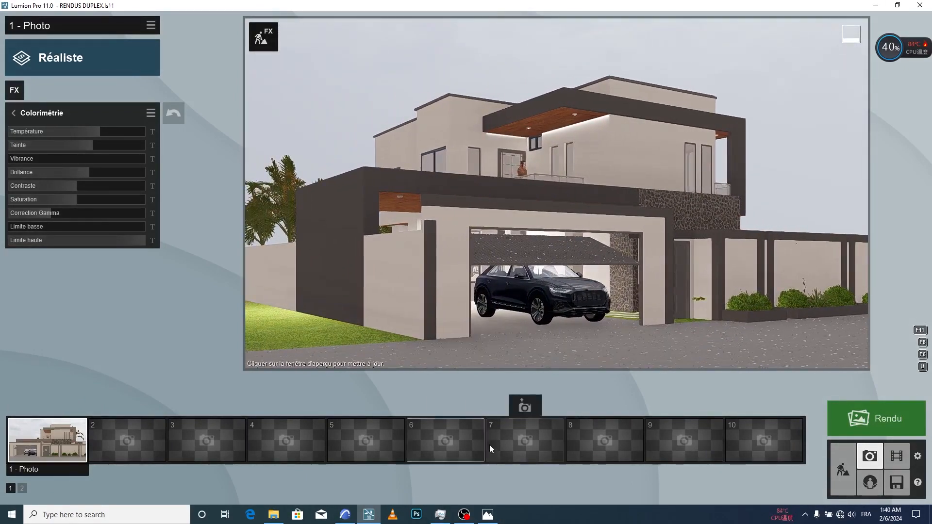
Switch to File Explorer and open the reference render "D_11 - Photo" from the DUPLEX folder
click(488, 514)
click(488, 515)
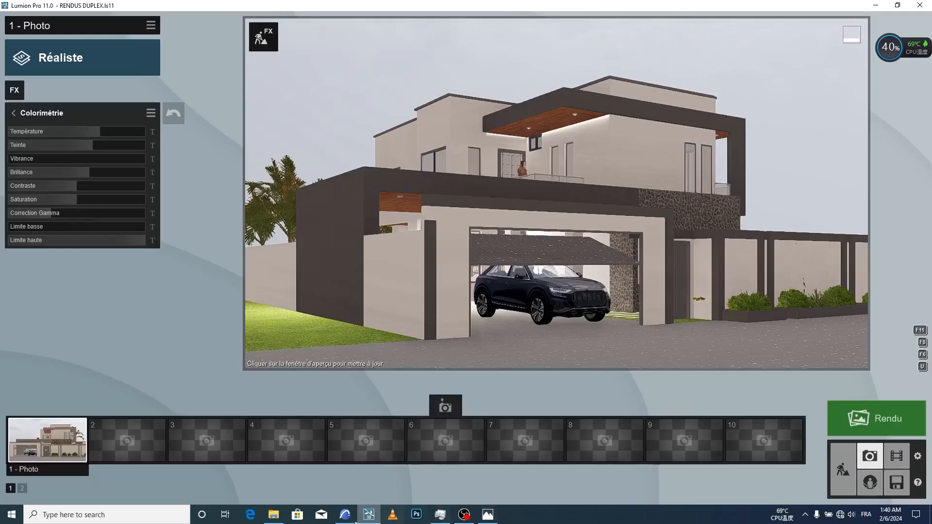
click(278, 518)
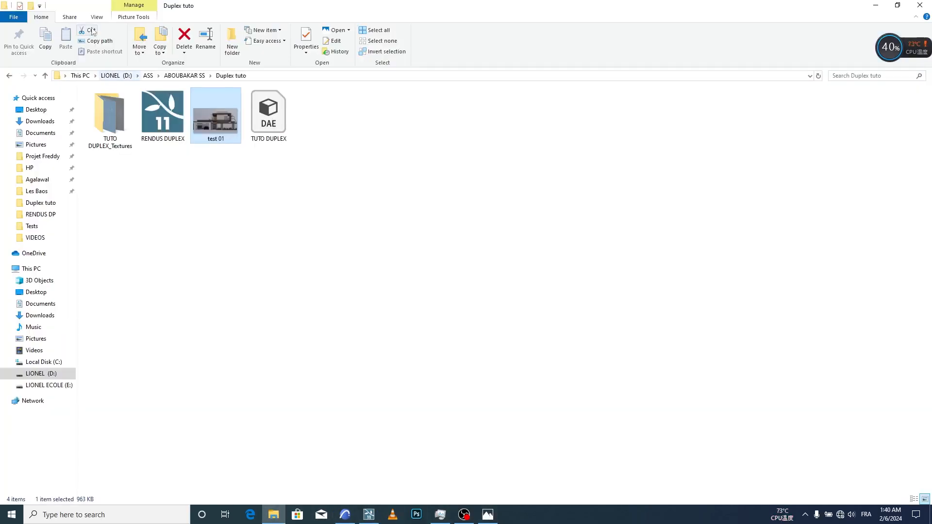
click(45, 76)
double_click(144, 152)
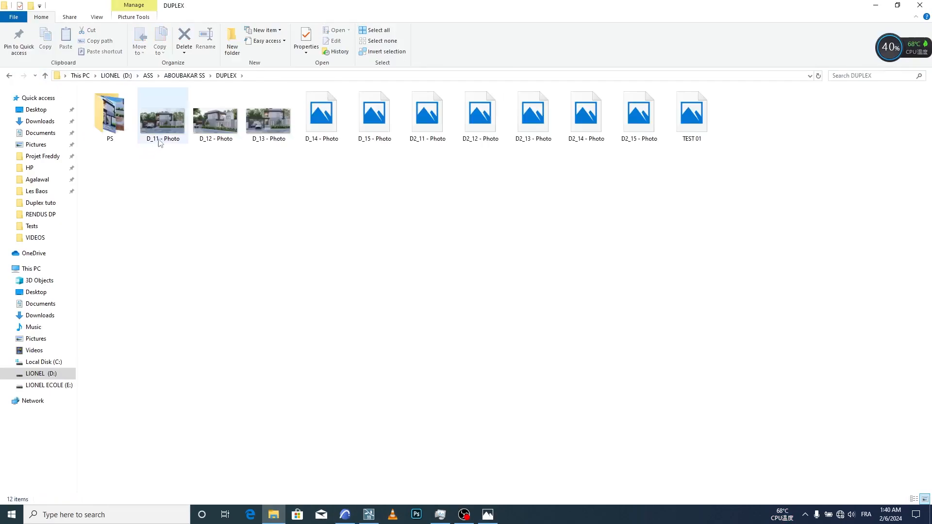
double_click(175, 123)
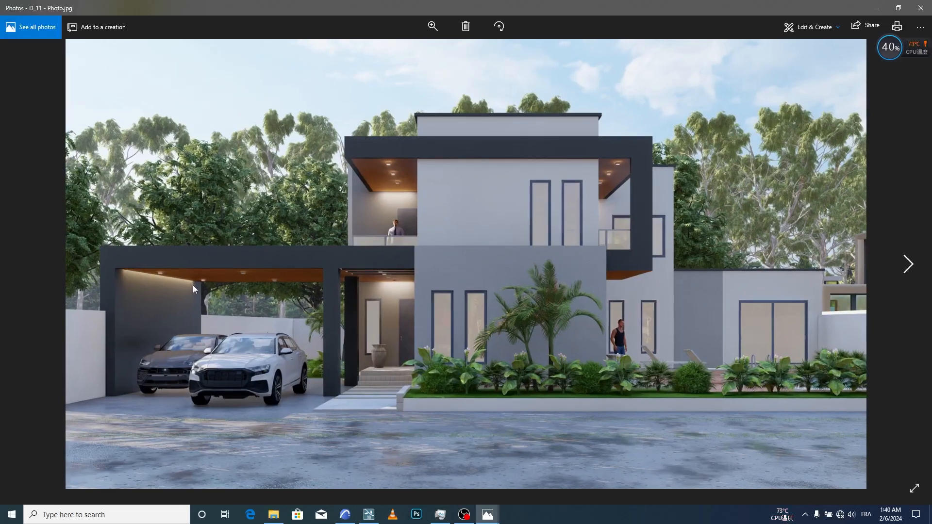
Look through the reference renders up to "D2_12 - Photo" to compare camera angles and lighting, and close the viewer
click(909, 265)
click(910, 265)
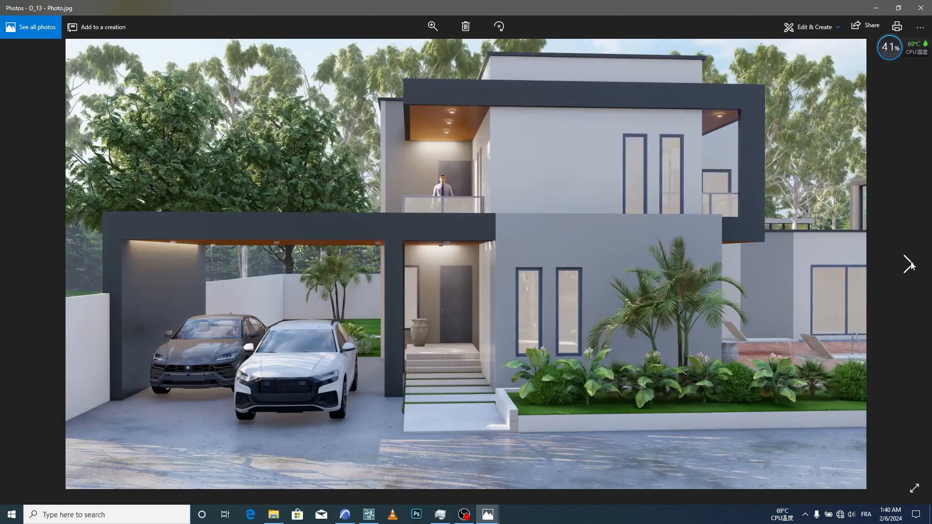
click(909, 265)
click(910, 265)
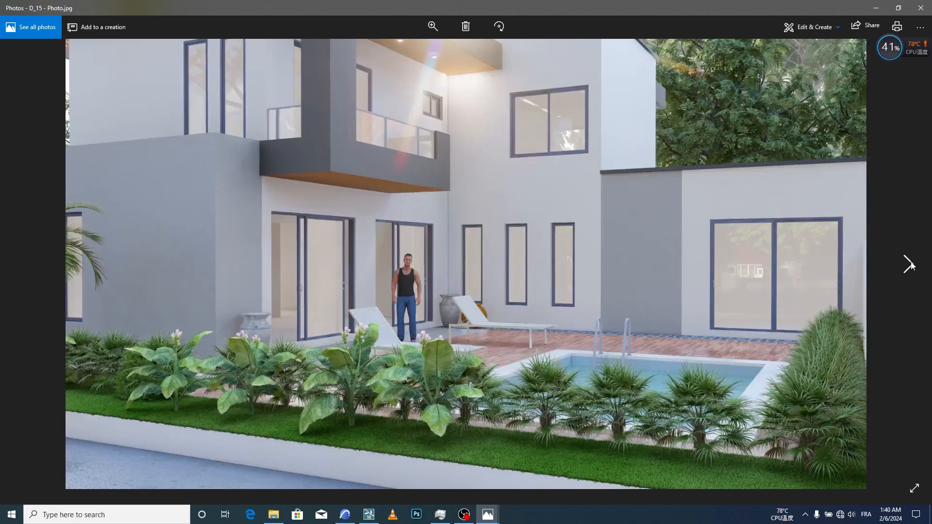
click(908, 265)
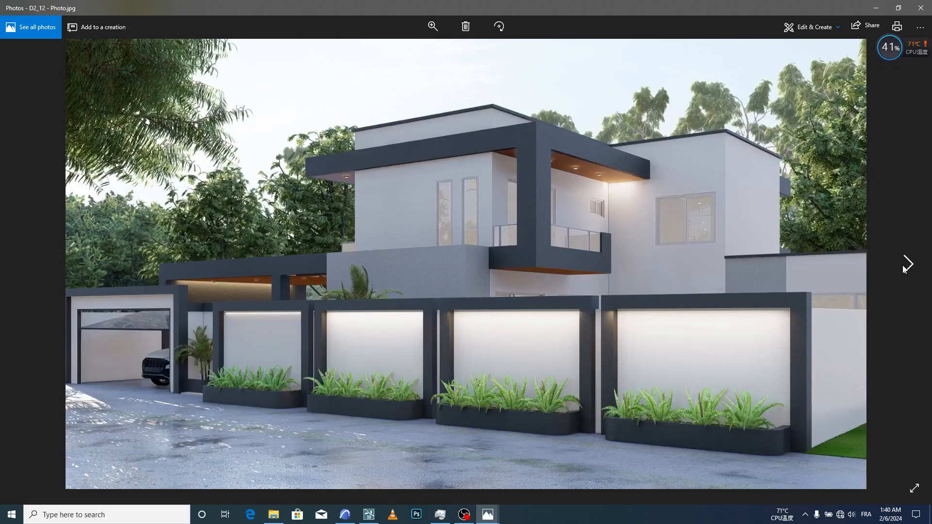
click(921, 7)
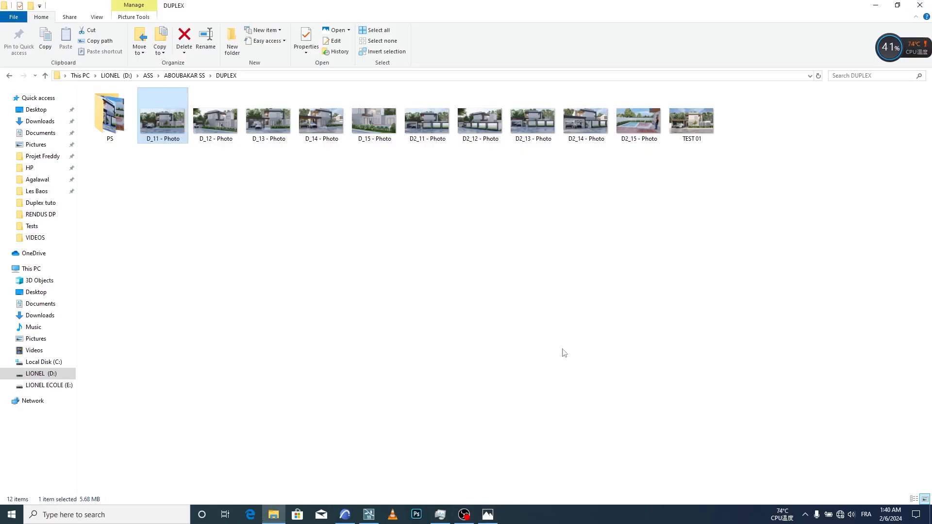
Return to Lumion, frame the house from the garage side with a focal length of about 51.8 mm, and store the view as photo 2
click(368, 515)
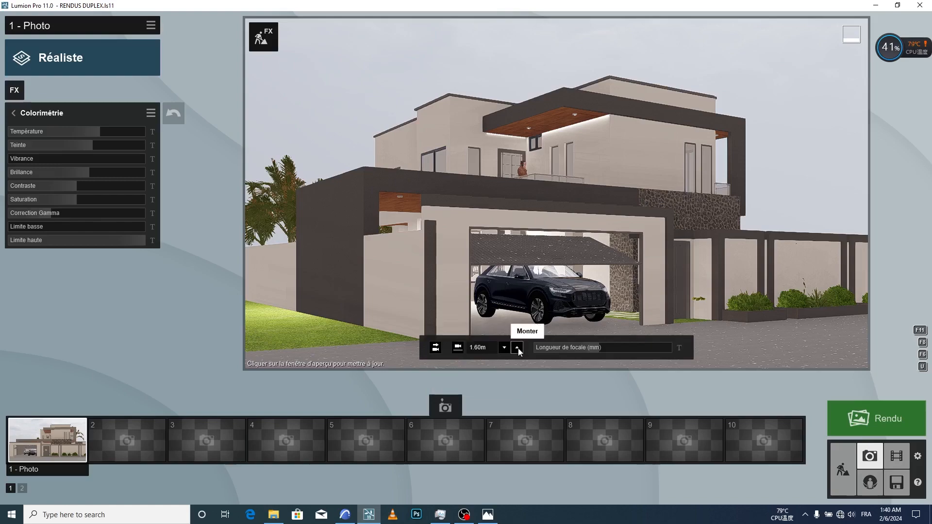
right_drag(561, 271, 605, 339)
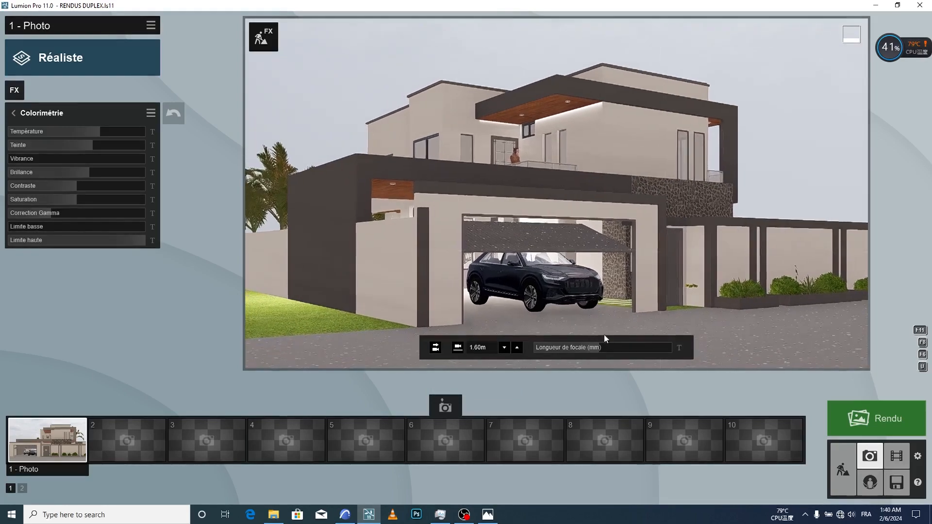
drag(602, 348, 607, 348)
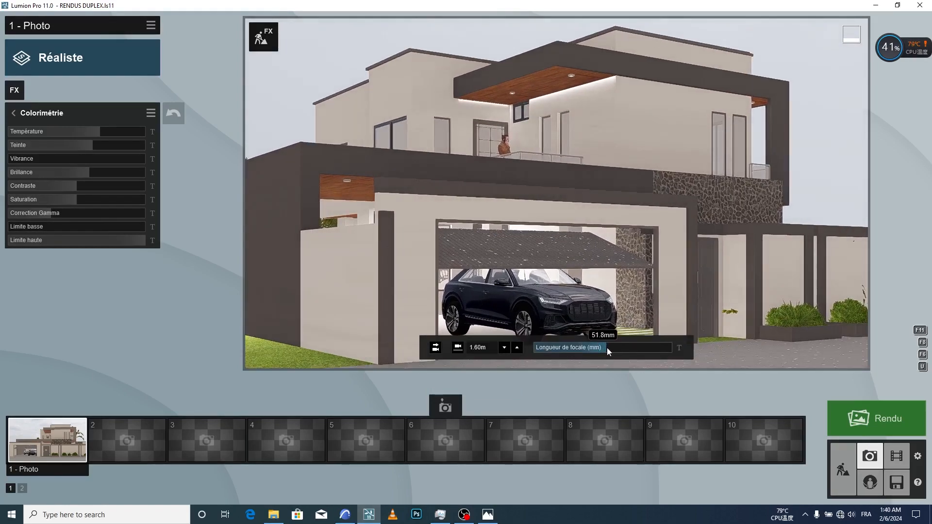
right_drag(621, 339, 699, 241)
key(a)
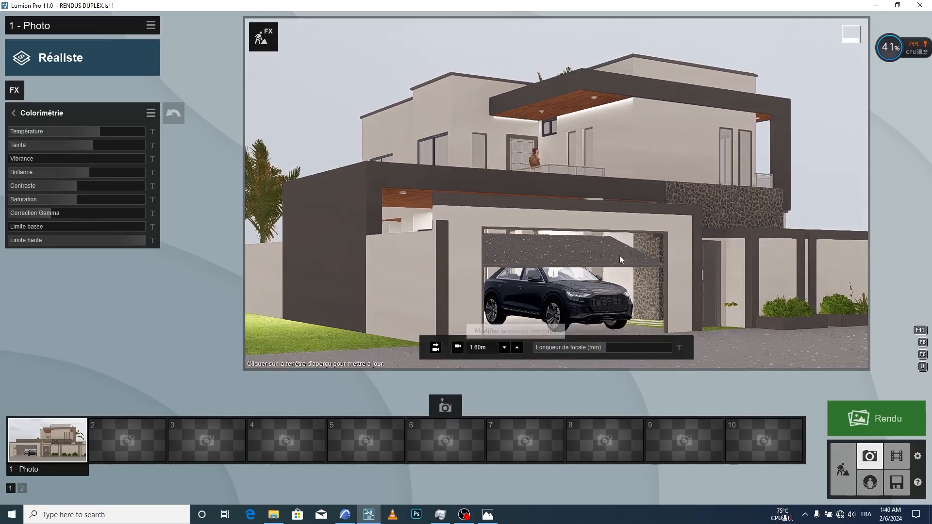
right_drag(619, 256, 645, 251)
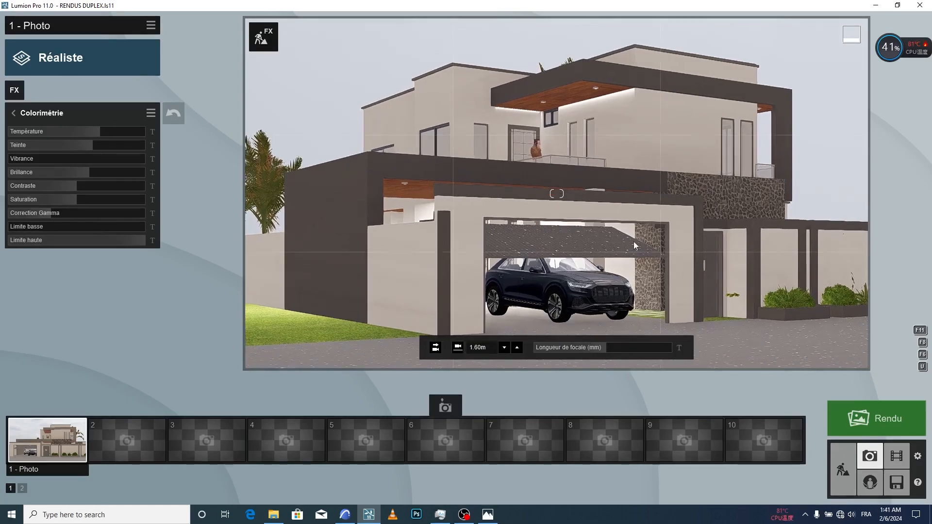
click(121, 408)
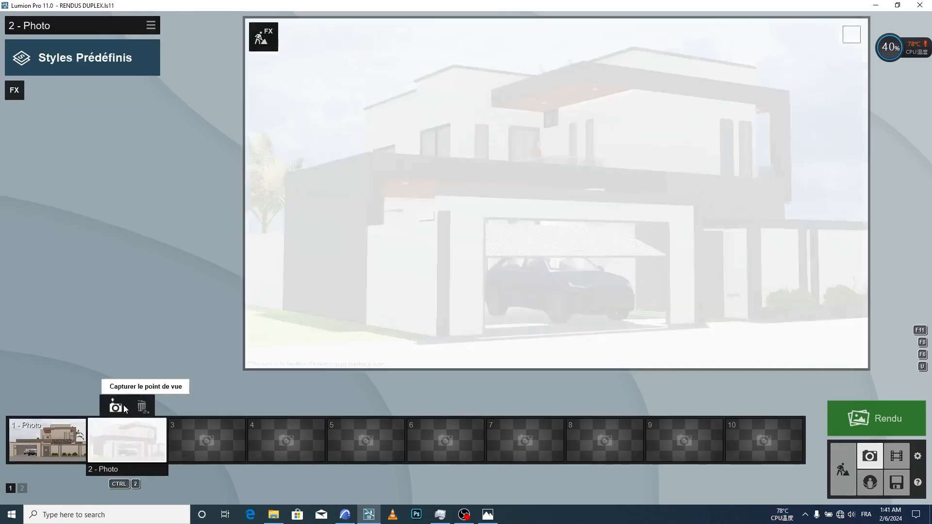
Check the preview and effects options of photo 1, and return to the preview of photo 2
click(67, 441)
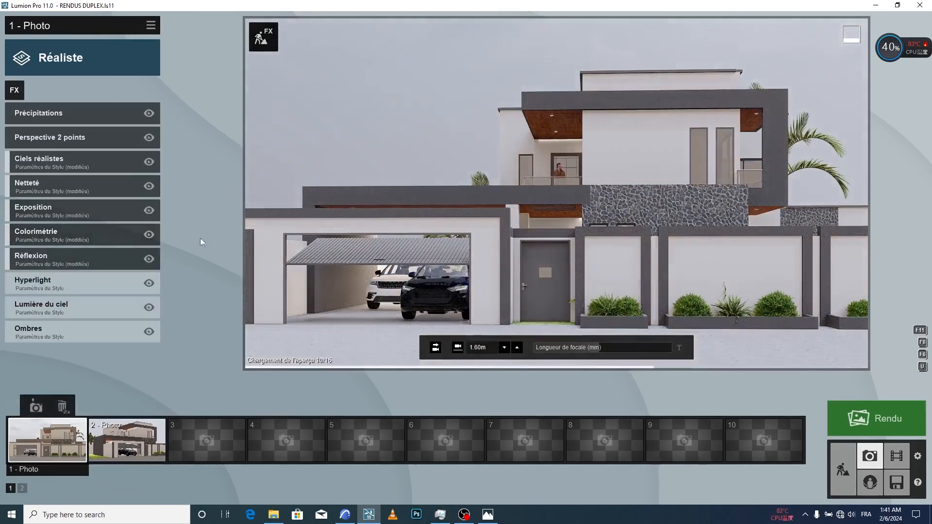
click(151, 25)
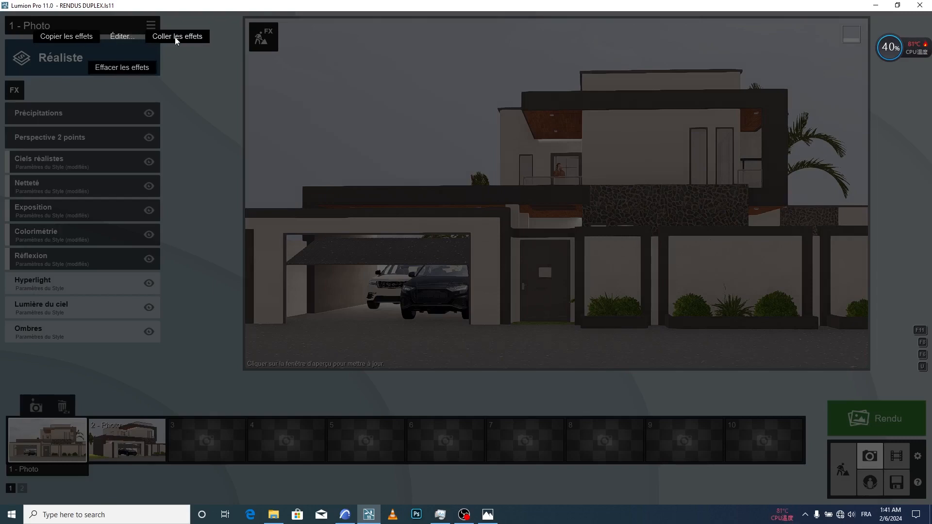
click(226, 264)
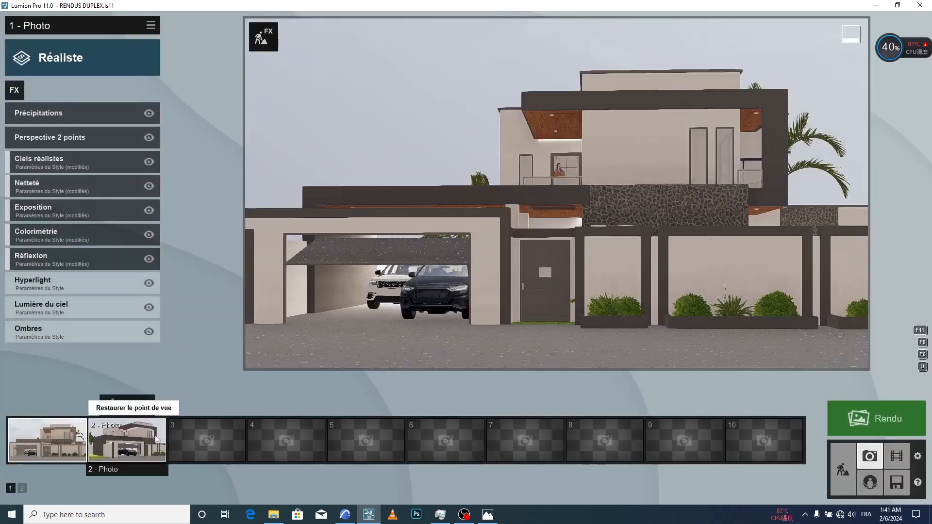
click(156, 438)
click(563, 199)
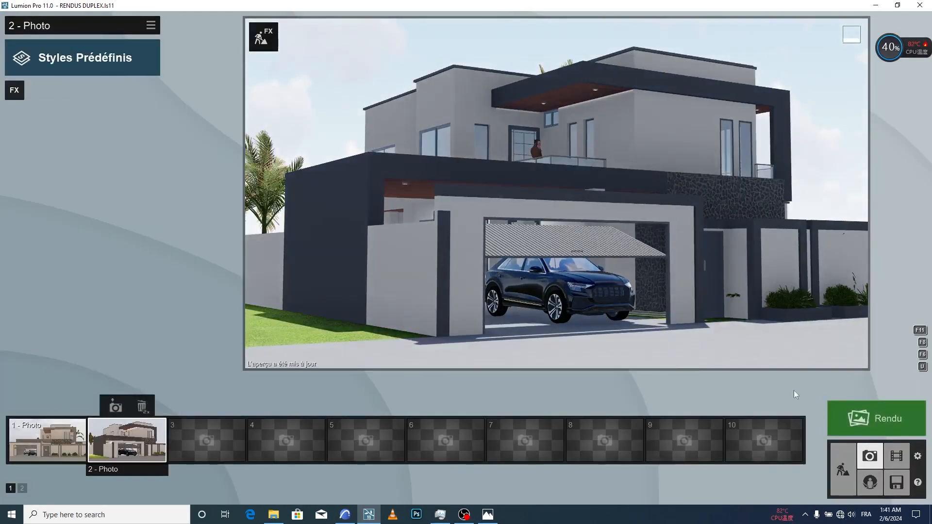
Return to build mode and place a DatePalm RT on the grass just outside the boundary wall, near its rear corner
click(846, 457)
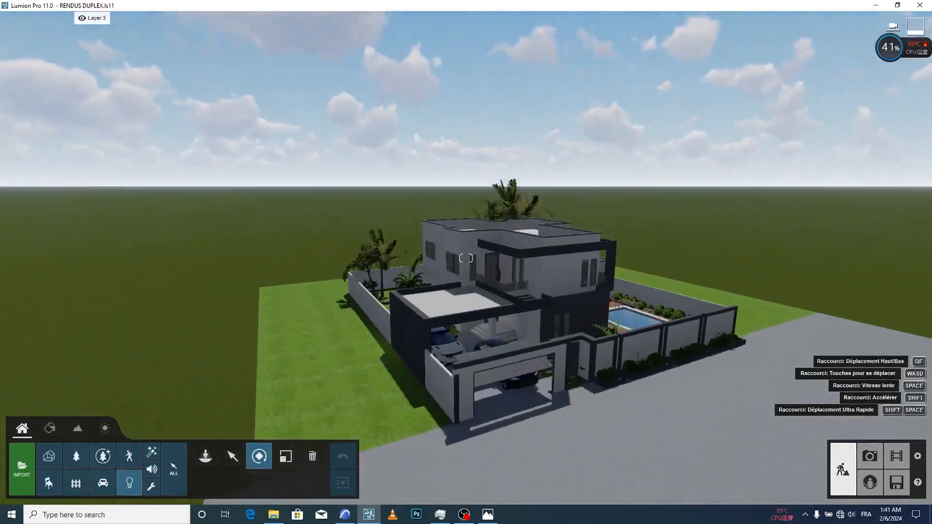
right_drag(526, 127, 226, 430)
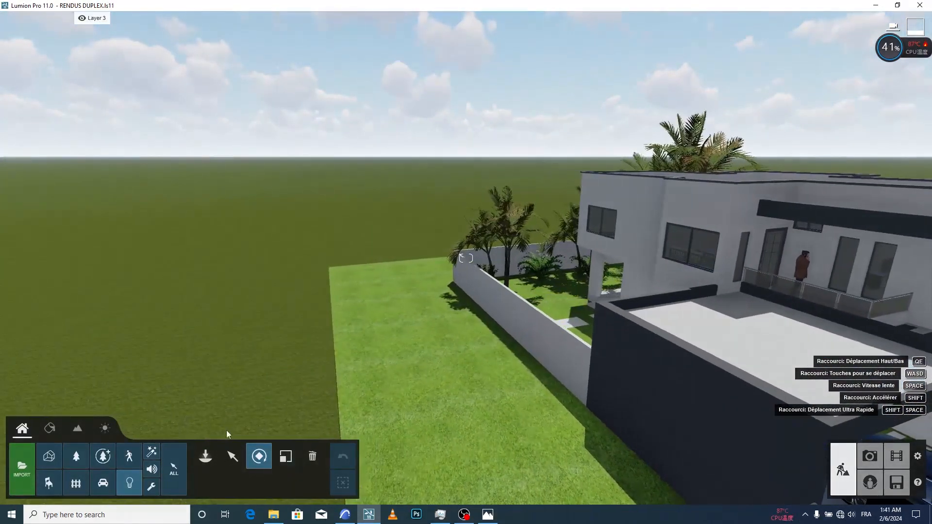
click(198, 457)
click(80, 457)
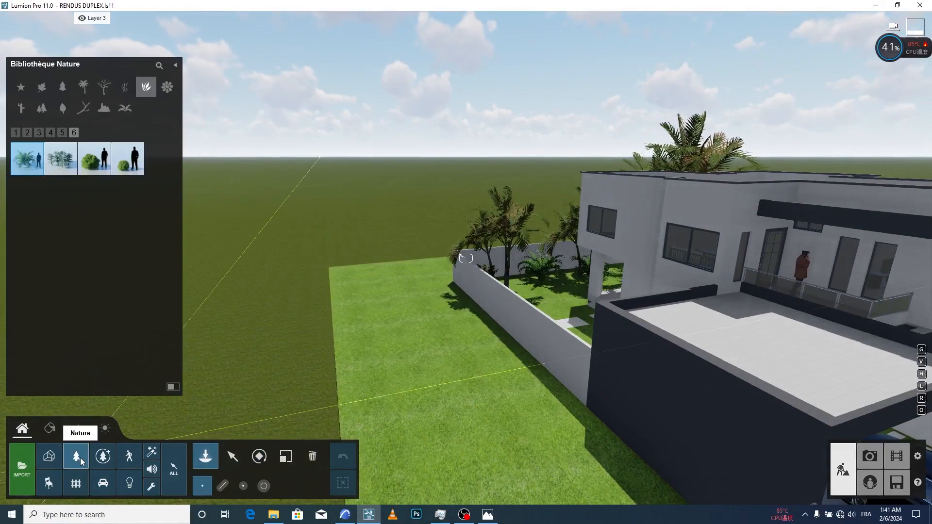
click(84, 86)
click(27, 133)
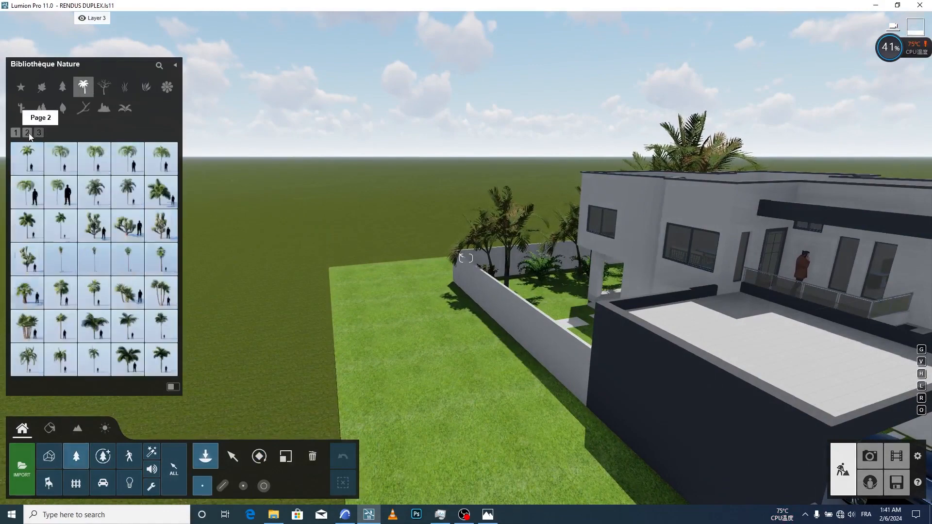
click(94, 193)
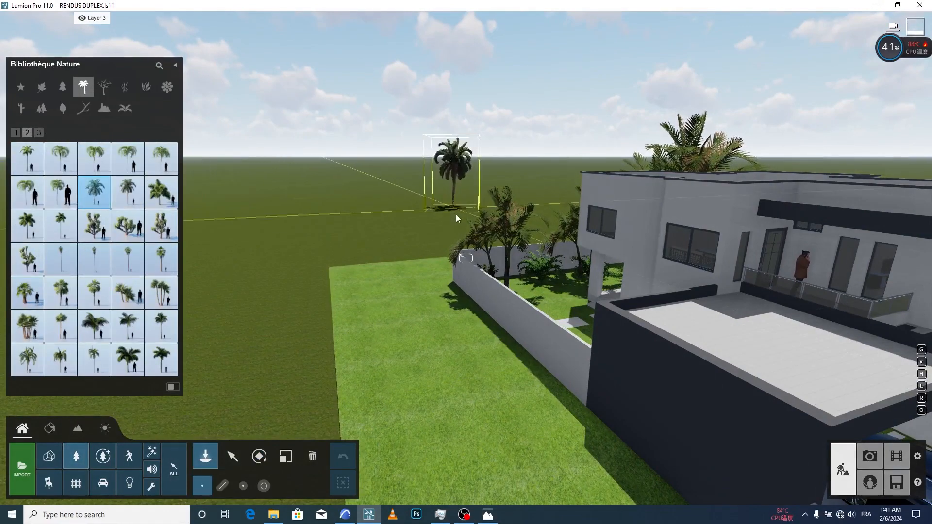
right_drag(455, 214, 393, 241)
middle_drag(393, 241, 476, 299)
click(476, 300)
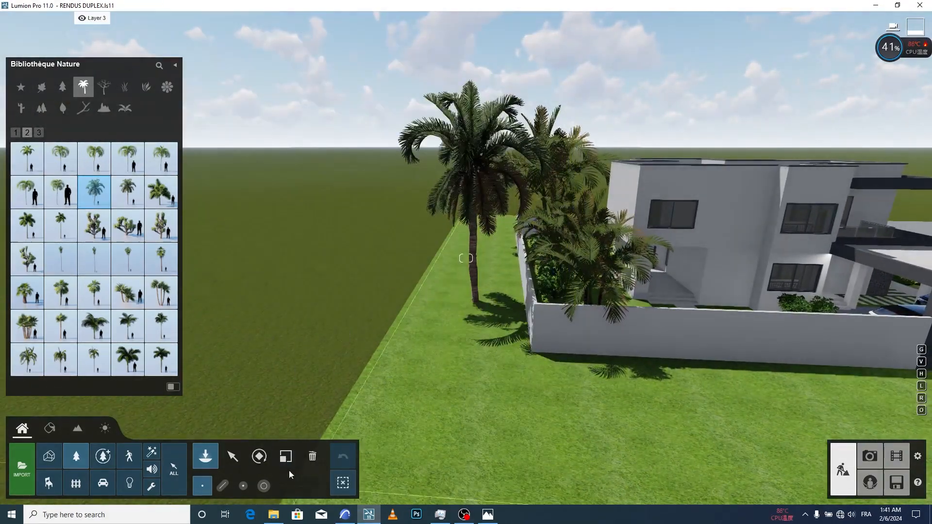
Enlarge the date palm outside the wall and the Alexandra palm group in the garden
click(285, 456)
drag(477, 300, 480, 284)
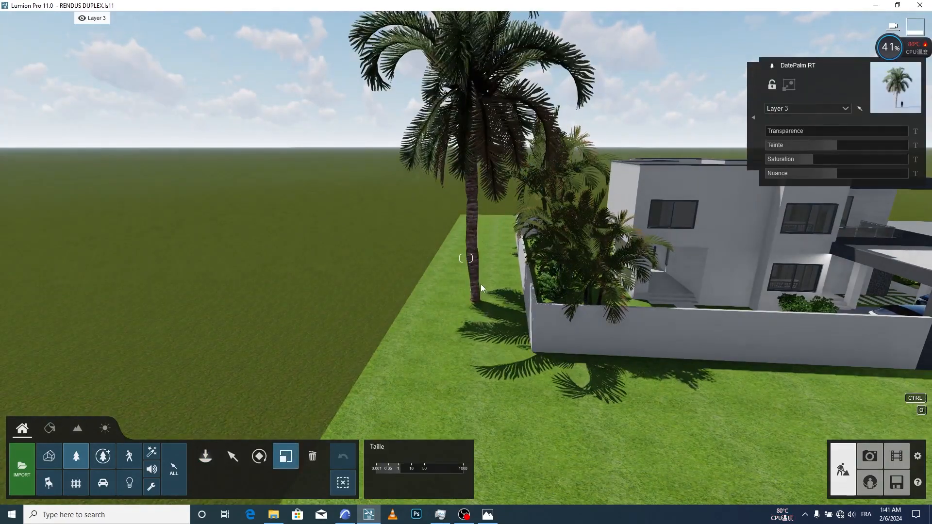
right_drag(583, 318, 456, 390)
key(s)
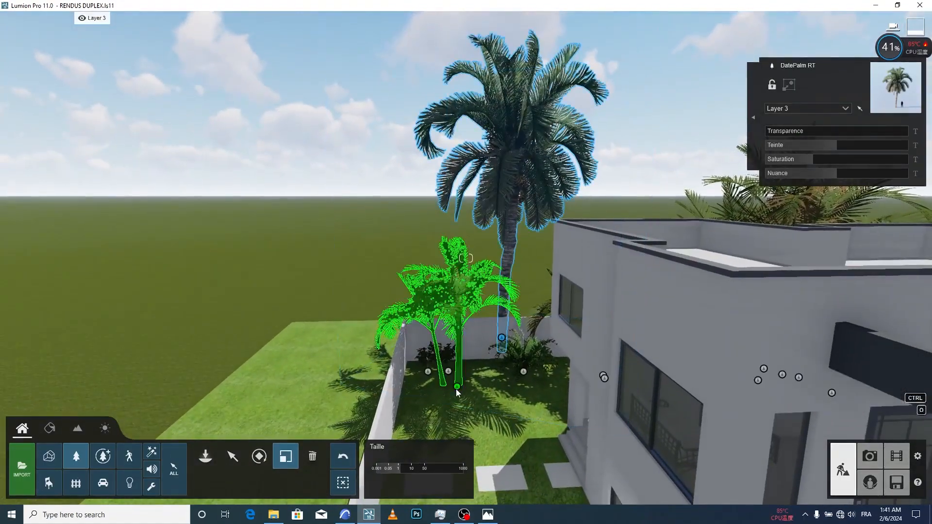
click(456, 388)
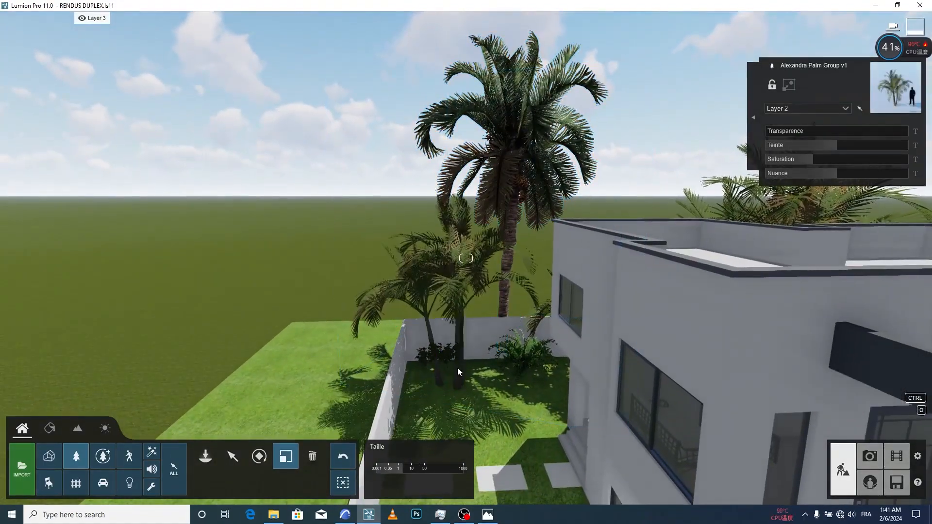
Choose the Bur Oak-L RT tree and place three of them on the open ground behind the property
click(208, 457)
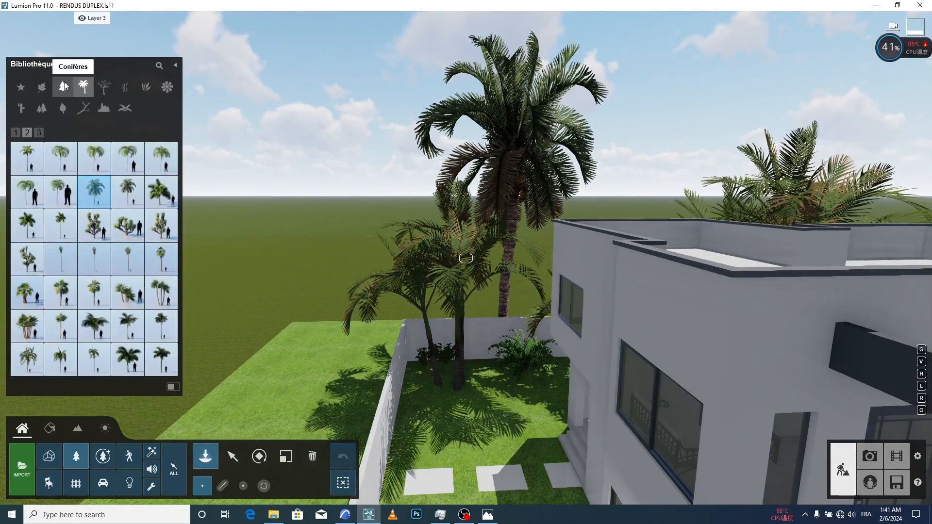
click(65, 86)
click(47, 91)
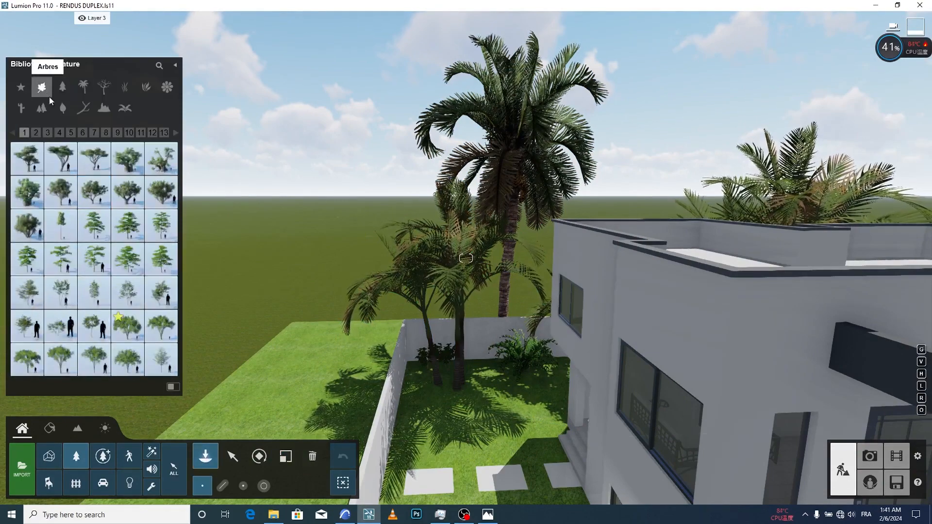
click(60, 132)
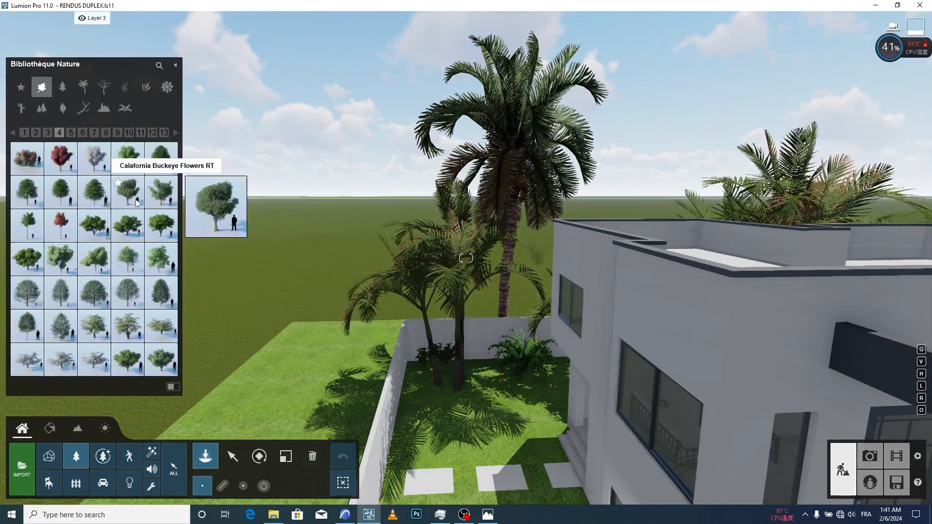
click(161, 157)
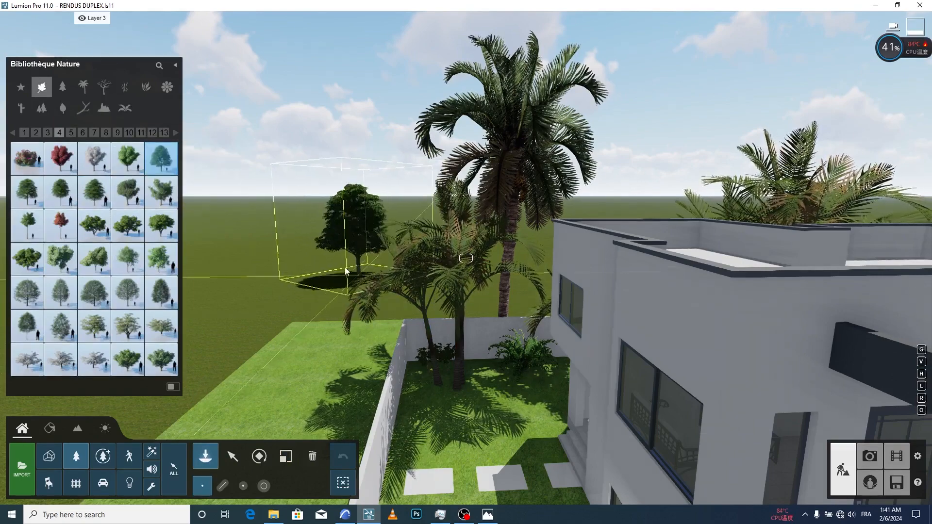
click(343, 262)
click(311, 268)
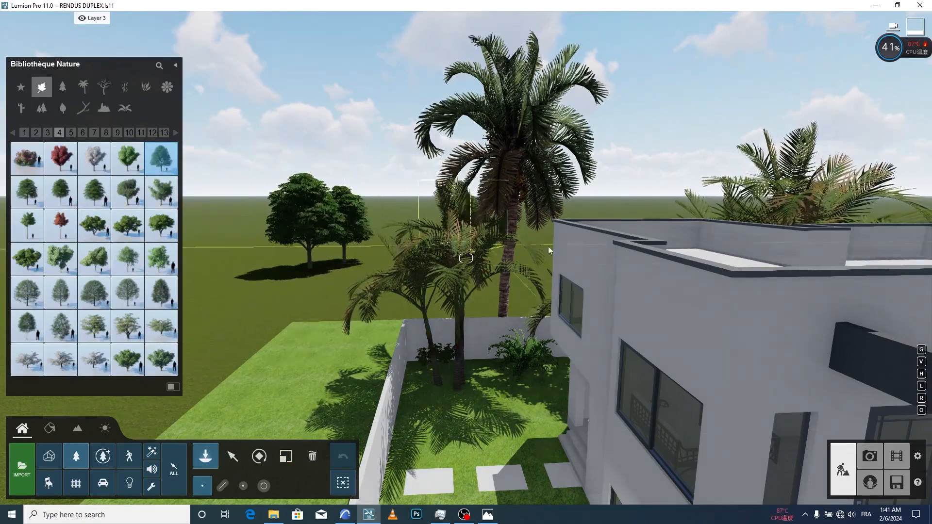
click(534, 239)
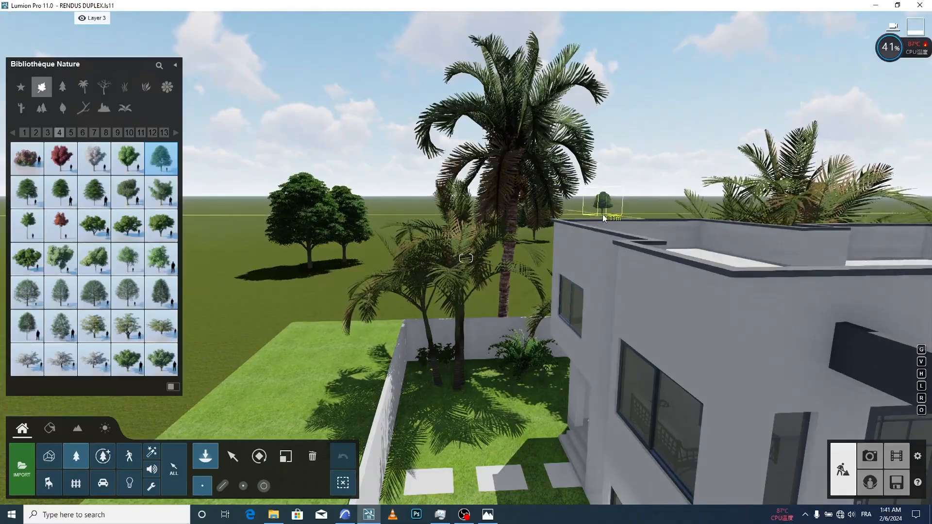
Place more Bur Oak-L RT trees on the open ground beyond the grass strip outside the boundary wall
key(s)
right_drag(473, 233, 462, 262)
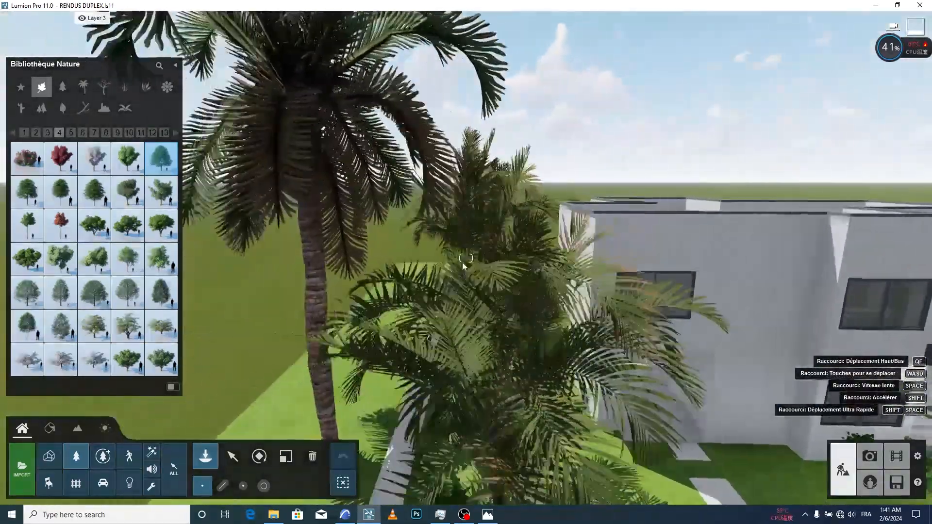
key(a)
click(446, 297)
click(400, 372)
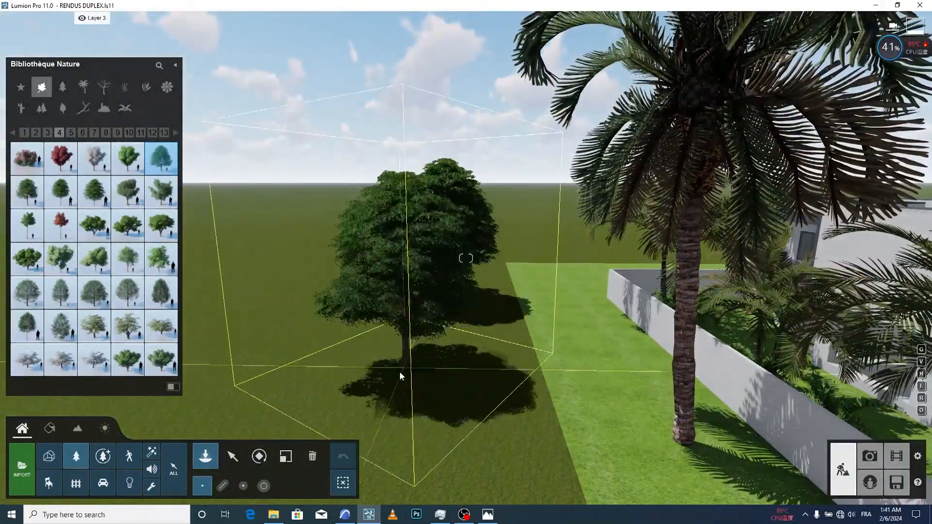
click(567, 257)
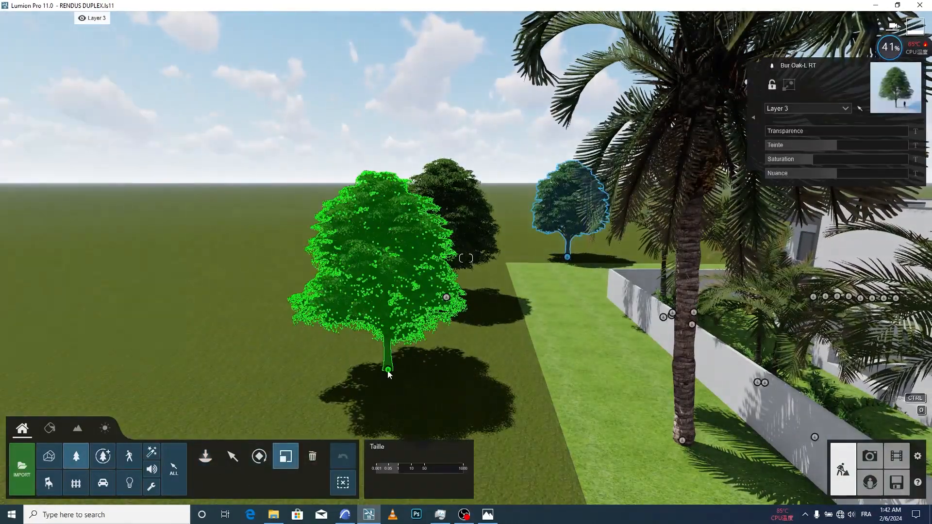
Enlarge the Bur Oak-L RT trees around the property one by one
drag(388, 370, 449, 267)
right_drag(448, 267, 462, 271)
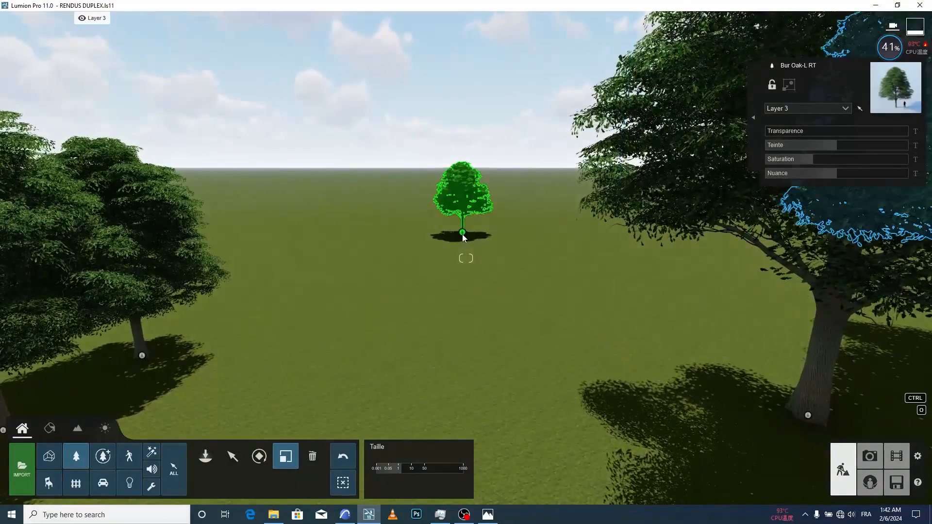
drag(468, 237, 532, 233)
right_drag(532, 231, 444, 279)
drag(413, 287, 418, 196)
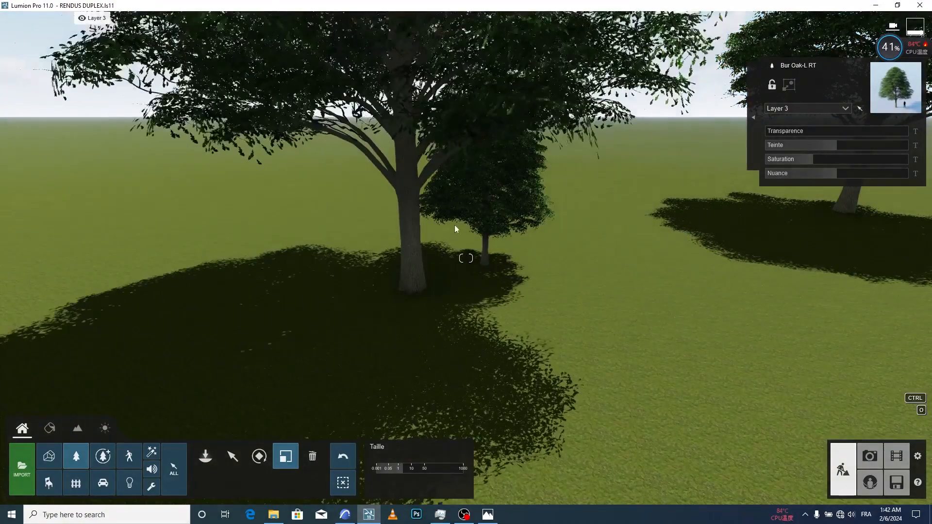
drag(484, 263, 496, 209)
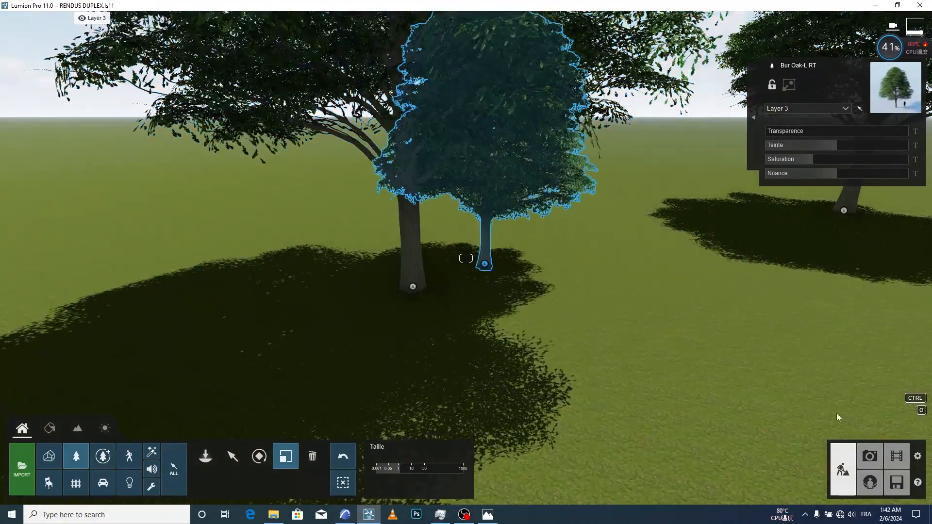
Return to photo mode and compare the previews of photos 1 and 2 to check the added trees
click(869, 456)
click(66, 451)
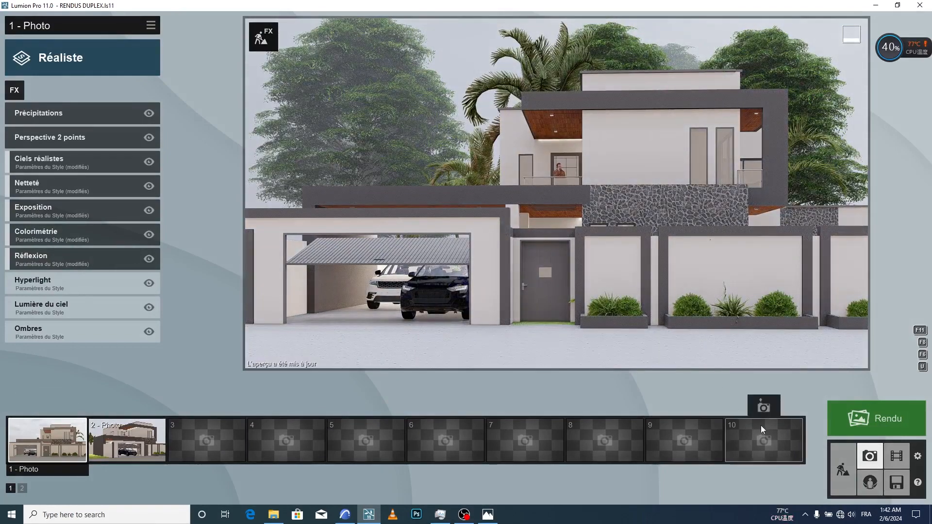
click(149, 449)
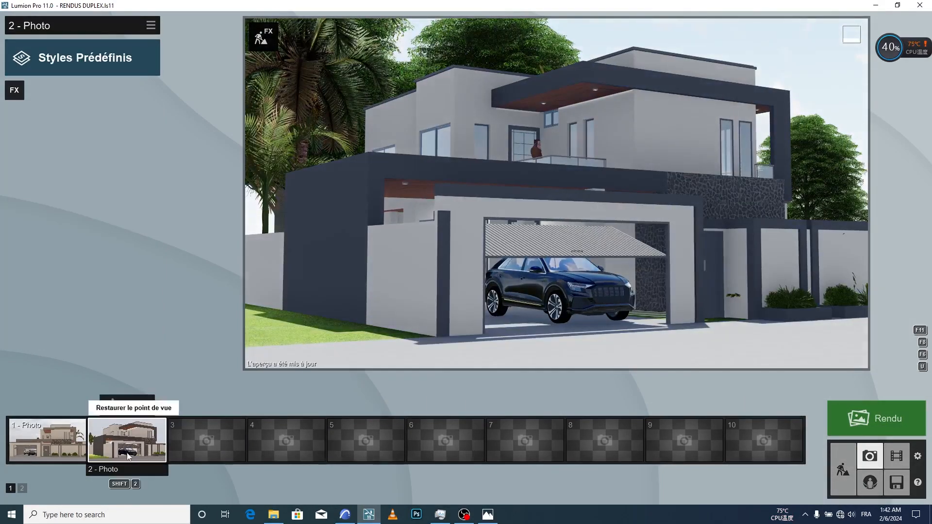
click(48, 443)
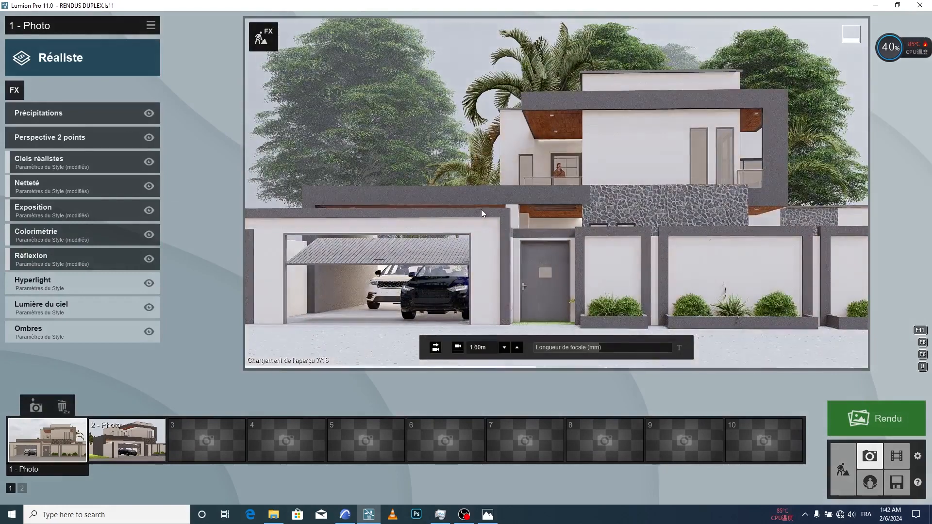
click(154, 439)
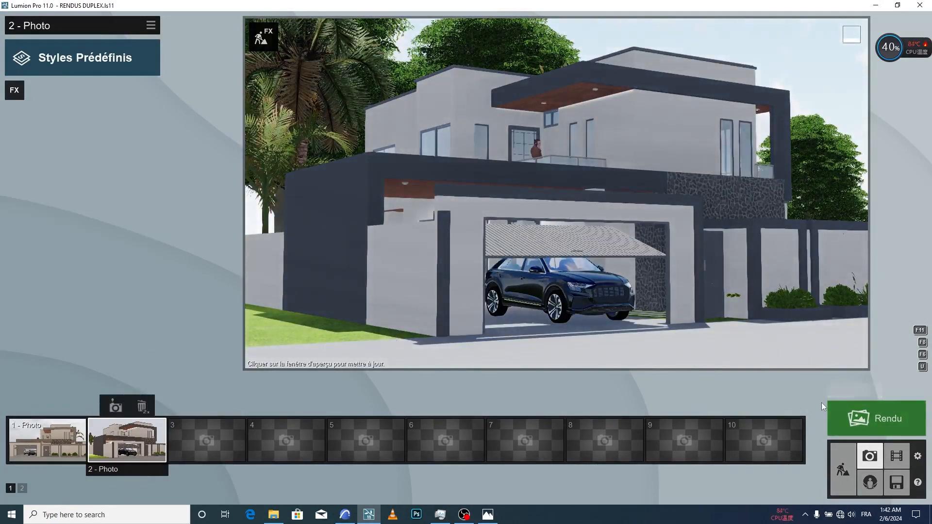
Return to build mode and place several Chinese Mahonia S 01 plants on the grass along the garage's side wall
click(838, 473)
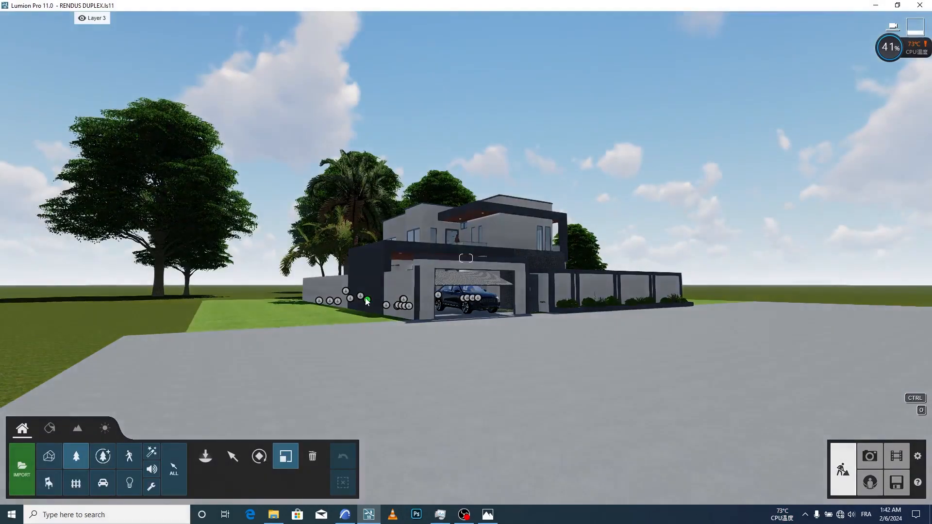
right_drag(466, 262, 430, 285)
key(a)
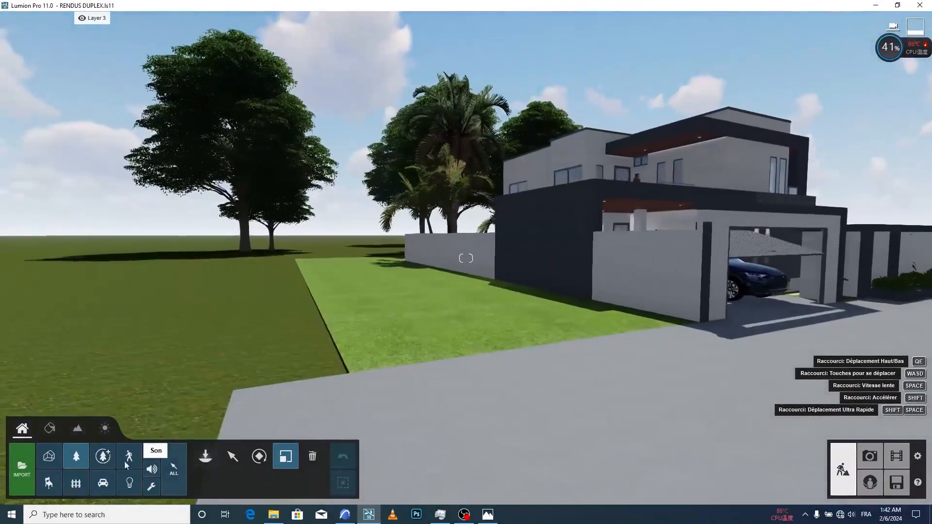
click(206, 458)
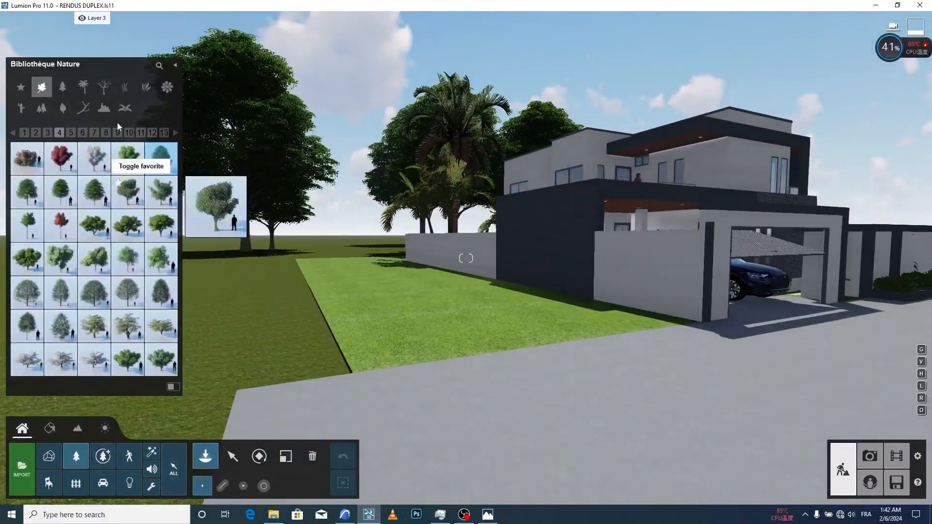
click(146, 89)
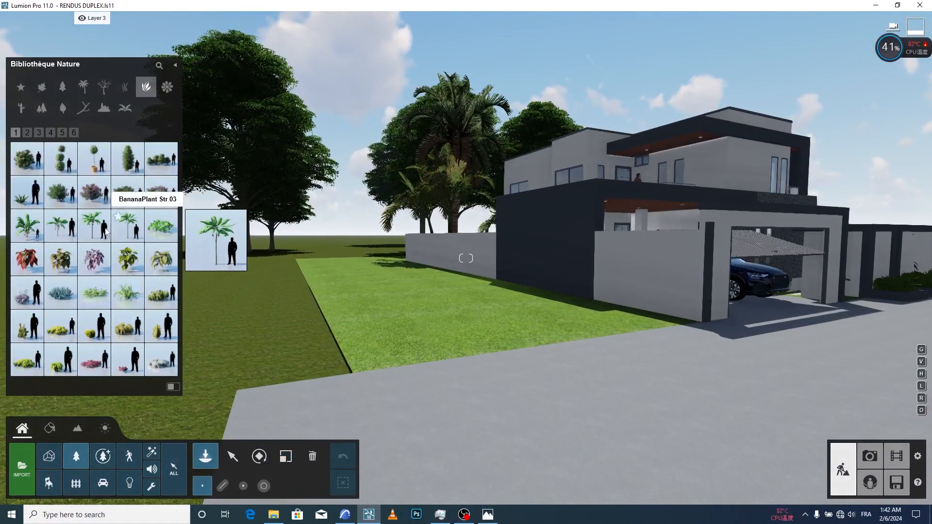
click(28, 132)
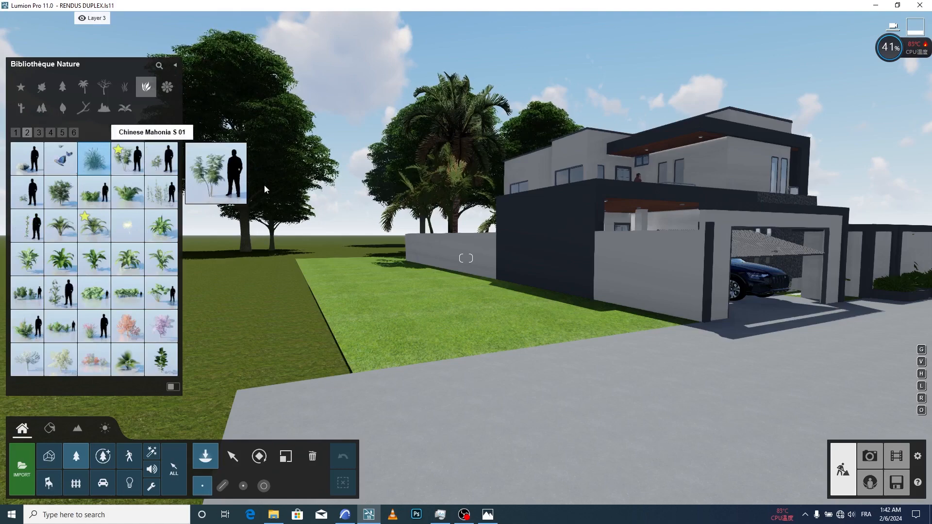
click(608, 313)
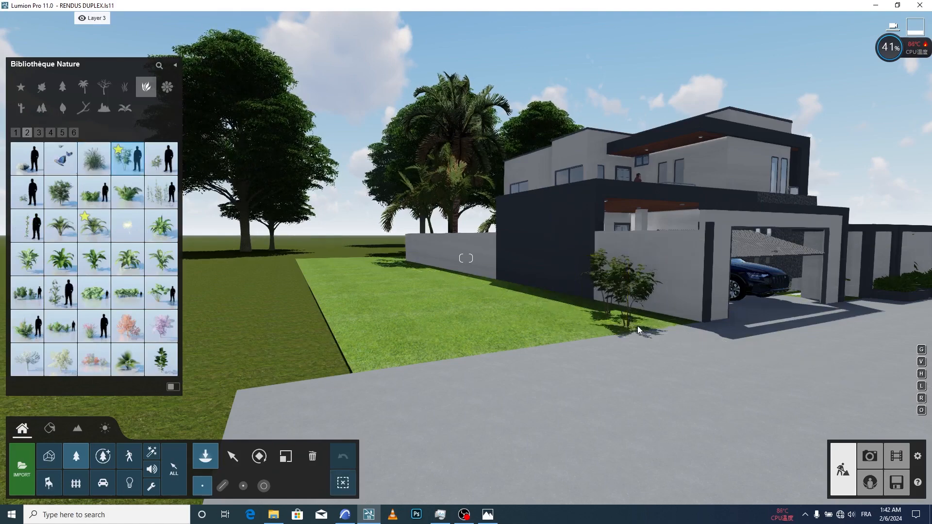
click(645, 322)
click(601, 317)
click(586, 307)
click(563, 301)
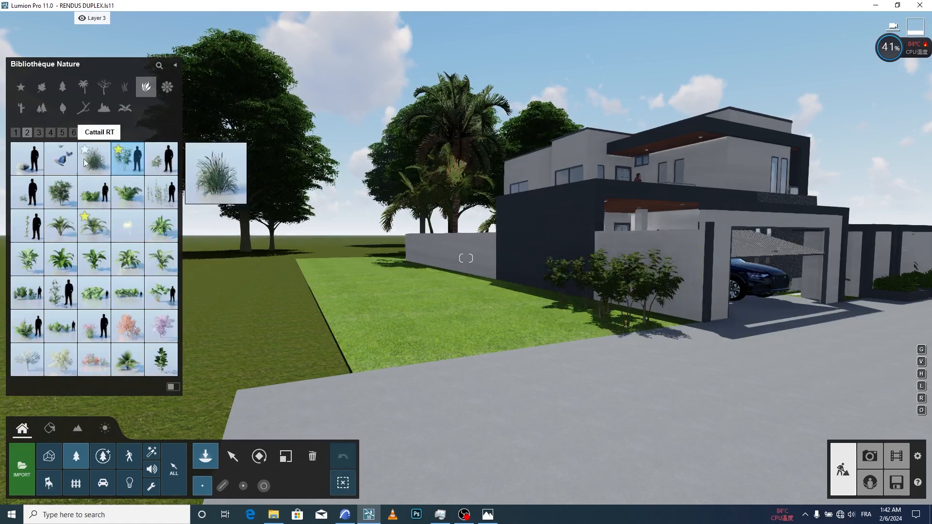
Place an ArecaPalm 003 beside the new shrubs at the garage's side wall and scale it down well below the roof
click(103, 89)
click(83, 87)
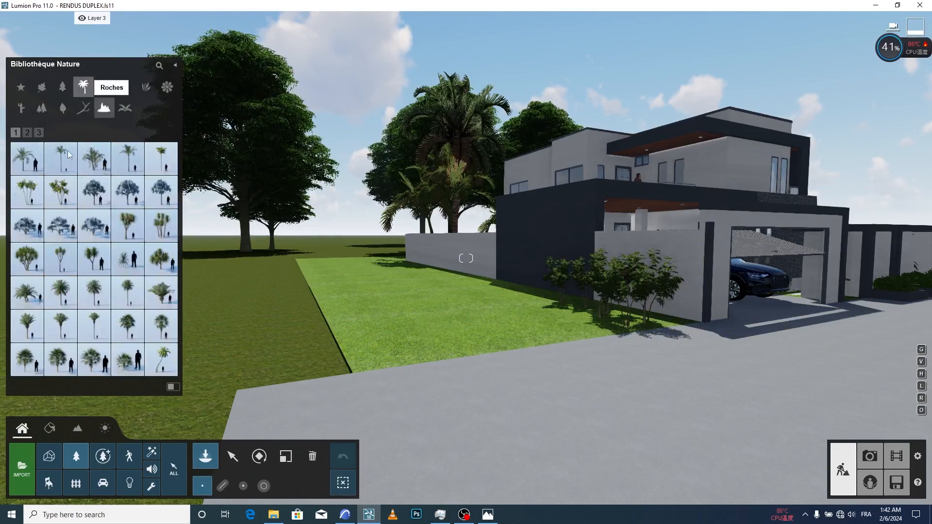
click(57, 201)
click(593, 315)
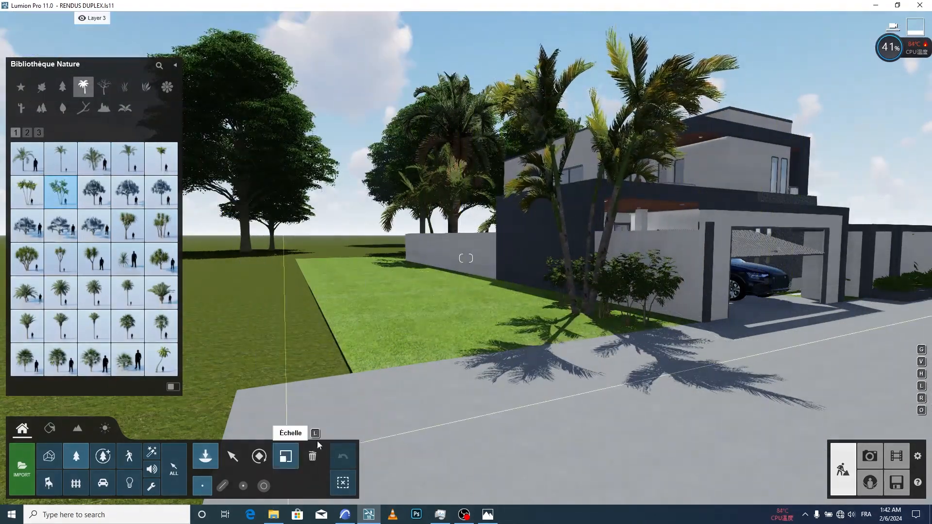
click(287, 456)
click(583, 315)
drag(583, 315, 584, 331)
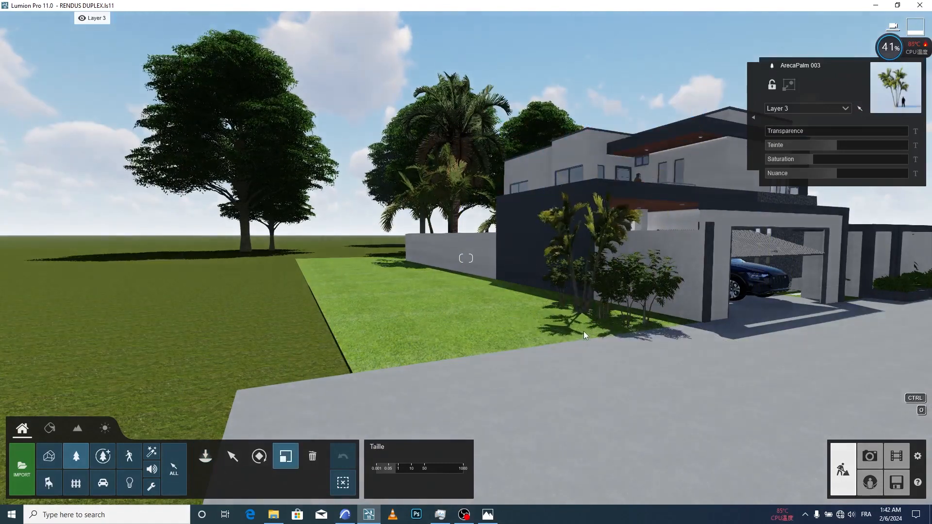
Return to photo mode and preview photo 2 to check the plants added beside the garage
click(869, 456)
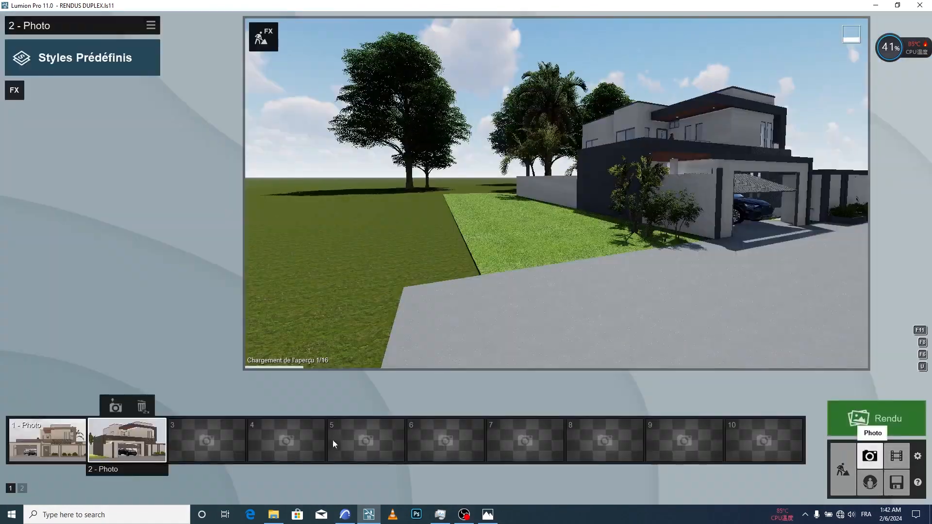
click(137, 450)
click(542, 220)
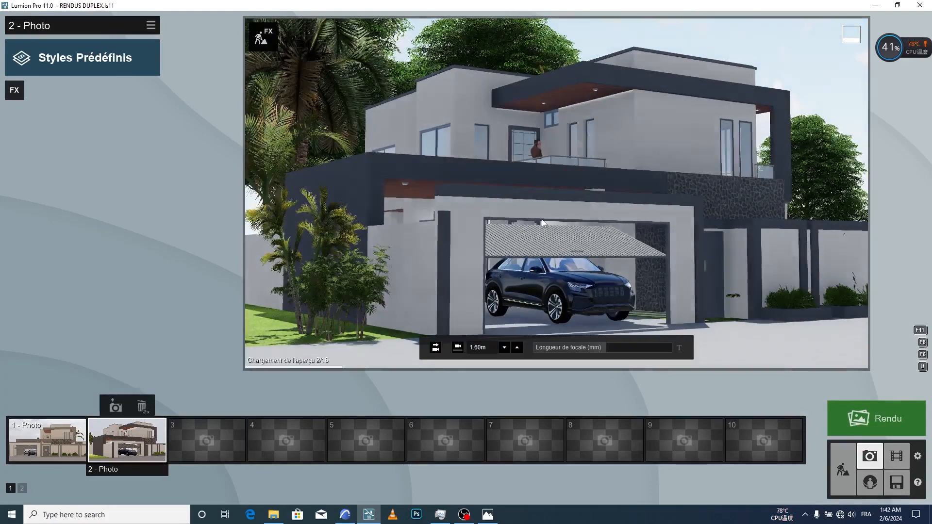
click(842, 468)
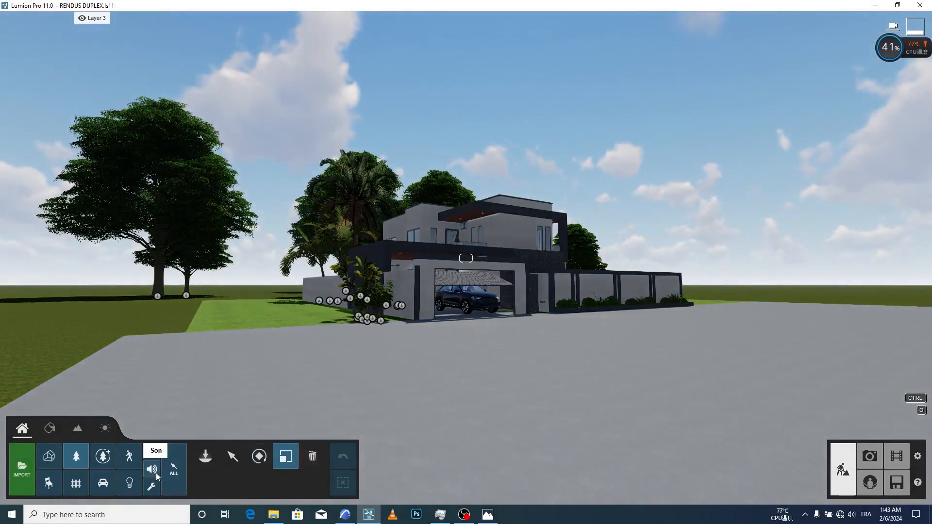
click(870, 456)
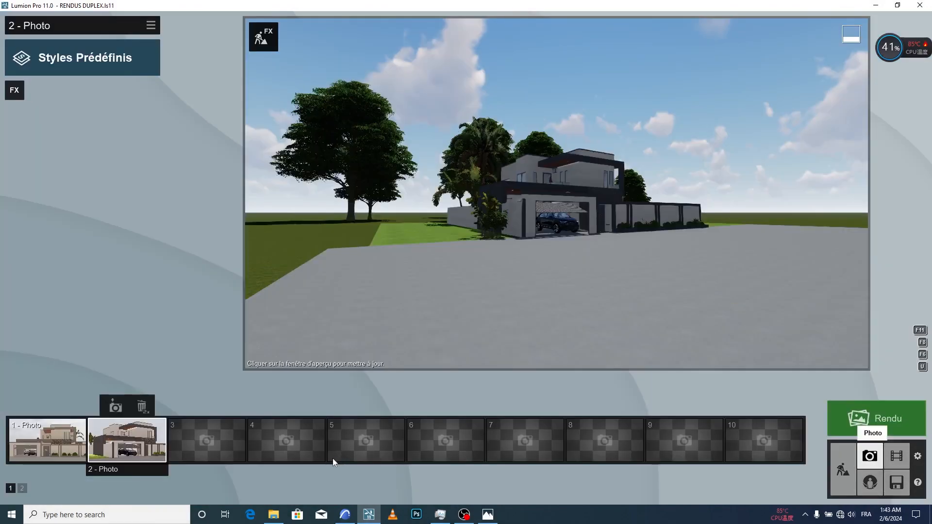
Switch to photo 1 and slightly increase the Rotation Z of its Ciels réalistes effect
click(74, 446)
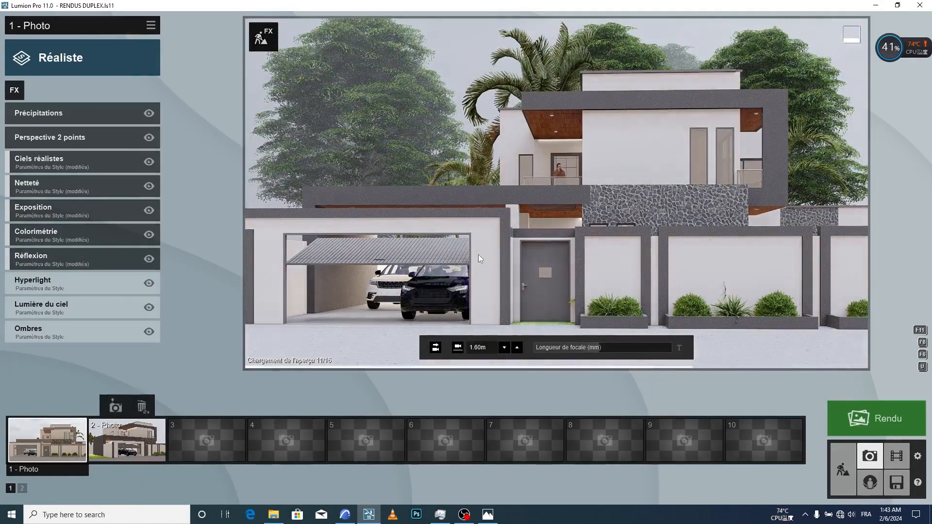
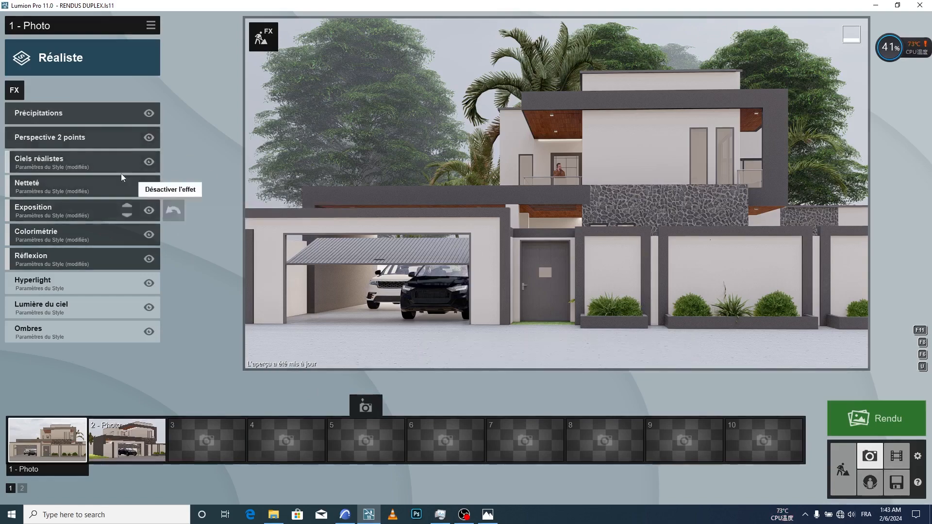
click(74, 165)
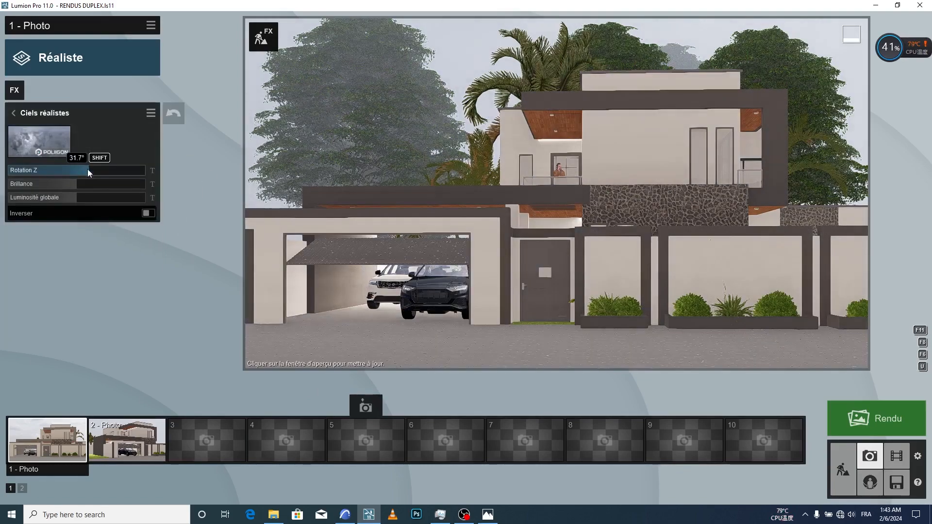
drag(89, 169, 98, 169)
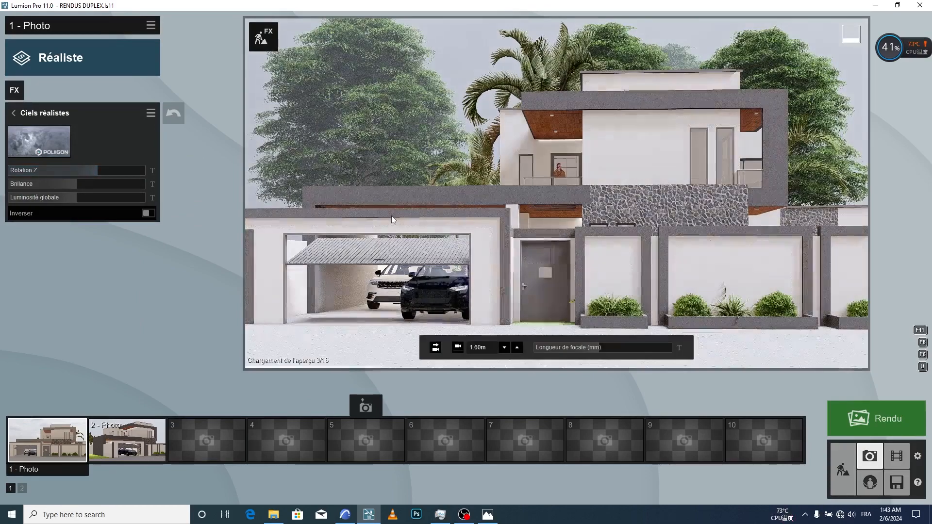
click(13, 115)
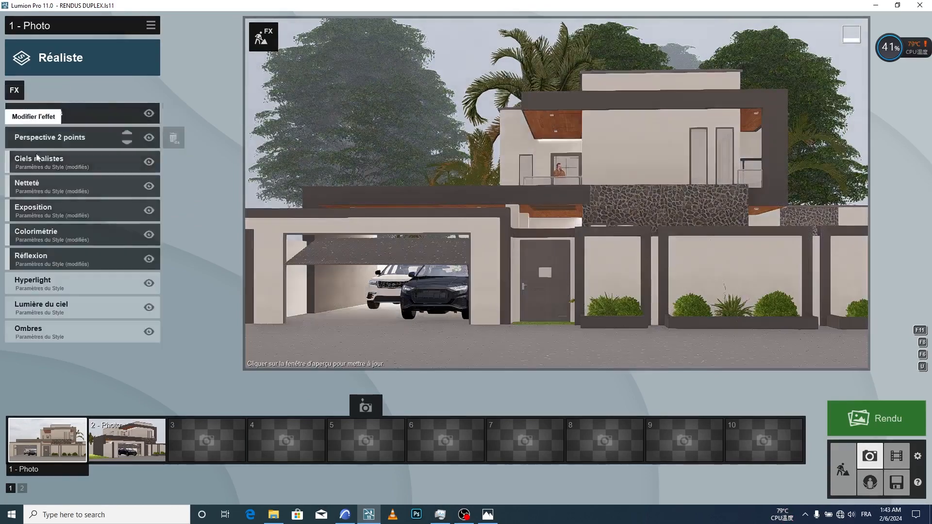
Raise the Exposition effect of photo 1 slightly and refresh the preview
click(63, 208)
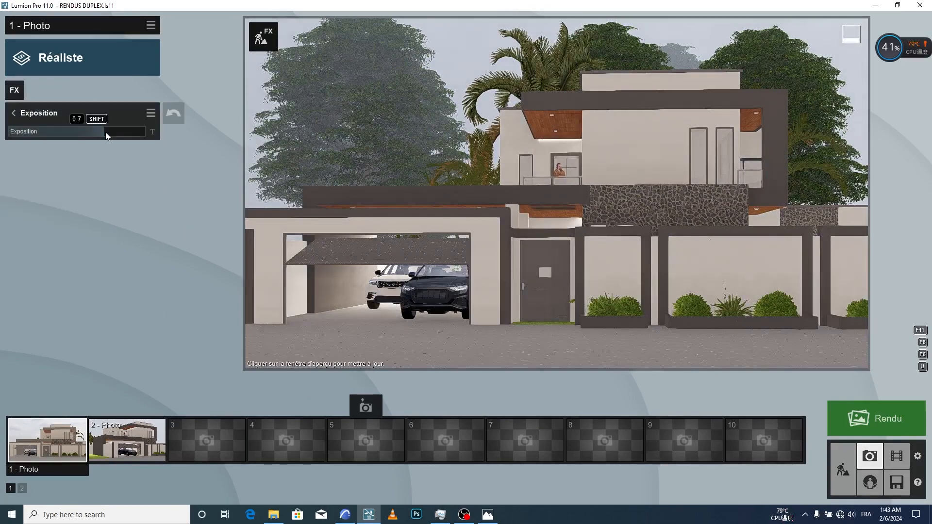
drag(106, 132, 109, 132)
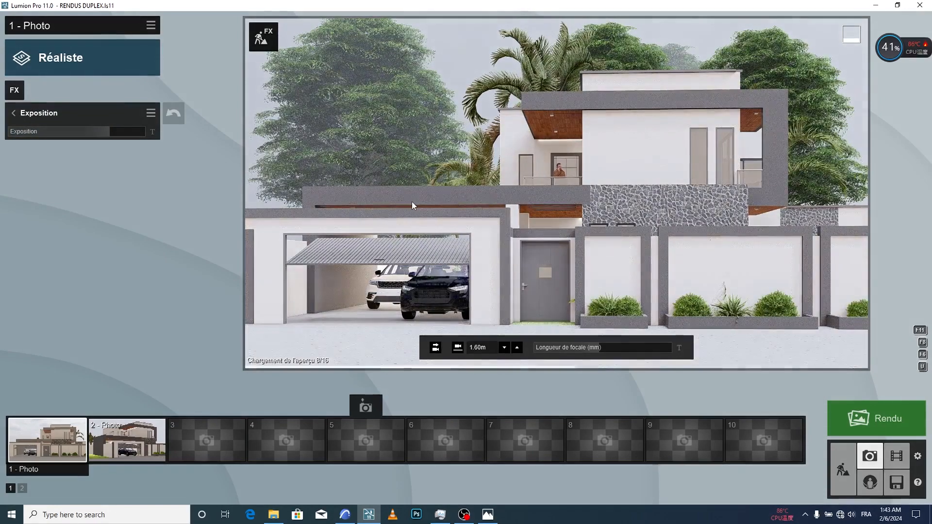
click(14, 115)
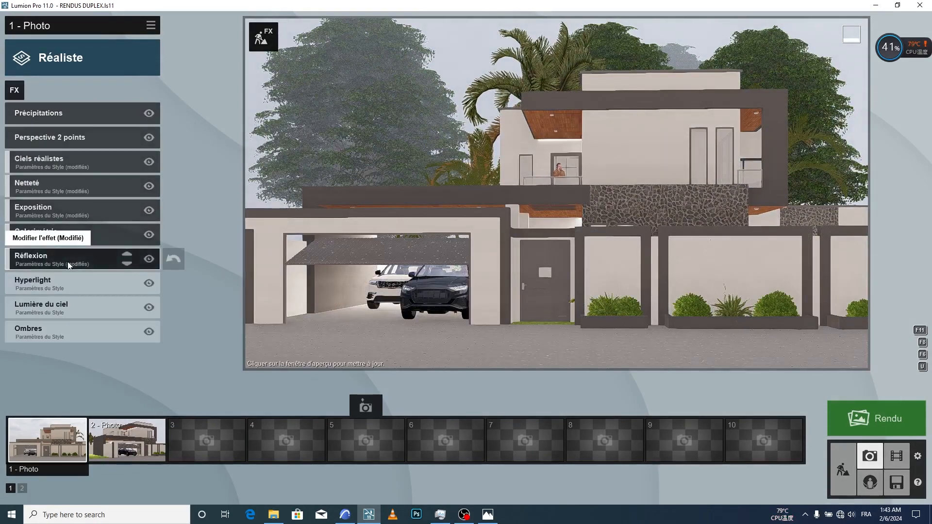
Check the Réflexion settings of photo 1, and set the shadow type to Net in the Ombres effect
click(73, 263)
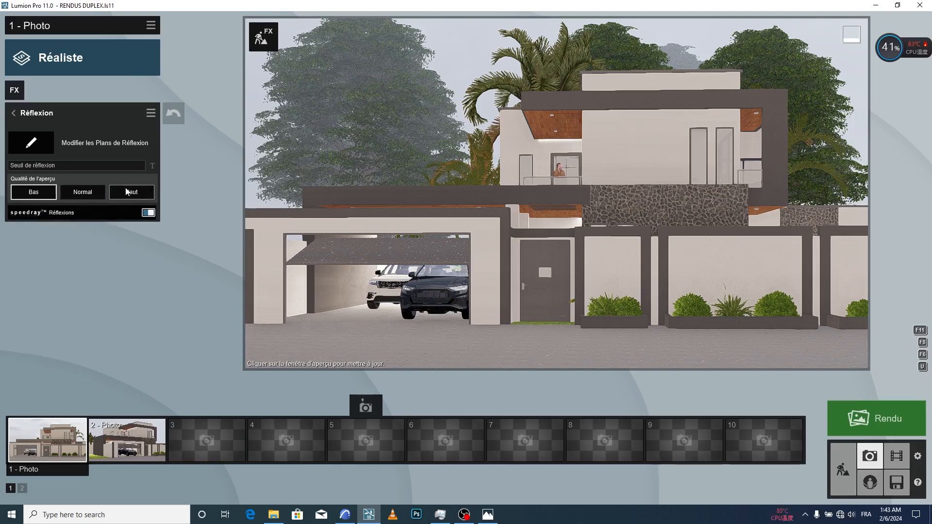
click(13, 113)
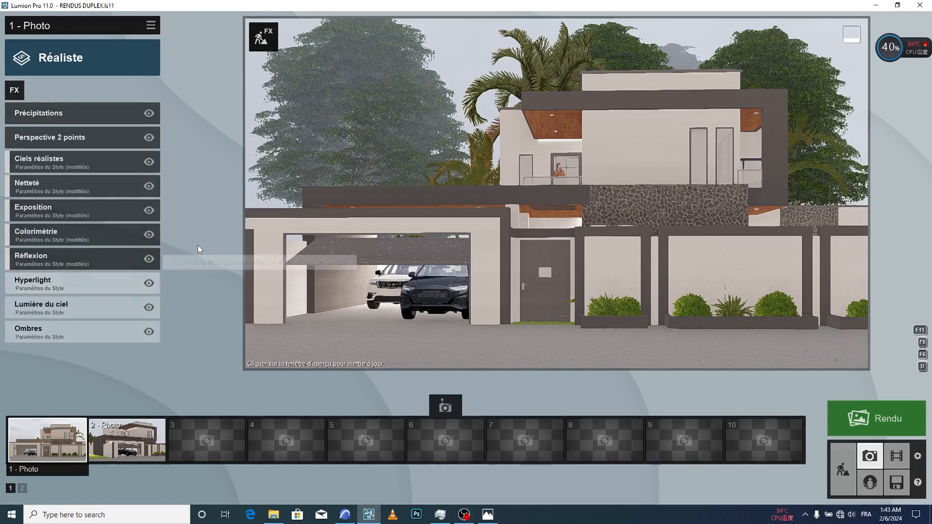
click(101, 333)
click(93, 225)
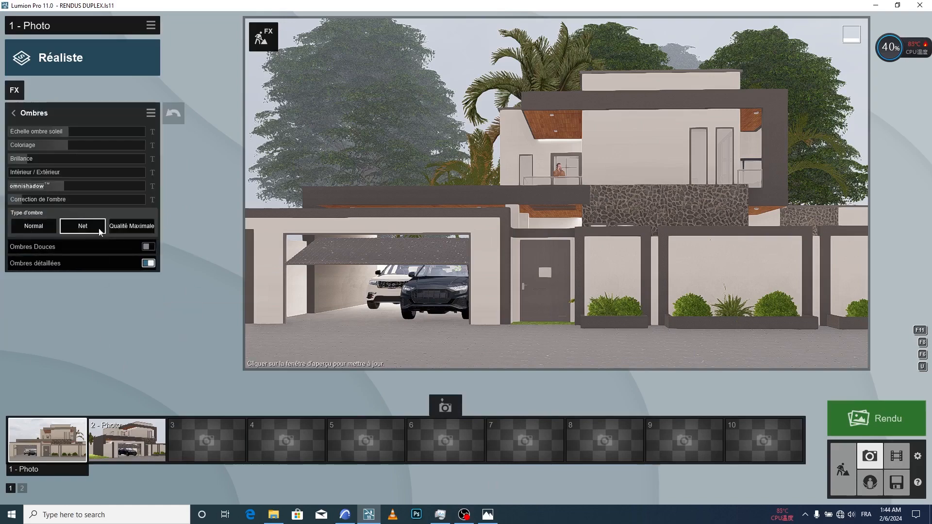
click(330, 296)
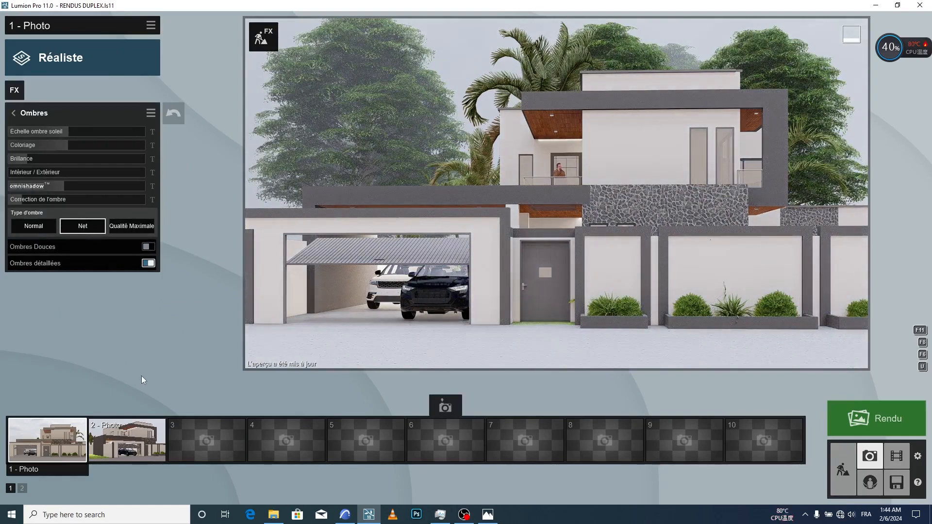
click(14, 113)
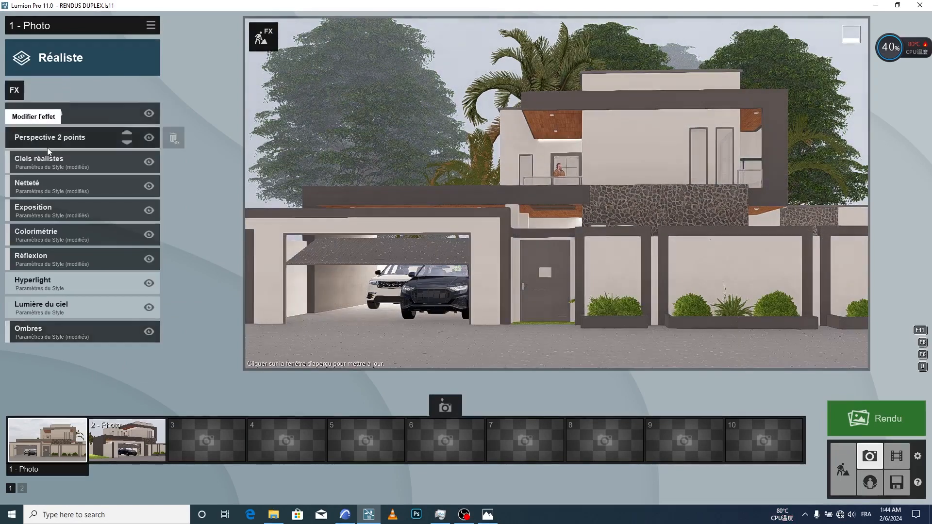
Set the Brillance of the Lumière du ciel effect to 1.2
click(95, 308)
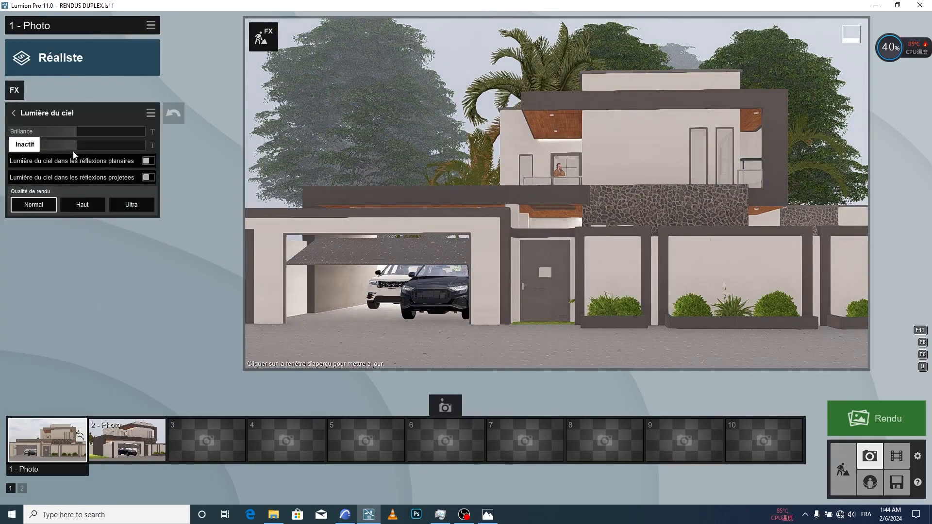
drag(83, 129, 90, 129)
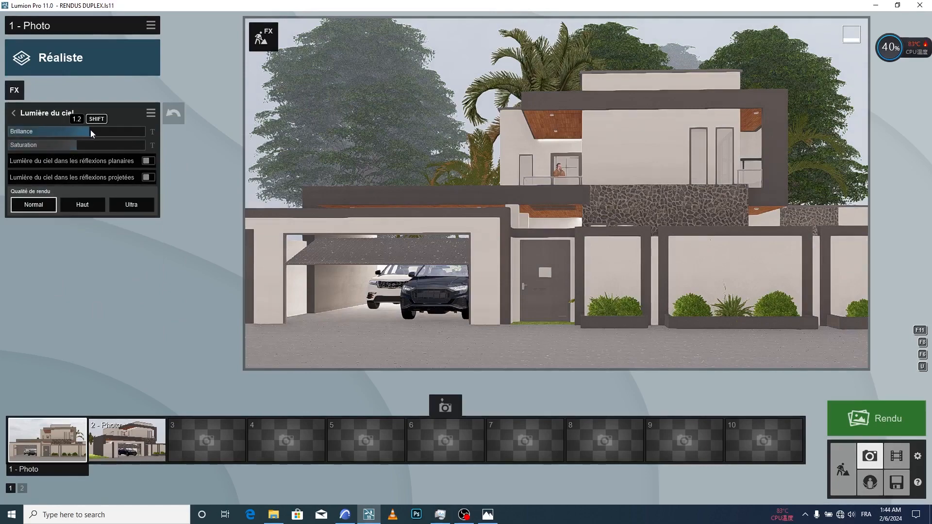
click(13, 113)
Look over the Météo photo effects, and reduce Brouillard additionnel in the Précipitations effect of photo 1
click(16, 90)
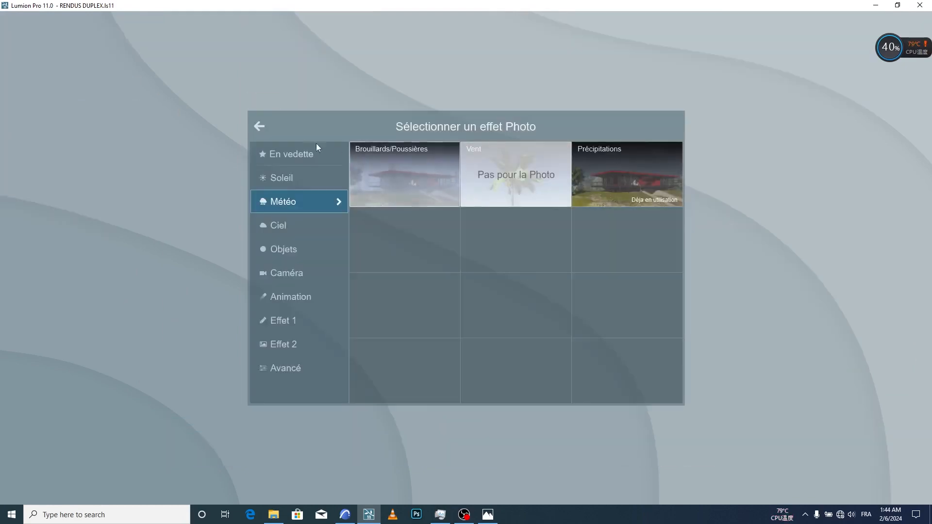
click(257, 127)
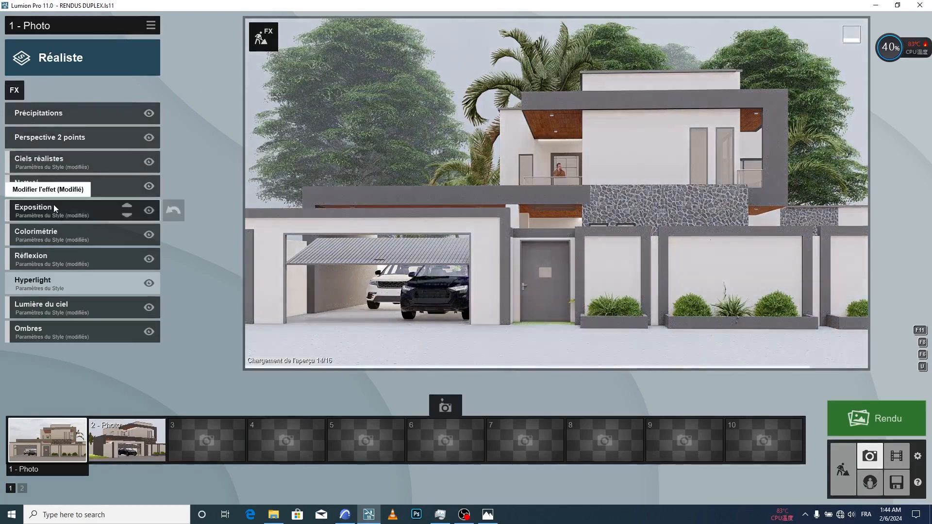
click(68, 122)
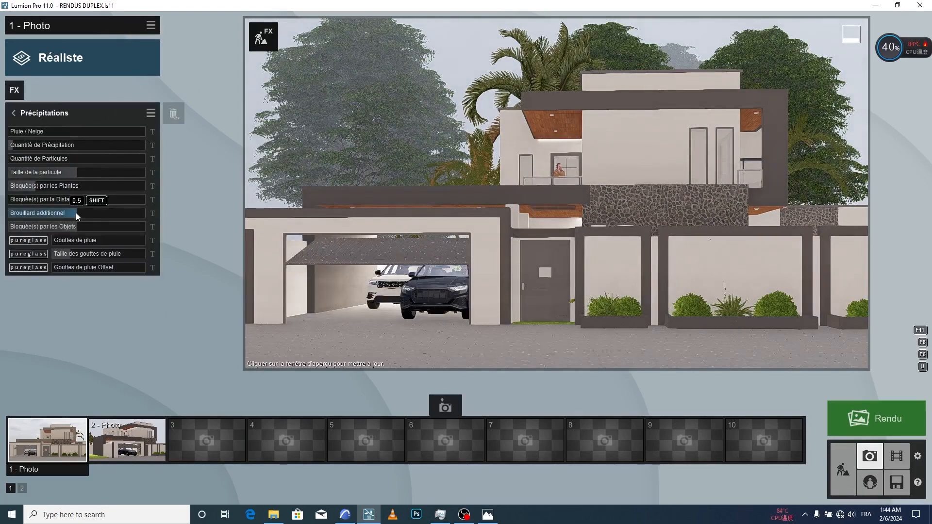
mouse_move(75, 212)
mouse_down()
mouse_move(27, 217)
mouse_move(61, 215)
mouse_up()
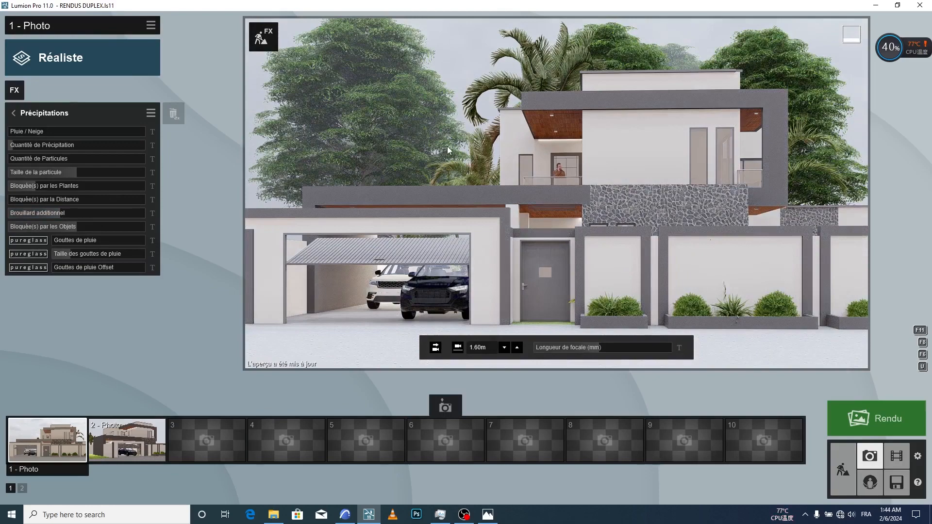
click(14, 114)
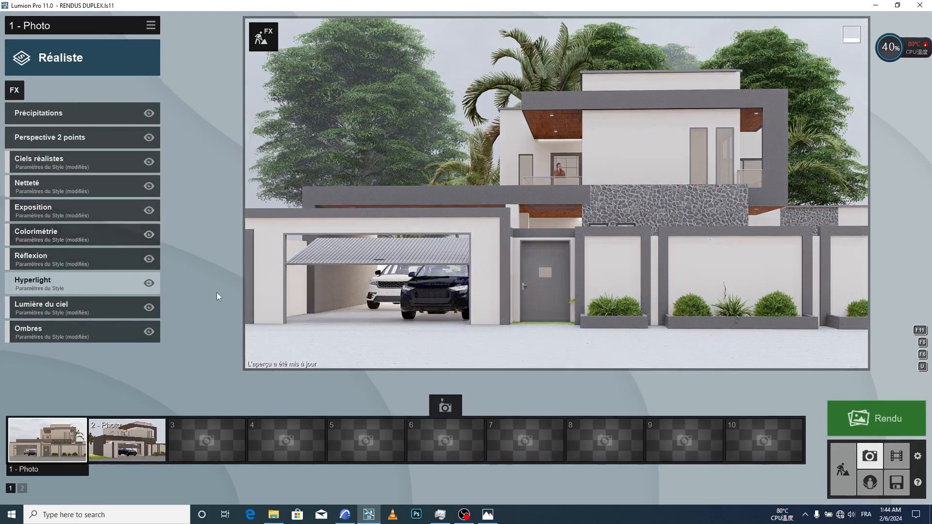
Copy the effects of photo 1 and paste them onto photo 2
click(151, 26)
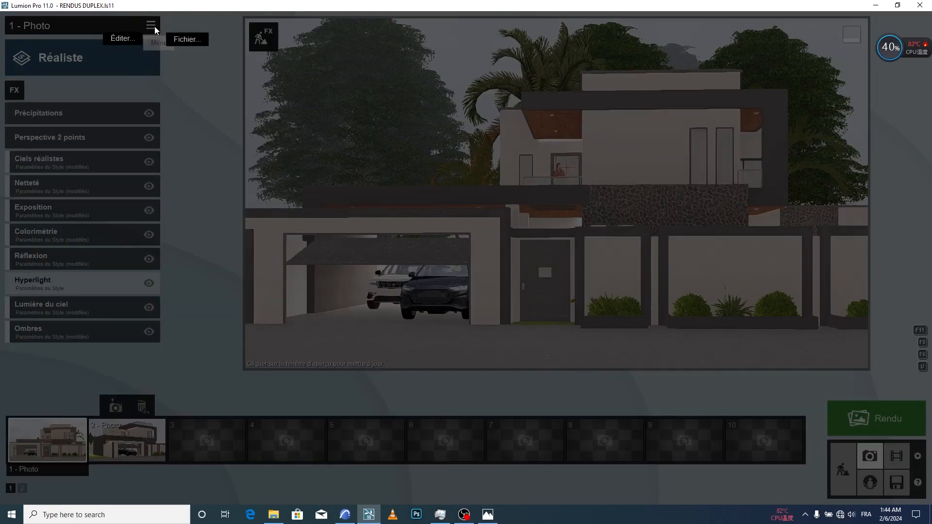
click(119, 42)
click(81, 42)
click(122, 439)
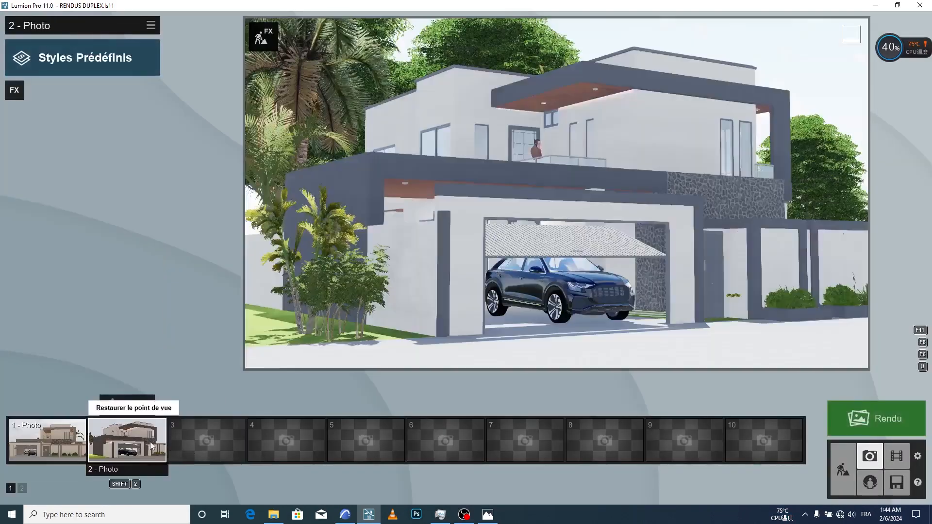
click(151, 26)
click(124, 43)
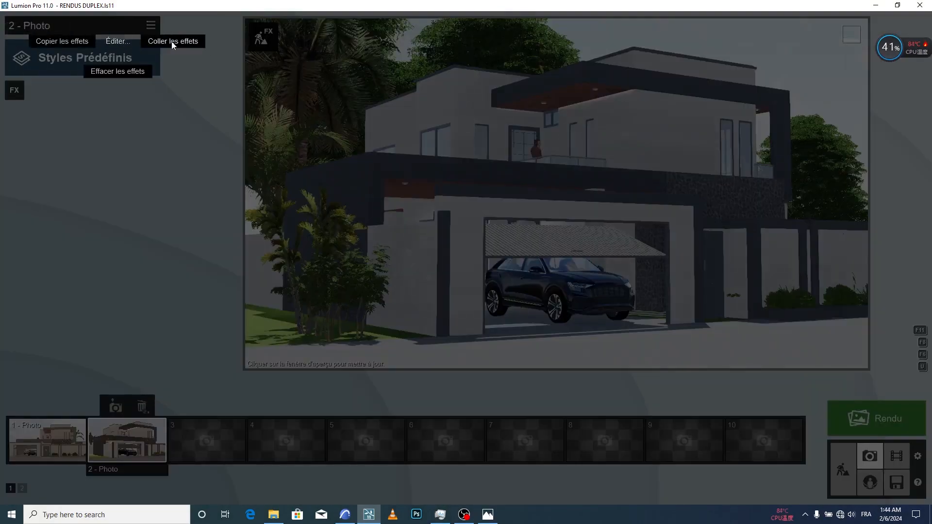
click(188, 41)
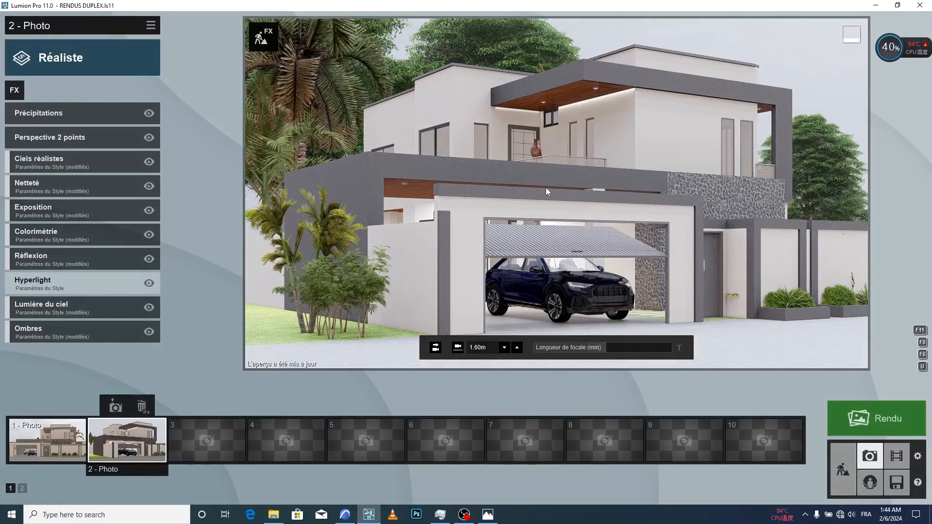
Frame an angled street view along the planted fence wall with the garage at the far end, and capture it as photo 3
key(d)
right_drag(588, 193, 539, 194)
key(d)
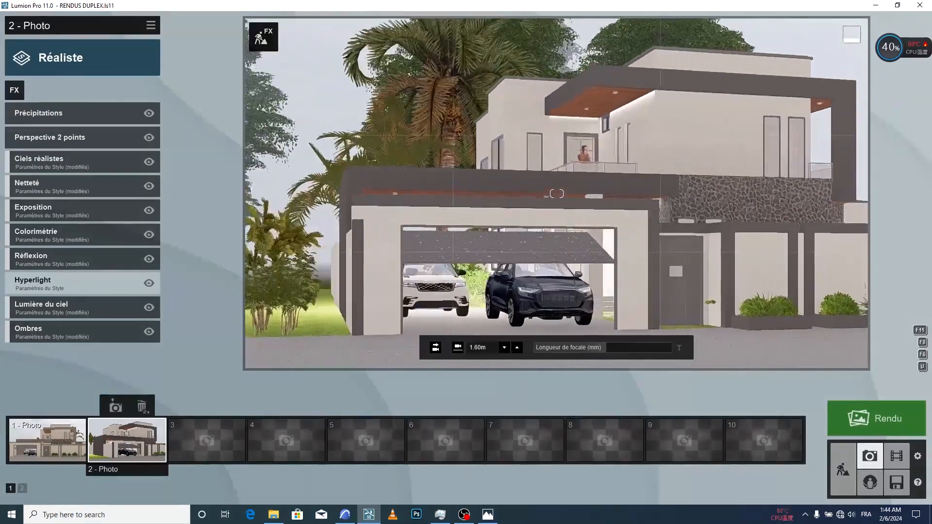
key(d)
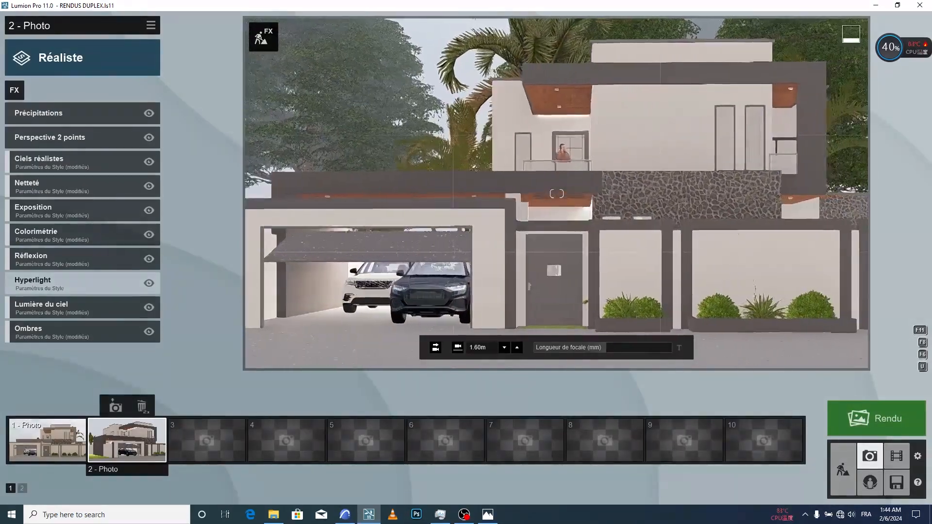
key(d)
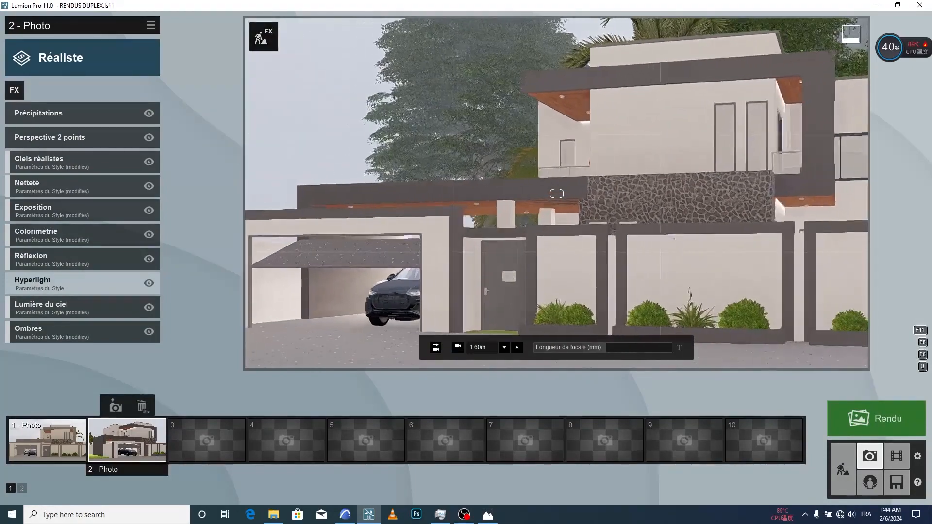
key(d)
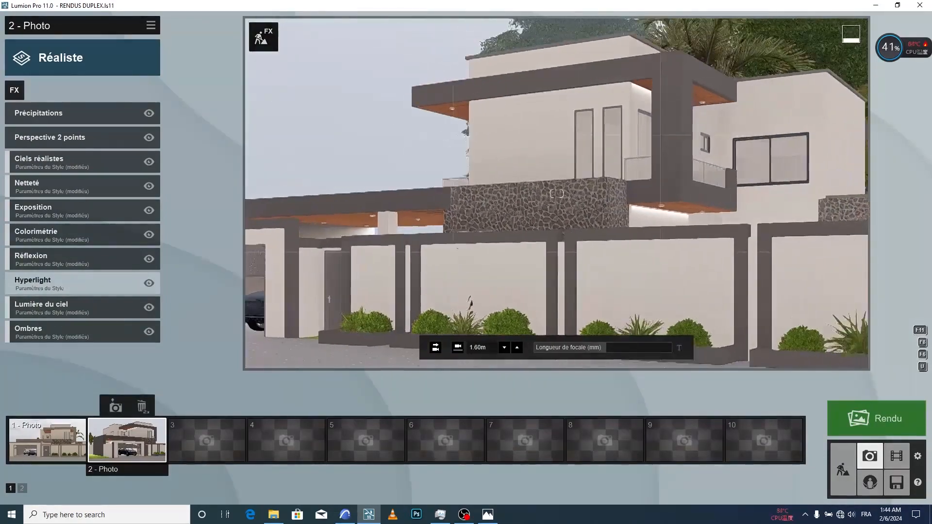
key(a)
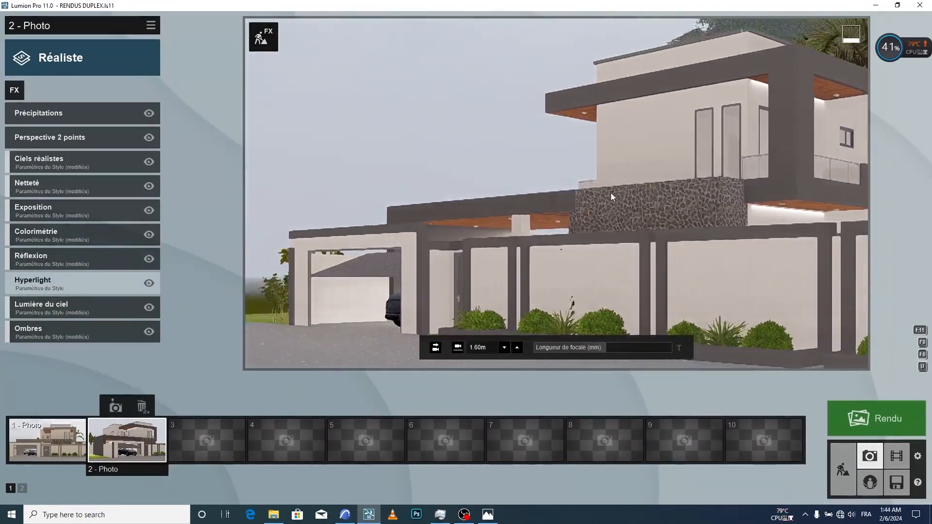
mouse_move(611, 197)
right_down()
mouse_move(602, 195)
mouse_move(660, 195)
mouse_move(618, 197)
right_up()
key(a)
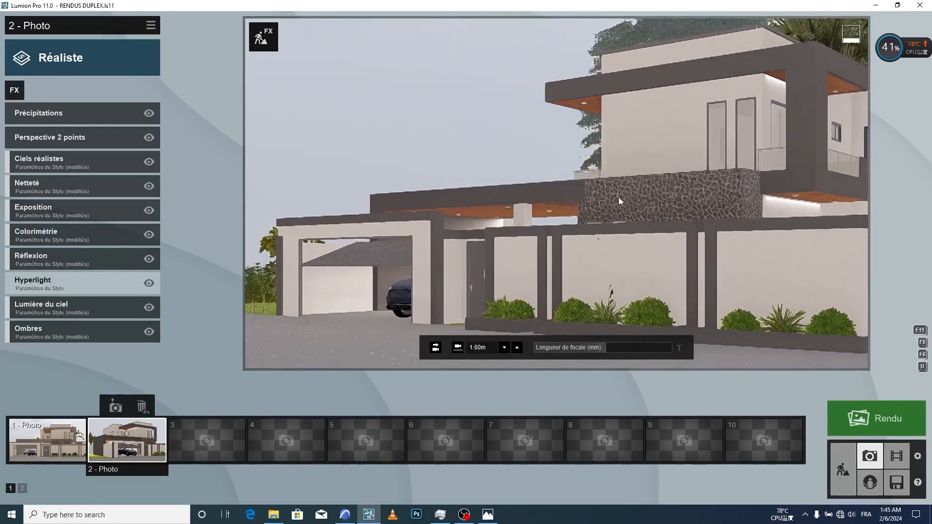
right_drag(575, 241, 646, 243)
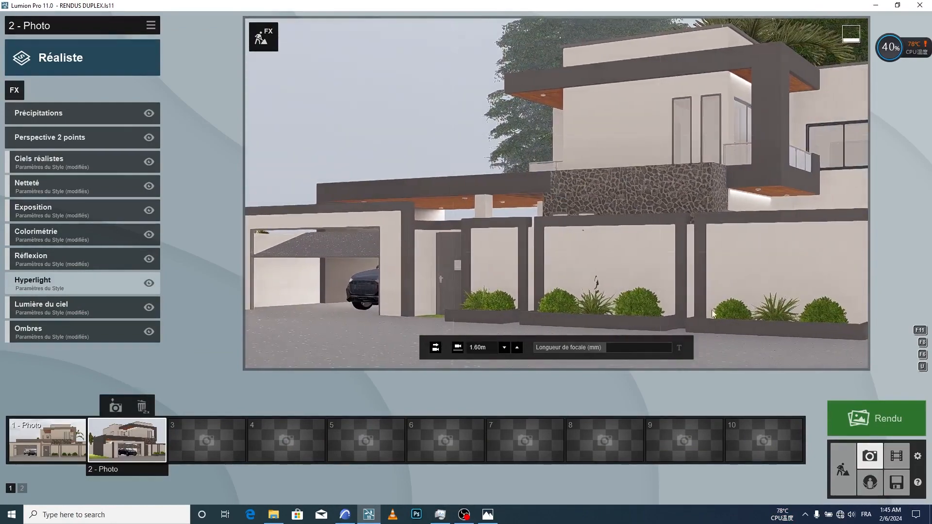
click(221, 406)
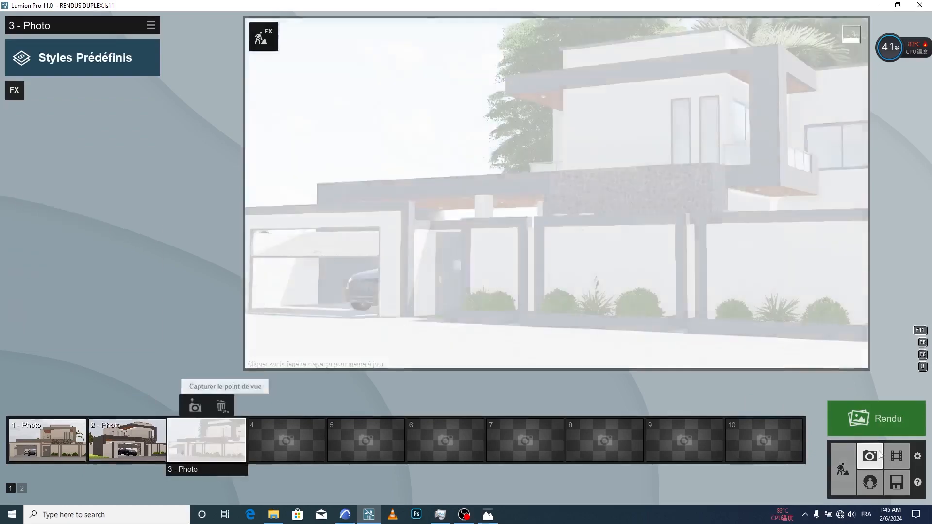
In the build scene, reposition the dark blue SUV in the garage so it stands just inside the raised door, on the pedestrian door side
click(842, 470)
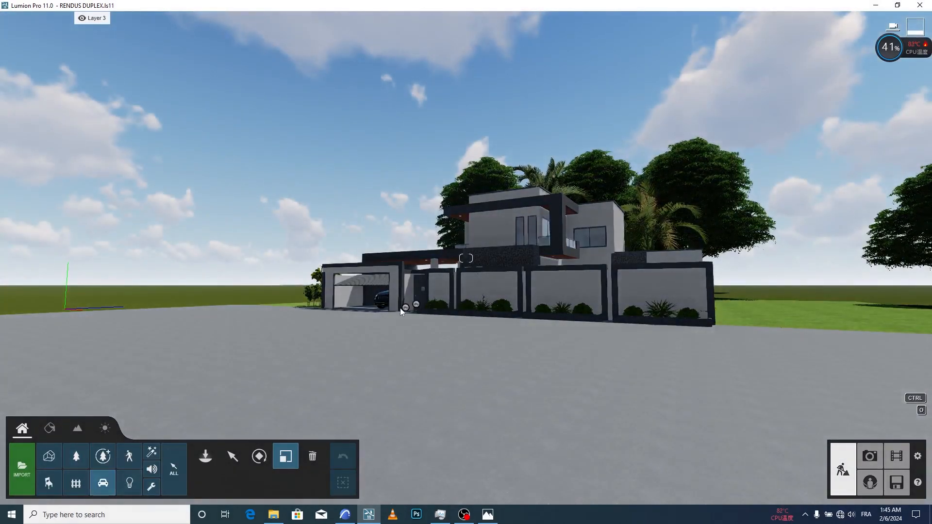
click(232, 457)
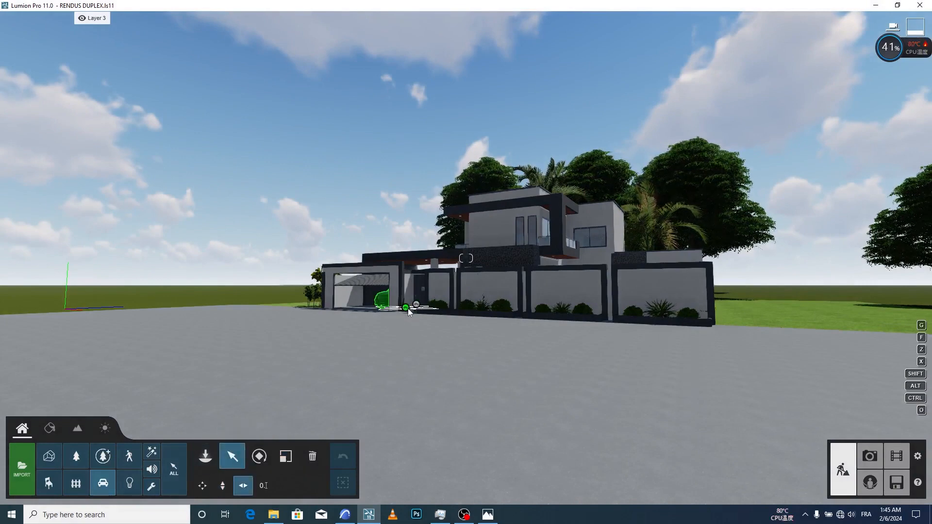
drag(408, 308, 389, 309)
key(a)
right_drag(389, 308, 287, 333)
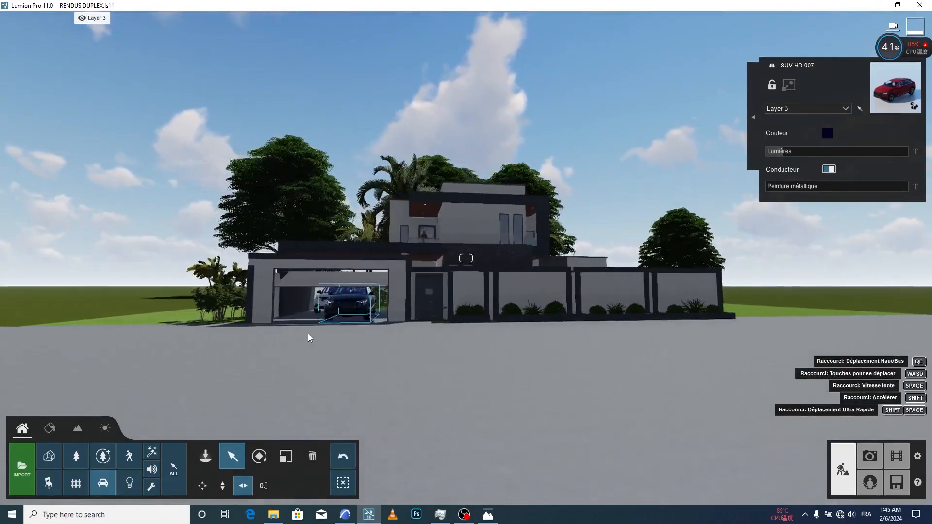
key(w)
key(a)
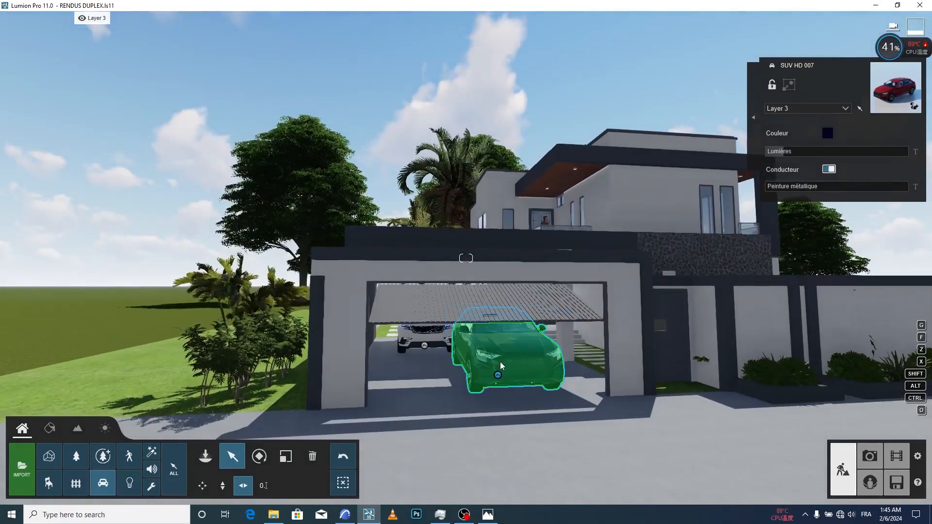
drag(501, 364, 506, 377)
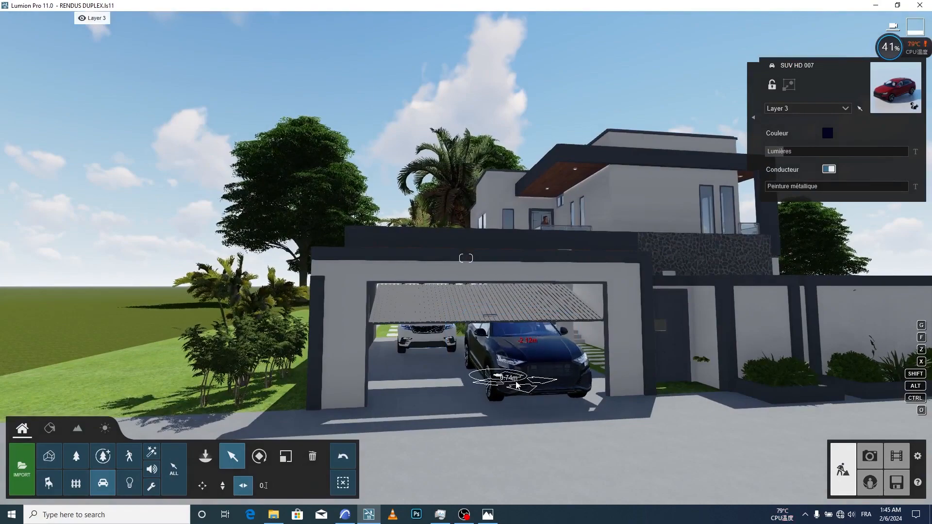
middle_drag(594, 434, 591, 406)
right_drag(590, 406, 599, 439)
mouse_move(599, 439)
middle_down()
mouse_move(536, 398)
mouse_move(581, 427)
mouse_move(582, 444)
middle_up()
right_drag(583, 444, 582, 368)
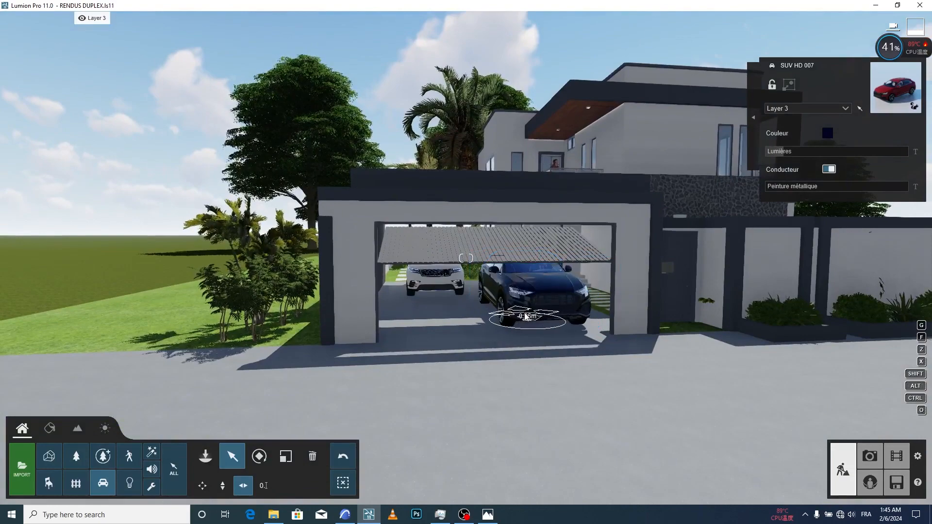
key(d)
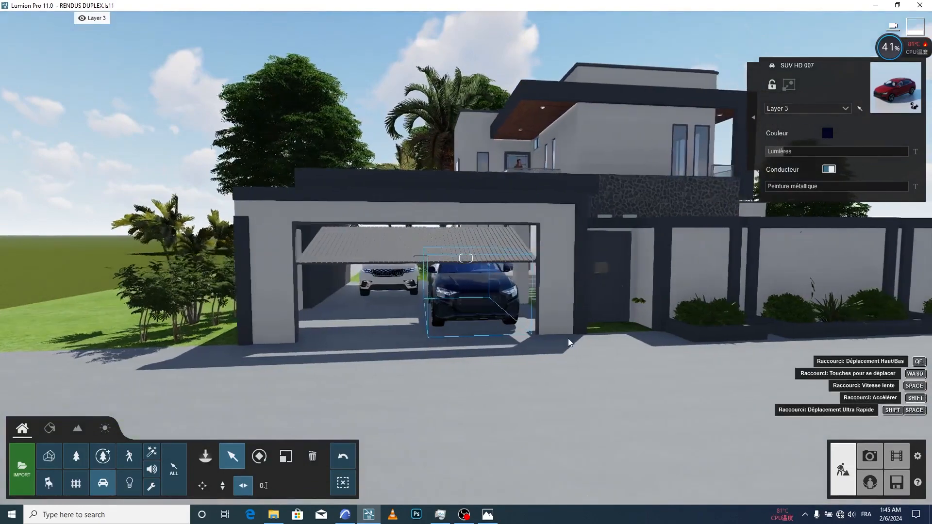
Return to the photos, restore the photo 3 viewpoint, paste the copied effects onto it and refresh its preview
click(870, 456)
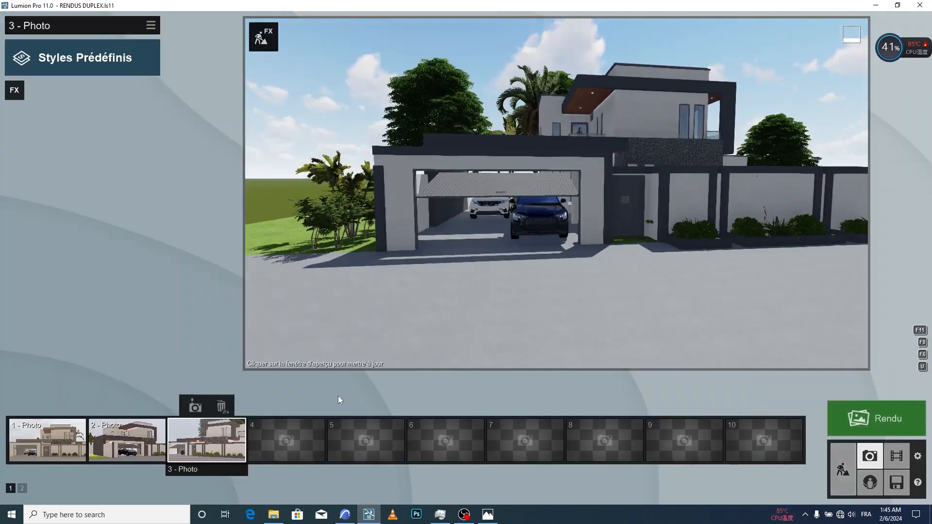
click(208, 435)
click(525, 246)
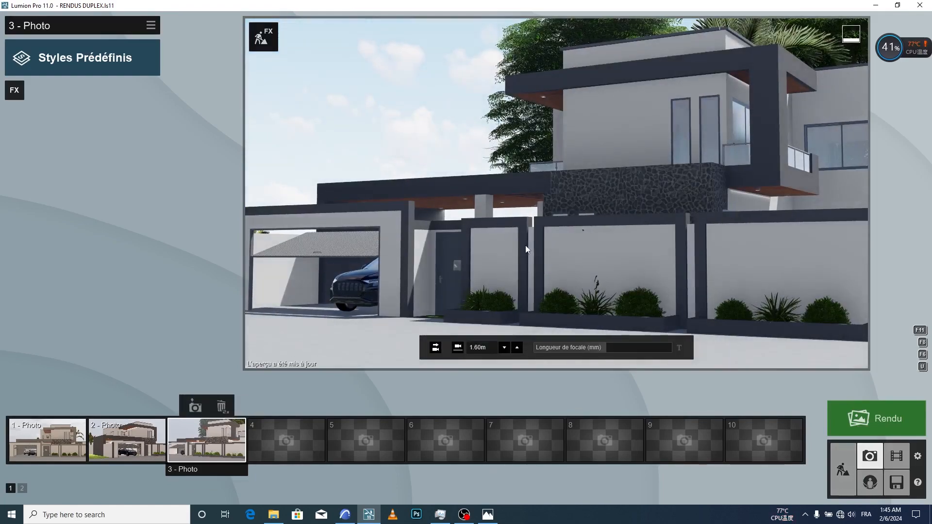
click(152, 26)
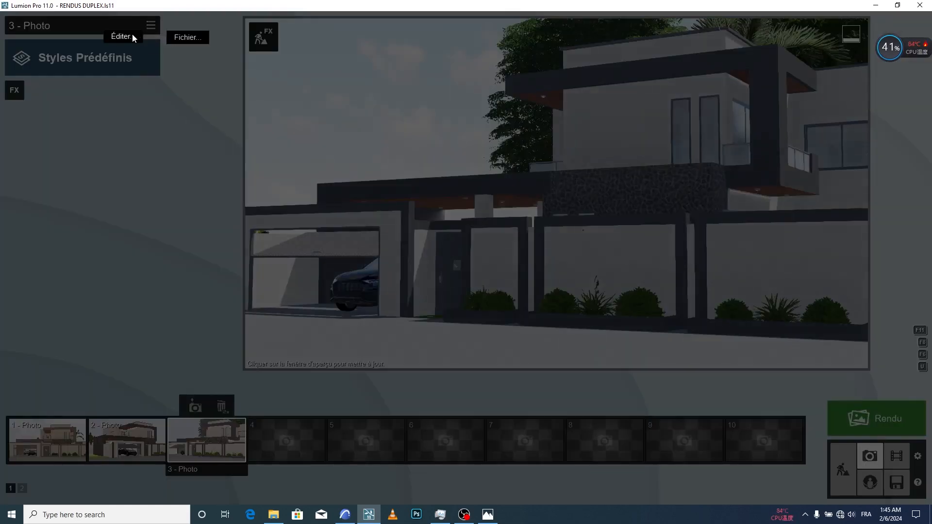
click(132, 34)
click(171, 37)
click(642, 211)
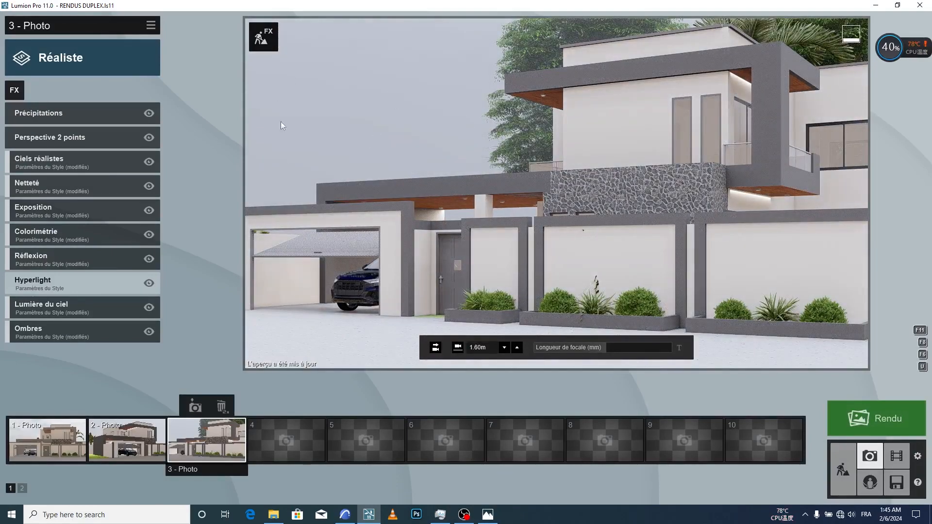
Place a copy of the Bur Oak-L RT tree and a copy of the DatePalm RT in the background beyond the garage
click(845, 462)
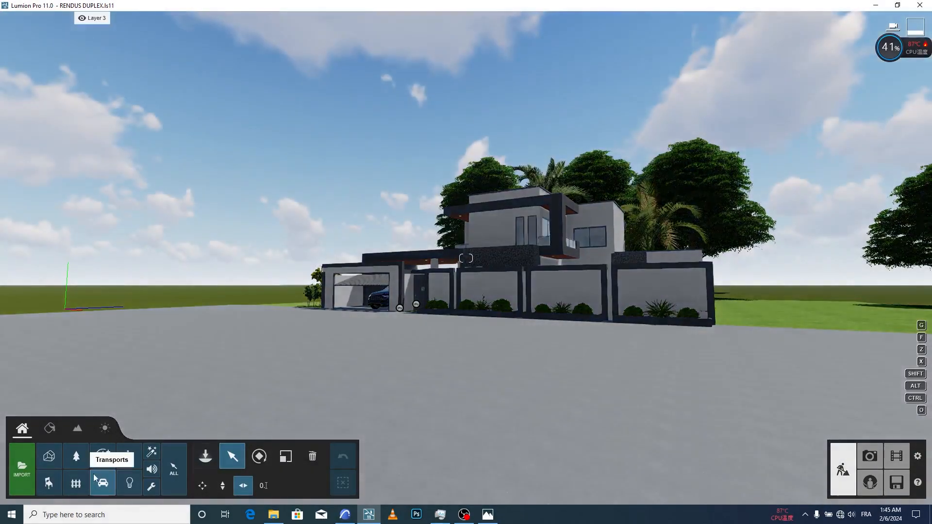
click(69, 457)
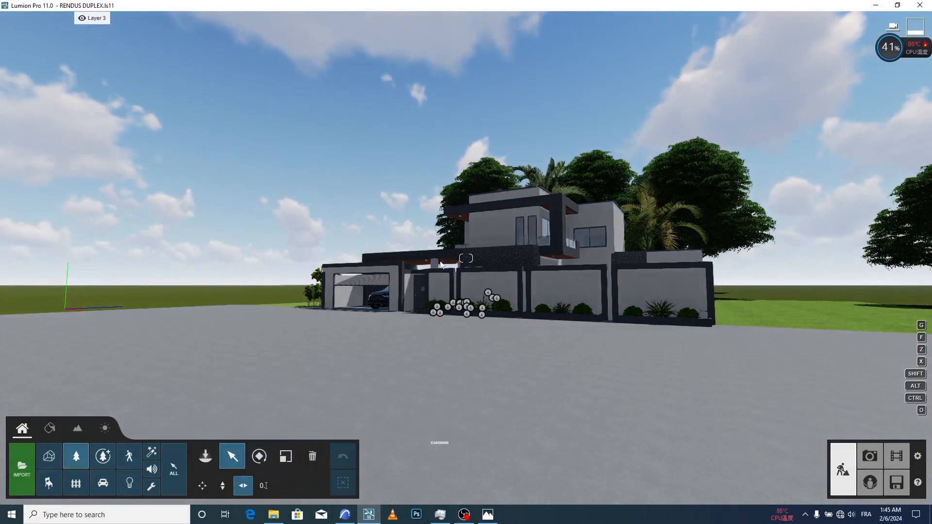
click(460, 205)
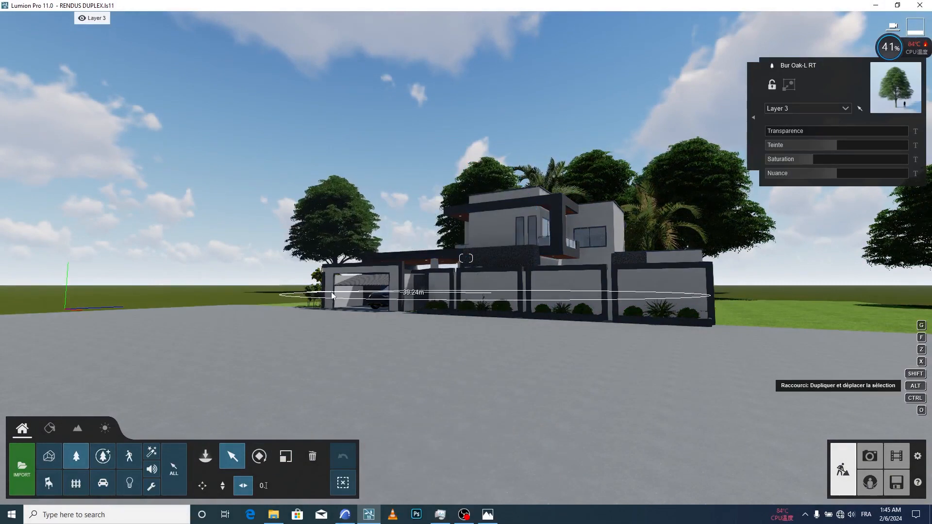
drag(322, 291, 322, 291)
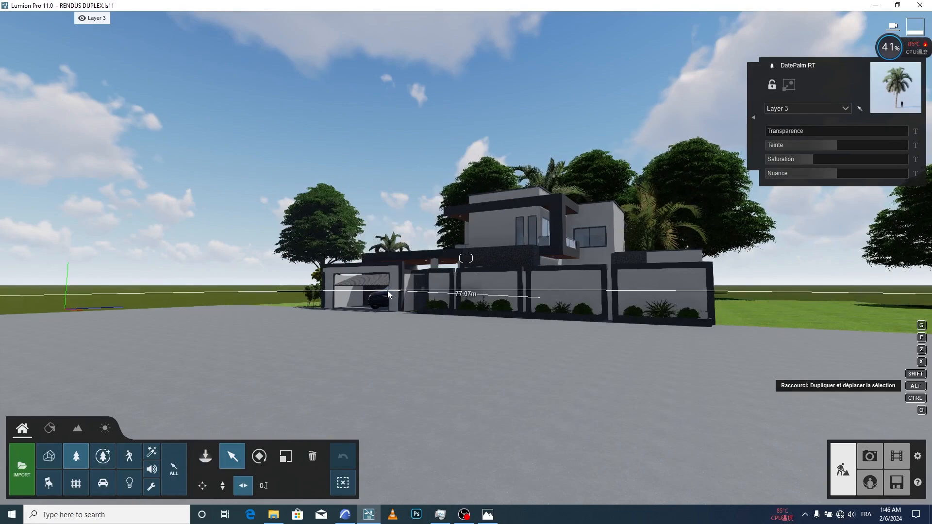
alt+drag(388, 290, 389, 295)
right_drag(372, 307, 382, 308)
key(a)
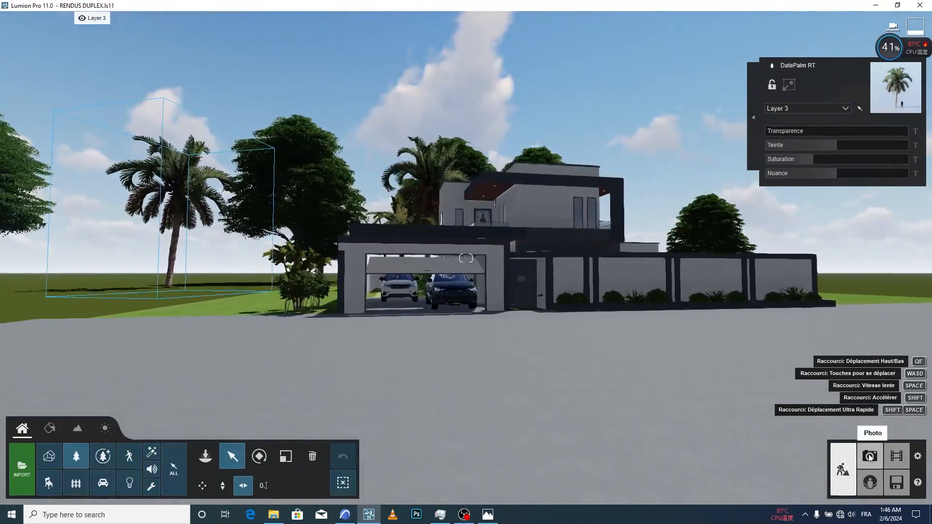
Preview photo 3 with the added trees and compare it with photo 2
click(869, 456)
click(209, 447)
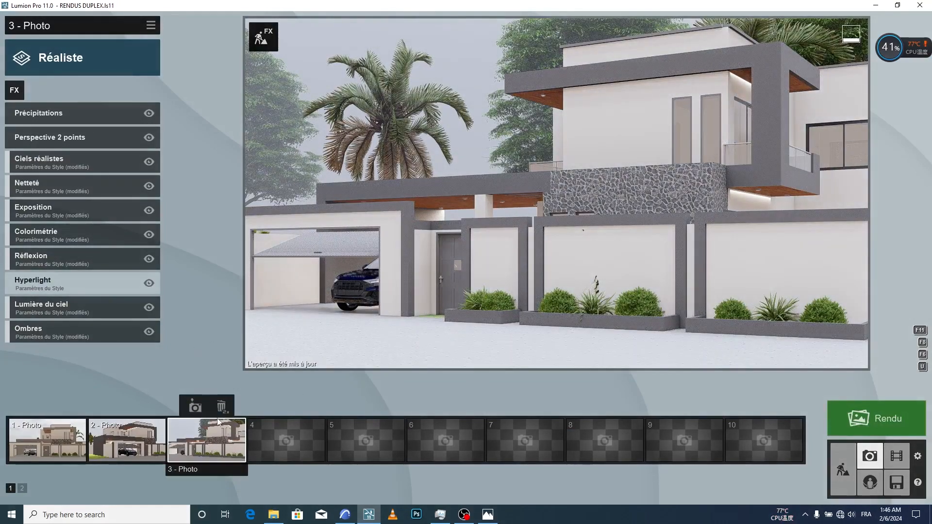
click(127, 441)
click(207, 446)
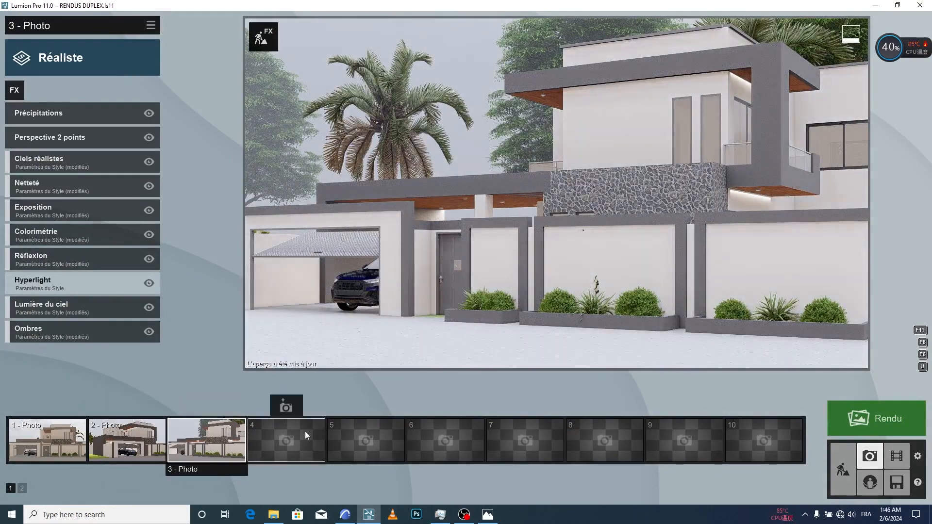
Frame a near-frontal view of the garage with both cars and the entrance, capture it as photo 4 and paste the copied effects onto it
right_drag(407, 258, 423, 218)
key(a)
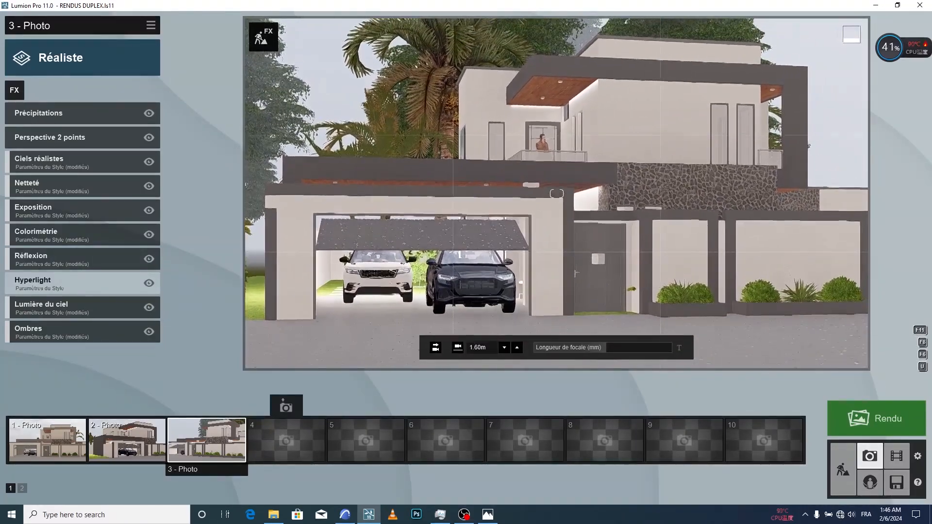
right_drag(394, 238, 415, 233)
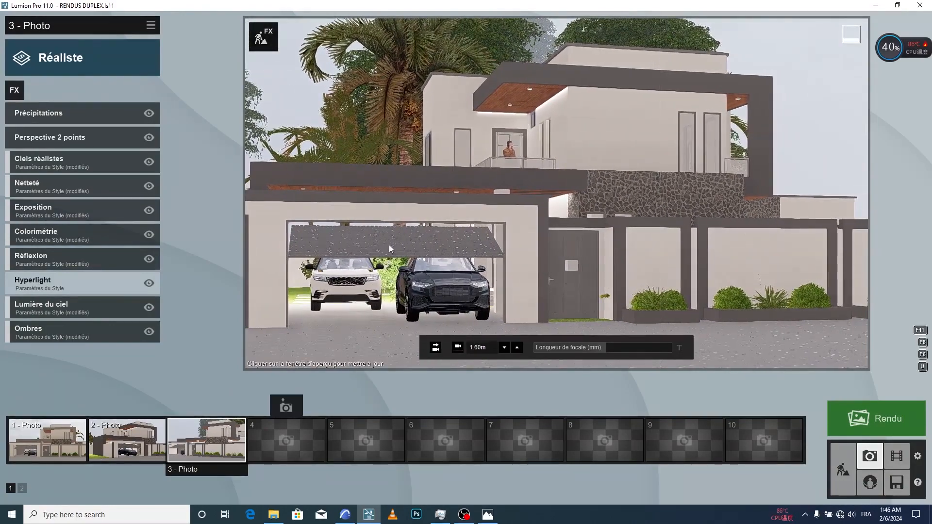
click(286, 407)
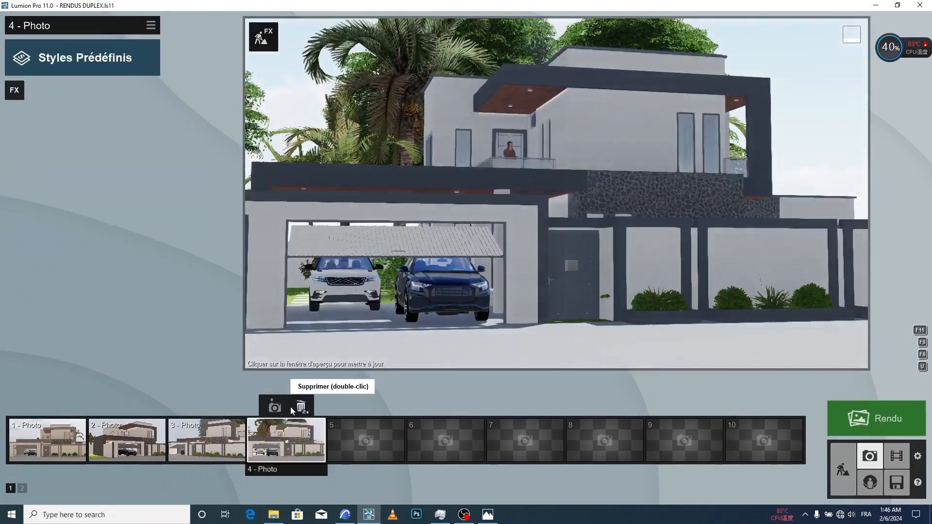
click(151, 26)
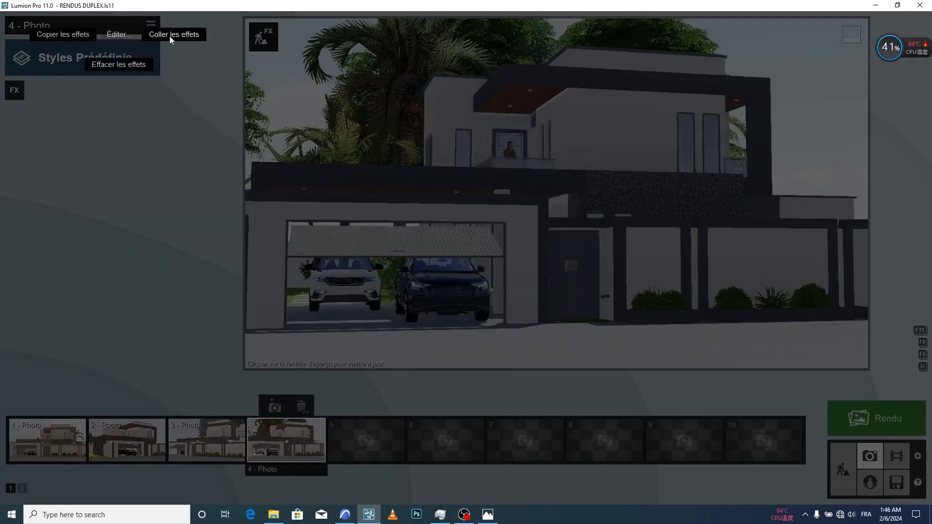
click(170, 35)
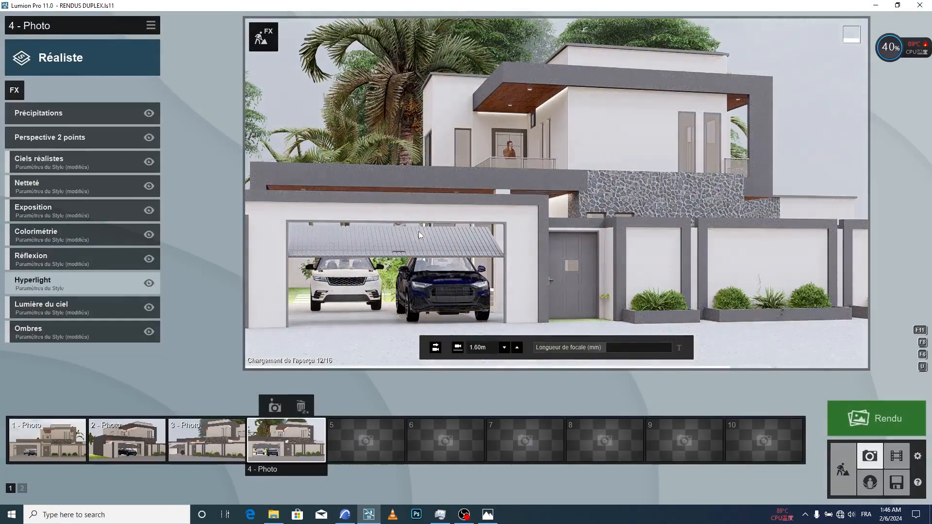
Move the camera through the garage and along the side path to the pool terrace, with the focal length at 22.8 mm
right_drag(456, 249, 456, 251)
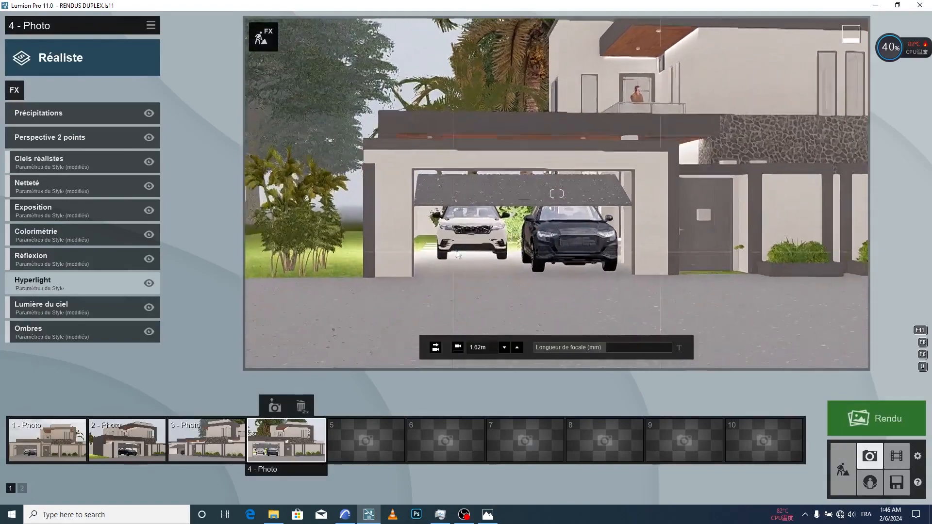
key(w)
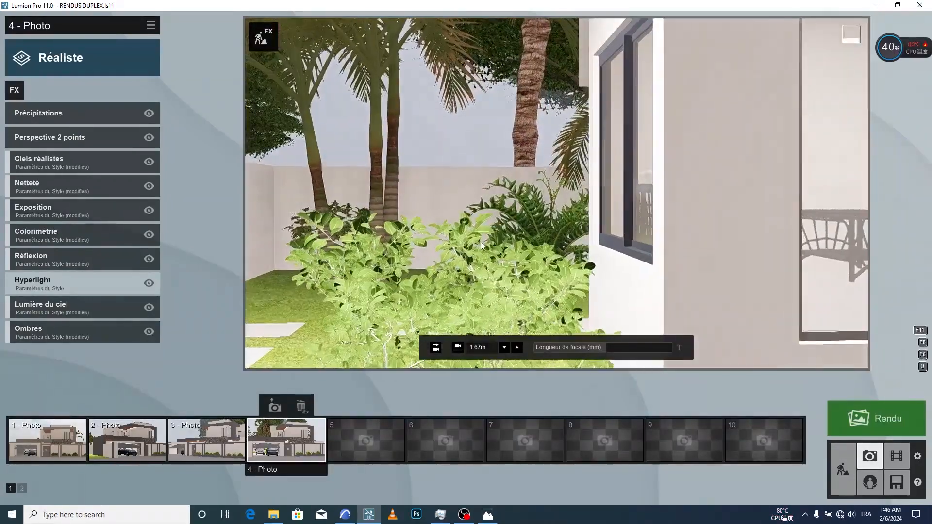
key(w)
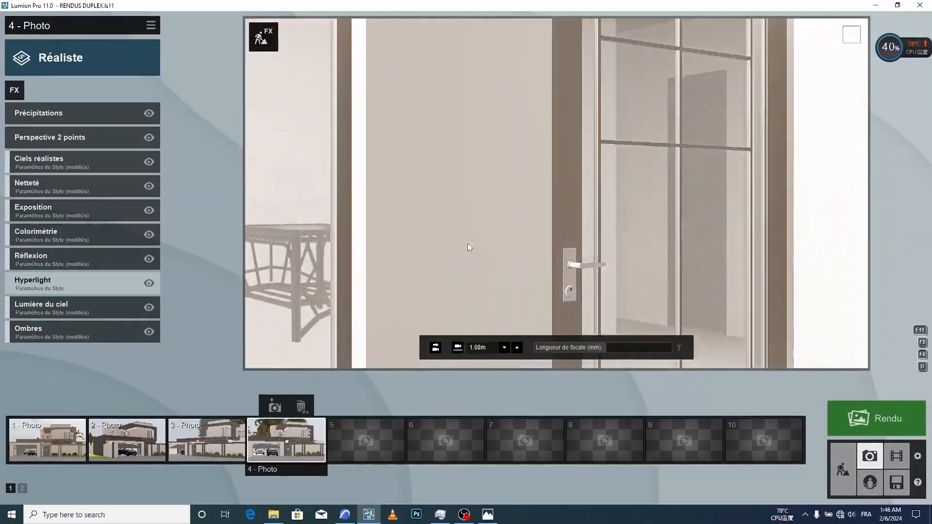
key(w)
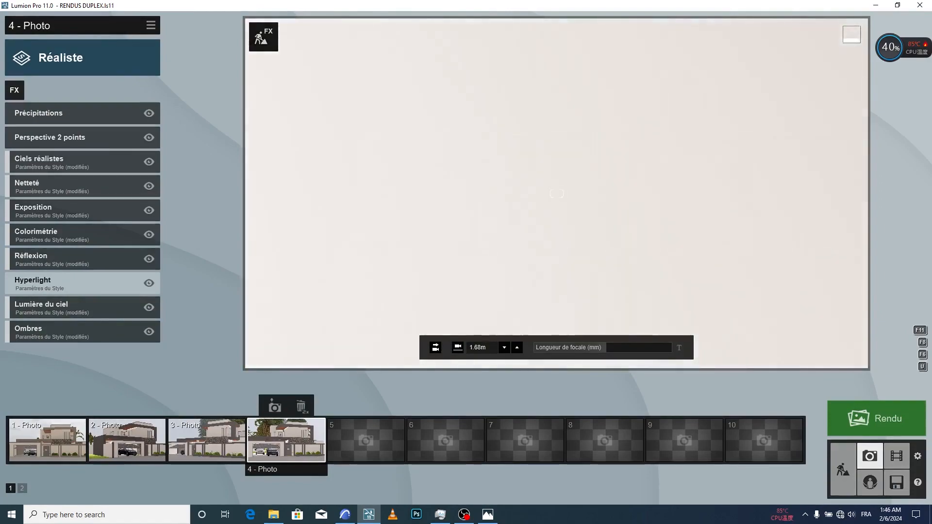
key(w)
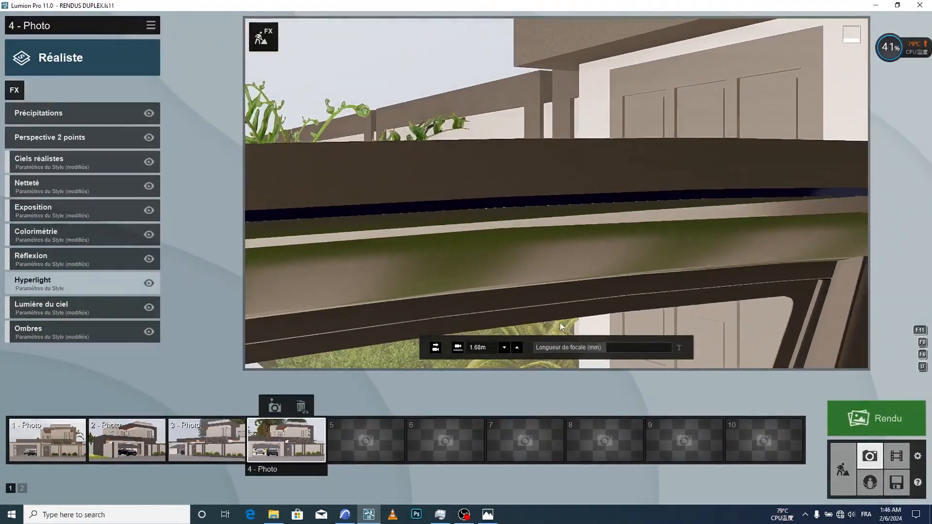
drag(603, 347, 582, 348)
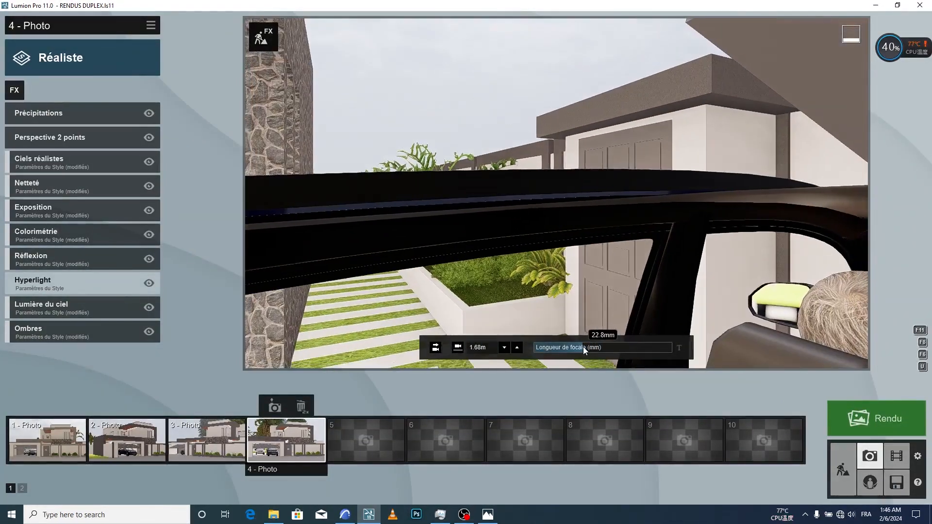
key(w)
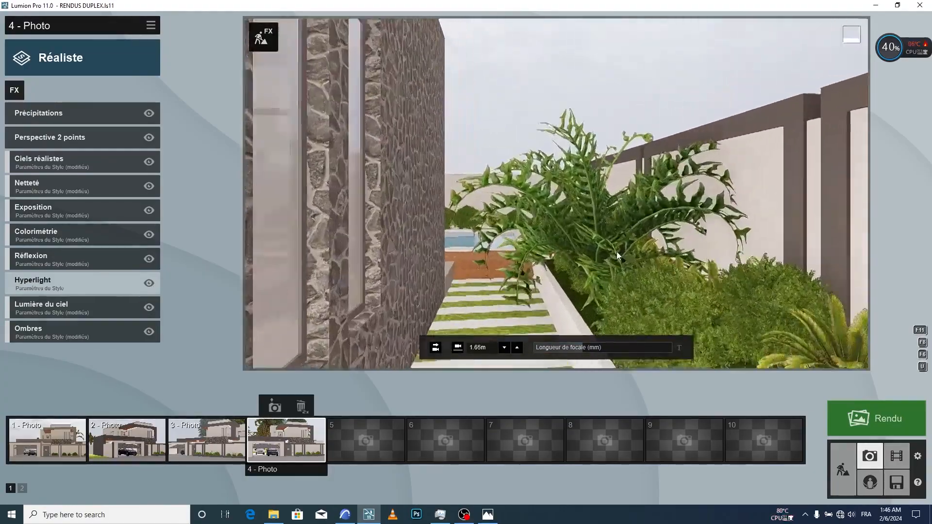
key(w)
right_drag(616, 251, 515, 251)
right_drag(723, 258, 686, 249)
key(s)
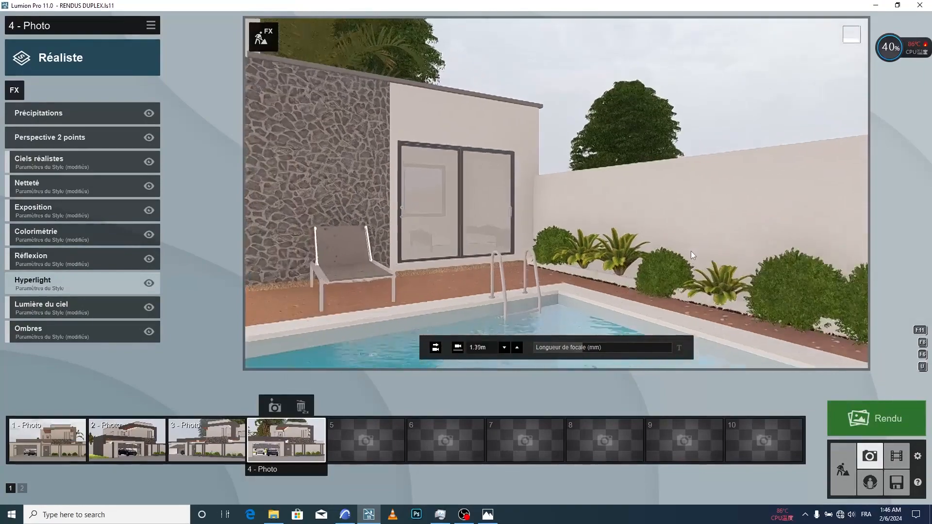
key(s)
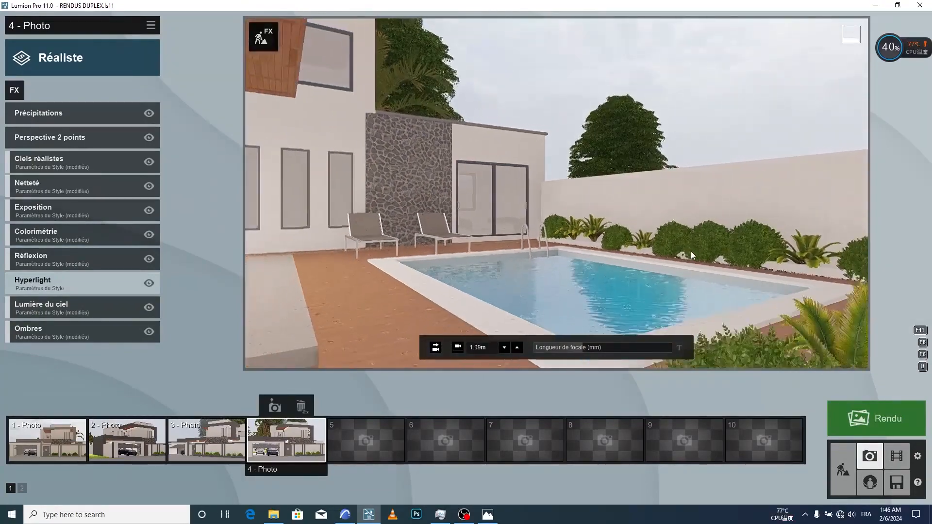
Frame the swimming pool with the rear facade, balcony and loungers behind it, viewed from the planted corner
key(d)
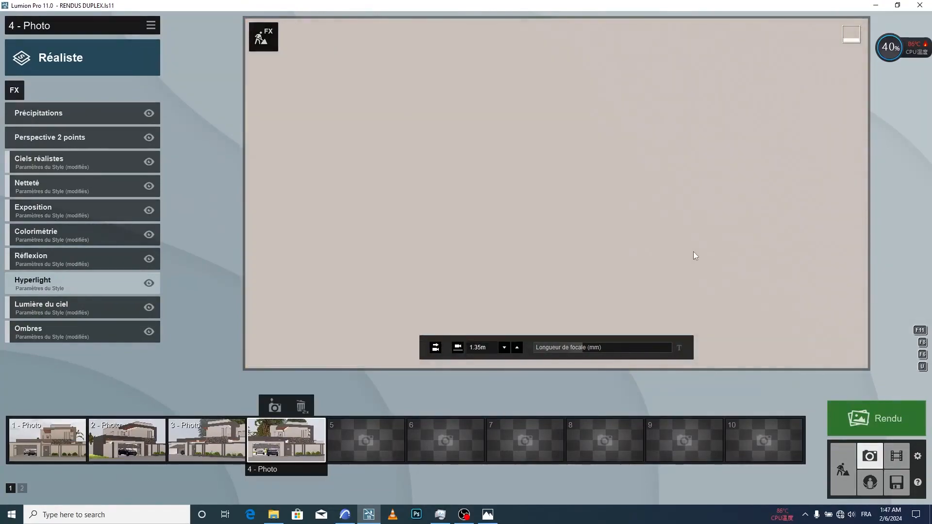
key(w)
key(s)
right_drag(715, 252, 875, 228)
key(d)
key(d)
key(d)
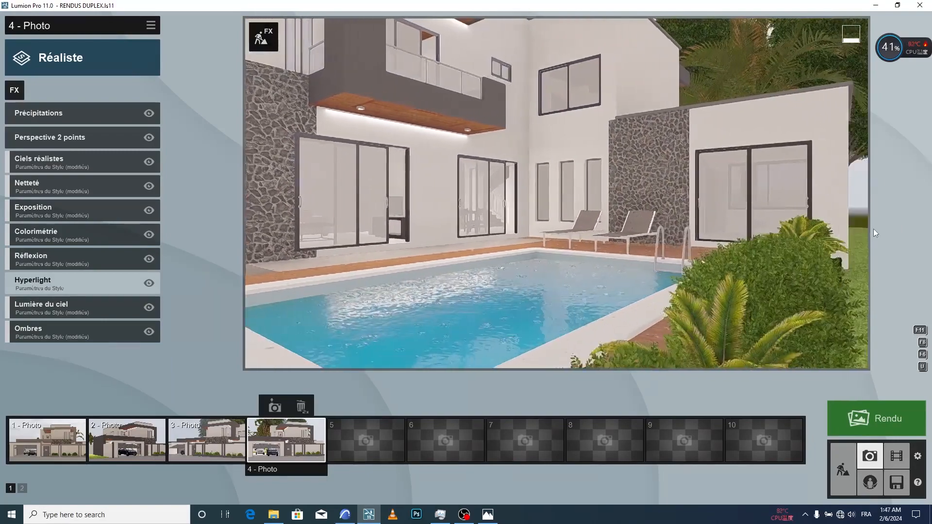
key(a)
key(a)
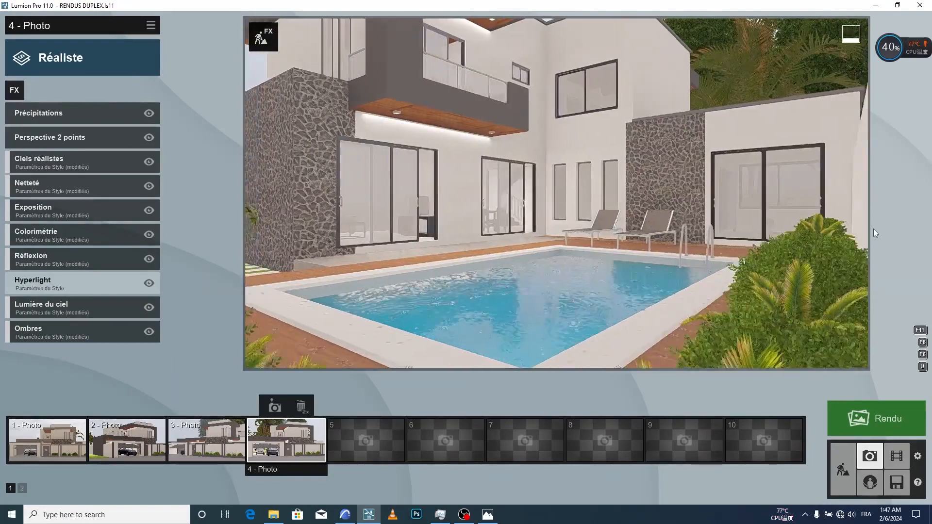
right_drag(872, 229, 868, 222)
Set the pool view's eye level to 1.60 m and focal length to 15.0 mm, and preview it with effects
click(457, 352)
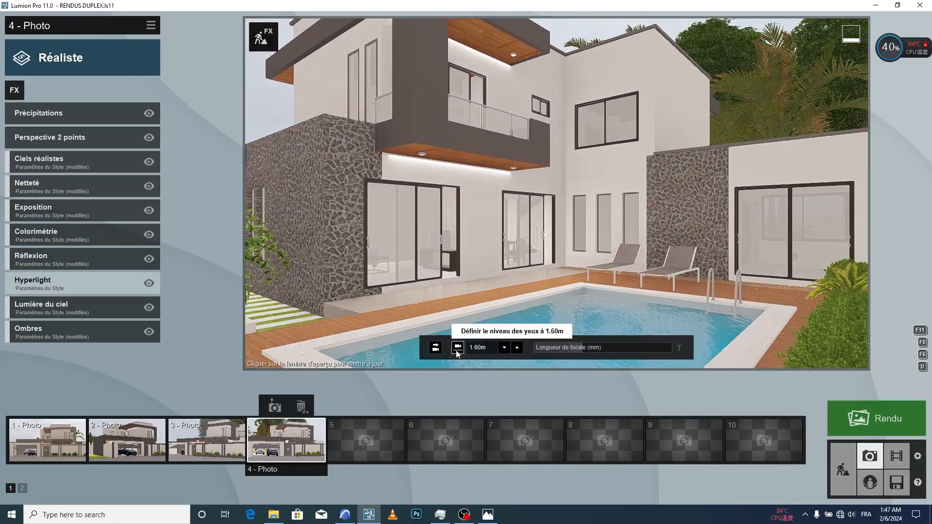
right_drag(563, 263, 539, 302)
drag(581, 348, 570, 348)
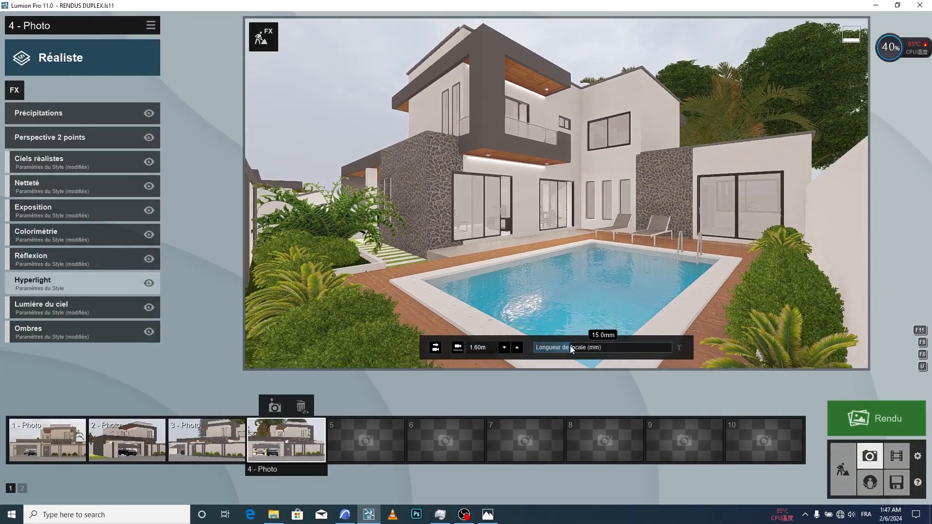
click(592, 266)
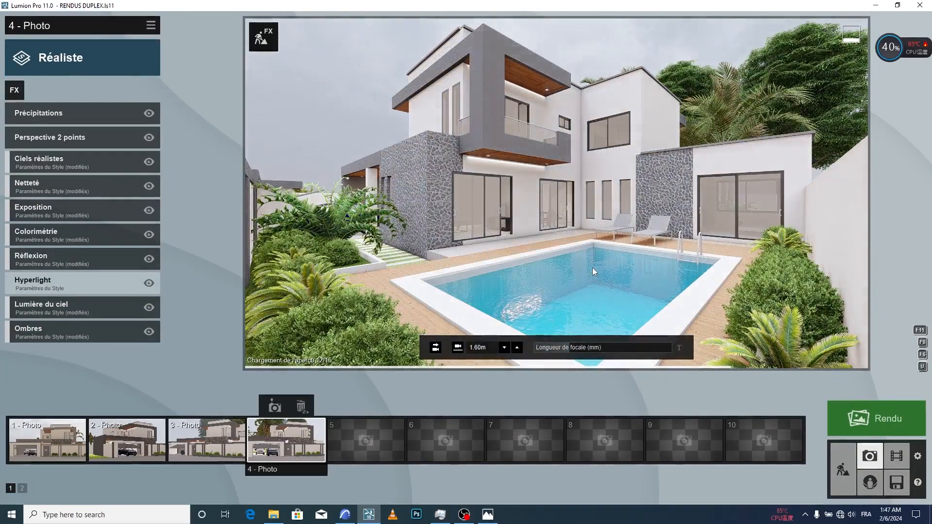
Capture the pool view as photo 5 and paste the copied effects onto it
click(355, 407)
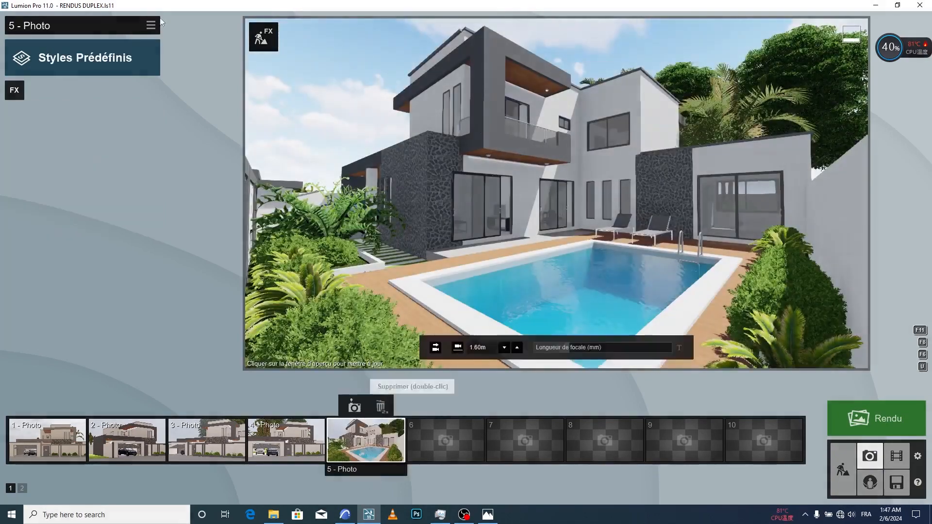
click(151, 27)
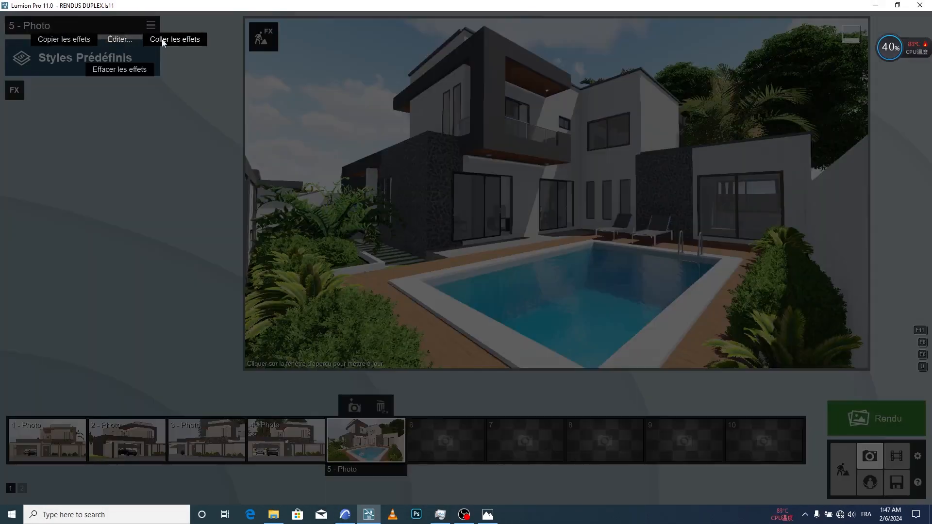
click(163, 41)
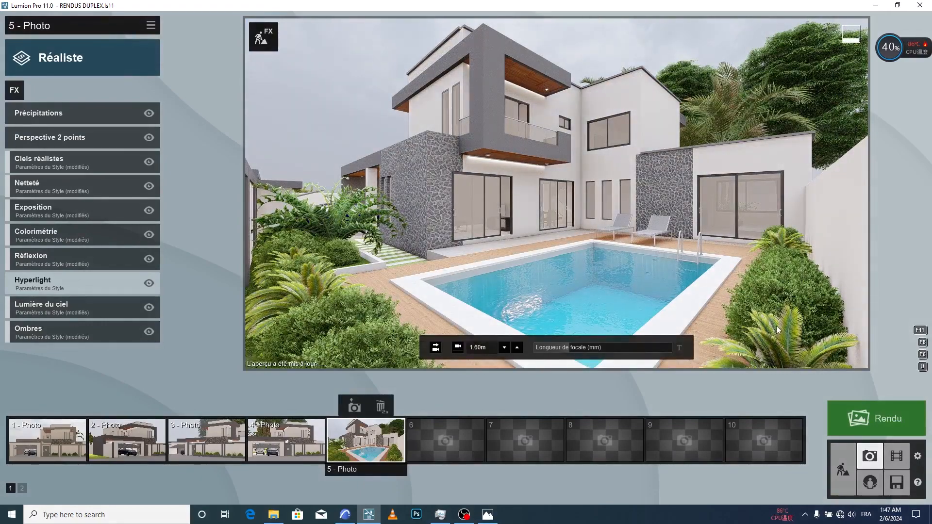
Move the camera past the garage into the back garden, facing the rear porch and the carport
key(w)
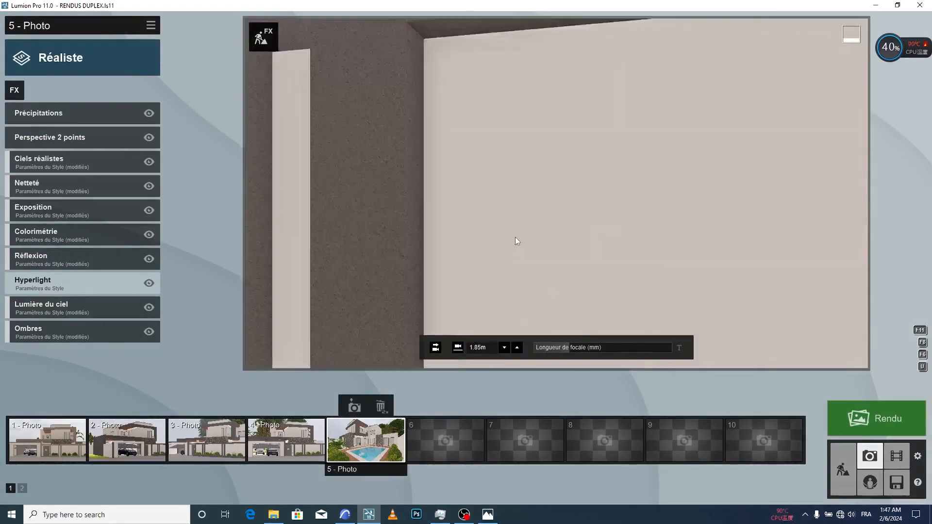
right_drag(515, 238, 503, 236)
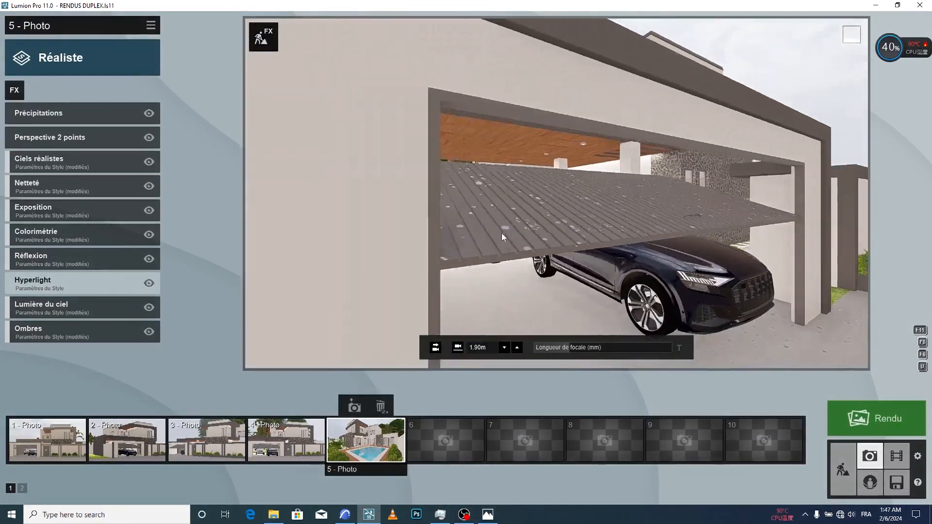
key(q)
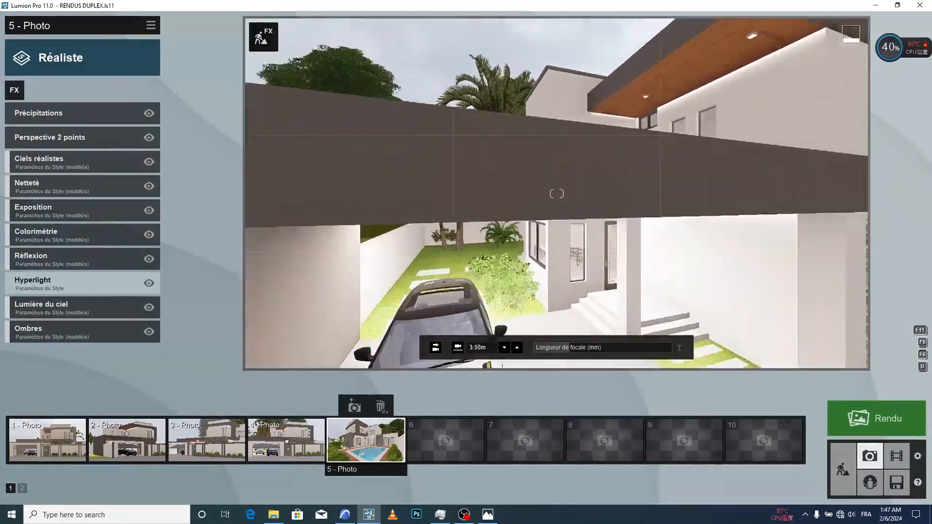
key(e)
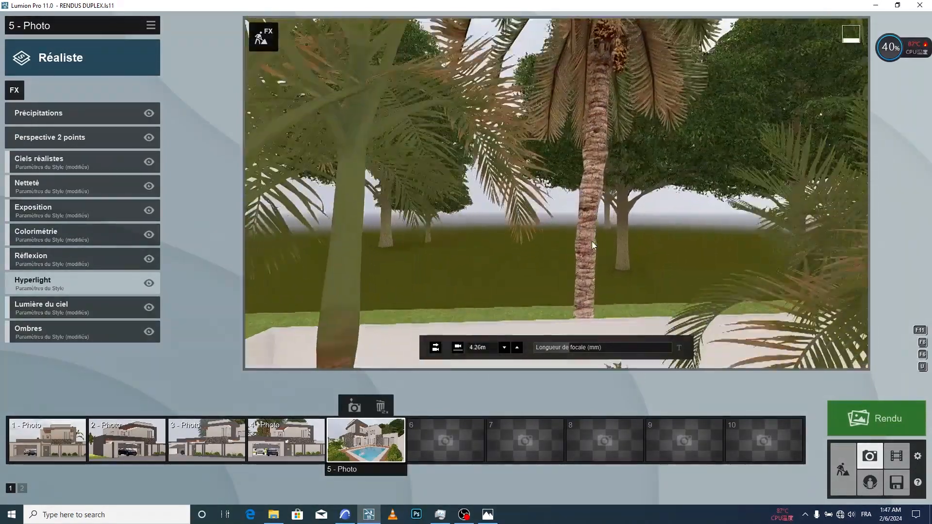
key(q)
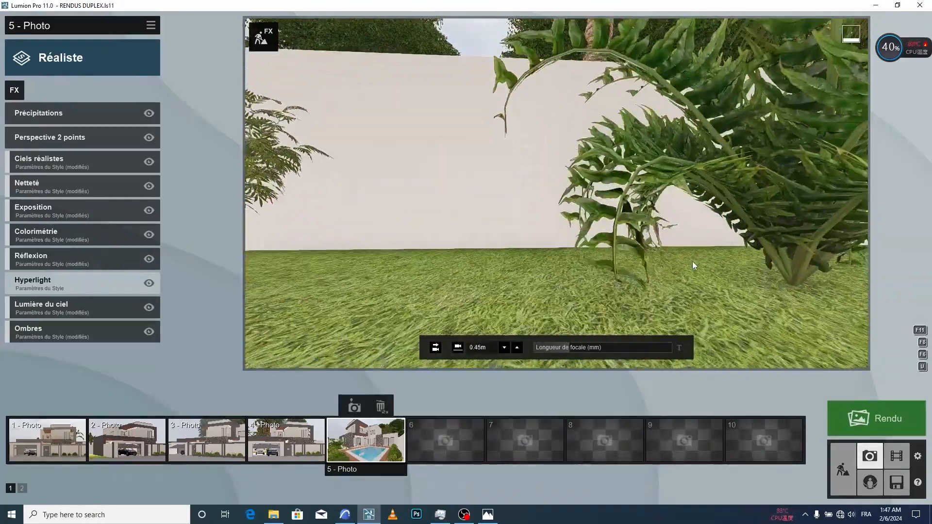
key(e)
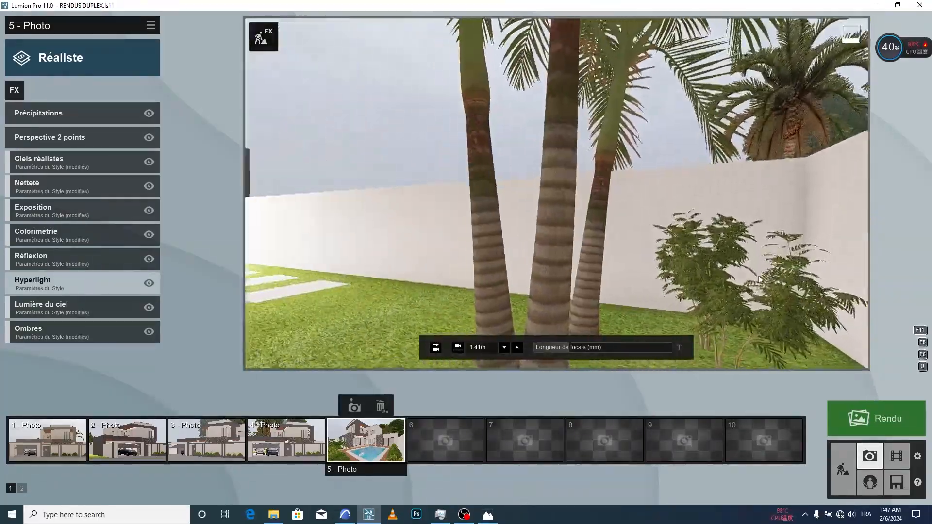
right_drag(759, 278, 719, 273)
key(w)
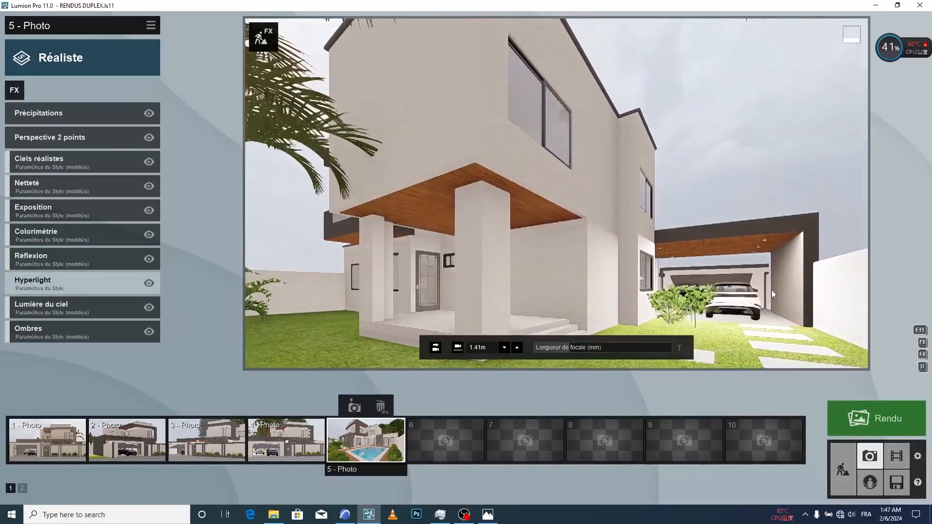
key(w)
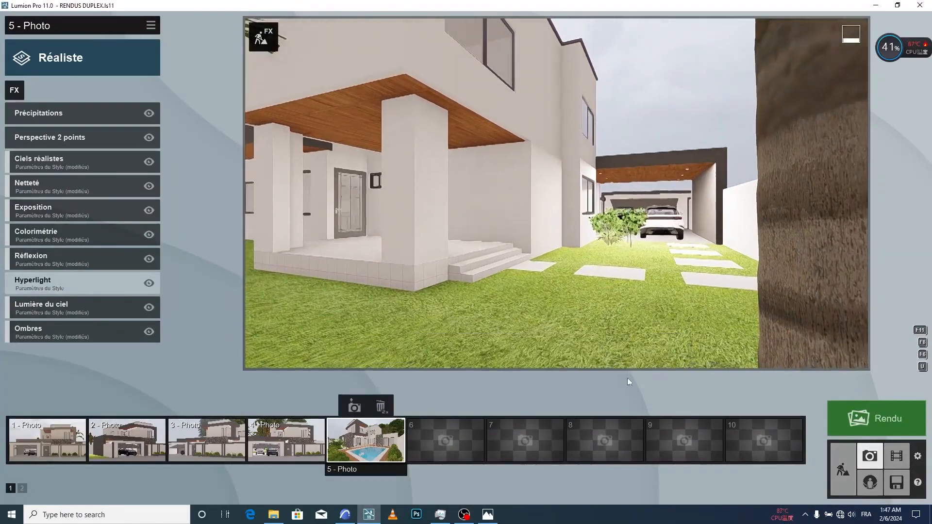
Narrow the field of view and frame the stepping-stone path leading to the carport, between the house and the boundary wall
drag(573, 350, 587, 348)
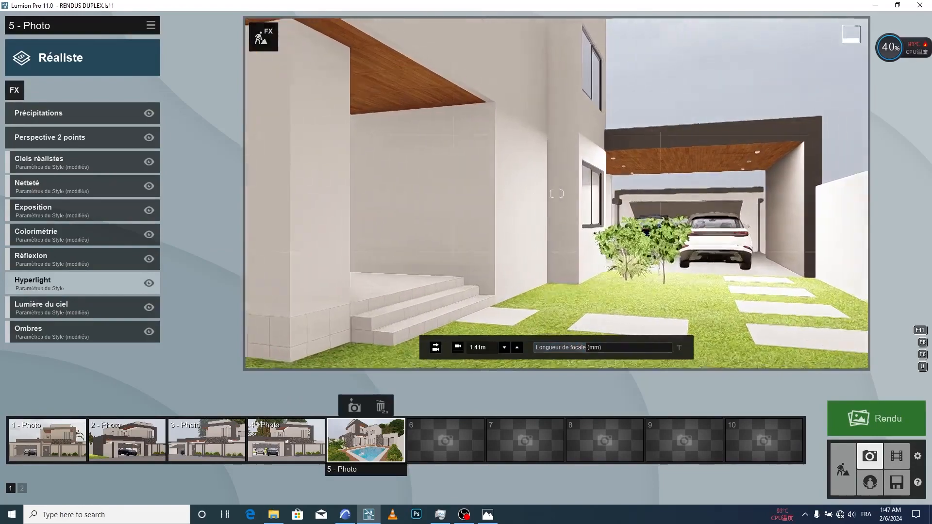
key(d)
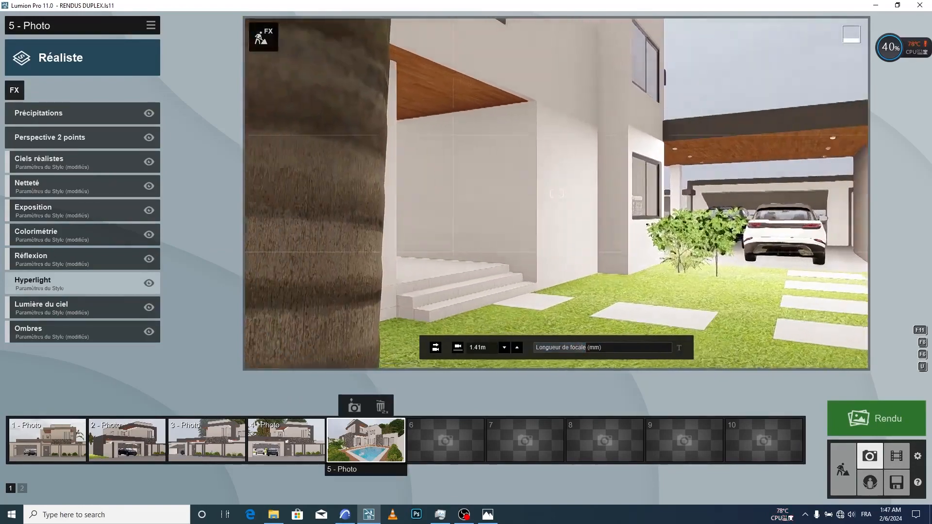
right_drag(586, 266, 611, 265)
key(d)
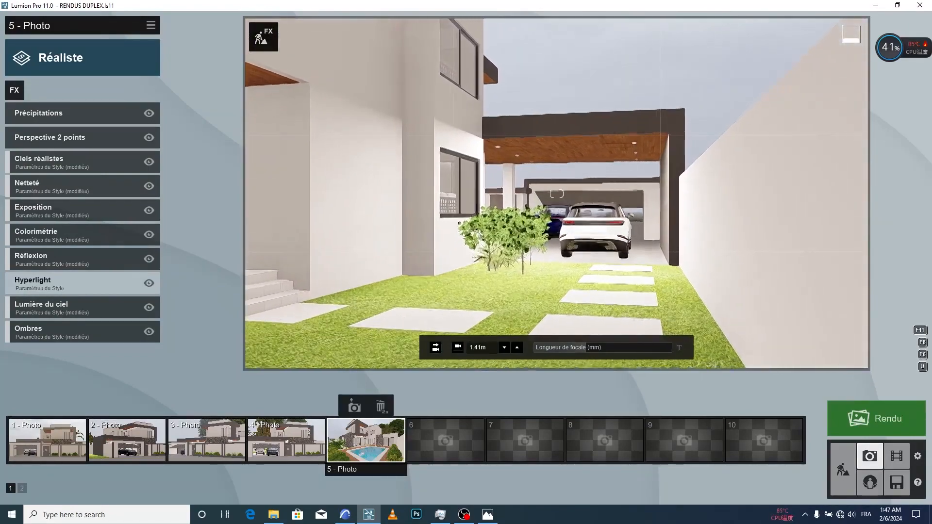
key(d)
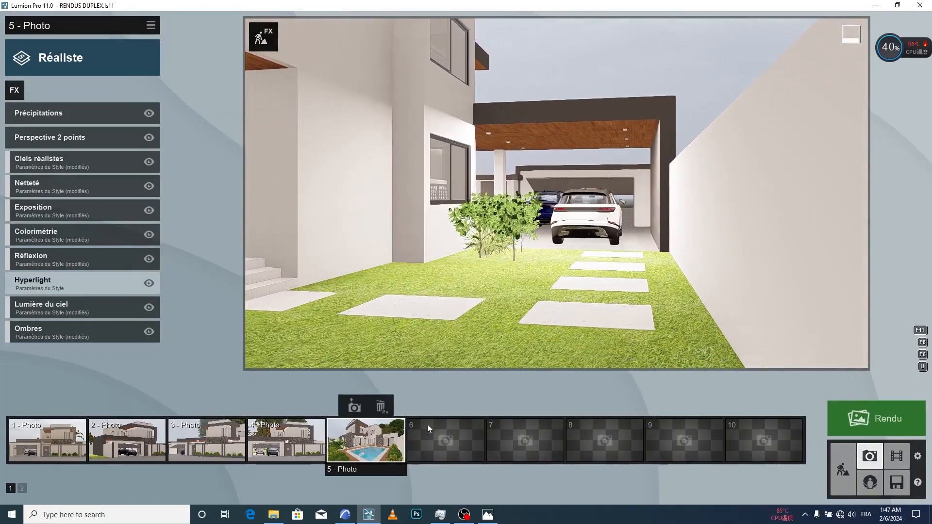
Capture the carport garden view as photo 6 and paste the copied effects onto it
click(437, 398)
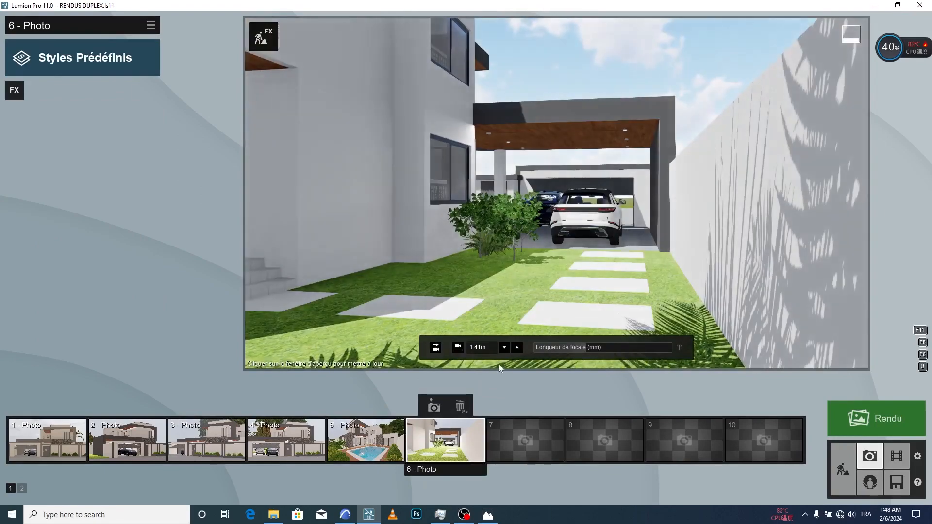
click(151, 25)
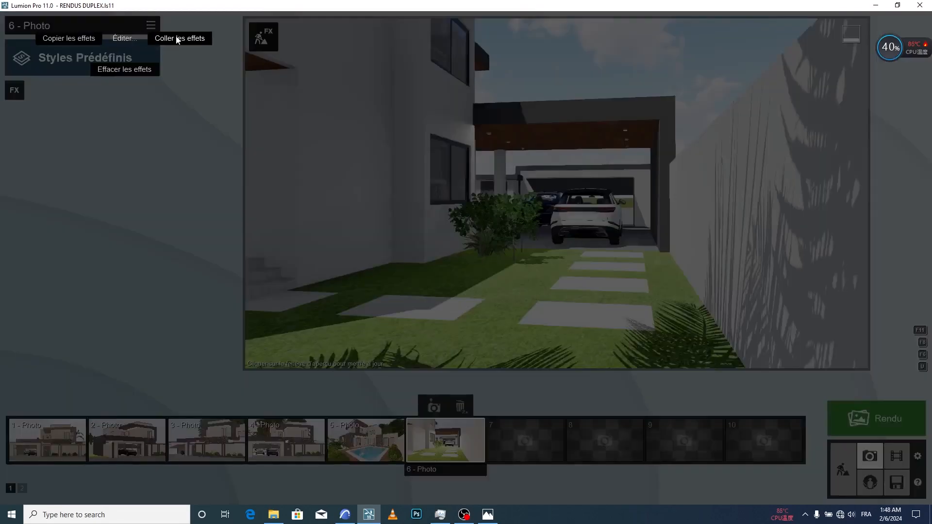
click(178, 38)
Move the camera through the carport to the street and raise it to about 16 m, framing the house and pool from above
key(w)
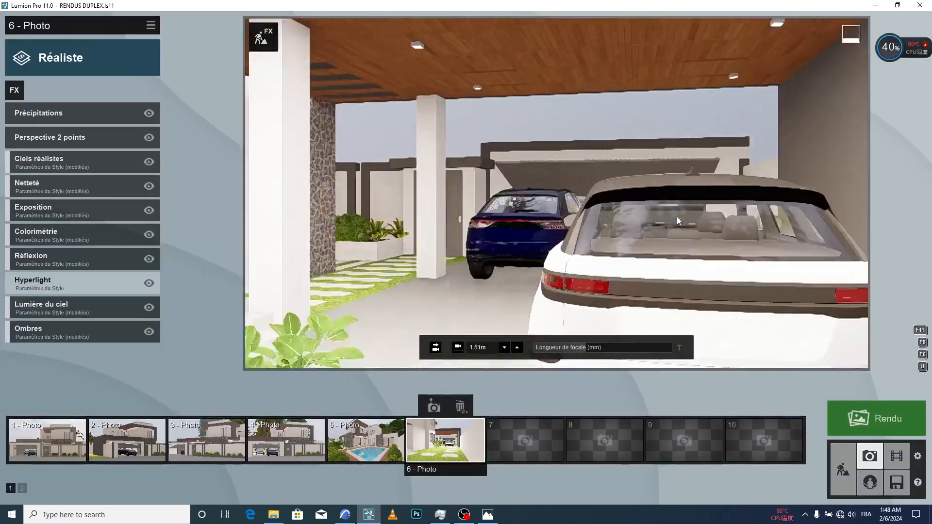
key(w)
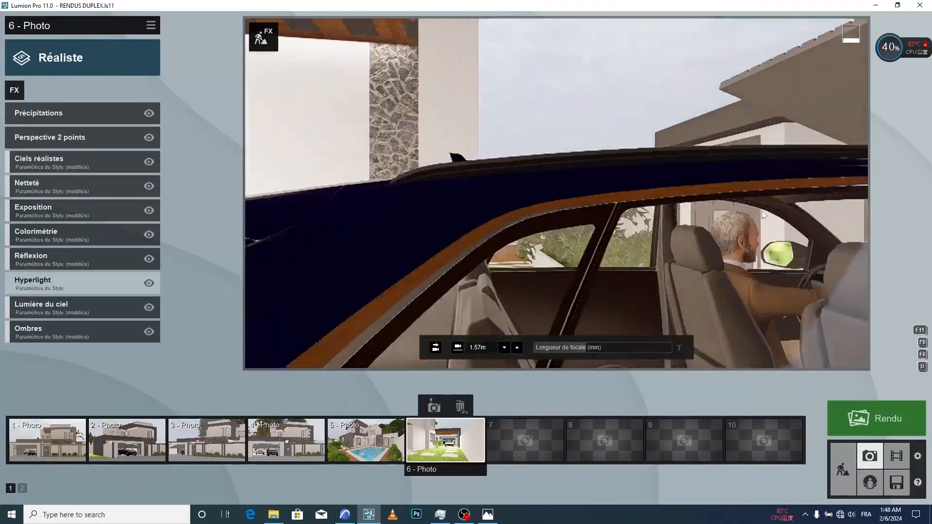
key(w)
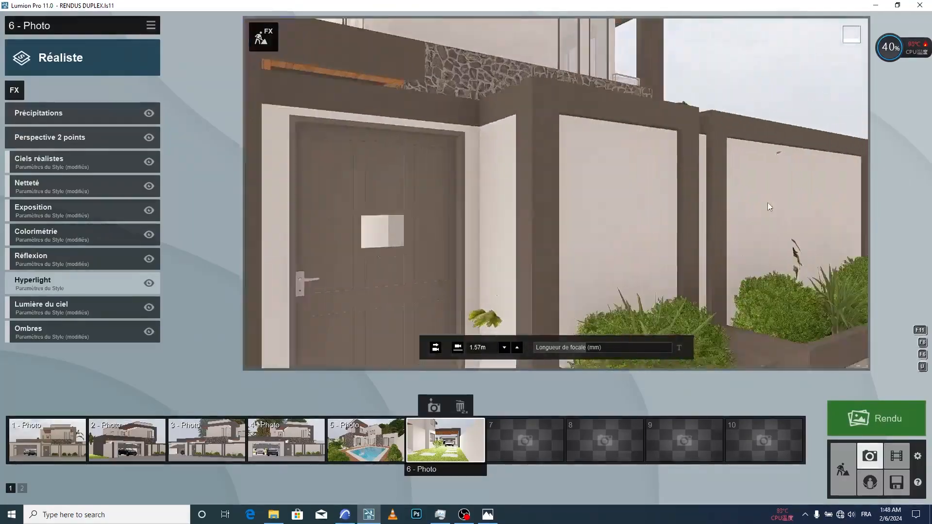
key(s)
key(q)
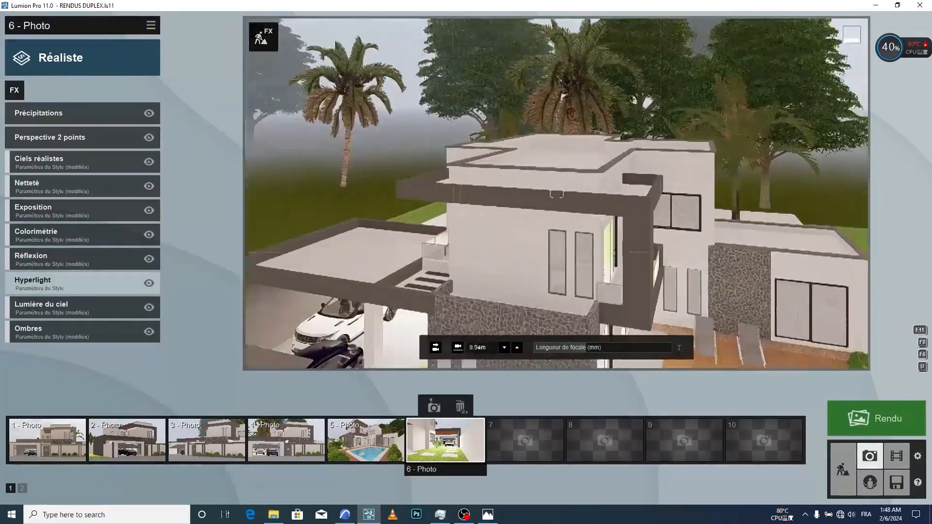
right_drag(699, 141, 752, 193)
key(s)
key(a)
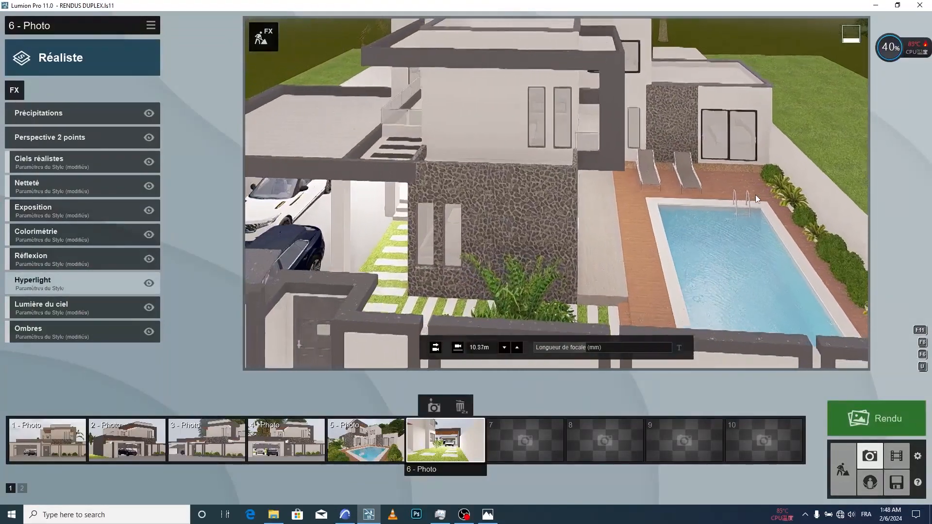
key(s)
key(q)
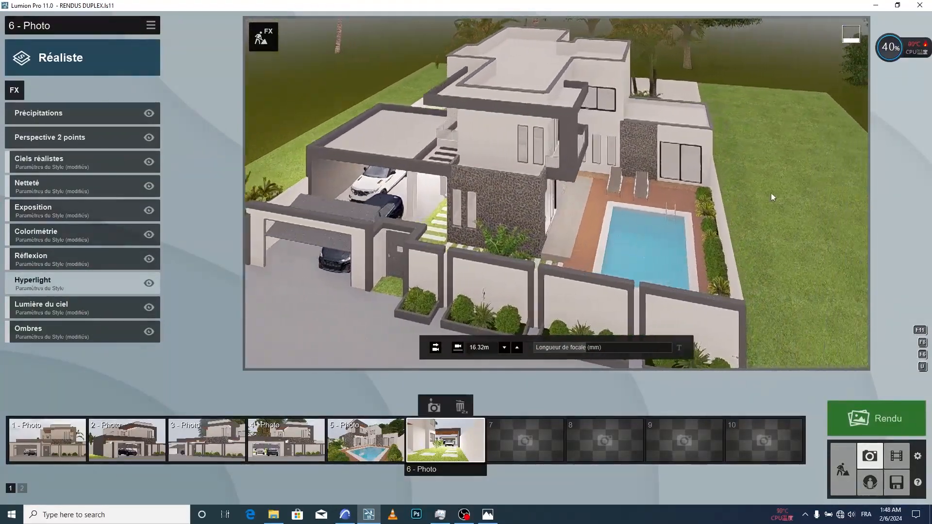
Capture the aerial view as photo 7 and give it the copied effects with the two-point perspective disabled
click(531, 440)
click(513, 407)
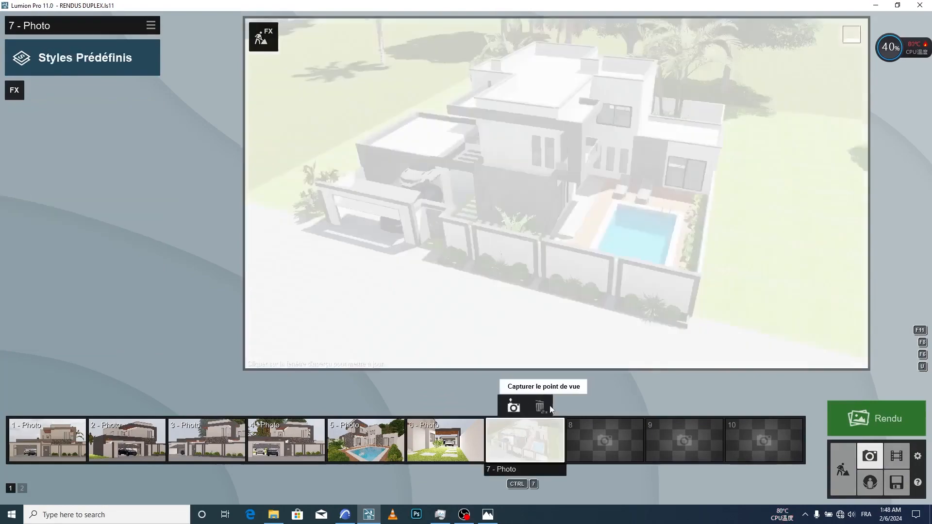
click(151, 26)
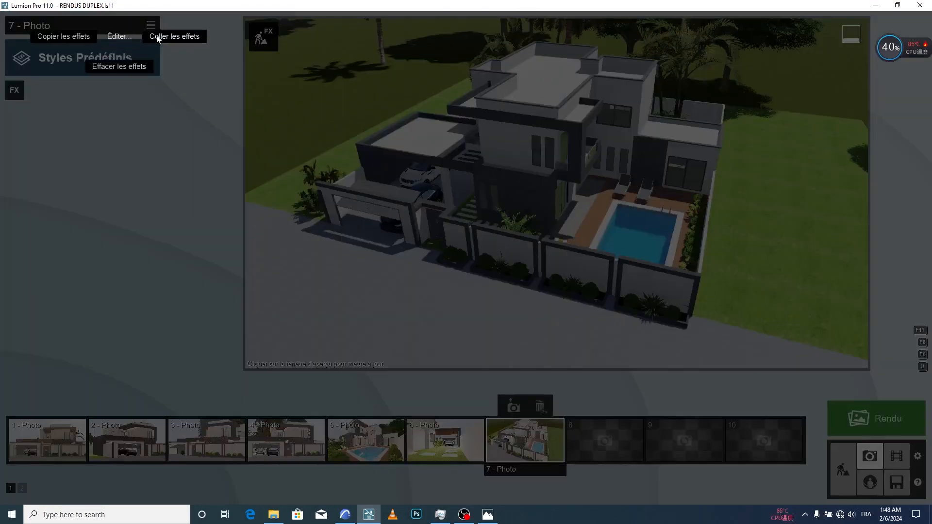
click(157, 38)
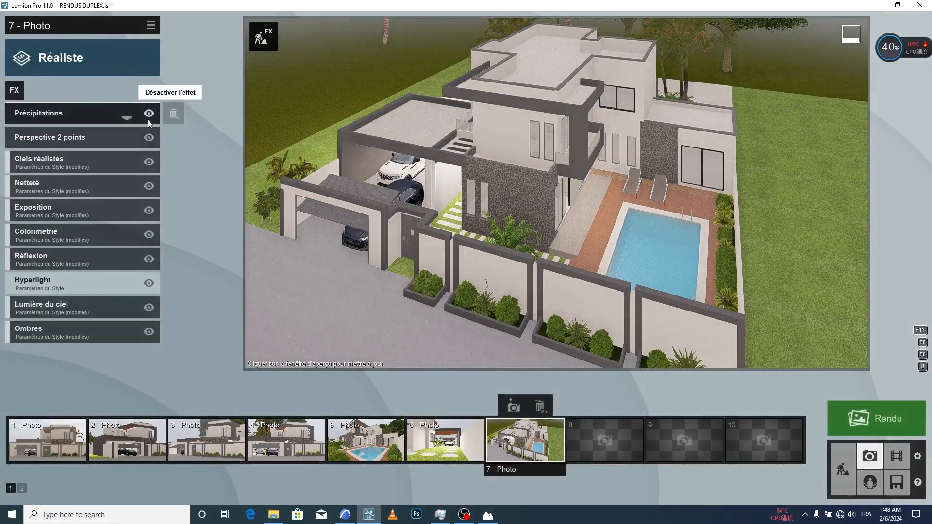
click(149, 138)
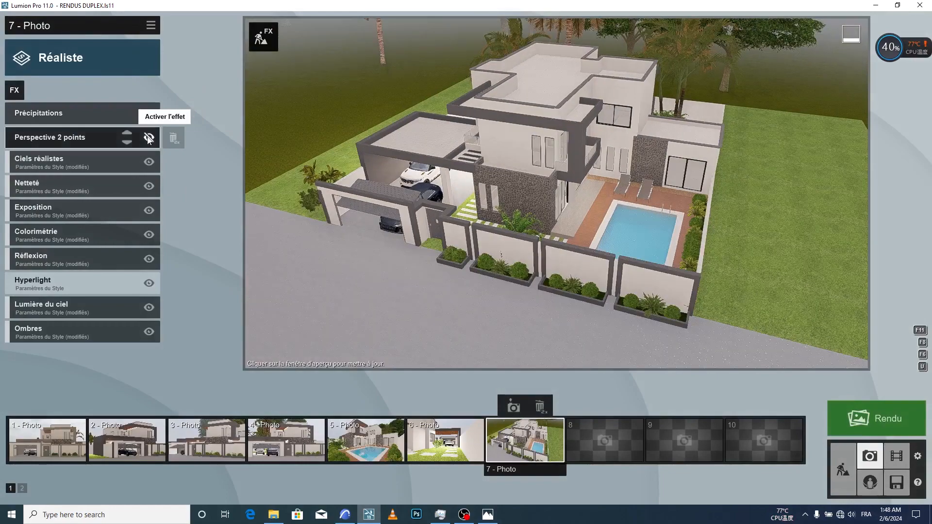
Set photo 7's focal length to 53.5 mm and recapture it with the whole house, front wall and pool in frame
drag(586, 348, 608, 348)
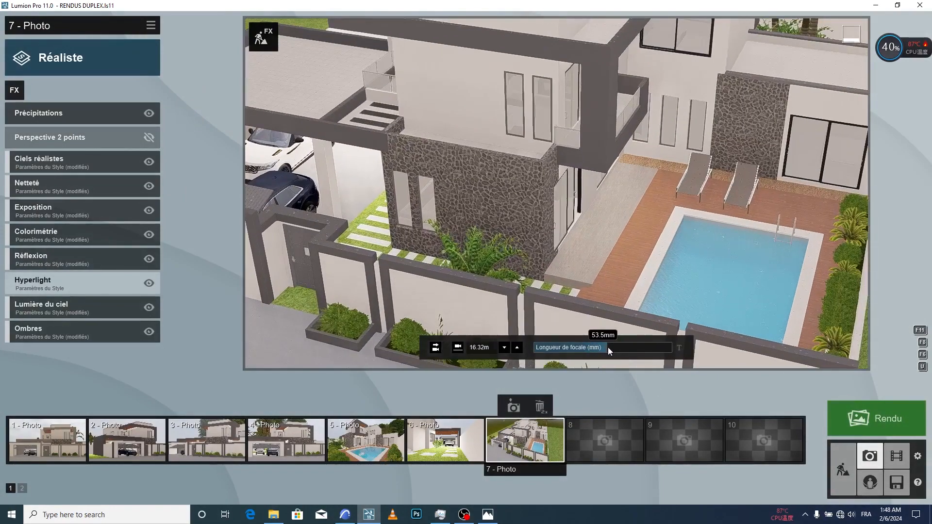
scroll(624, 298, down, 8)
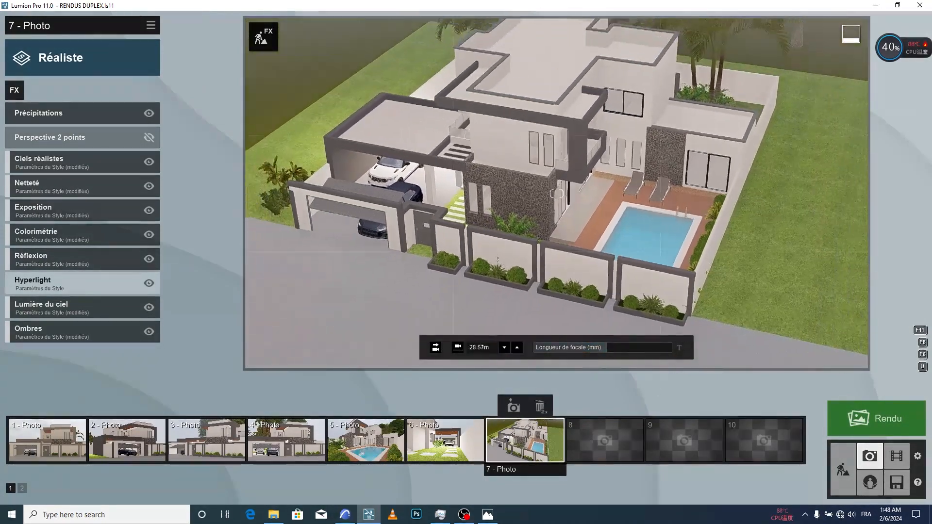
right_drag(628, 291, 635, 292)
scroll(636, 291, up, 5)
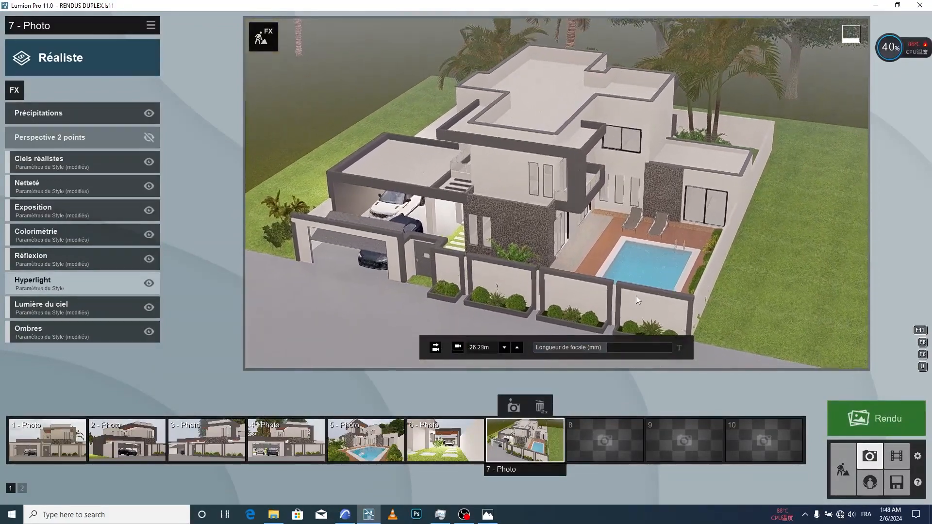
scroll(636, 301, up, 3)
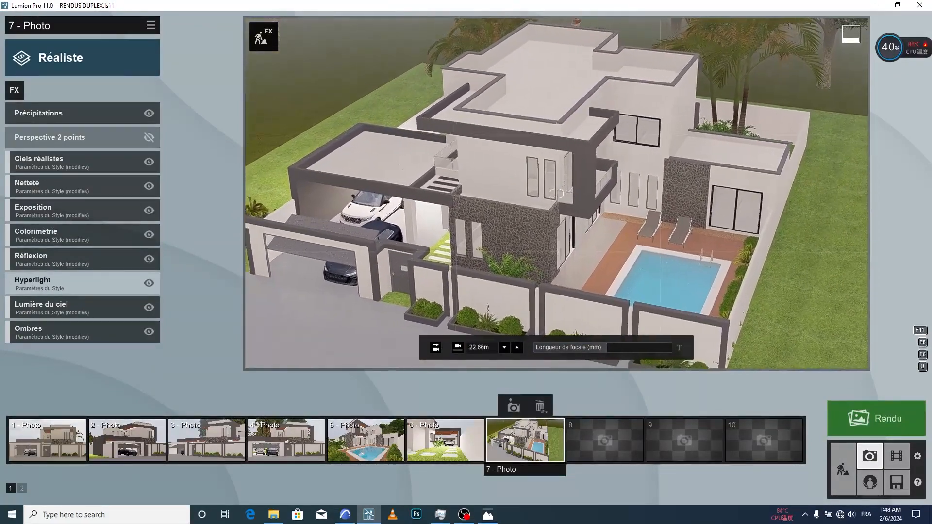
right_drag(636, 301, 629, 300)
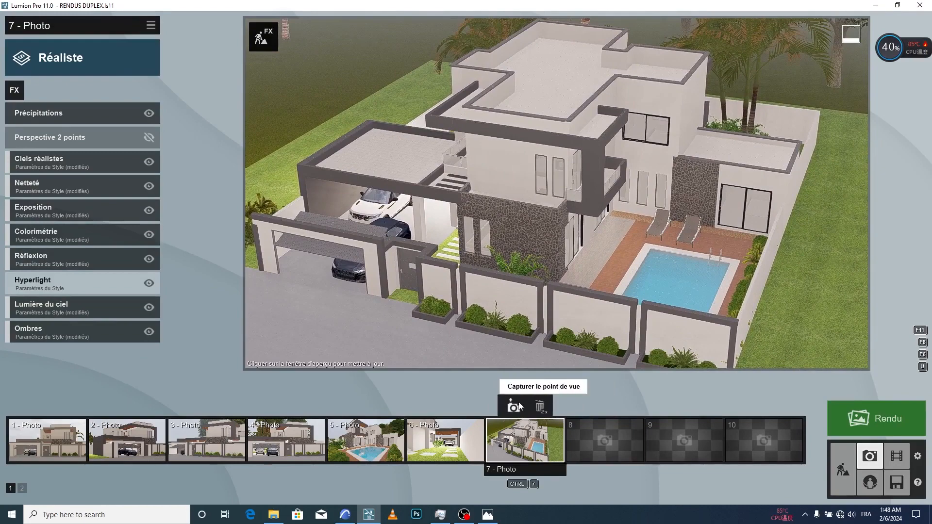
click(518, 407)
Restore photo 4, set its focal length to 77.6 mm and pull the camera back to fit the street facade
click(63, 440)
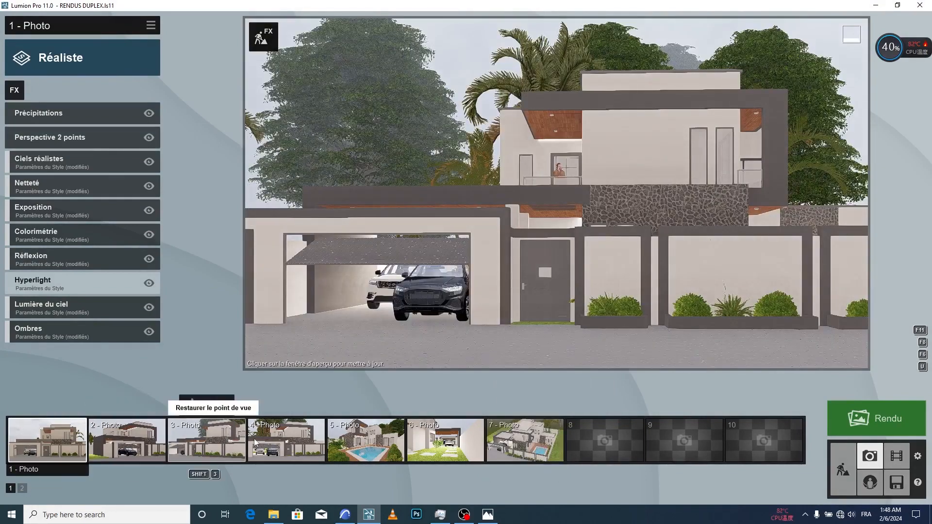
click(271, 443)
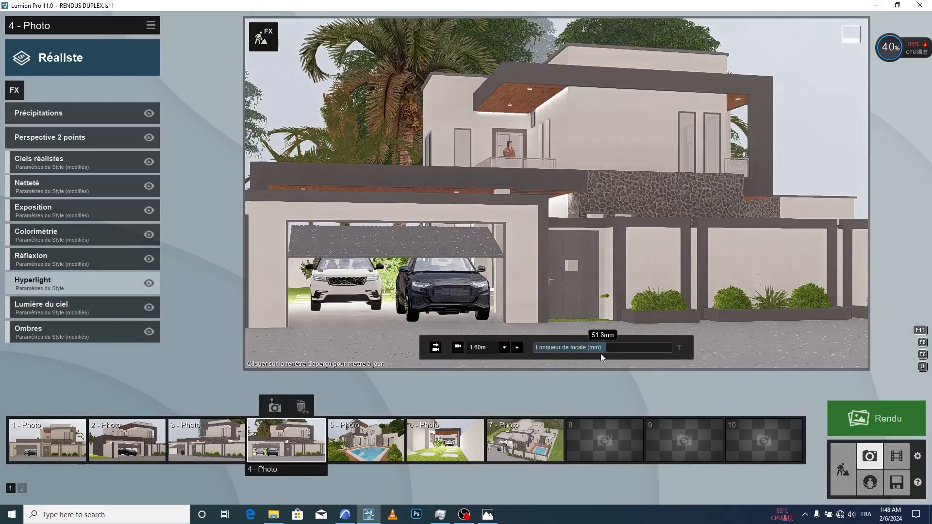
drag(604, 350, 614, 350)
drag(619, 349, 619, 348)
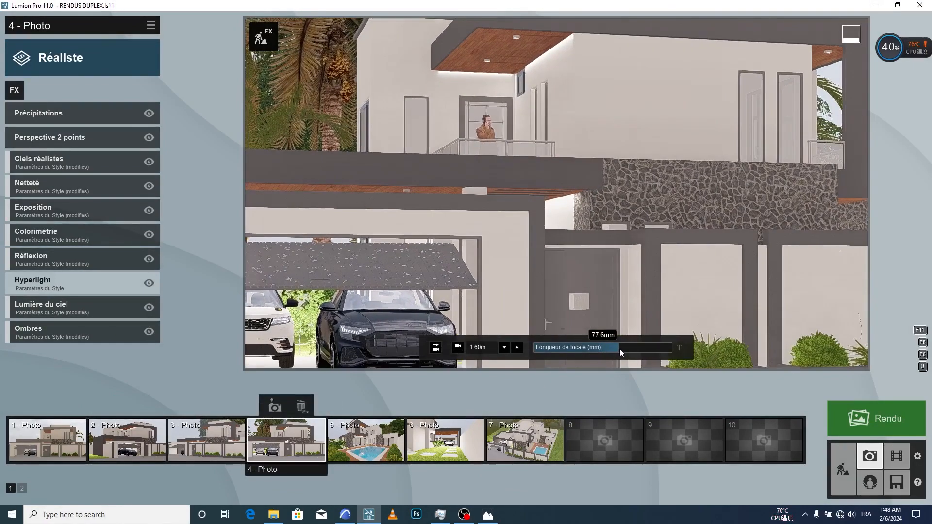
key(shift+s)
key(s)
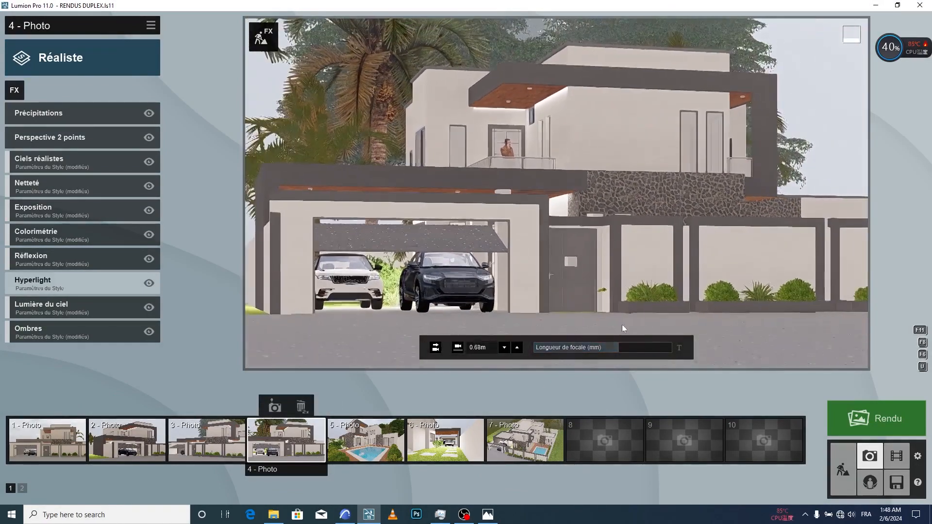
right_drag(660, 284, 665, 285)
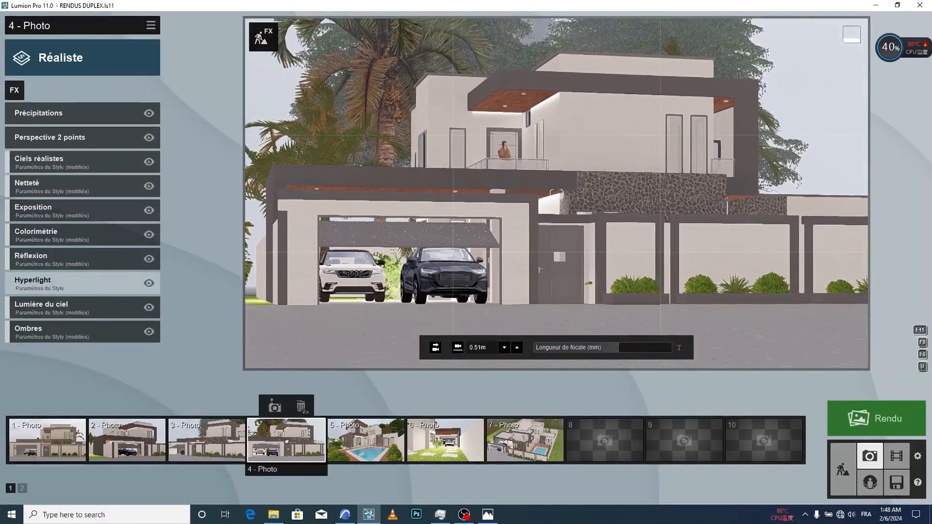
Reset photo 4's camera to the 1.60 m eye level, shift it sideways to center the house and recapture the view
click(458, 347)
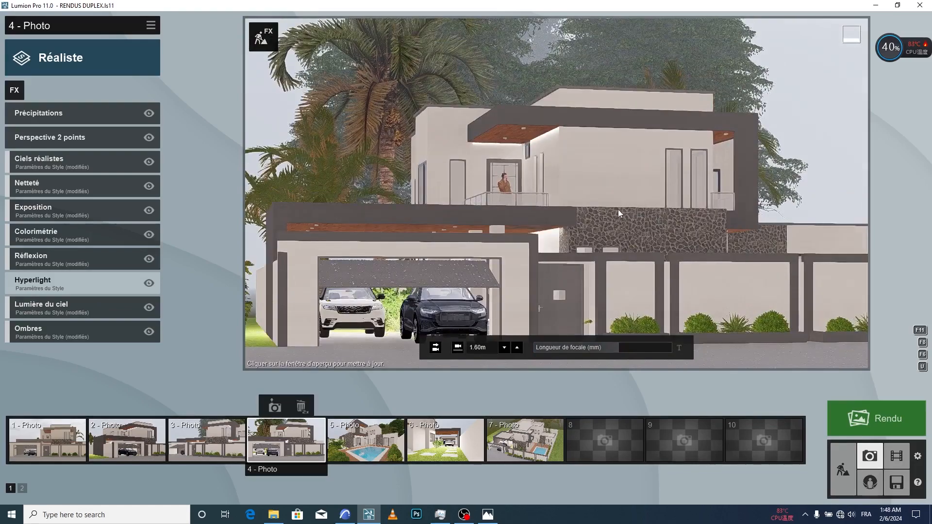
key(d)
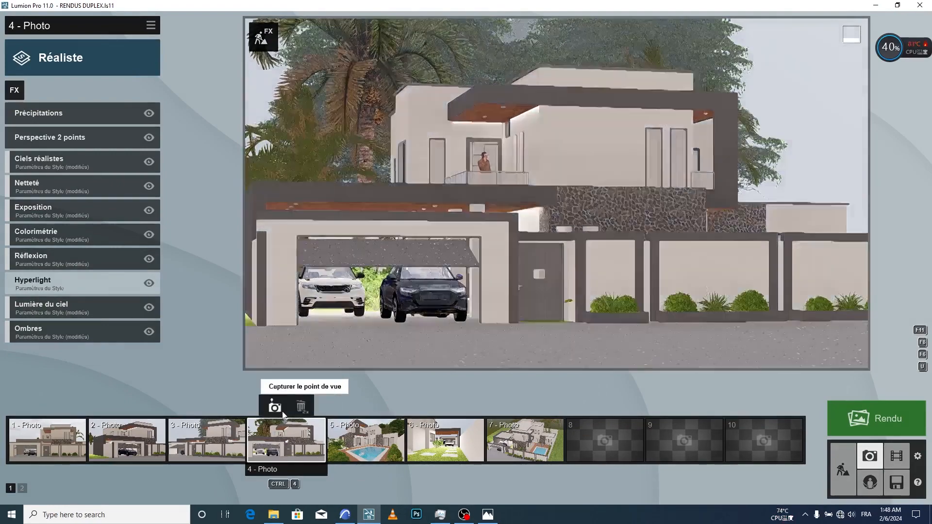
click(282, 411)
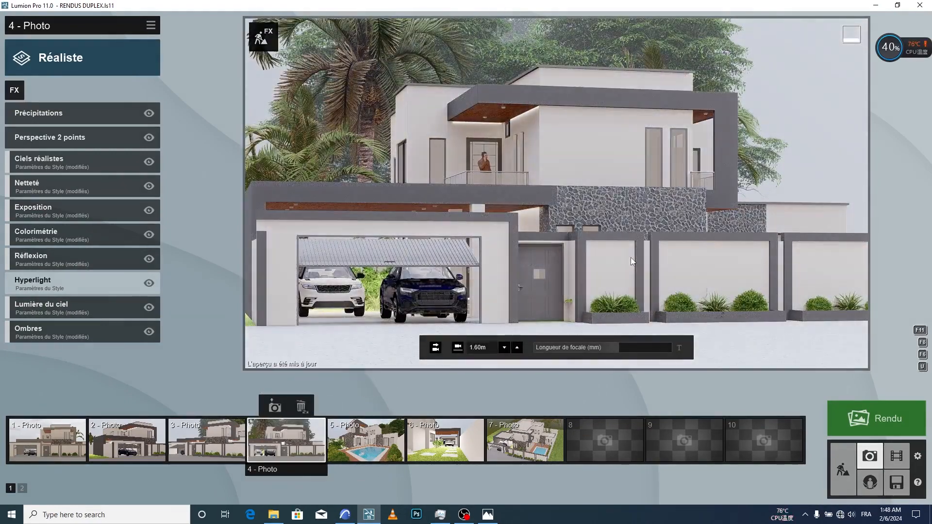
Restore photo 2, increase its focal length and recapture the garage corner from farther back at eye level
click(147, 432)
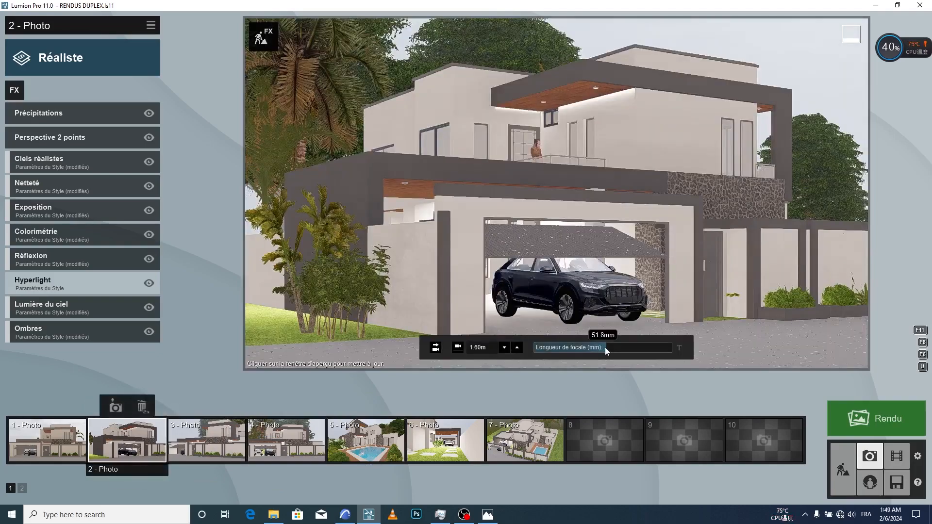
drag(613, 347, 619, 348)
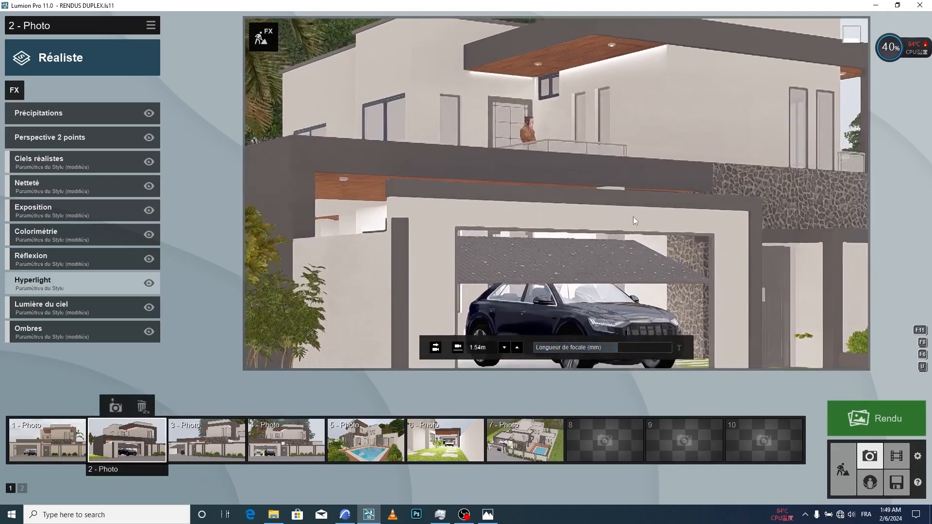
key(s)
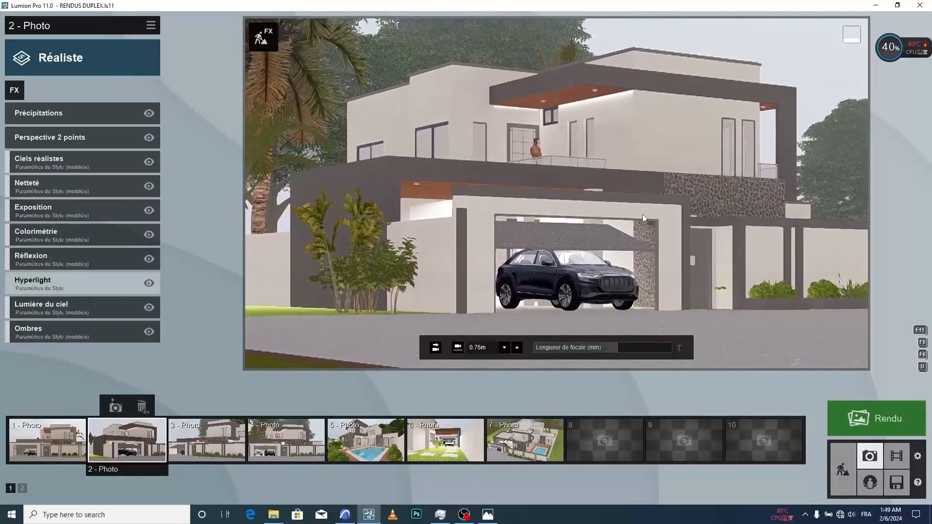
right_drag(642, 214, 658, 214)
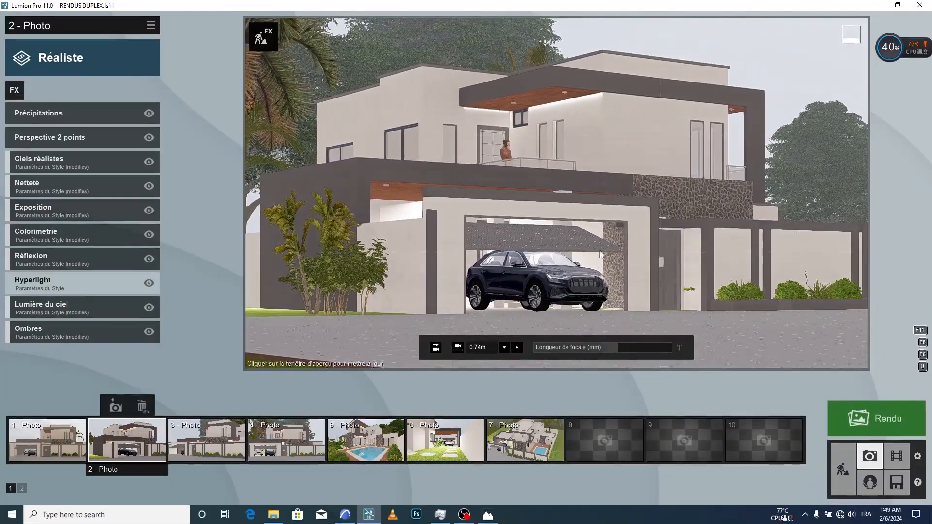
click(457, 347)
right_drag(550, 239, 564, 246)
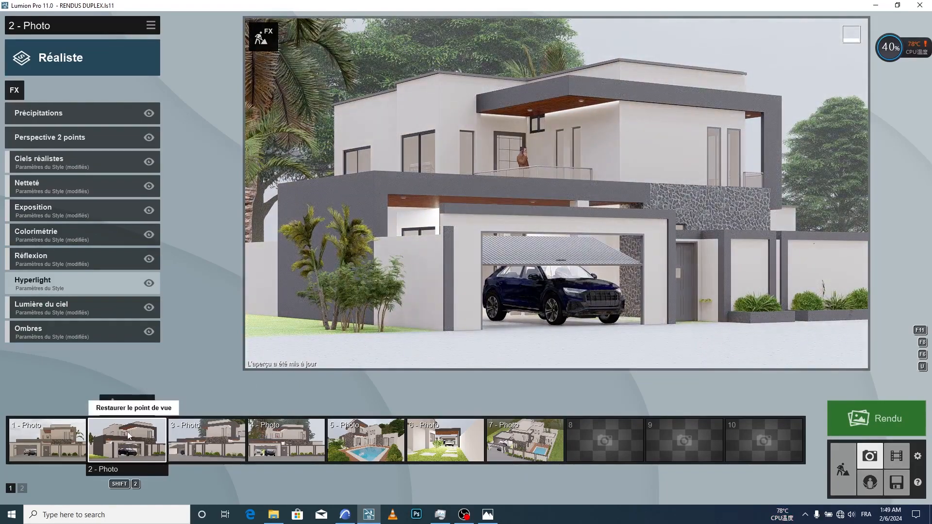
click(115, 406)
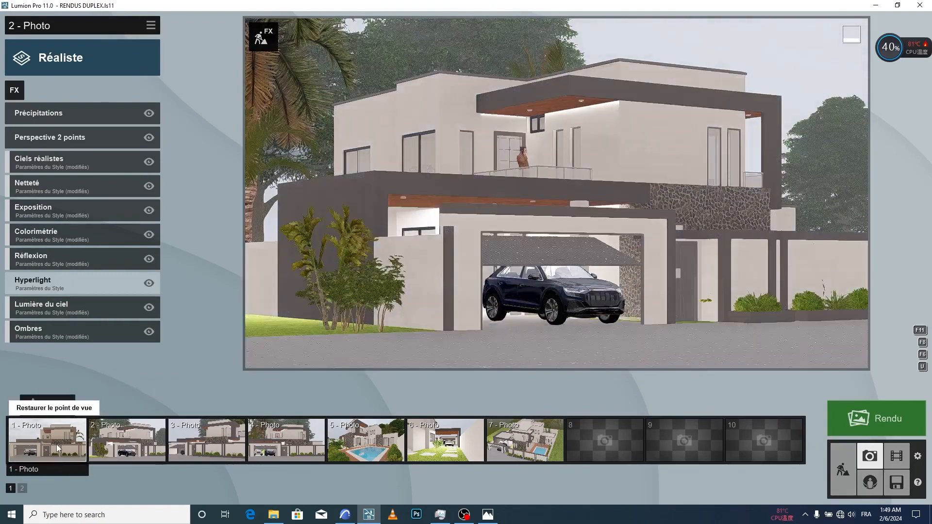
Review the saved views of photos 1, 6 and 7, refreshing the previews to check the effects
click(56, 444)
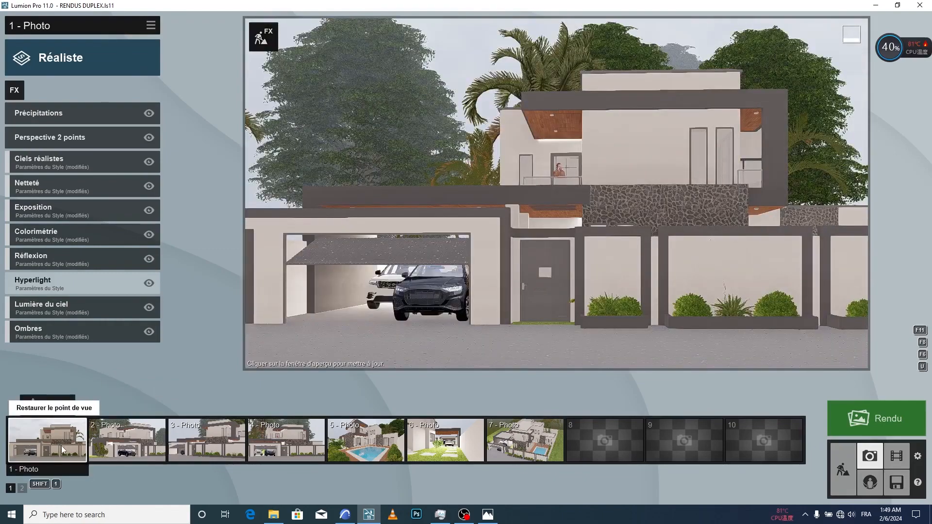
click(526, 263)
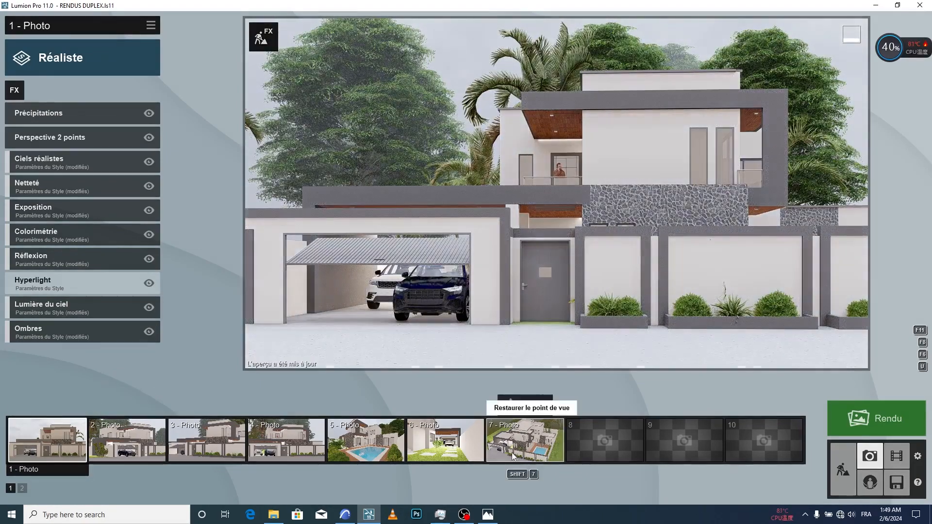
click(514, 449)
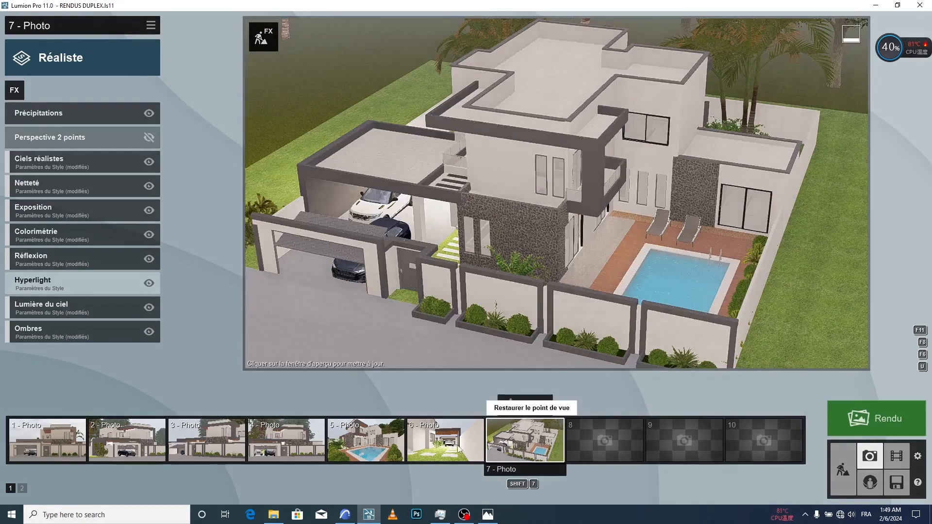
click(444, 441)
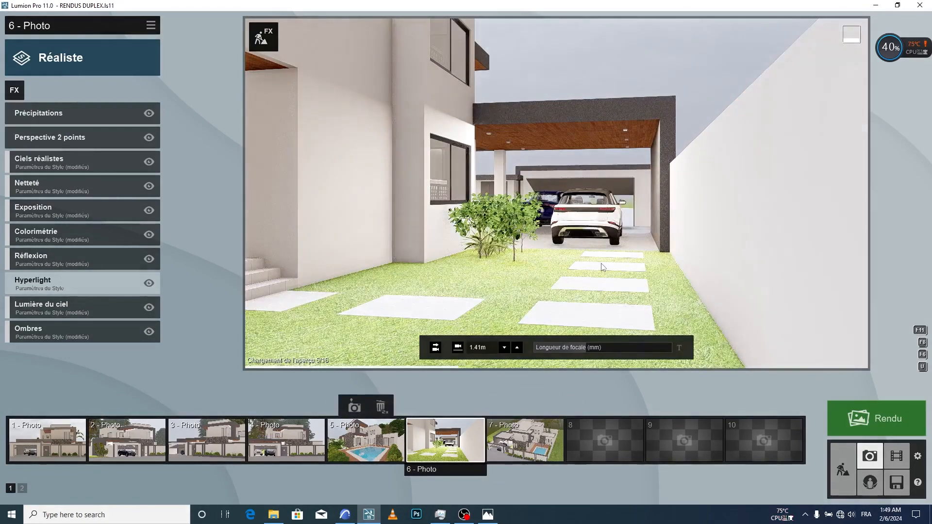
click(530, 429)
click(604, 239)
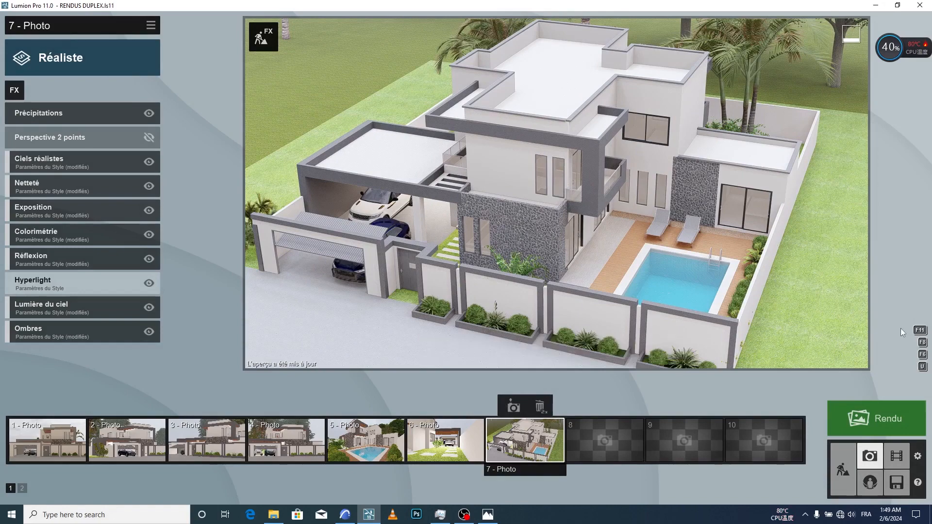
Set up a pack render of all seven photos at Impression 3840x2160, with the JPG file name RD
click(889, 421)
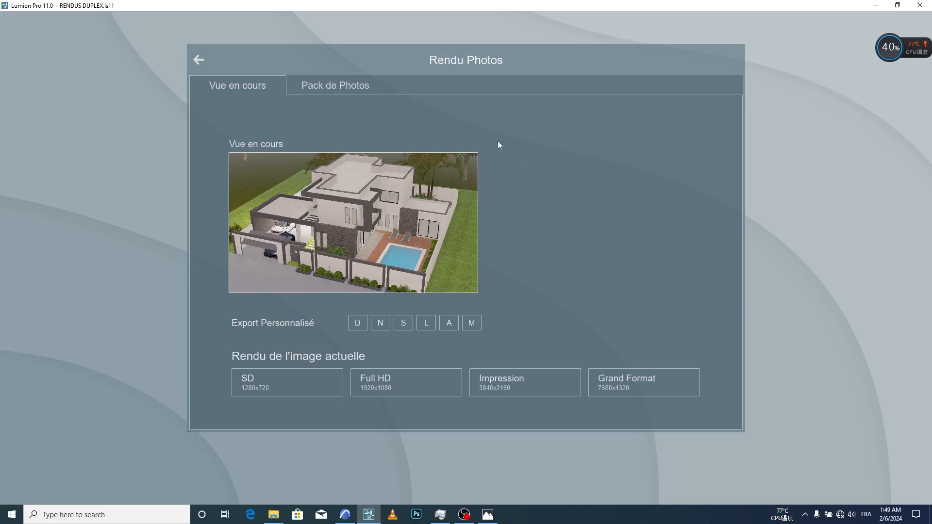
click(339, 88)
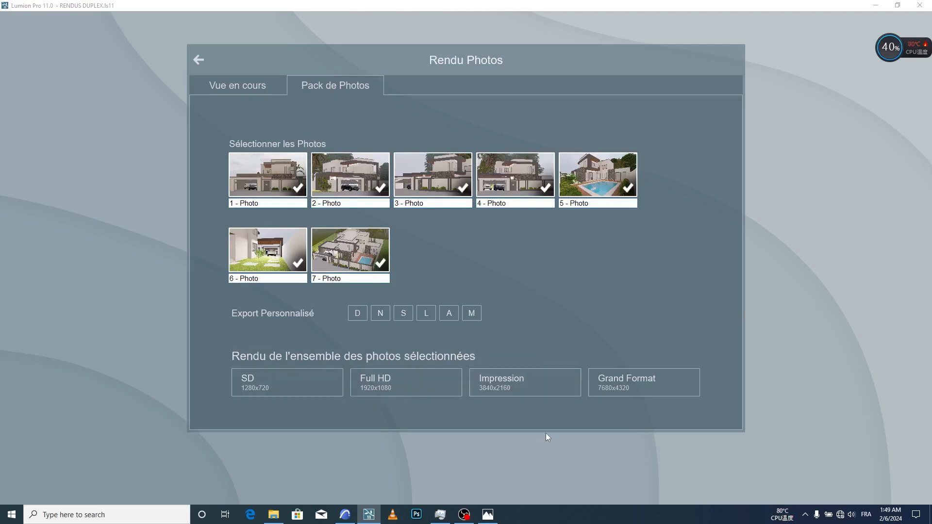
click(524, 384)
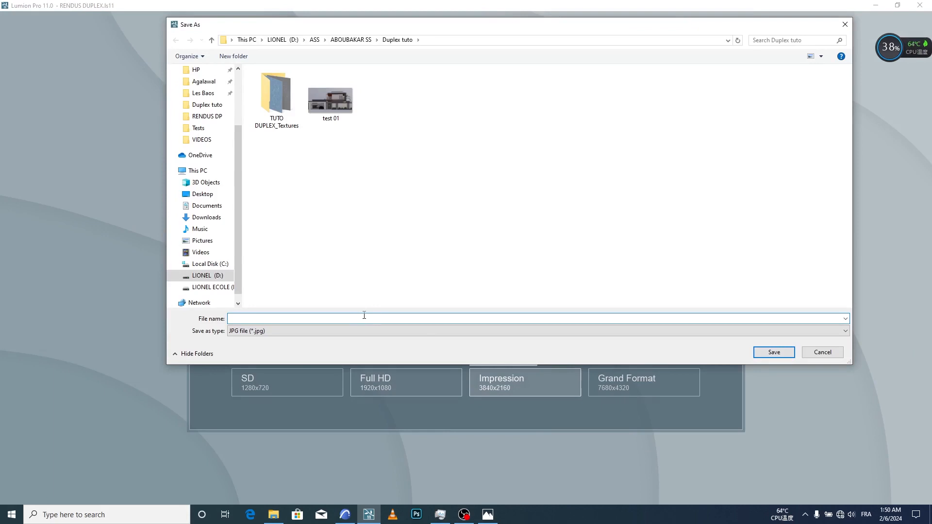
text(R)
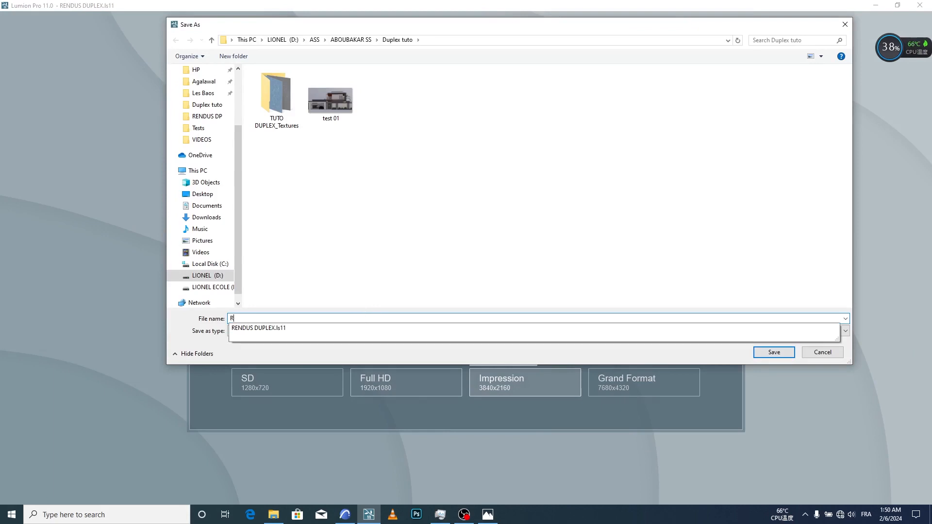
text(D)
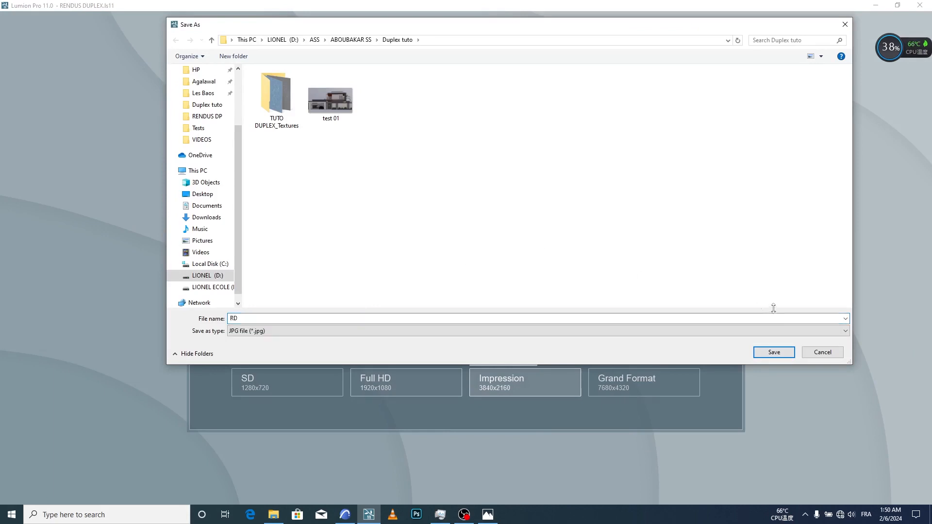
Examine the photo names in the pack by moving the save window out of the way
drag(579, 25, 560, 257)
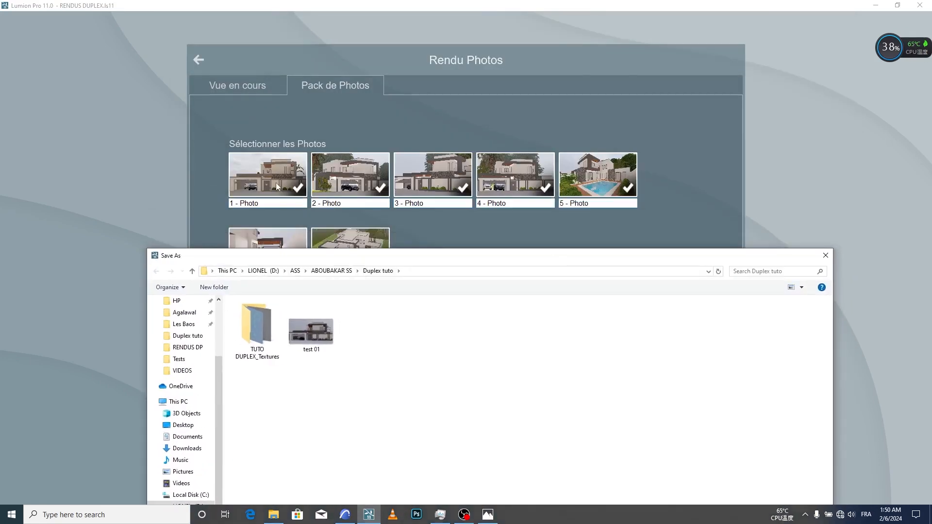
double_click(236, 204)
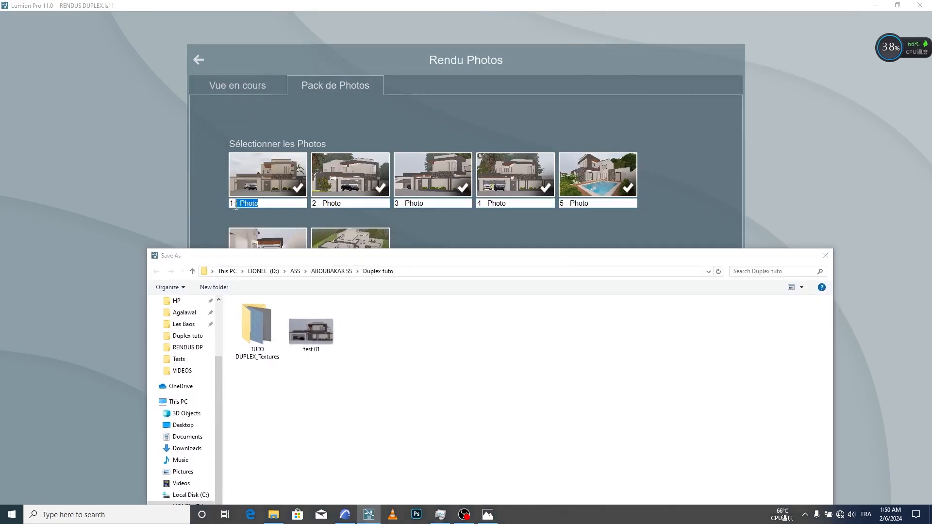
click(297, 254)
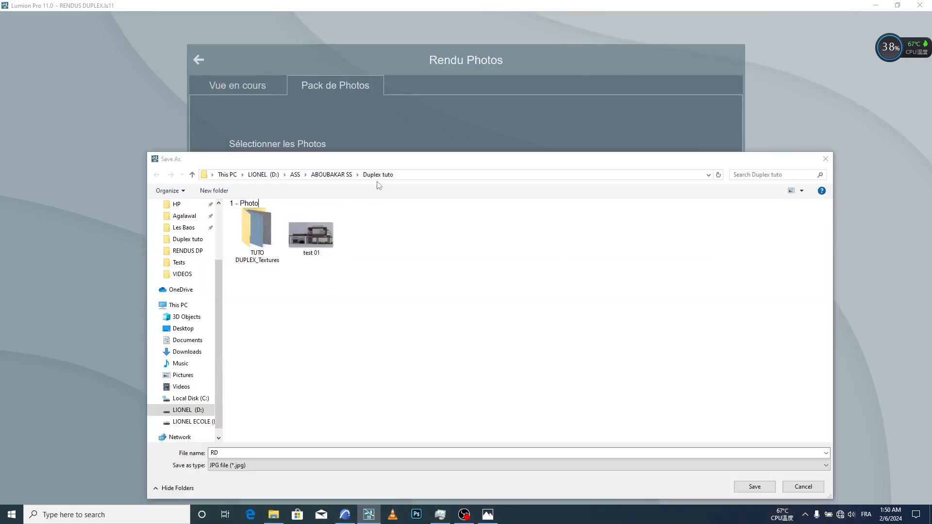
drag(379, 163, 380, 229)
click(285, 203)
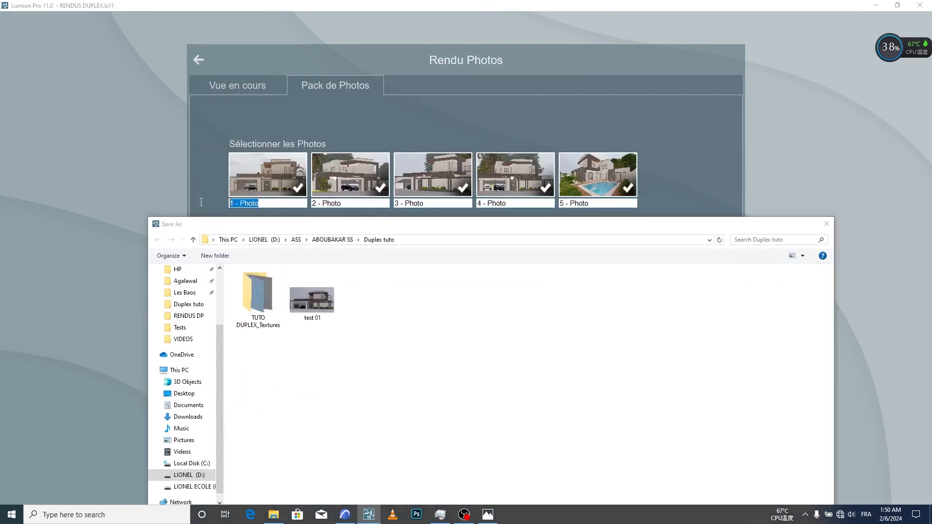
click(234, 453)
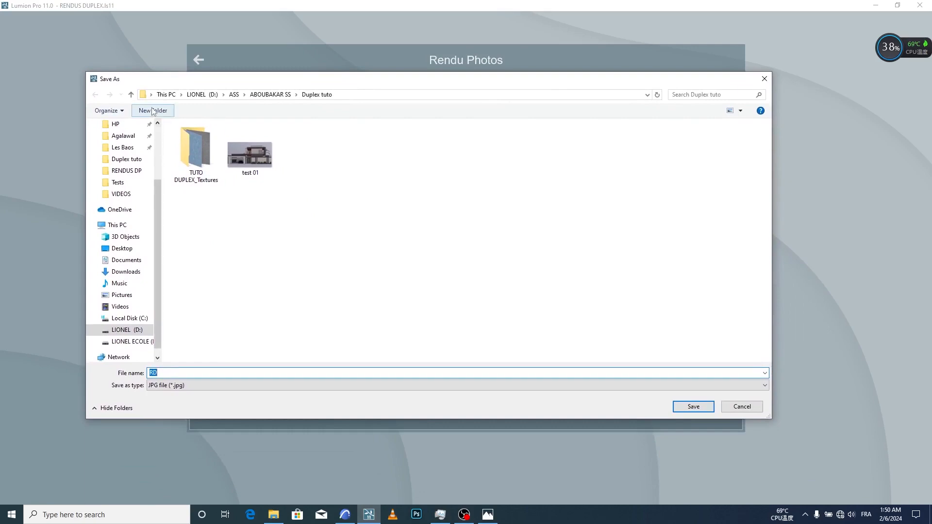
Save the pack to the Duplex tuto folder to run the render, close the finished render and save the project
click(701, 409)
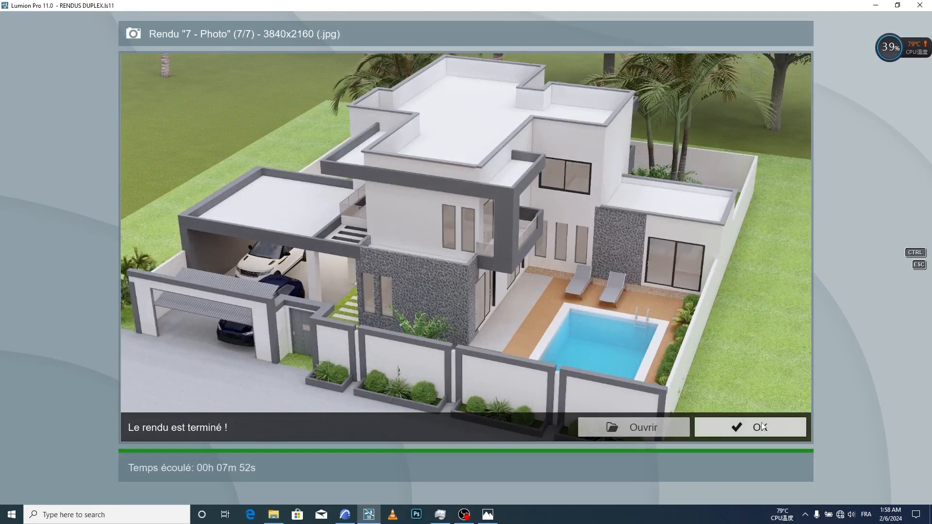
click(761, 426)
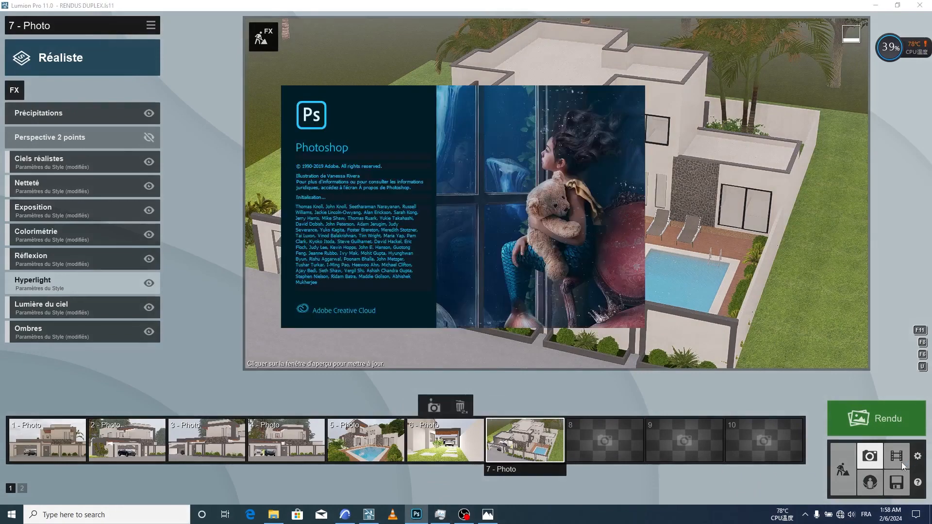
click(896, 482)
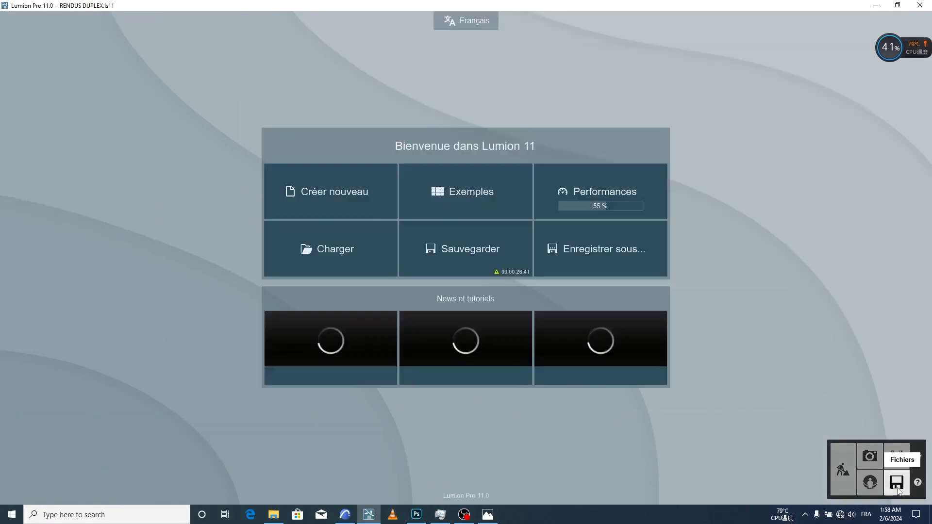
click(507, 260)
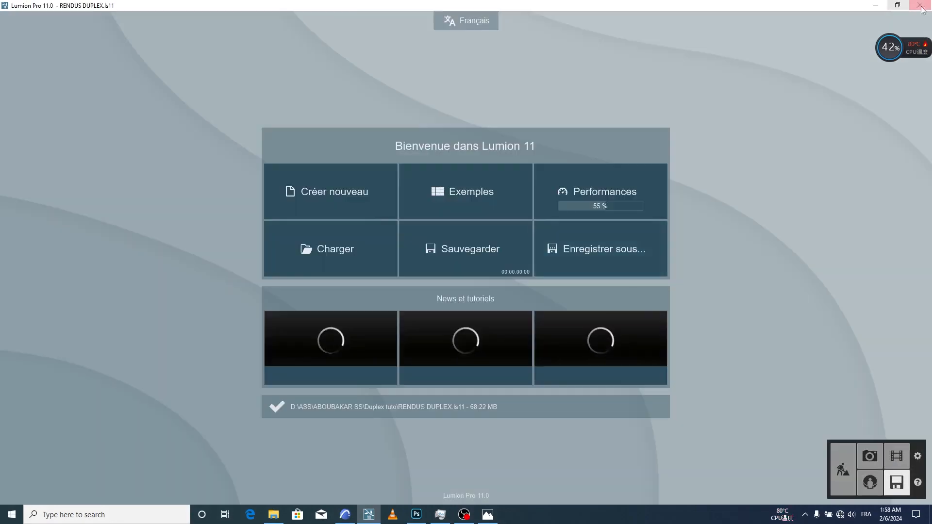
Exit Lumion and close the TUTO DUPLEX project in ArchiCAD without saving its changes
click(919, 5)
click(511, 286)
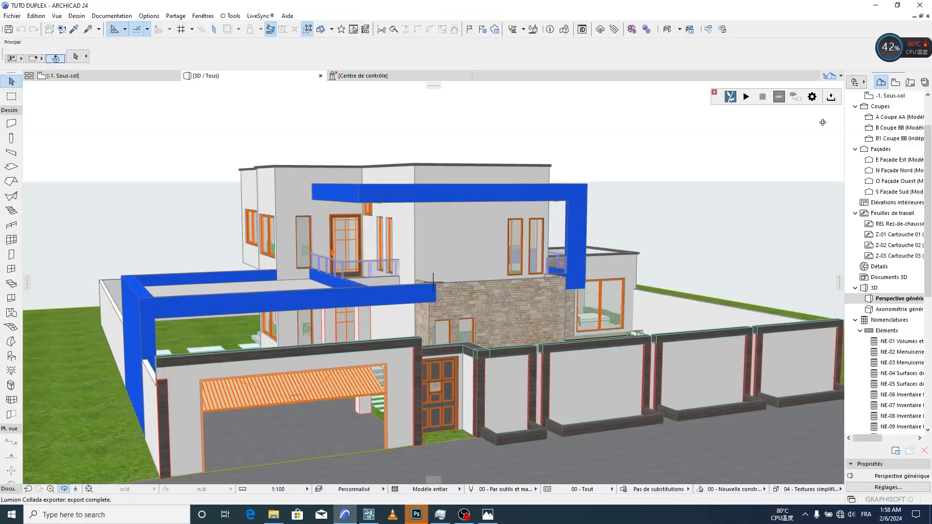
click(919, 6)
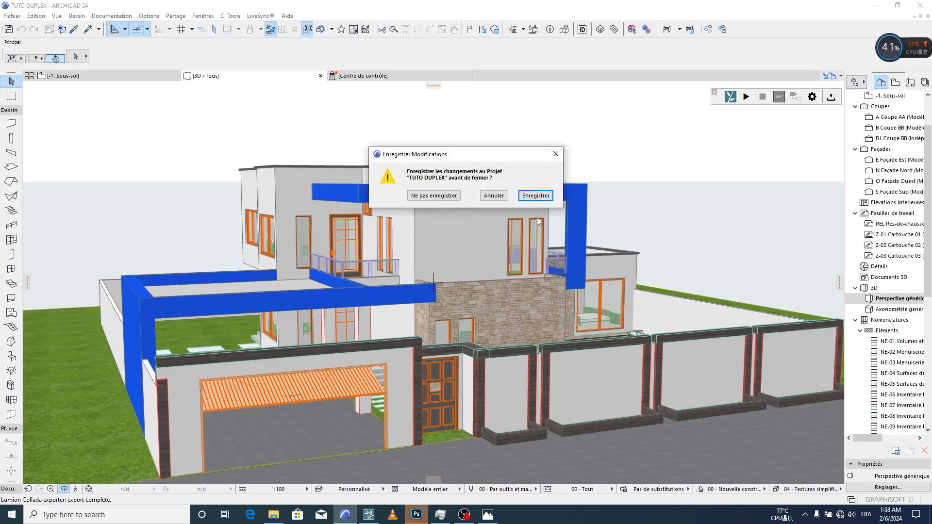
click(449, 196)
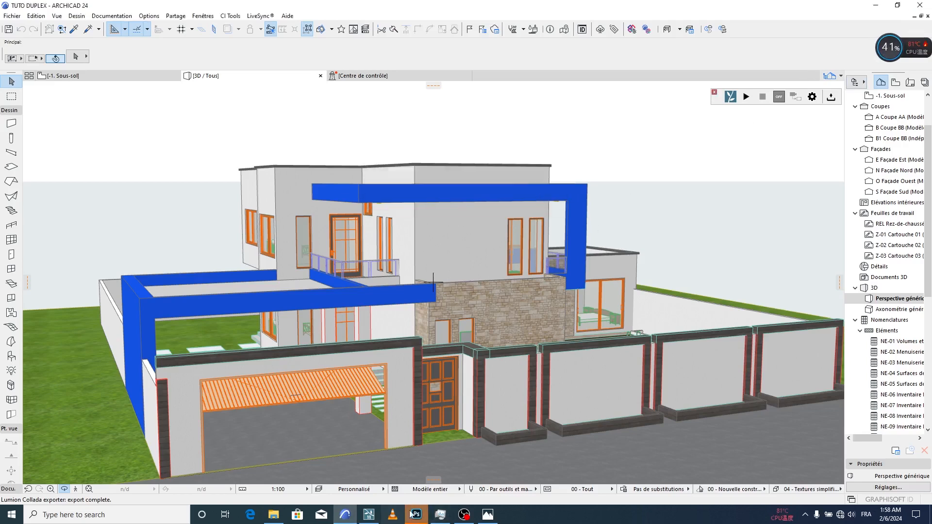
Switch to File Explorer, open the Duplex tuto folder and select the RD_1 - Photo render
click(415, 514)
click(273, 514)
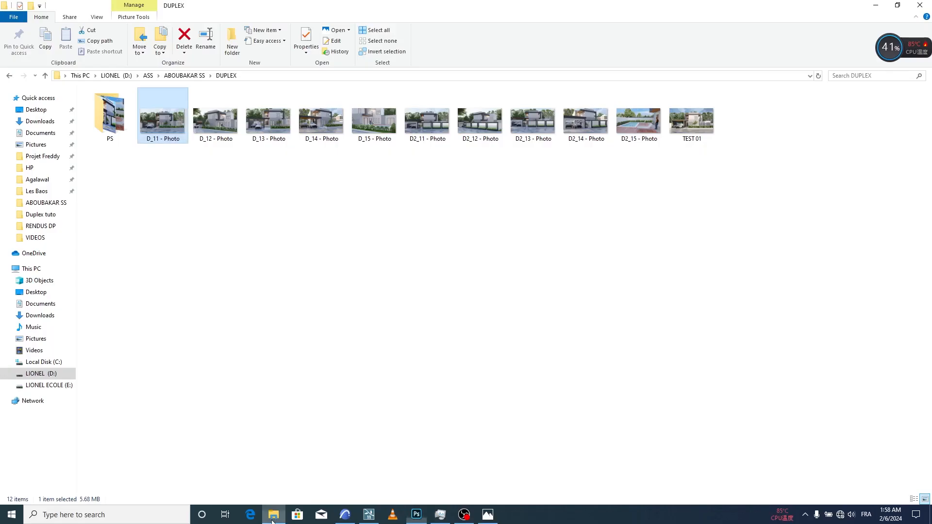
click(46, 226)
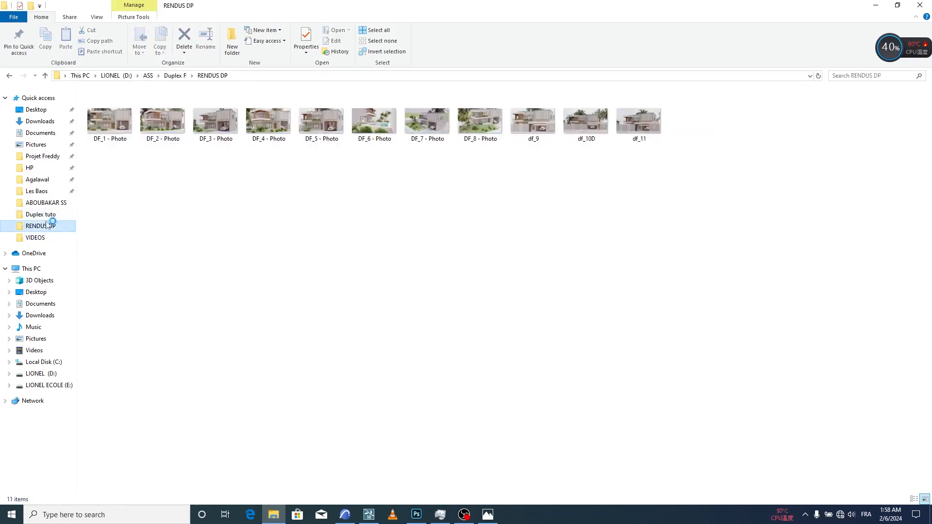
click(42, 214)
click(175, 117)
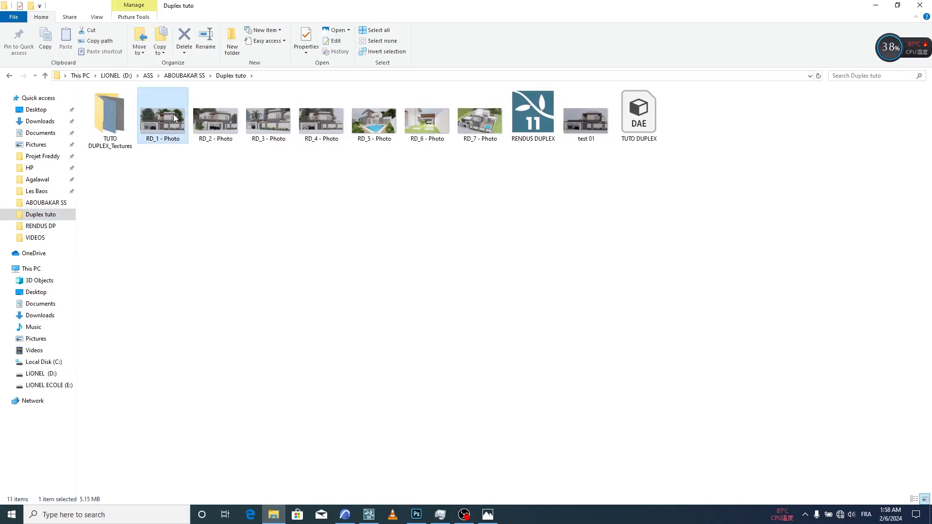
View the finished renders from RD_1 through RD_6 in the photo viewer and close it
double_click(175, 118)
click(906, 265)
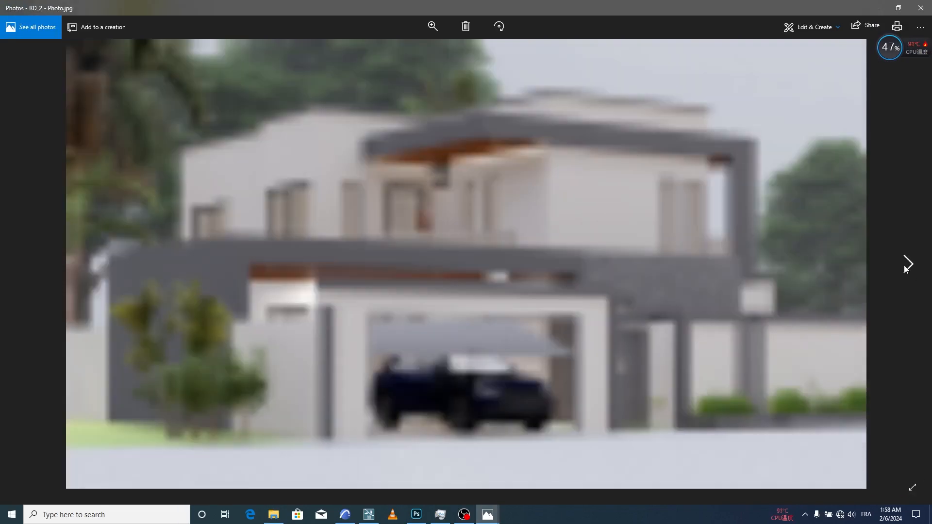
click(905, 266)
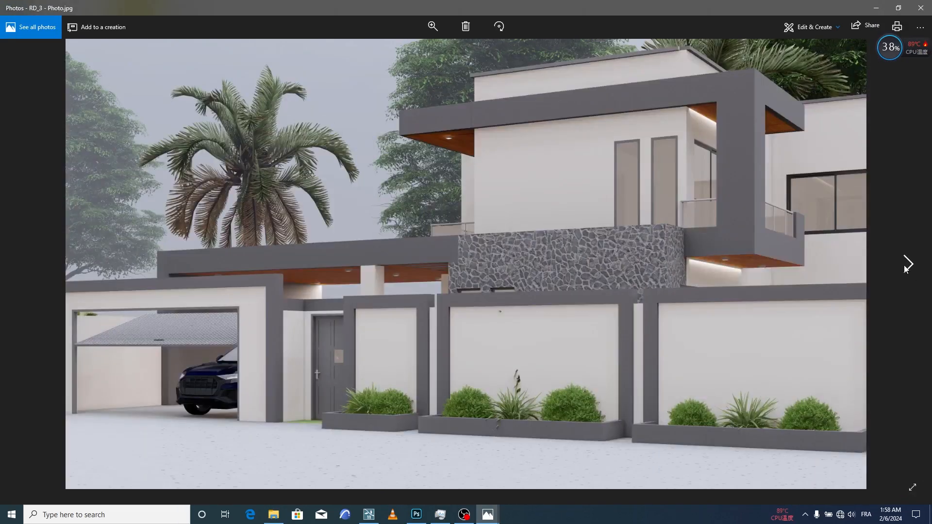
click(906, 266)
click(905, 266)
click(905, 266)
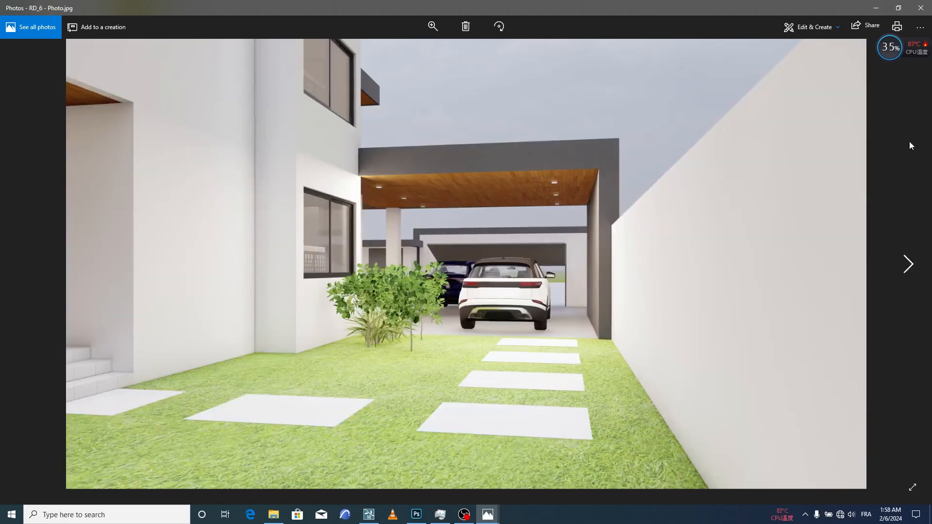
click(922, 5)
Open the seven renders RD_1 to RD_7 in Photoshop and bring RD_1 - Photo to the front
click(419, 208)
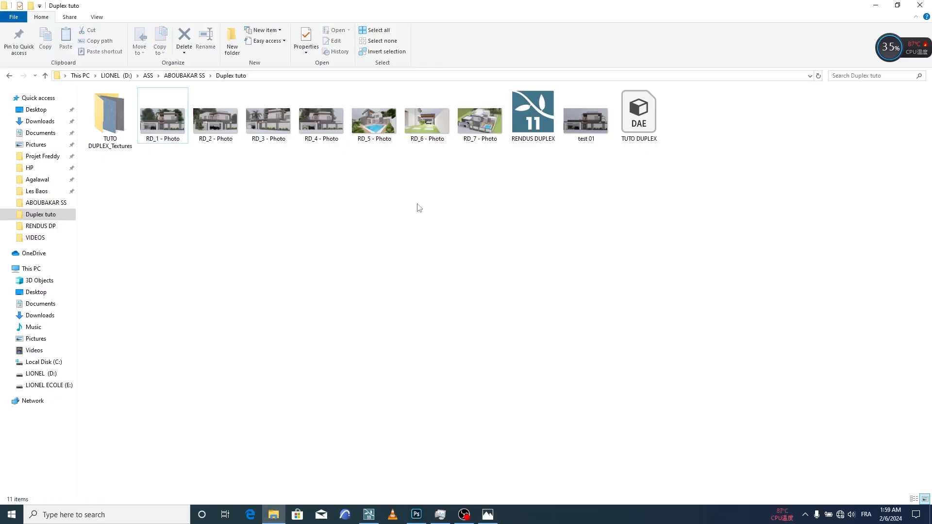
drag(489, 201, 141, 90)
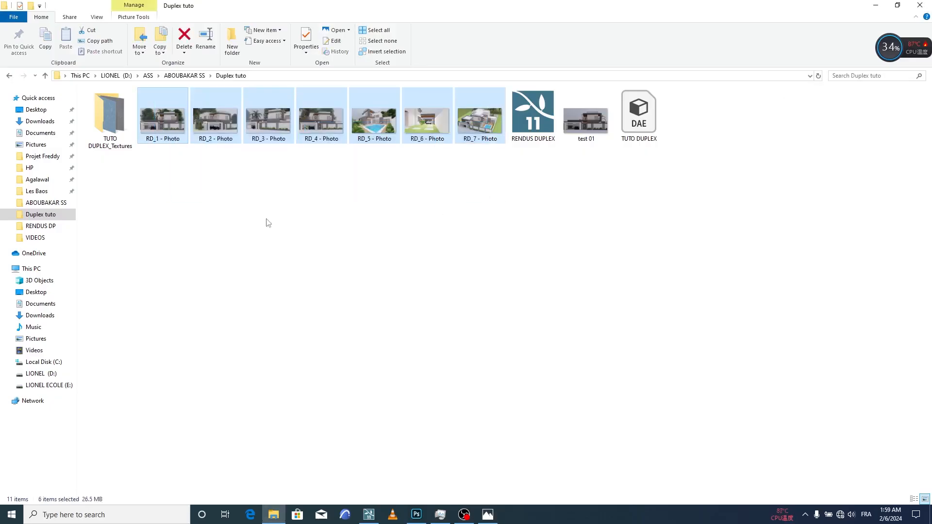
drag(156, 130, 338, 287)
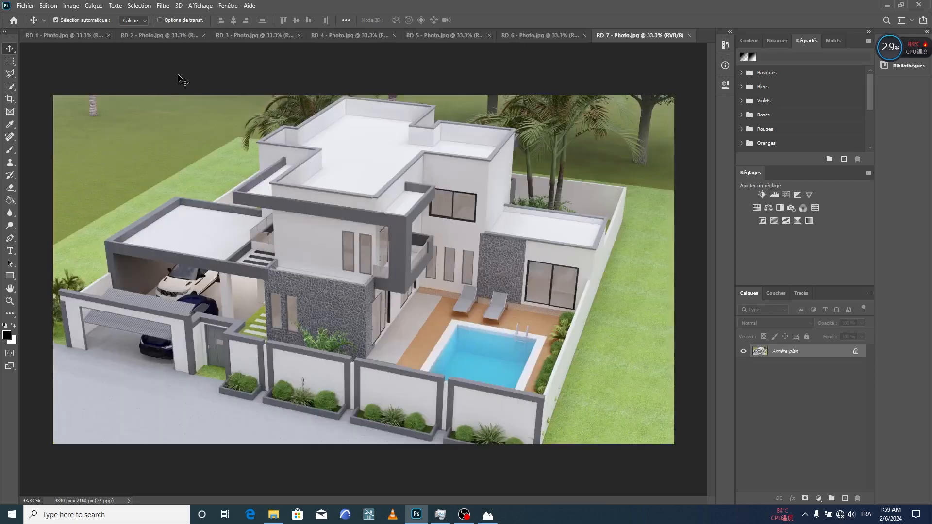
click(70, 37)
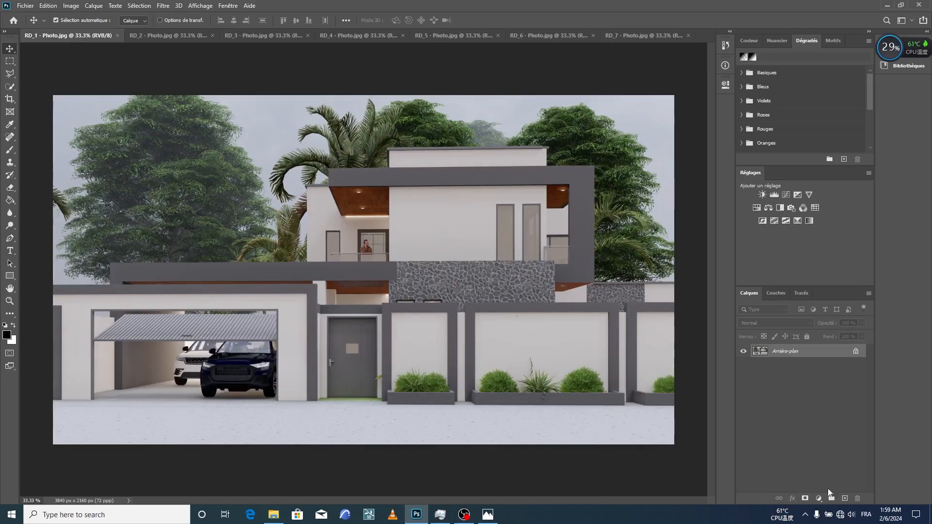
Add a Curves adjustment layer to RD_1, darkening the shadows and lifting the highlights, and compare the image with and without it
click(819, 499)
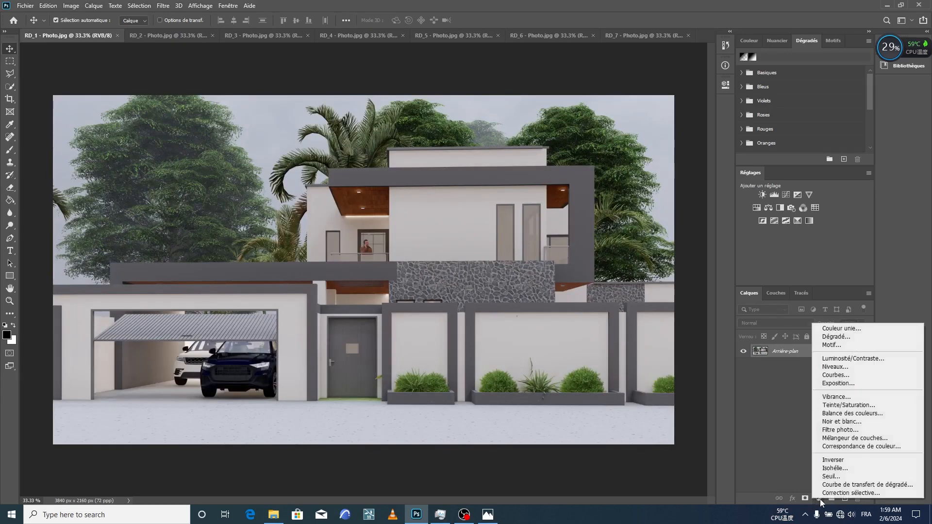
click(843, 375)
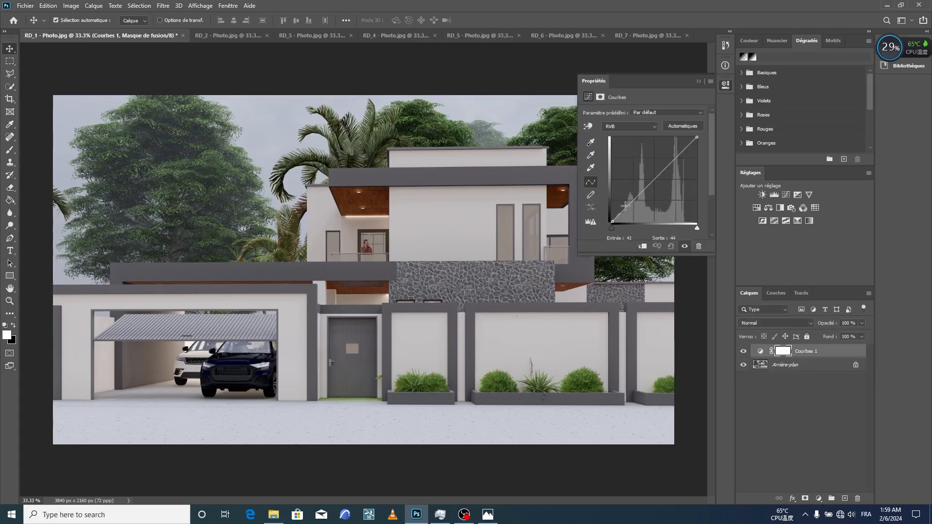
drag(625, 207, 631, 210)
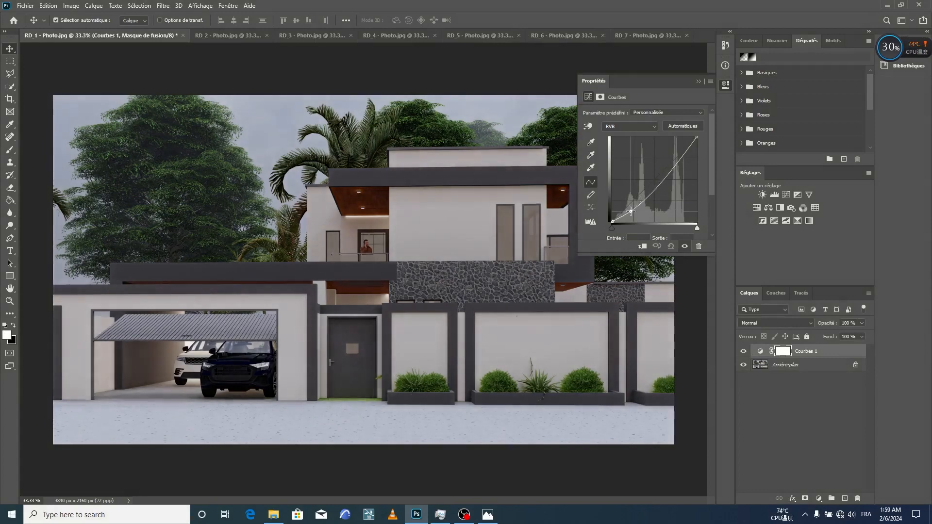
drag(674, 167, 674, 157)
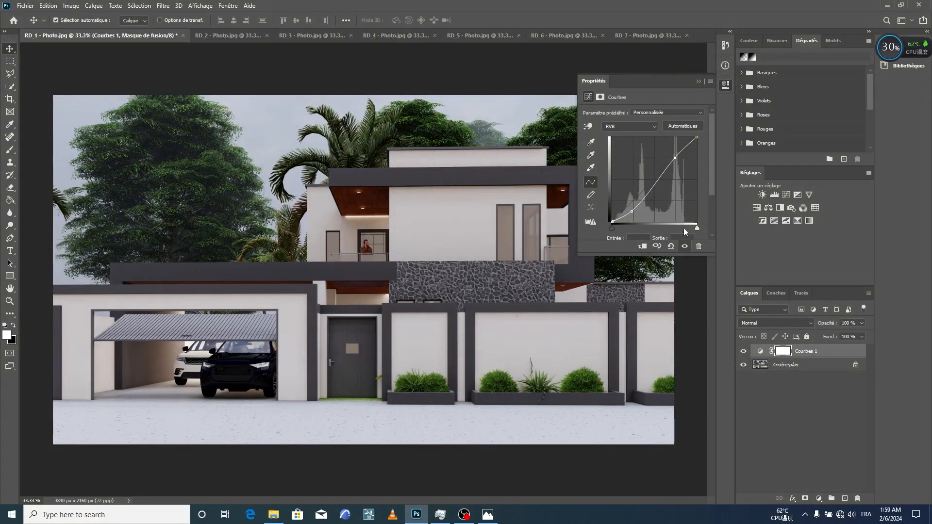
click(685, 246)
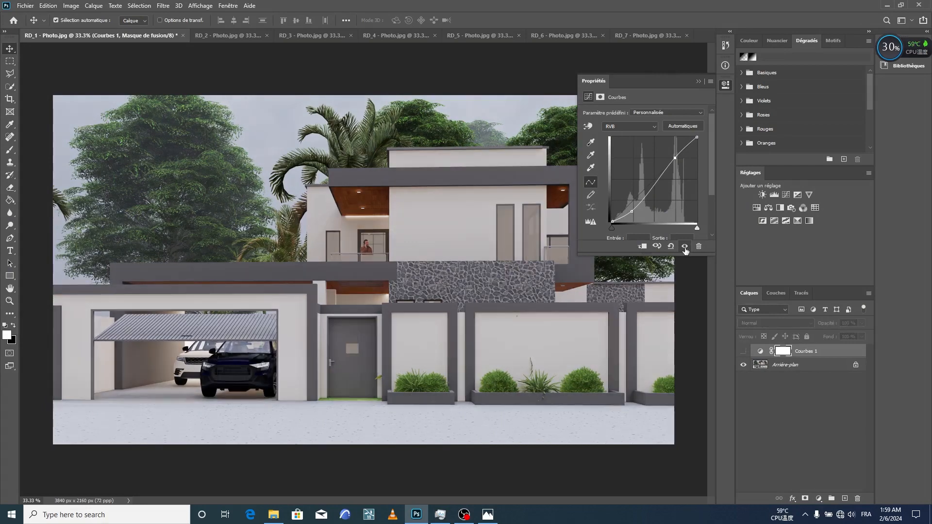
click(684, 247)
click(685, 246)
click(685, 247)
click(685, 247)
click(685, 246)
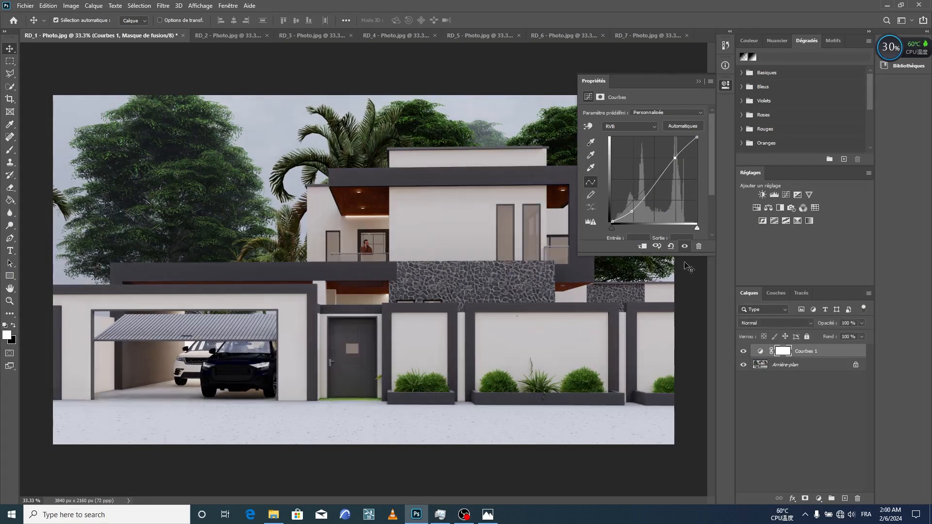
Add an Exposure adjustment layer to RD_1 with exposure +0.89 and compare the image with and without it
click(684, 318)
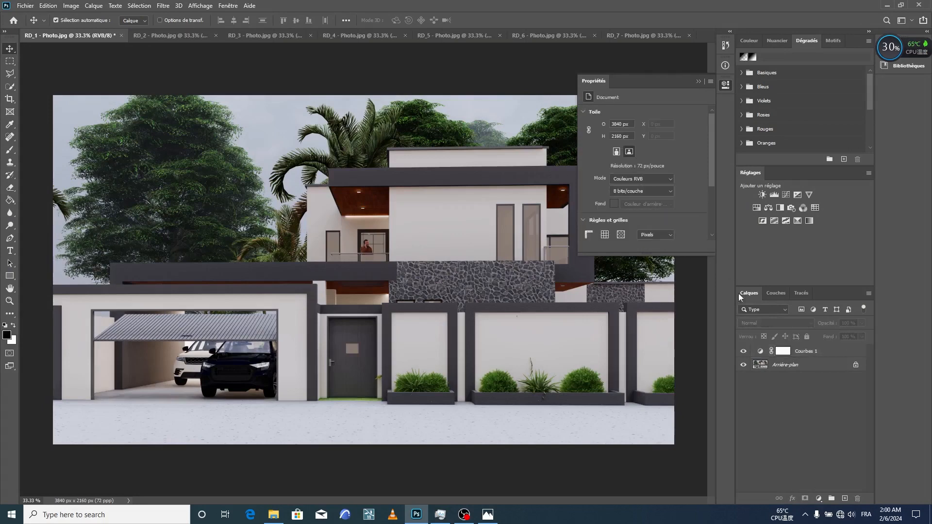
click(699, 81)
click(819, 498)
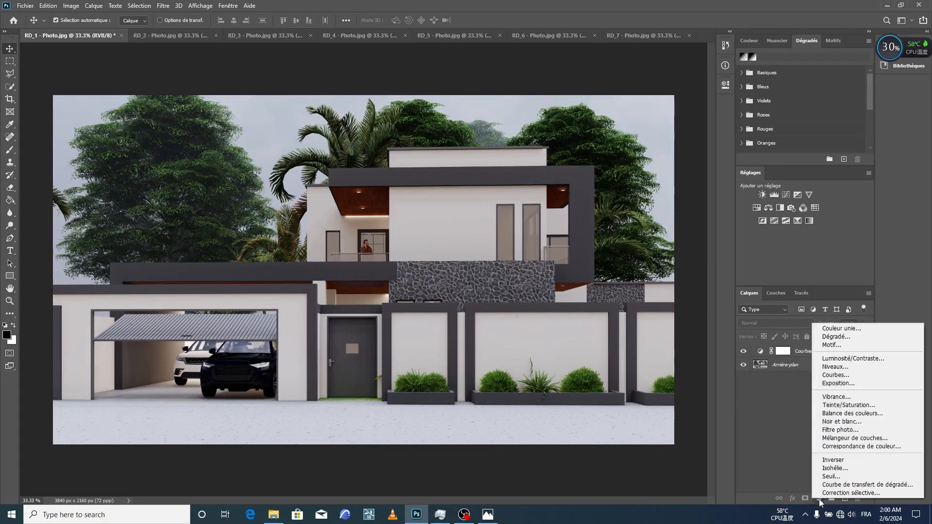
click(837, 384)
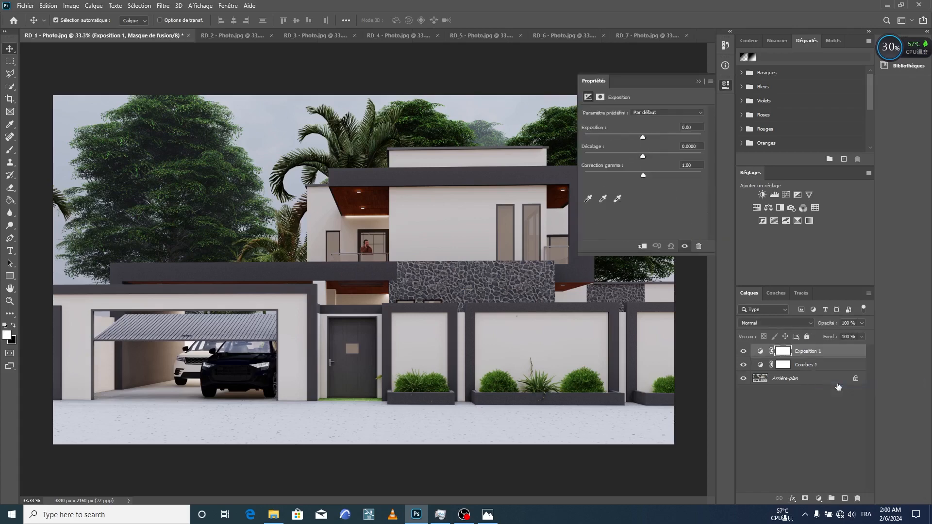
drag(643, 137, 650, 138)
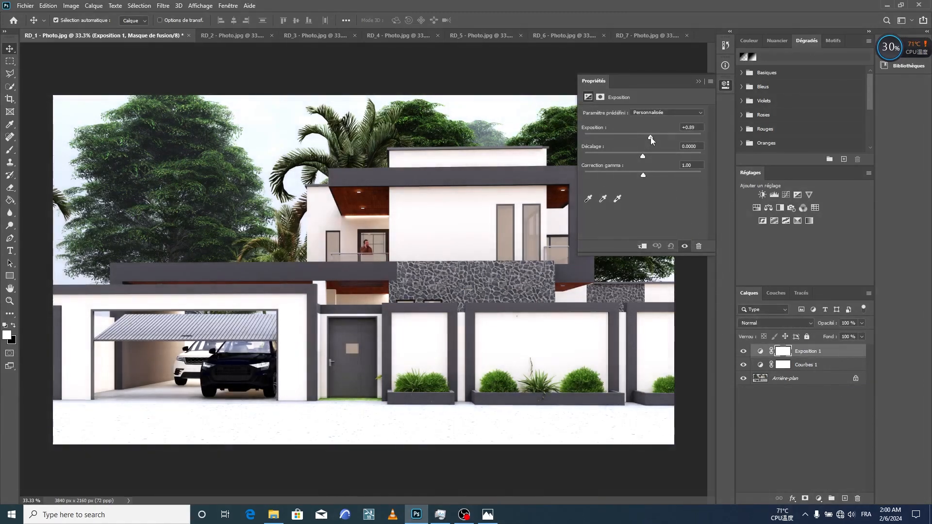
click(685, 246)
click(685, 247)
click(691, 291)
click(698, 83)
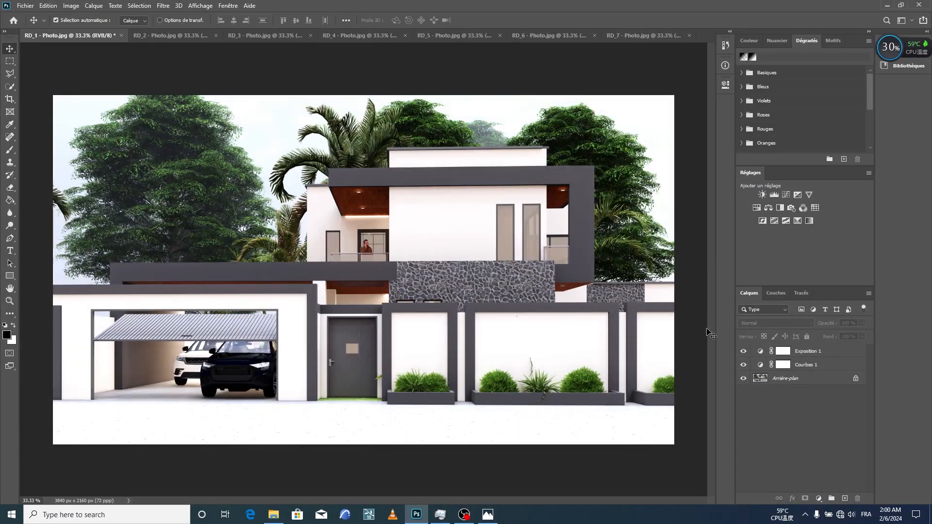
click(818, 498)
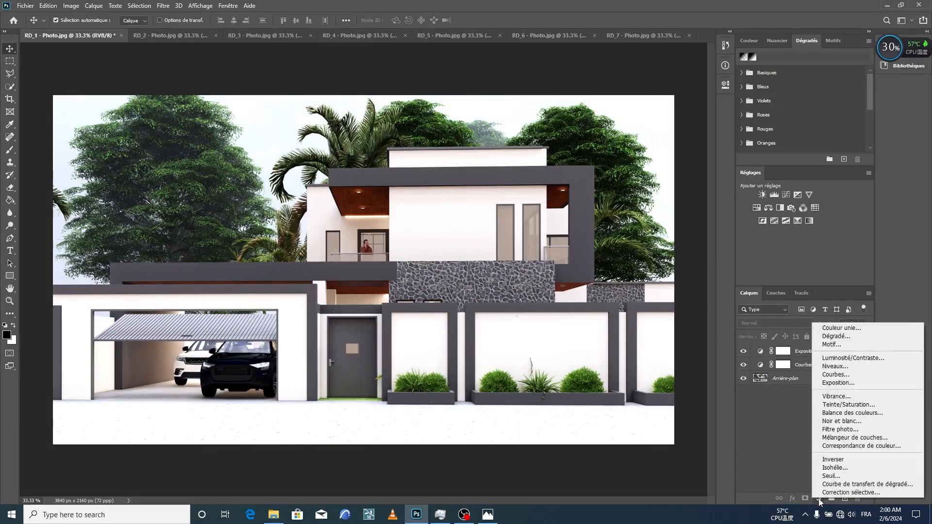
click(869, 413)
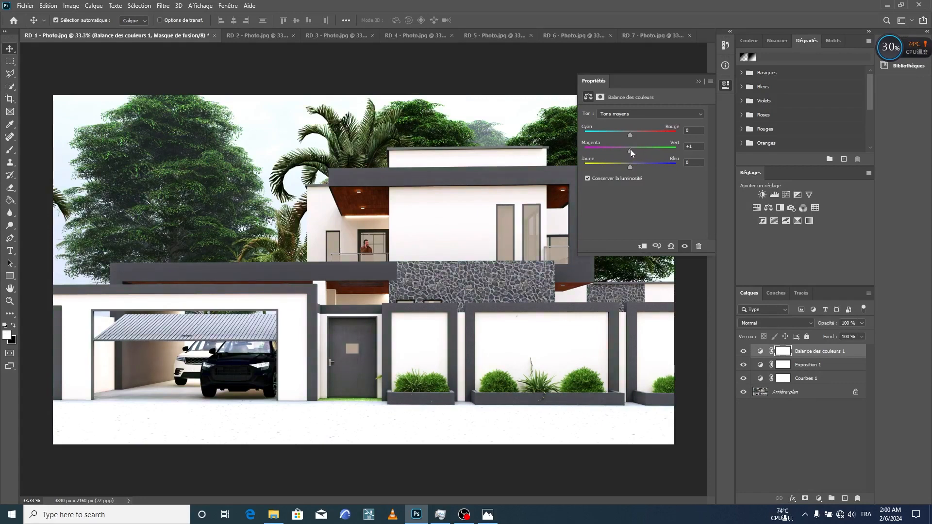
click(698, 247)
click(441, 190)
Add a Hue/Saturation adjustment layer raising the saturation of the greens to +38, and compare the image with and without it
click(819, 499)
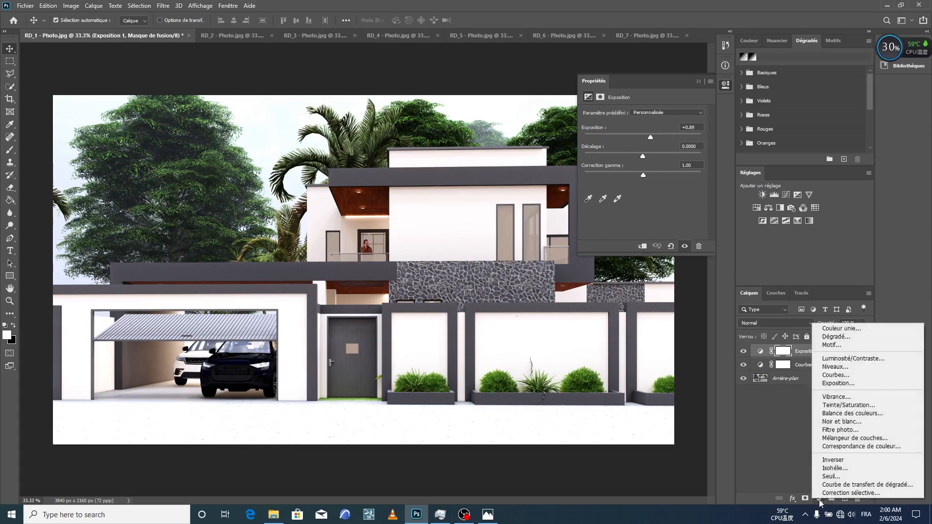
click(840, 405)
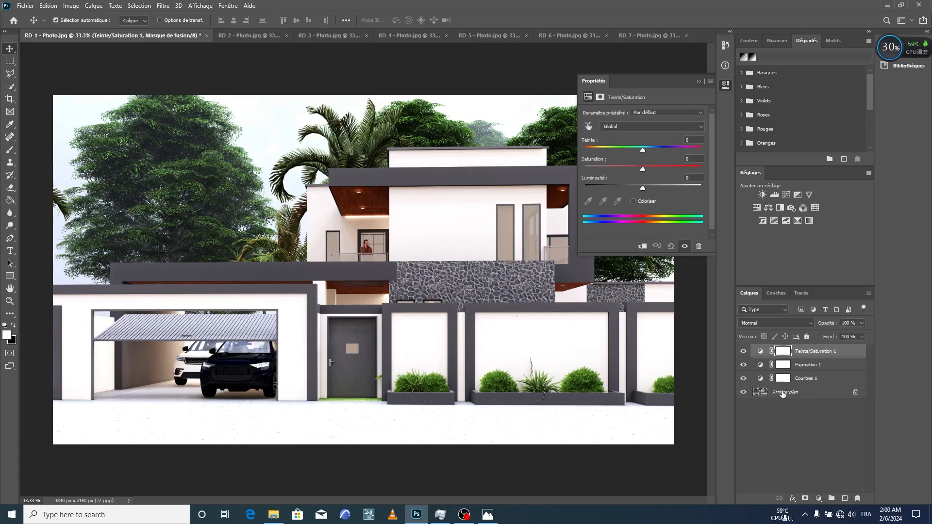
click(700, 126)
click(647, 156)
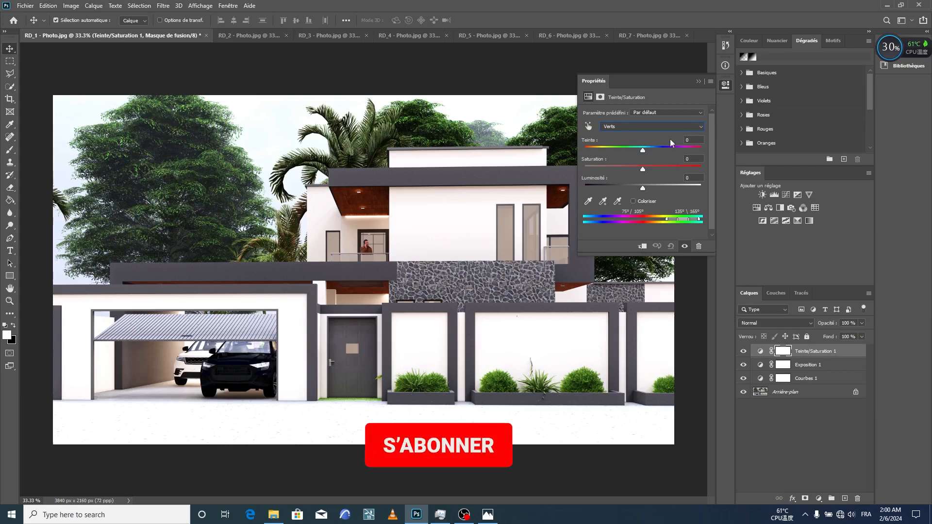
drag(643, 168, 665, 171)
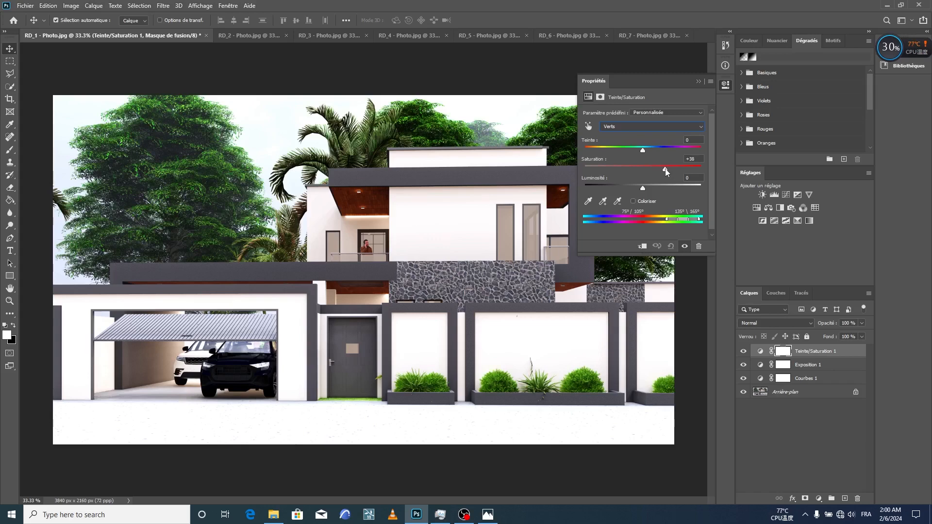
click(684, 247)
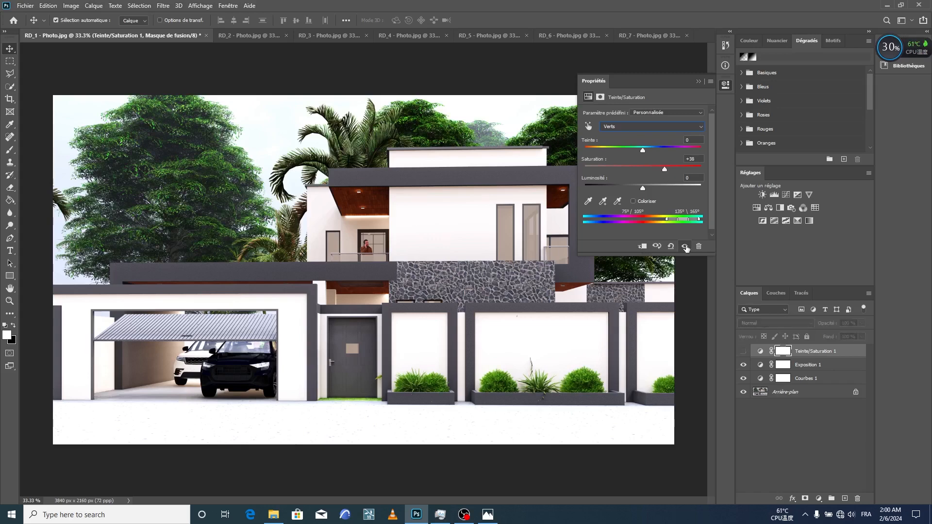
click(685, 246)
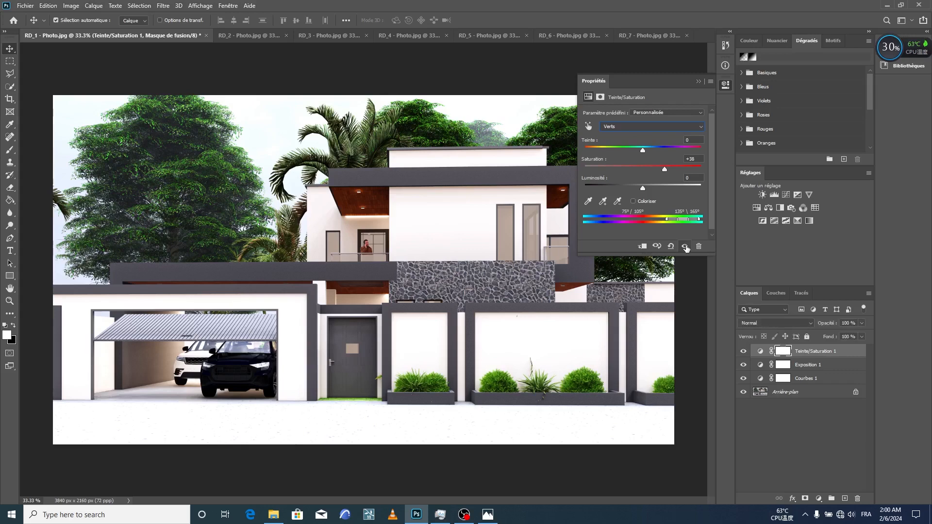
click(699, 81)
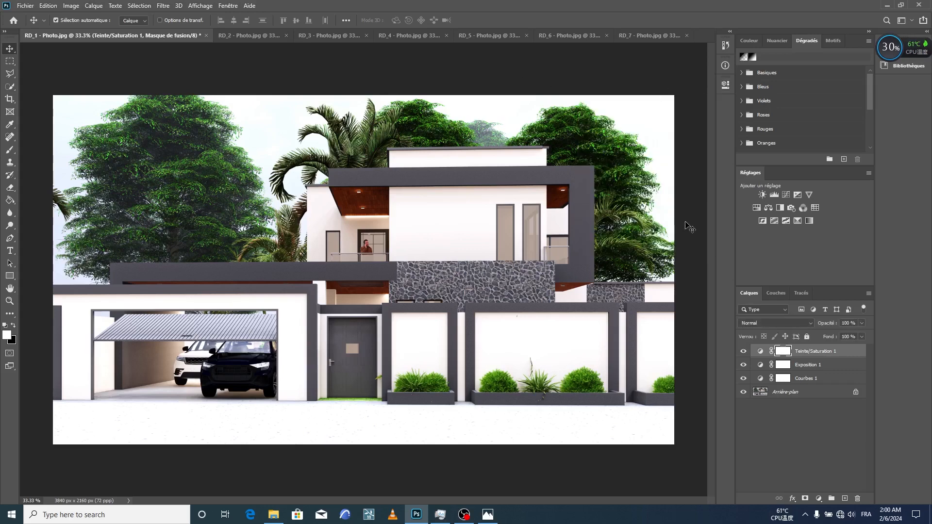
Reopen the Curves 1 adjustment, raise its lower curve point to lighten the shadows, and compare the image with and without it
click(812, 381)
double_click(806, 382)
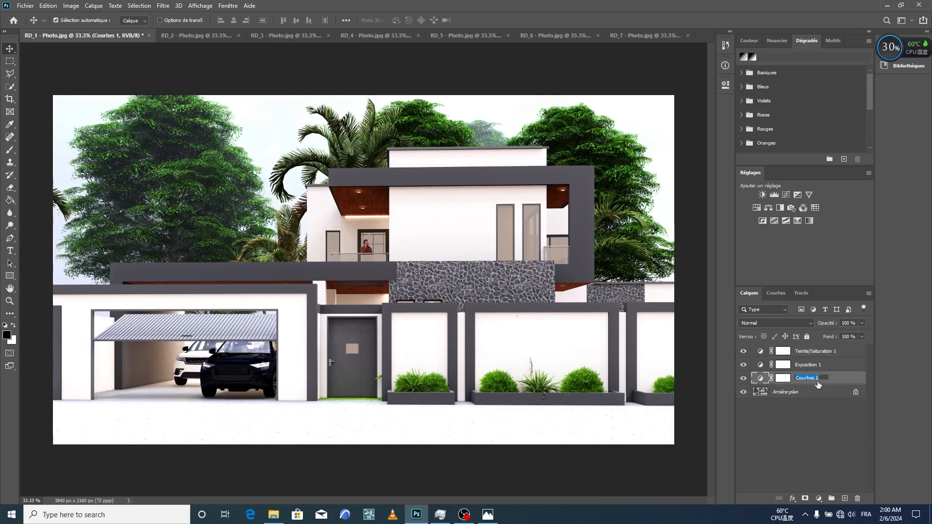
click(825, 407)
click(725, 84)
drag(632, 212, 628, 209)
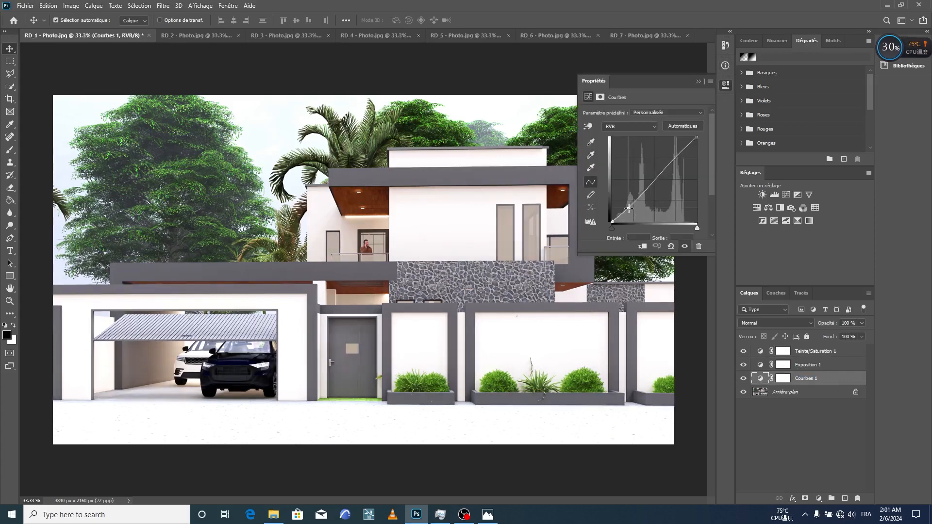
click(685, 246)
click(684, 246)
click(699, 81)
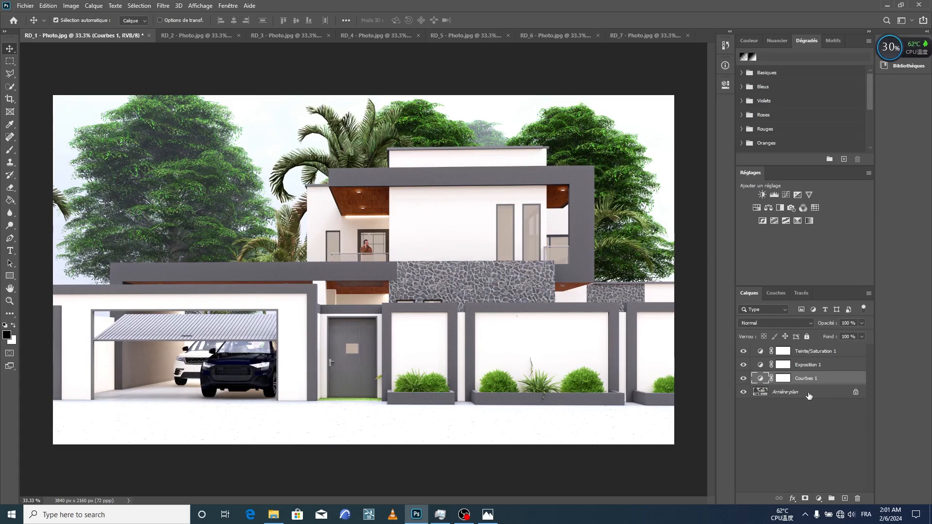
Group the Hue/Saturation, Exposure and Curves adjustment layers of RD_1
shift+click(834, 353)
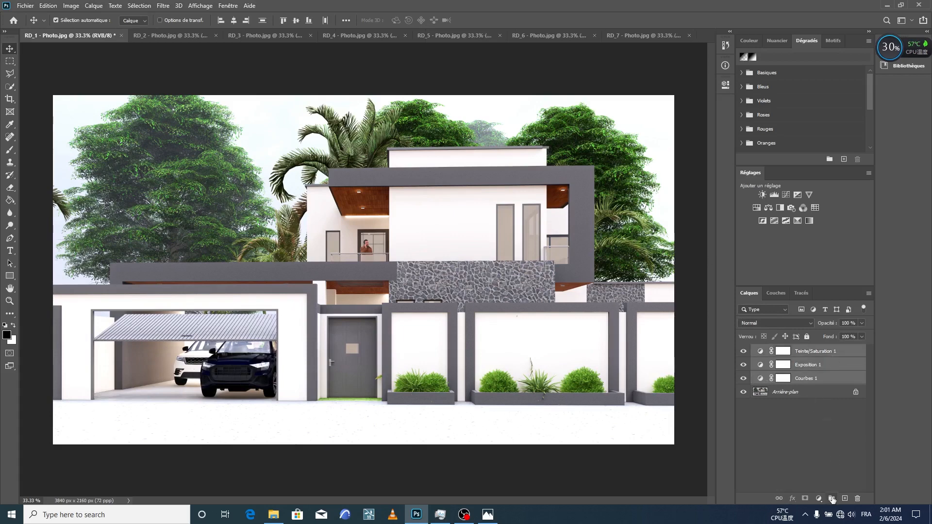
click(832, 499)
click(794, 404)
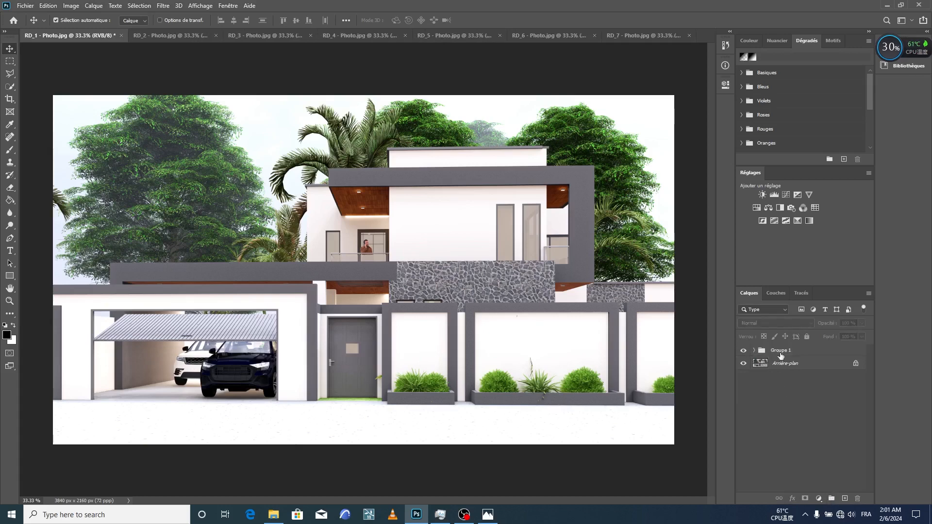
Copy the adjustment group from RD_1 into RD_2 and compare the render with and without it
click(780, 355)
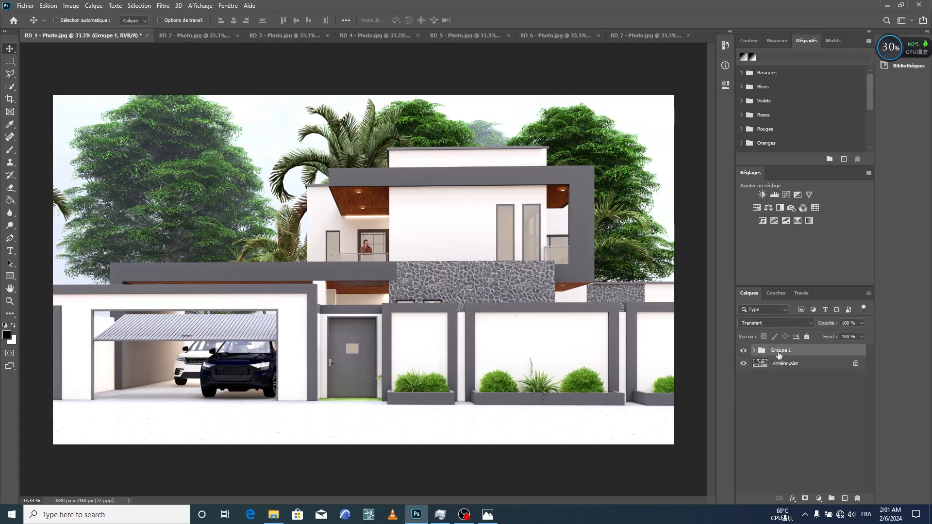
click(198, 36)
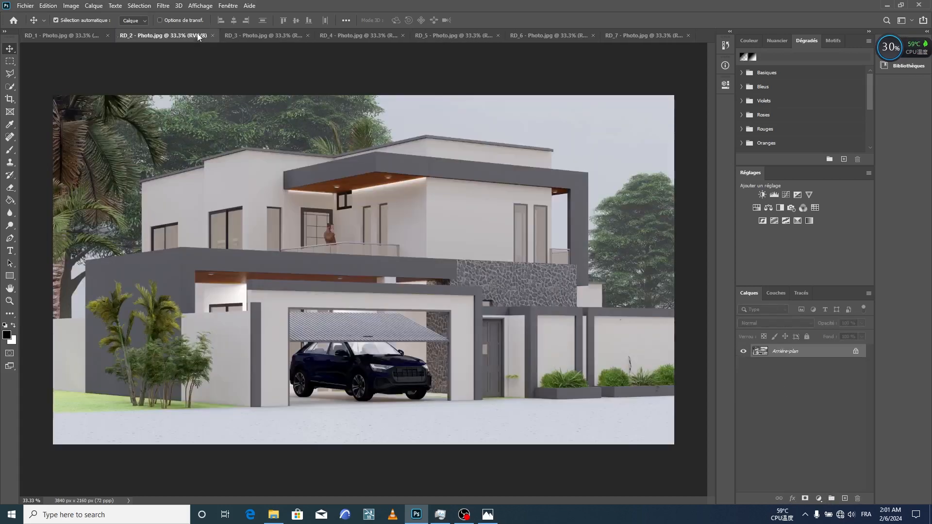
drag(197, 33, 814, 400)
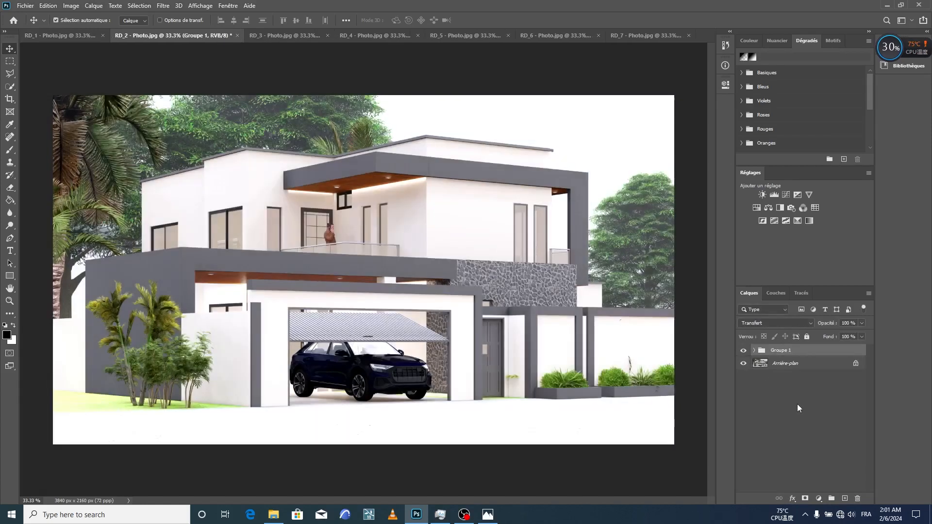
click(743, 350)
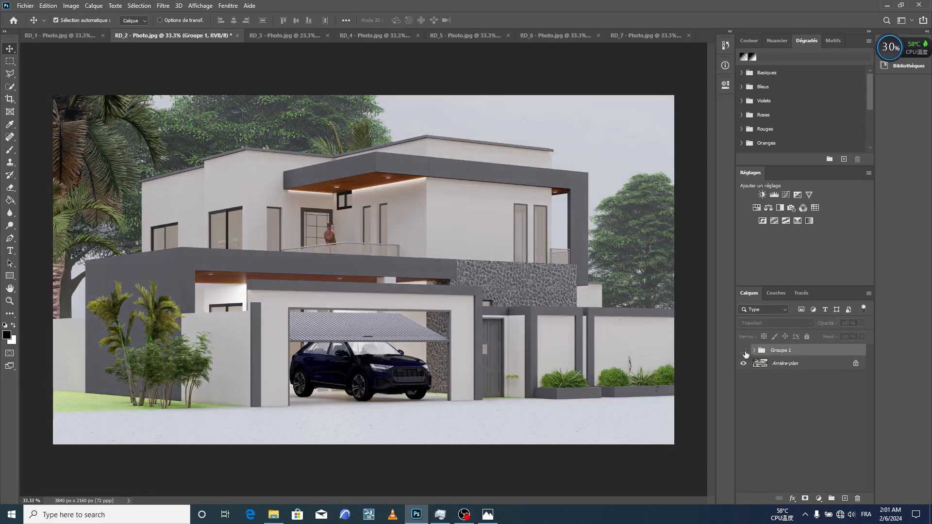
click(745, 351)
click(745, 351)
click(744, 352)
click(743, 352)
click(743, 351)
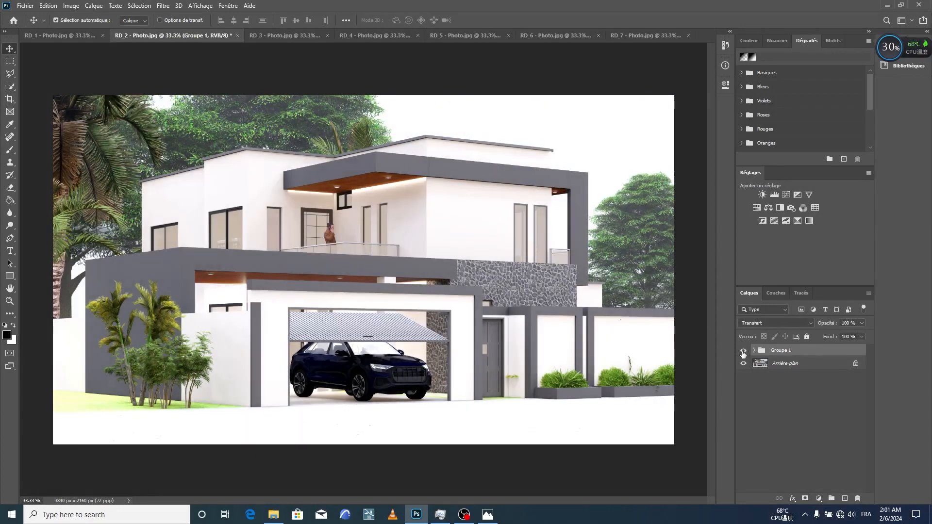
Copy the adjustment group into RD_3 and compare the render with and without it
click(302, 36)
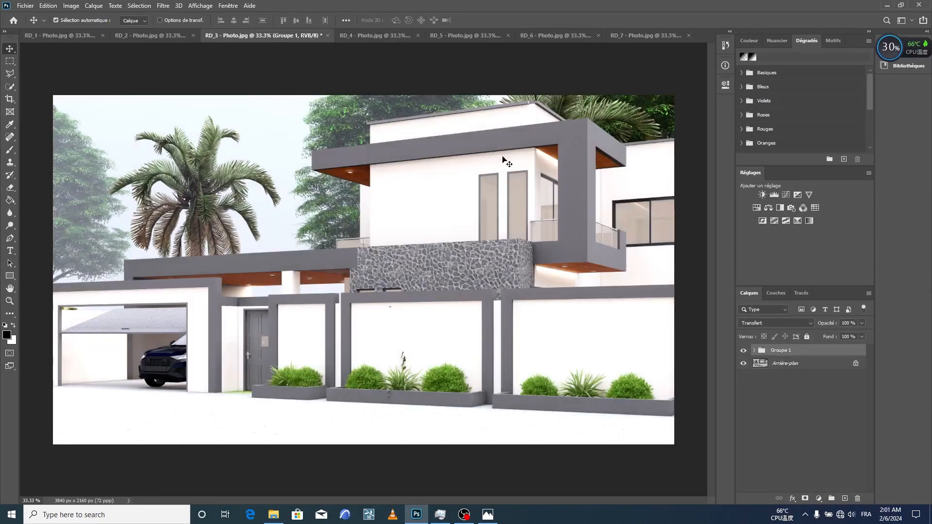
click(744, 353)
click(743, 350)
click(743, 351)
click(742, 352)
Return to RD_1 and open its Save for Web export with the PNG-24 preset at 3840 × 2160 px, previewing the whole image
click(137, 34)
click(83, 35)
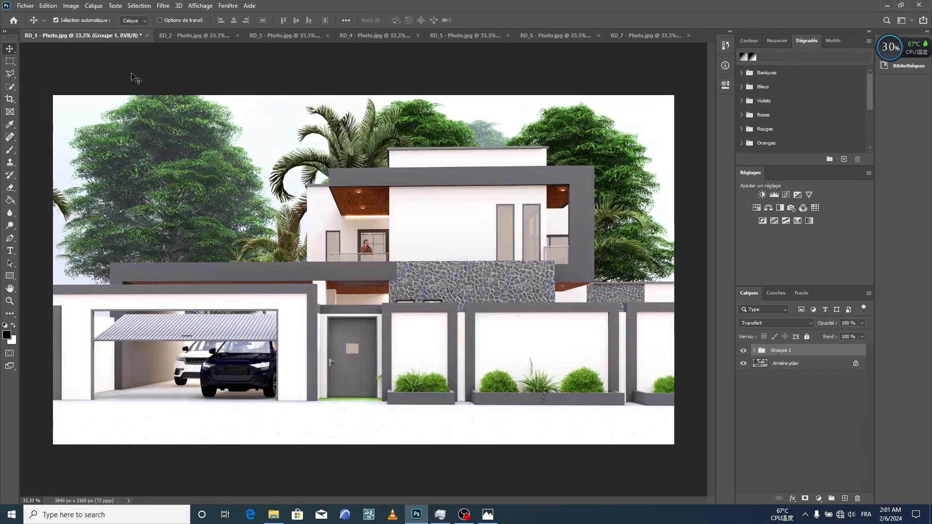
click(24, 6)
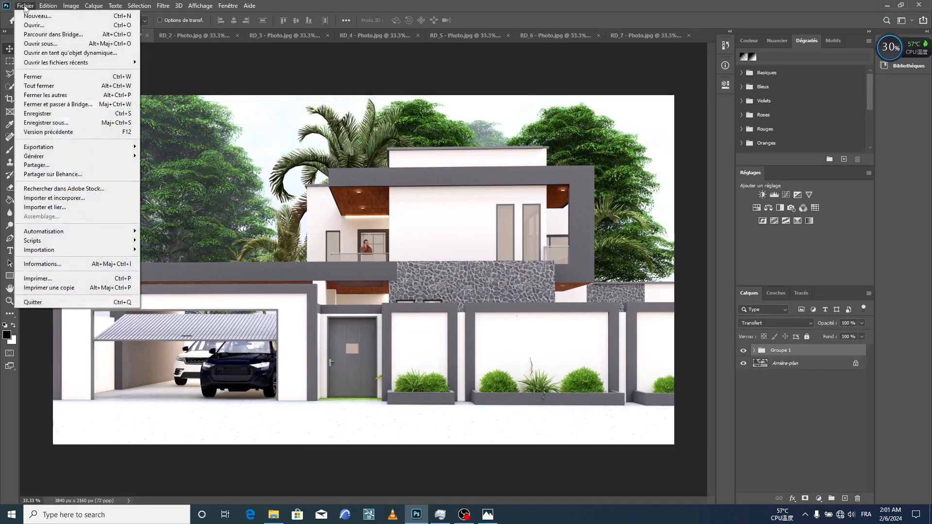
mouse_move(119, 150)
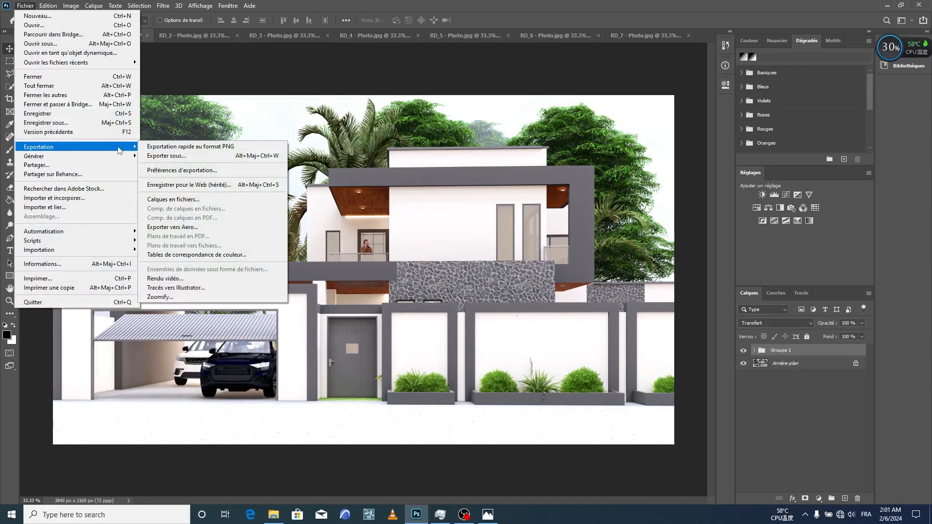
click(217, 185)
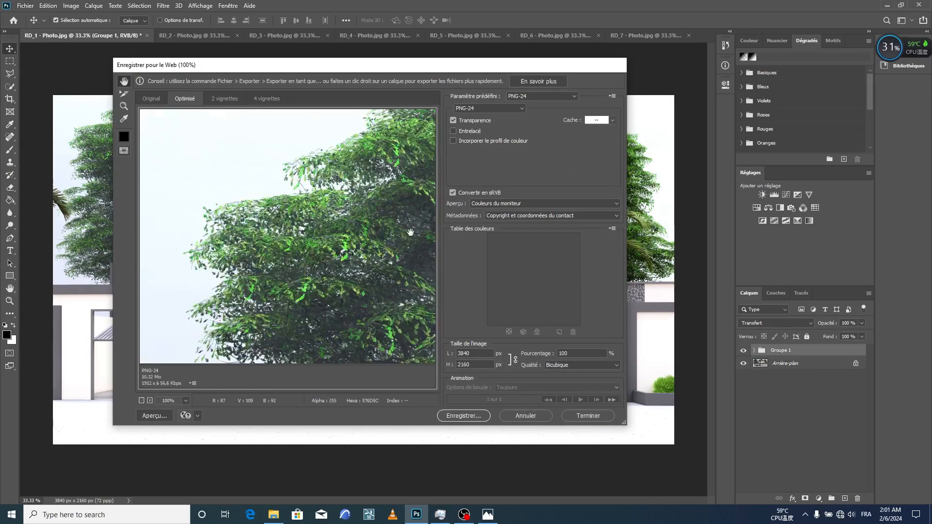
alt+scroll(399, 230, down, 6)
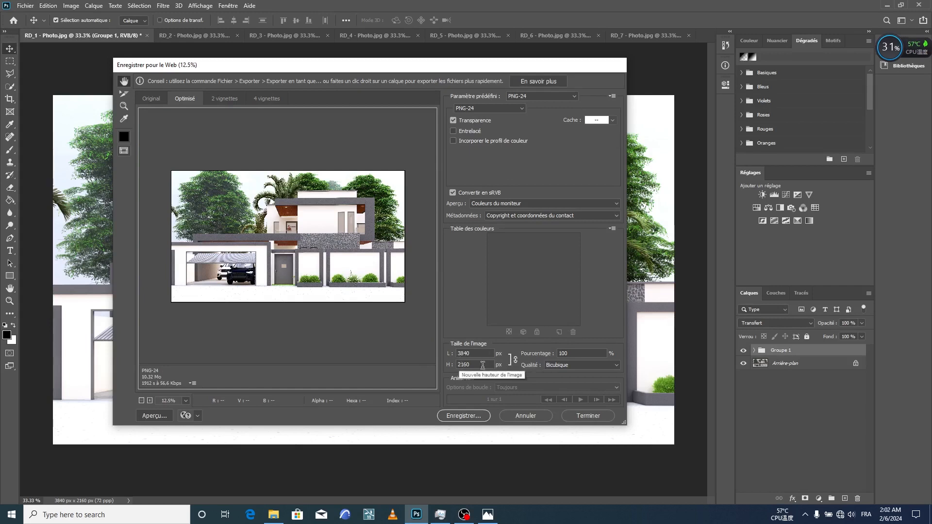
Save the RD_1 export in the Duplex tuto folder under a "retouchée" file name, accepting the non-Latin characters in the name
click(485, 417)
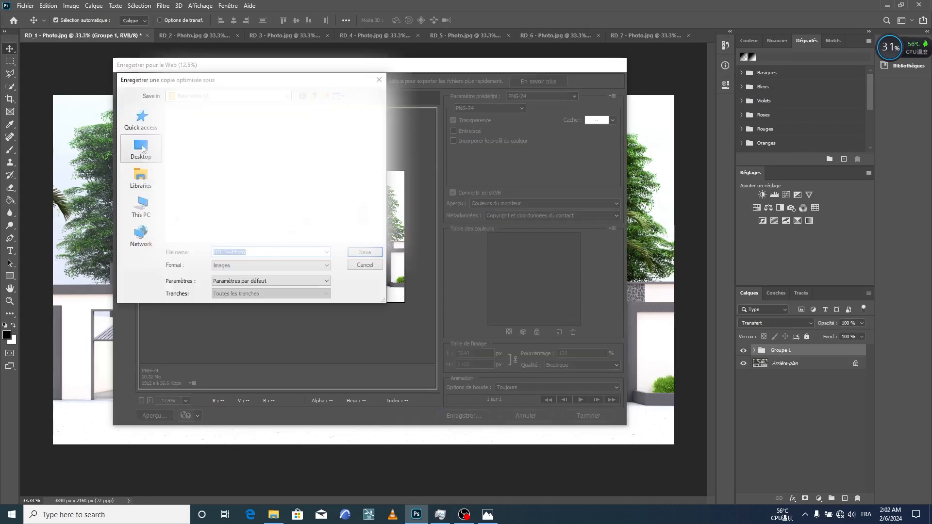
click(147, 208)
key(BackSpace)
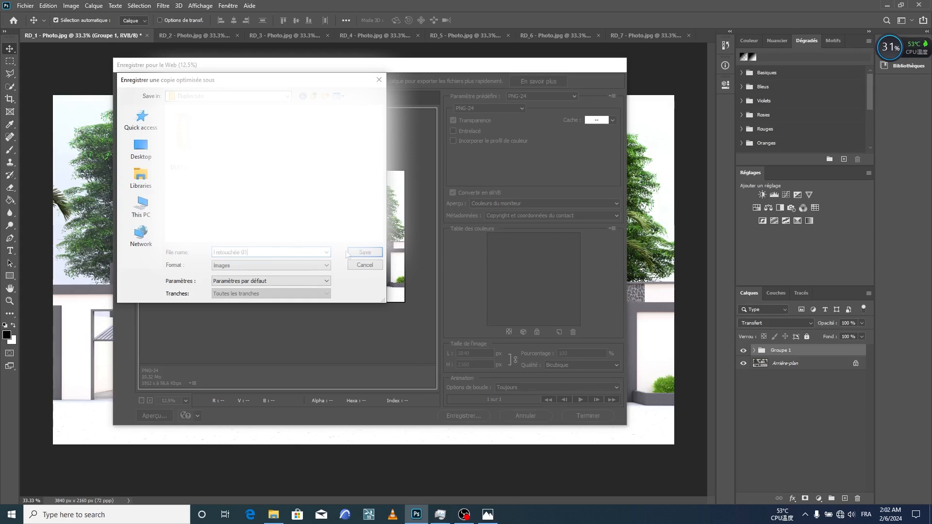
click(371, 254)
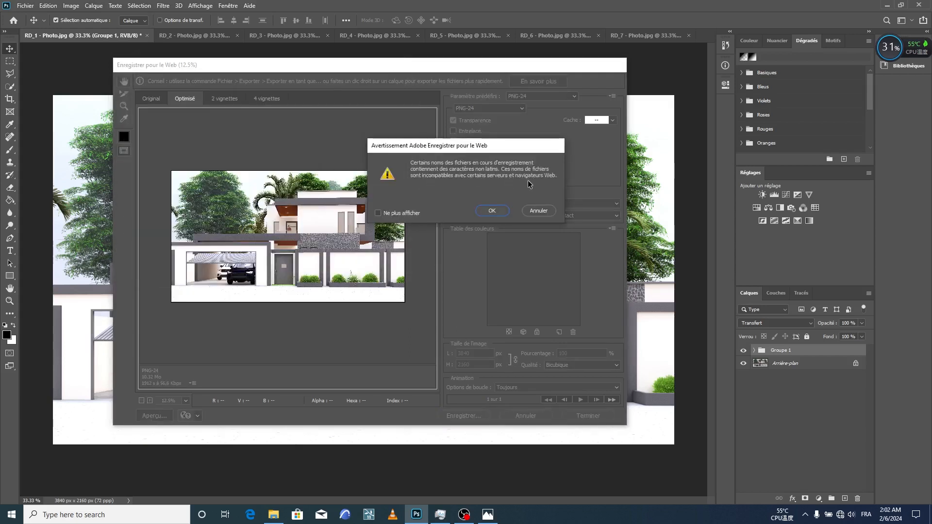
click(494, 210)
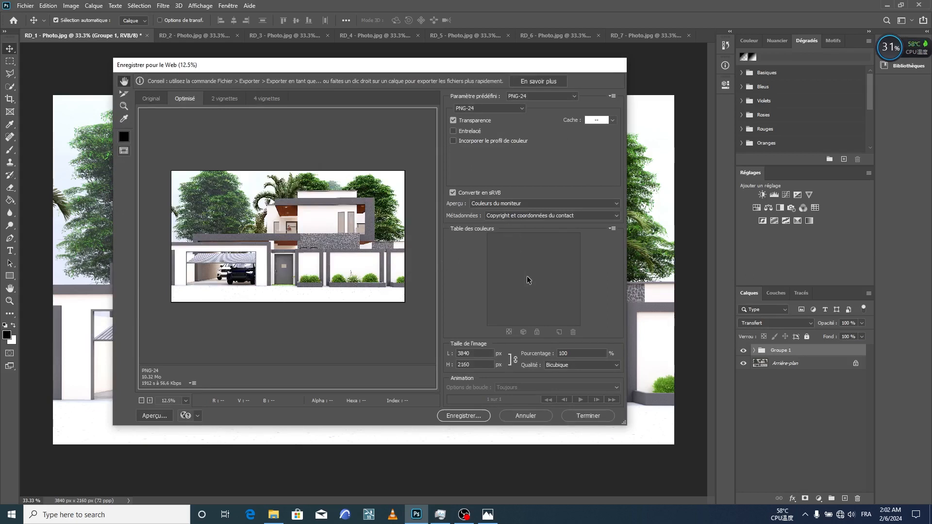
click(463, 416)
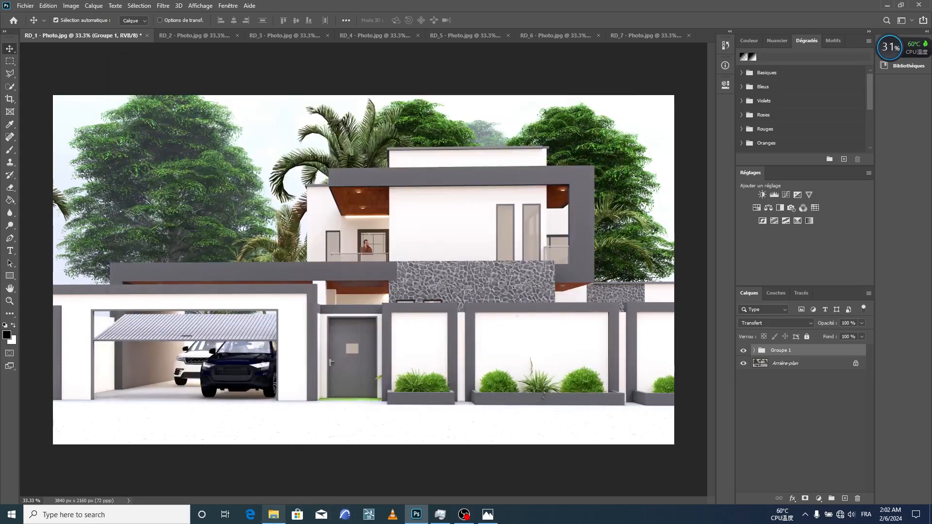
Open the exported I-retouchée-01 image from the Duplex tuto folder in Photos and compare it repeatedly with the original RD_1 photo
click(274, 514)
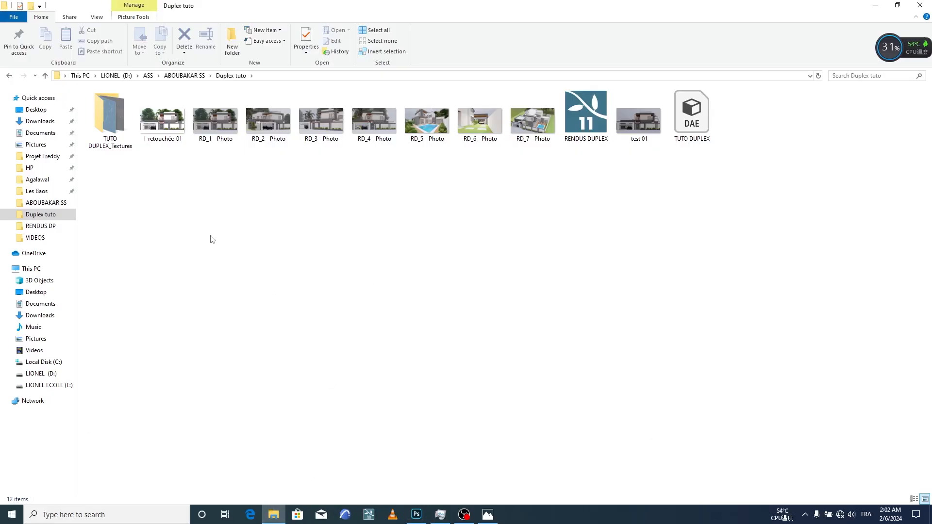
double_click(180, 122)
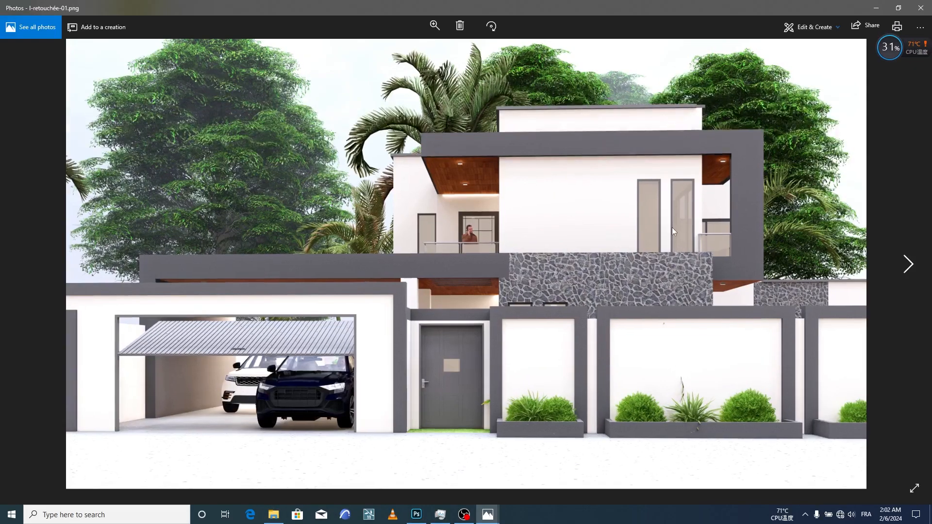
click(908, 265)
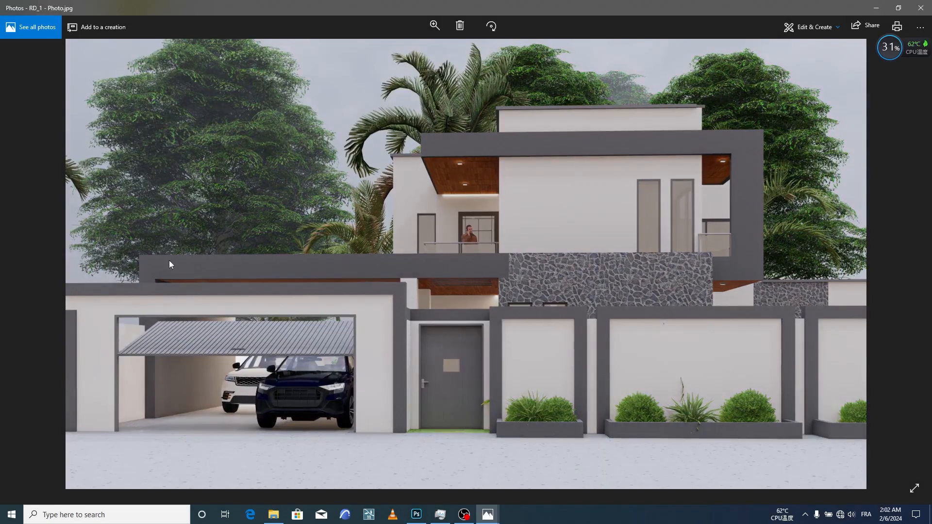
click(28, 270)
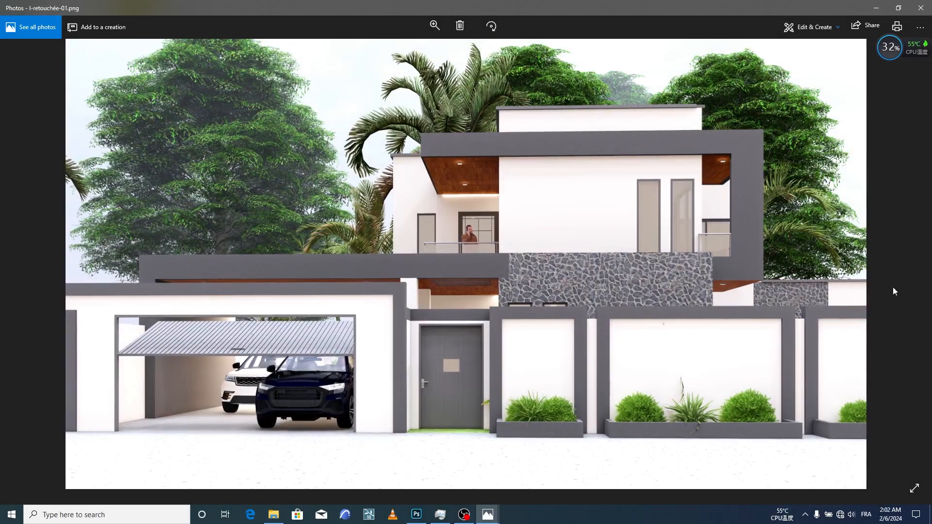
click(908, 265)
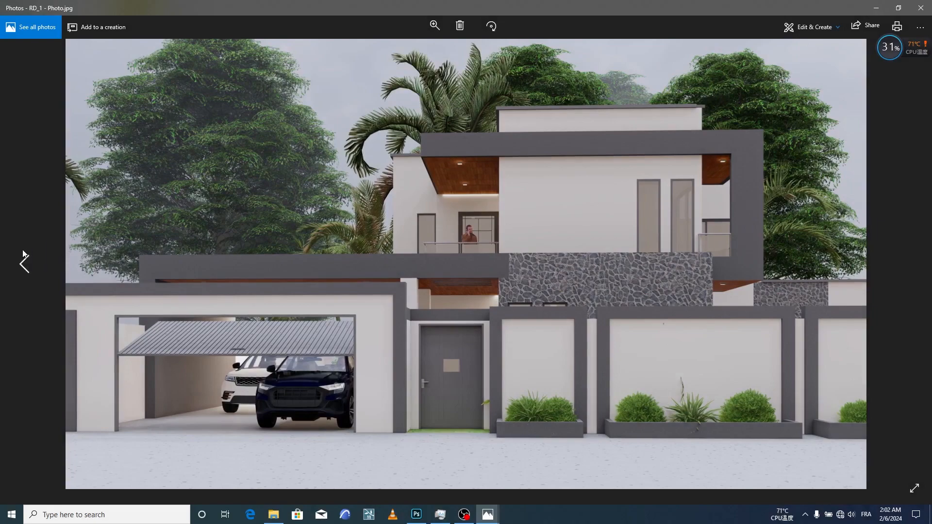
click(23, 261)
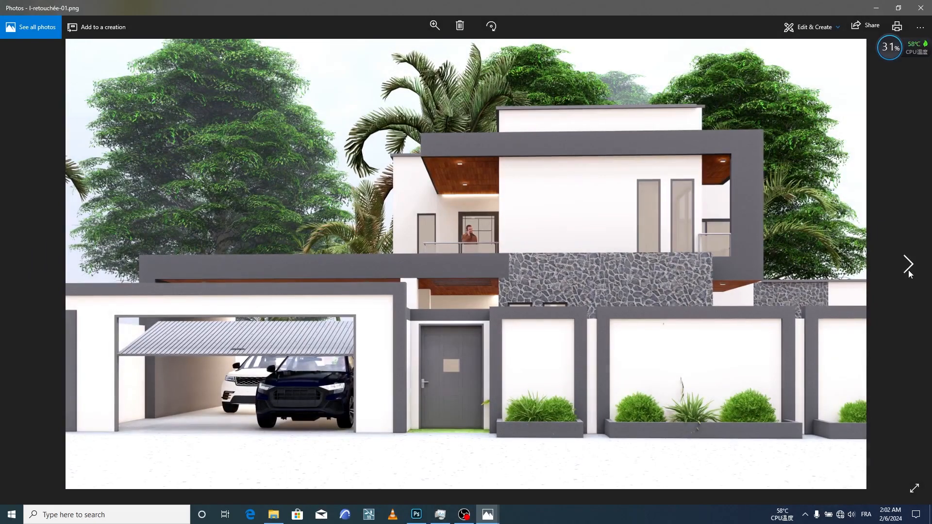
click(908, 265)
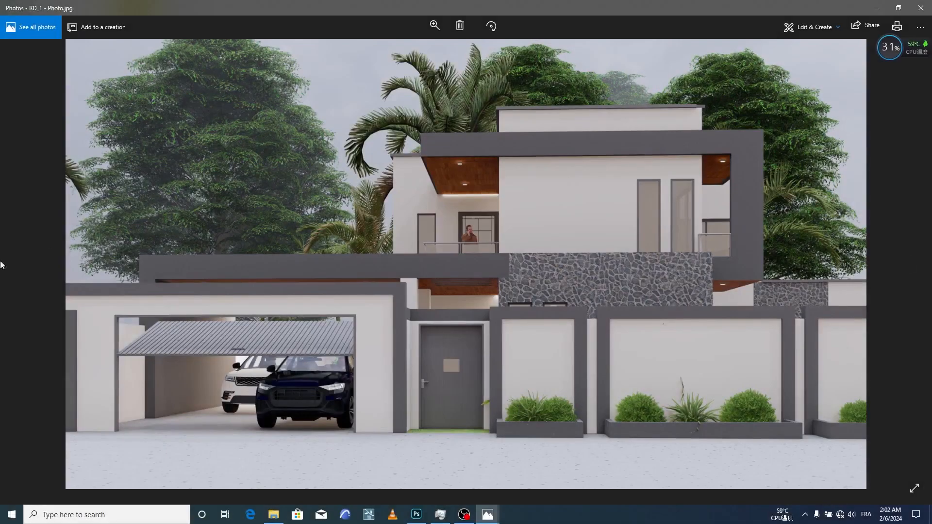
click(23, 265)
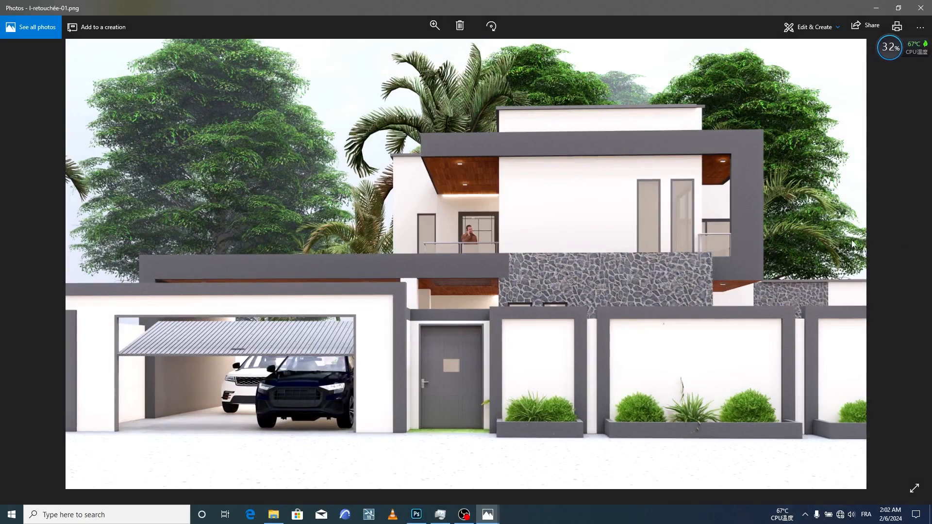
click(907, 264)
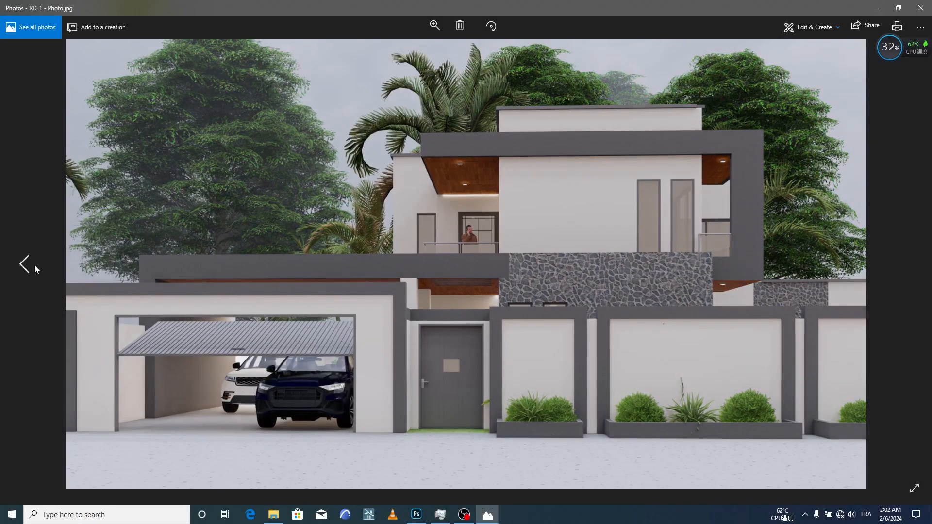
click(25, 264)
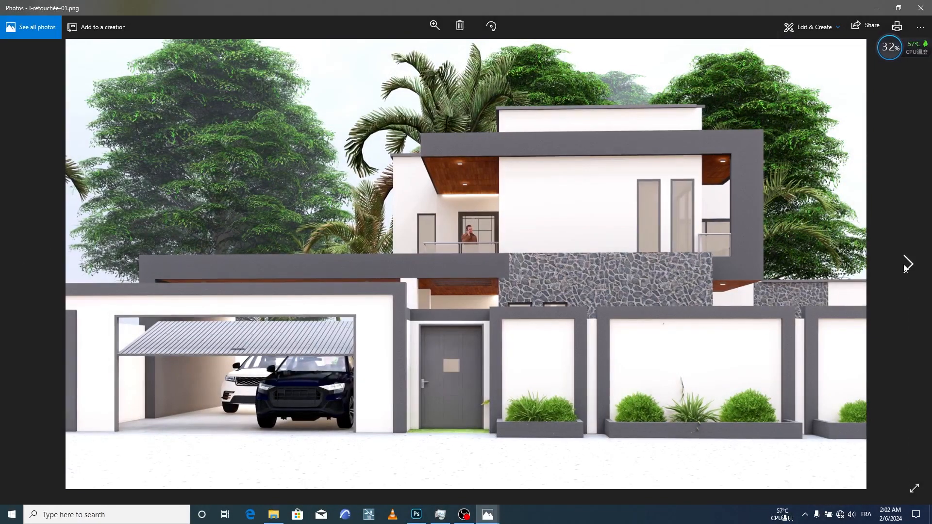
click(906, 265)
scroll(654, 242, up, 2)
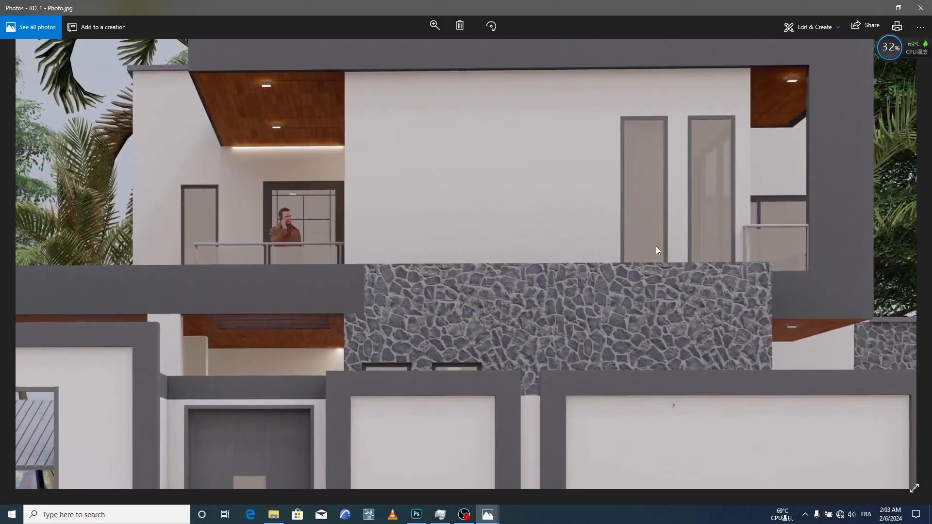
scroll(665, 264, down, 2)
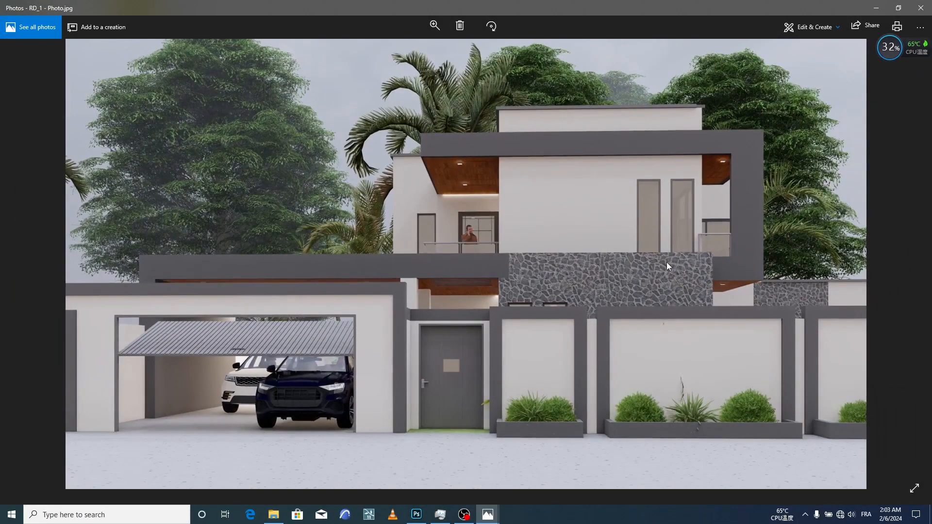